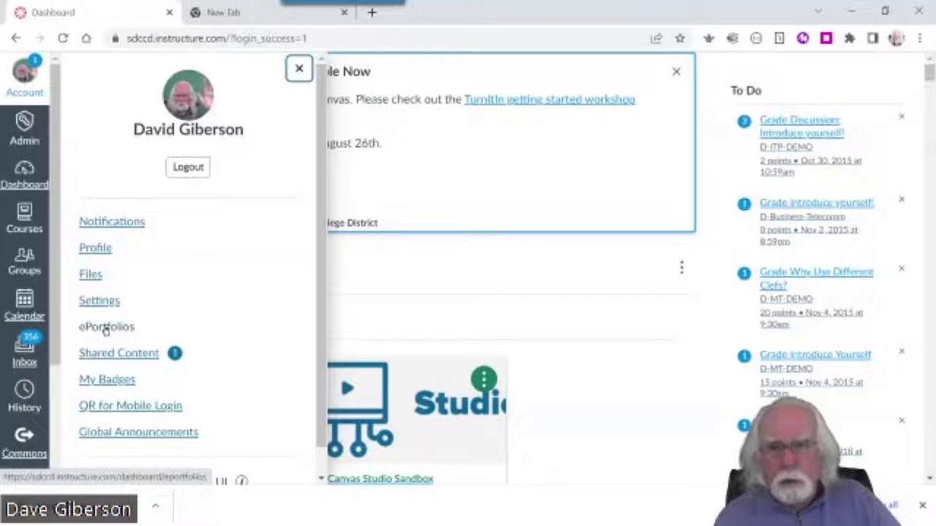
Start a new private ePortfolio named with the owner's name plus 'Pportfolio for Class 6/14/2022'
click(106, 329)
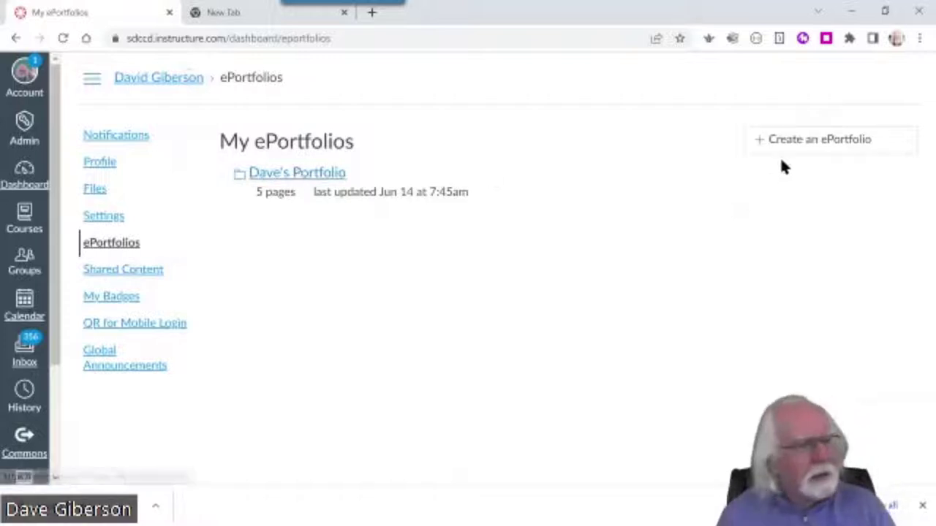
click(796, 140)
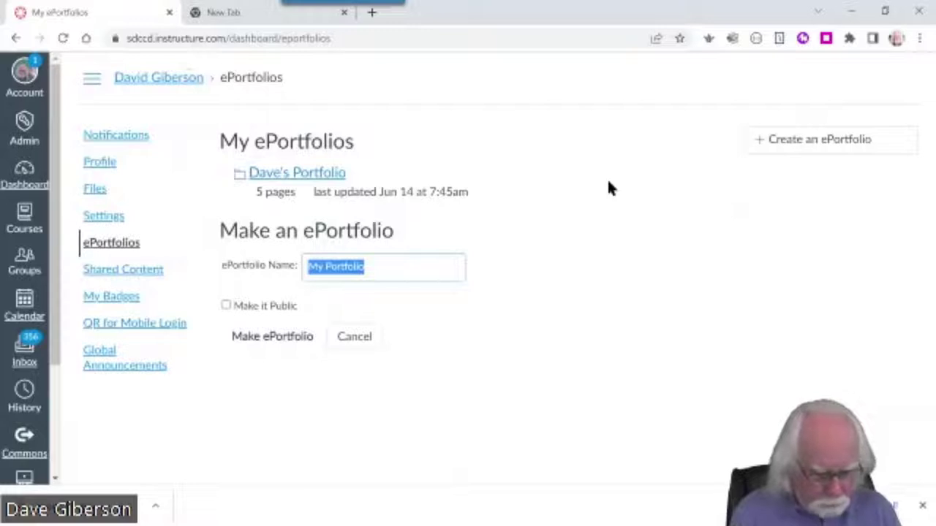
text(Dave's)
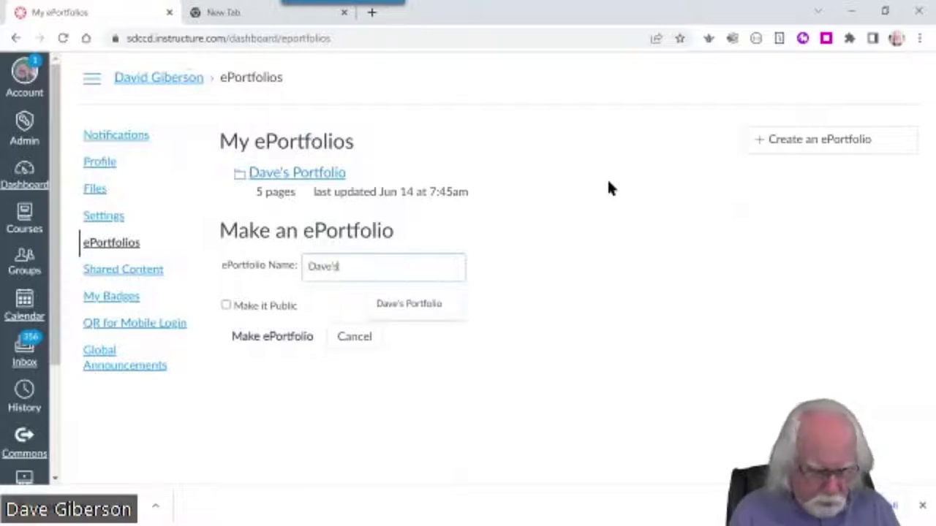
text( Pportf)
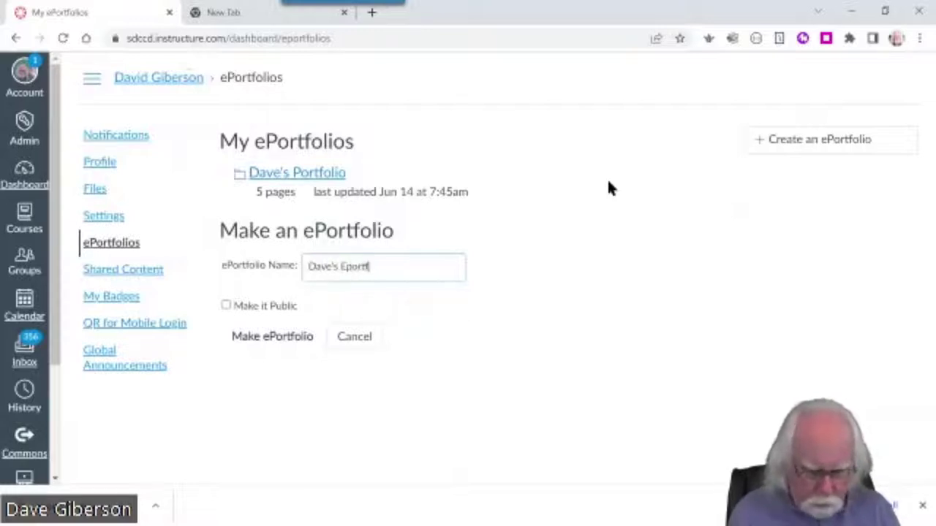
text(olio)
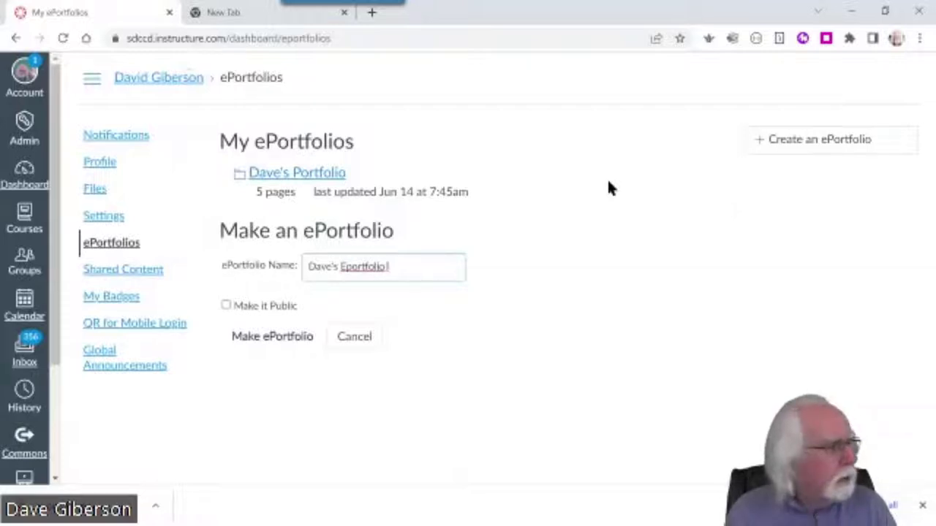
text( for Class)
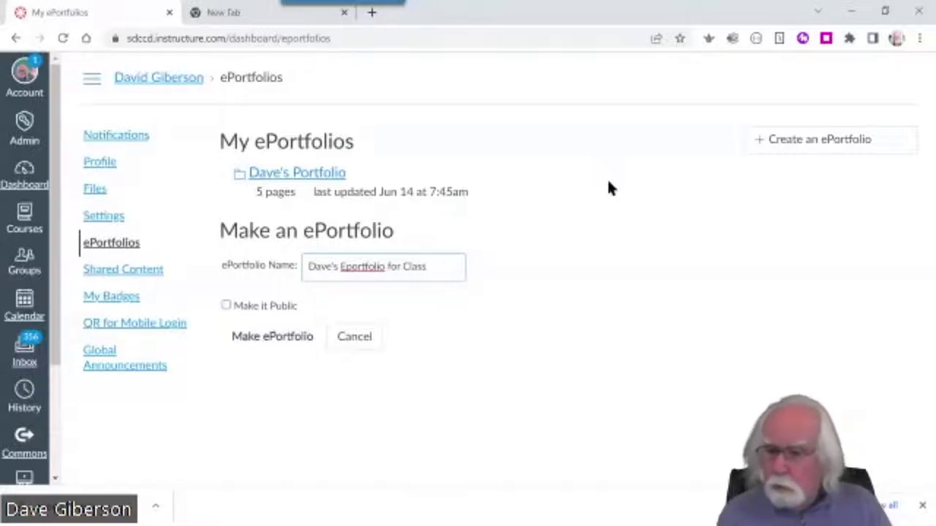
text( 6)
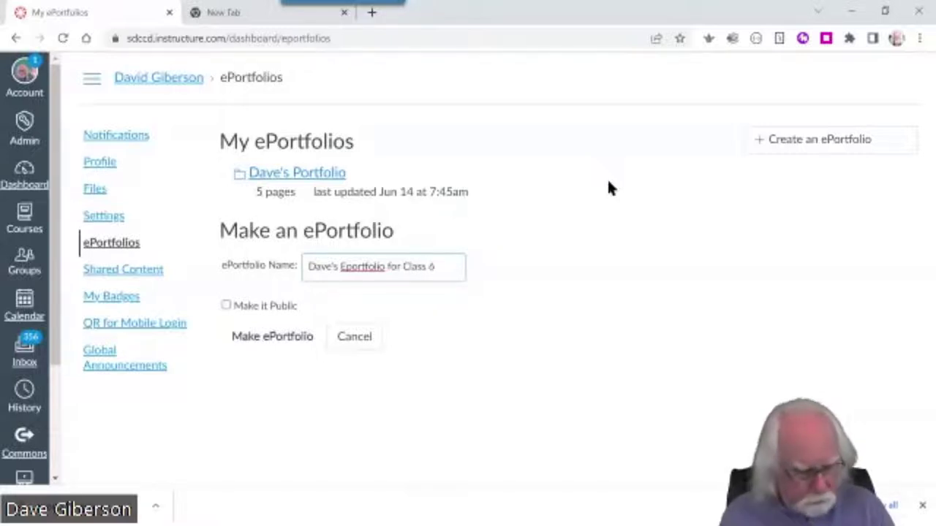
text(/14/2022)
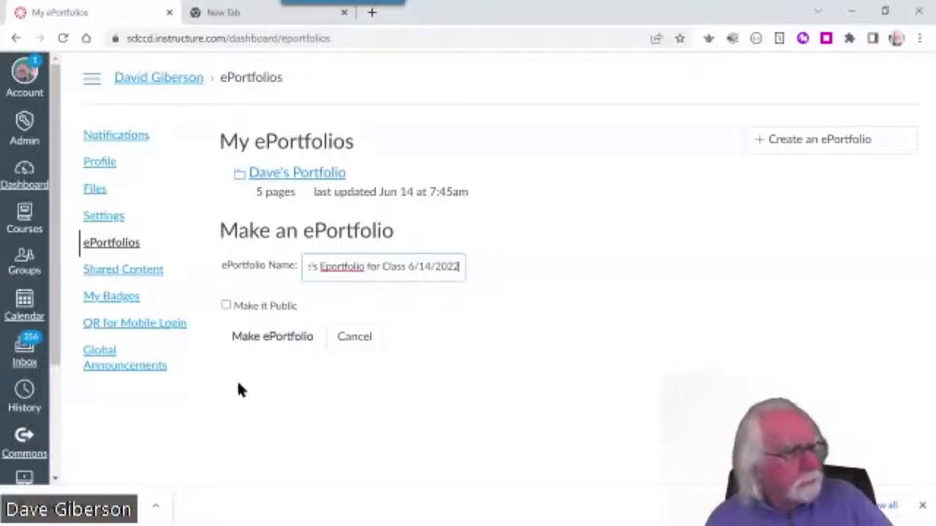
Make the ePortfolio and load its private Welcome dashboard
click(274, 338)
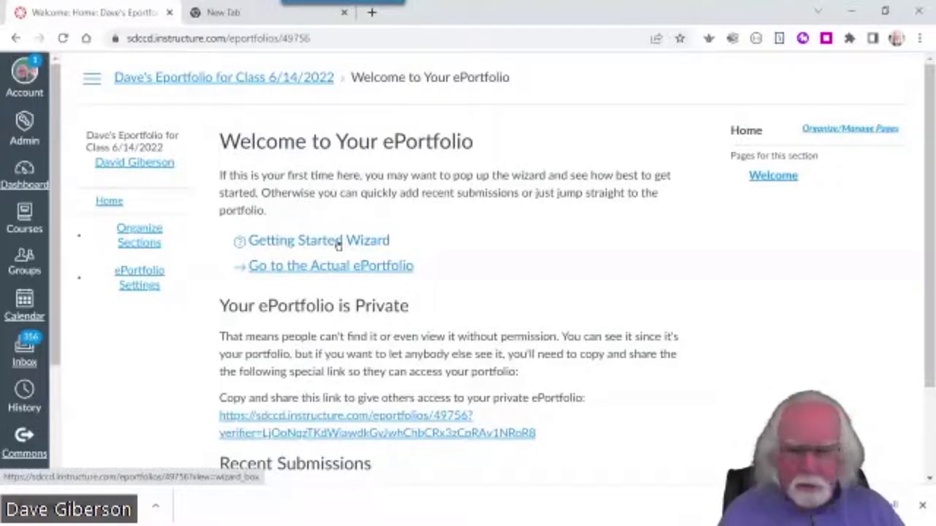
Step through the Getting Started guide's sections and pages tips, then view the empty Welcome page
click(338, 241)
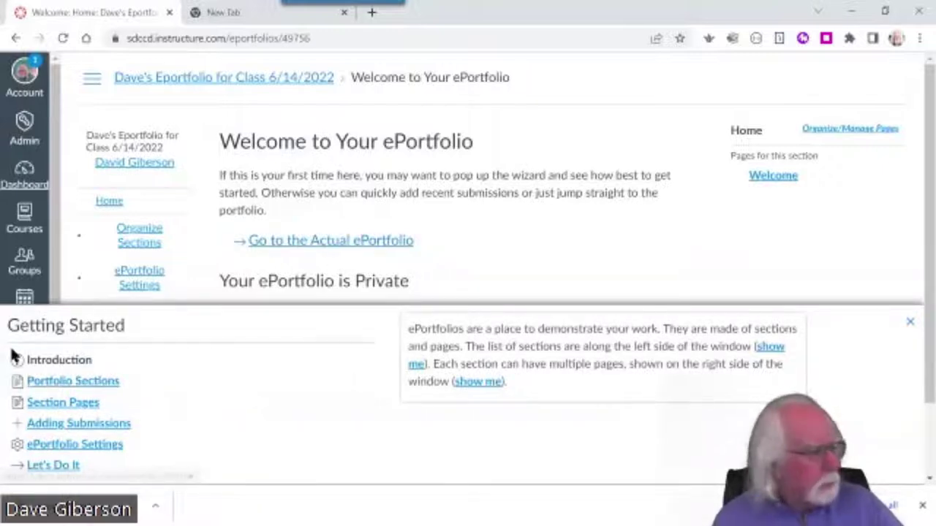
click(415, 364)
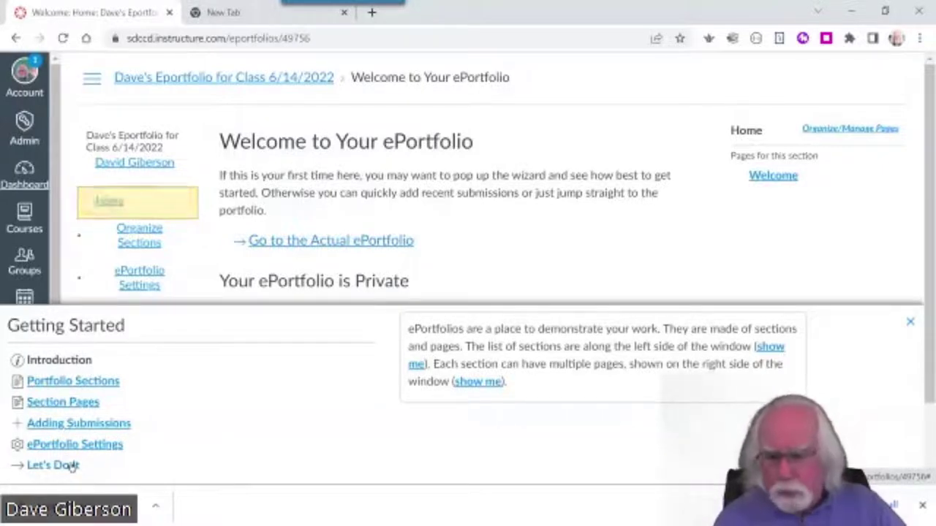
click(477, 381)
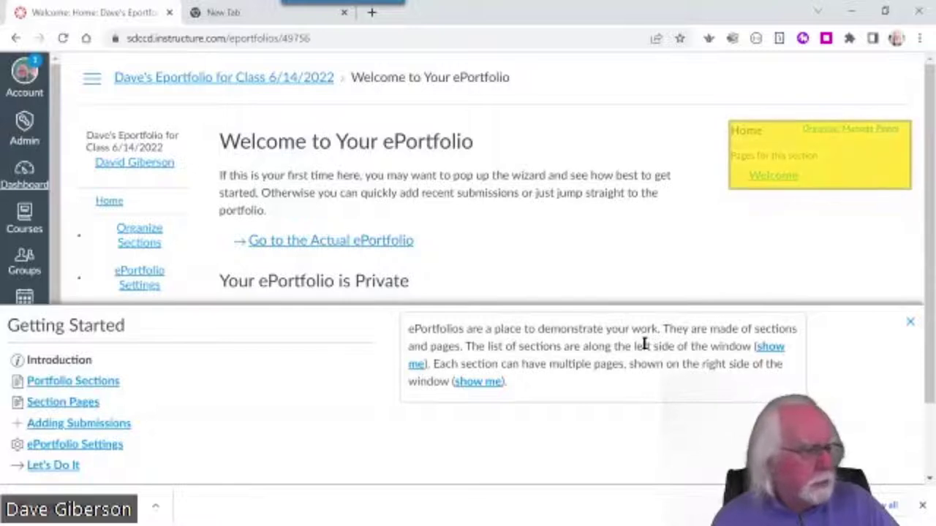
mouse_move(768, 348)
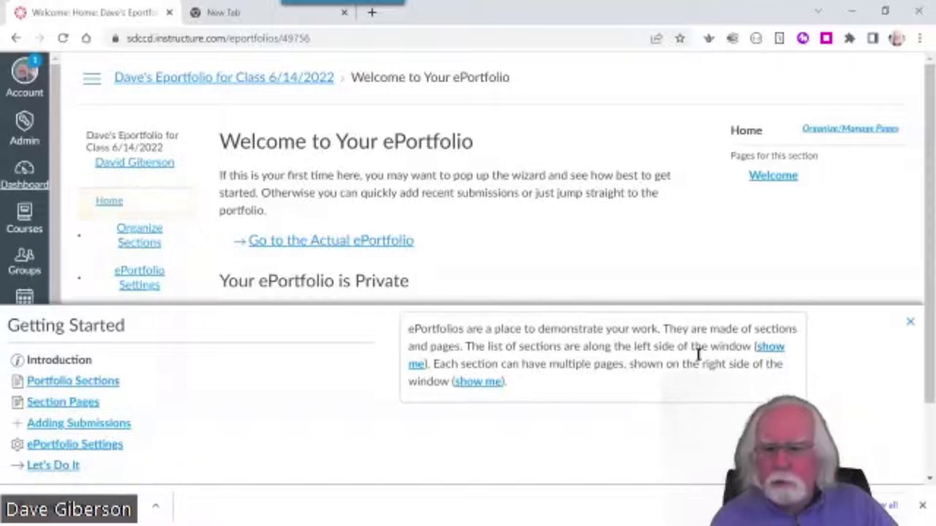
mouse_move(479, 382)
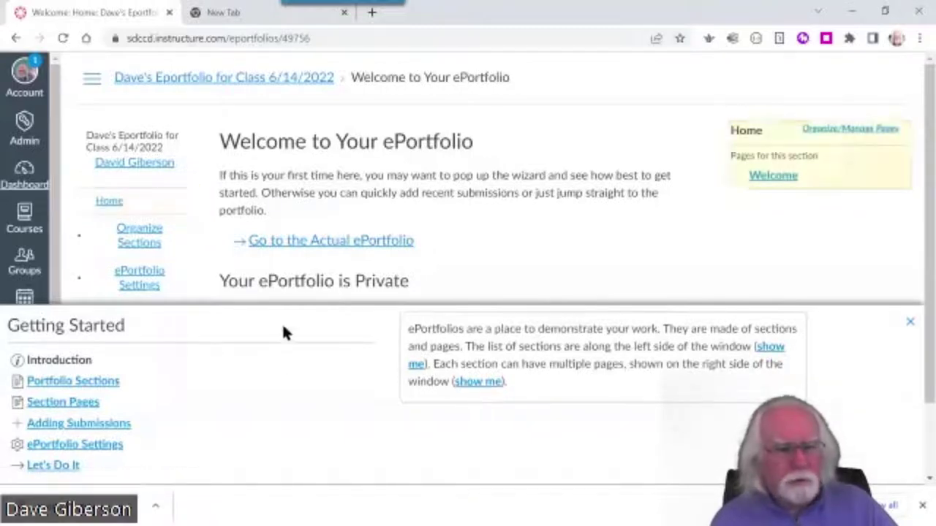
click(90, 383)
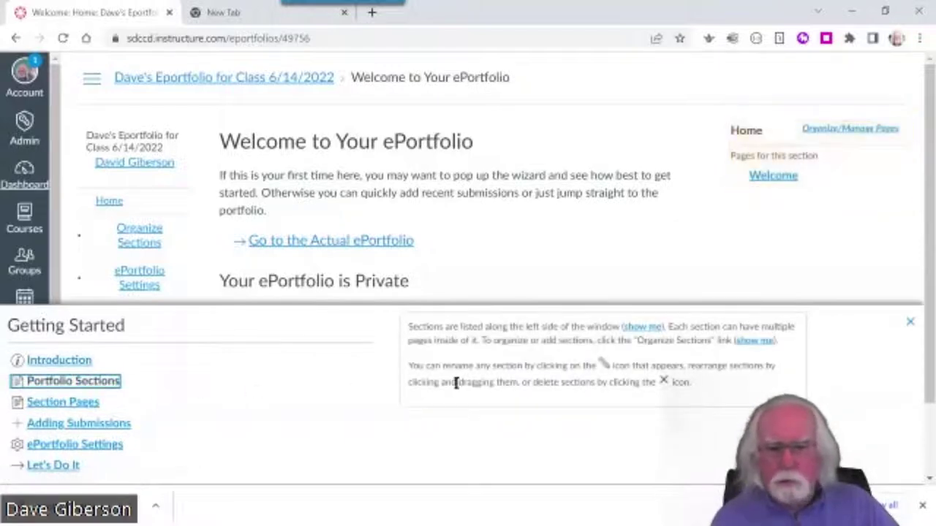
click(57, 467)
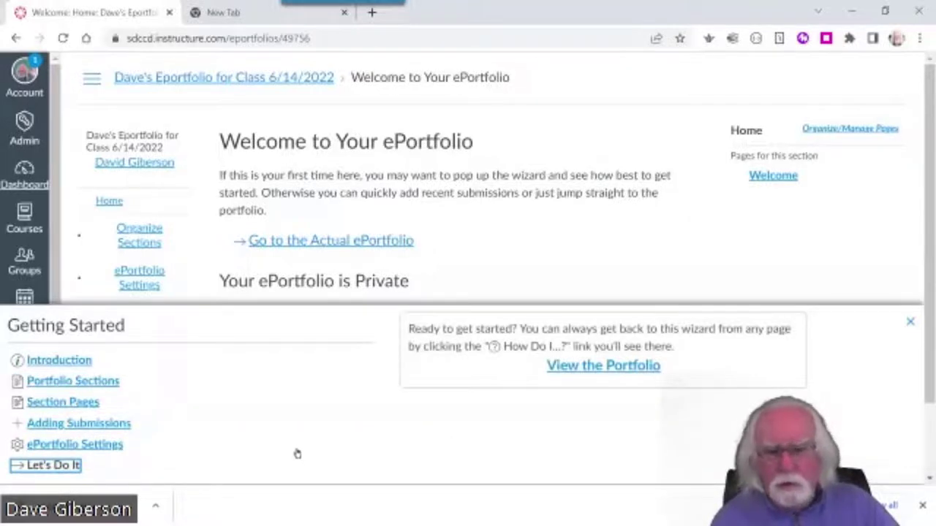
click(587, 367)
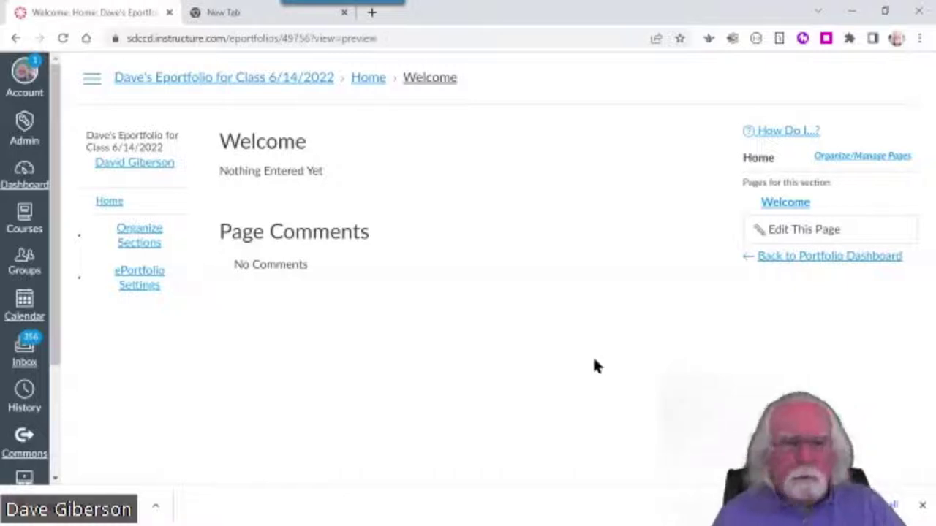
Reopen the actual ePortfolio, then return to PowerPoint's 'Creating an E-portfolio' slide
click(15, 39)
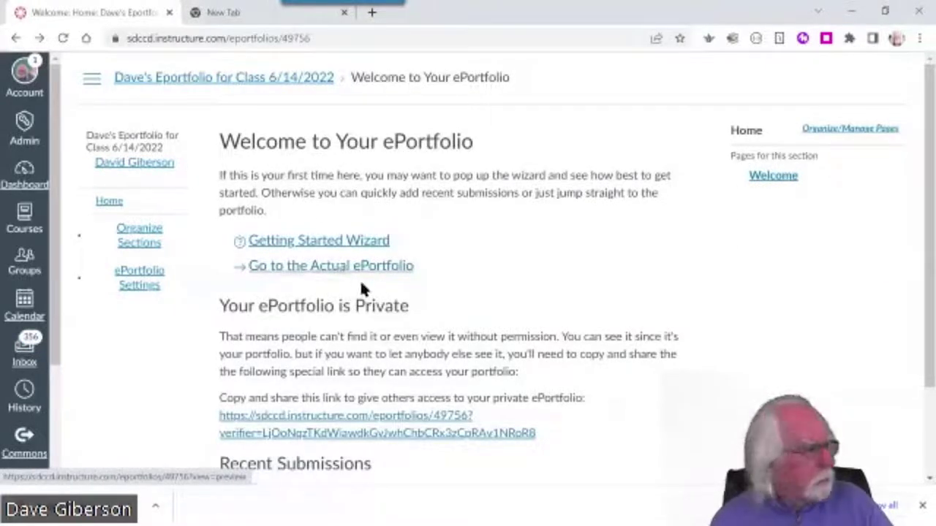
click(340, 269)
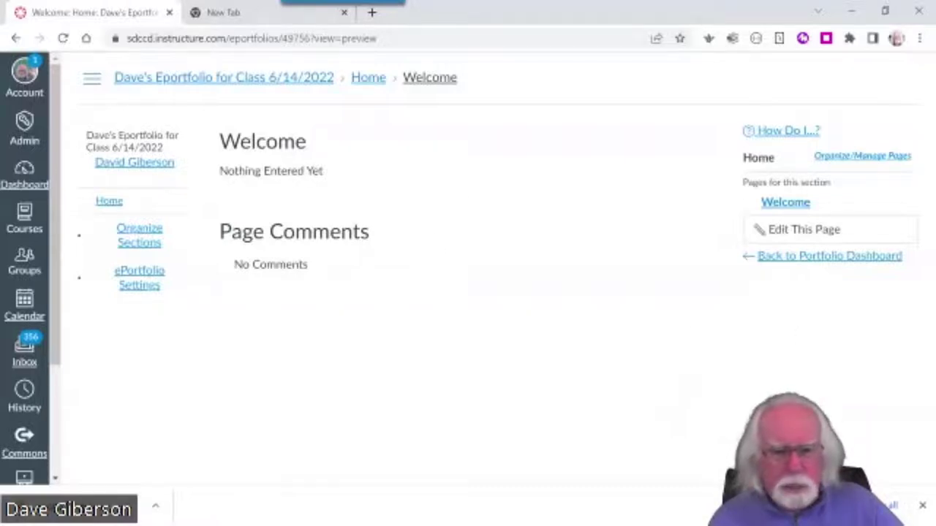
key(alt+Tab)
click(604, 89)
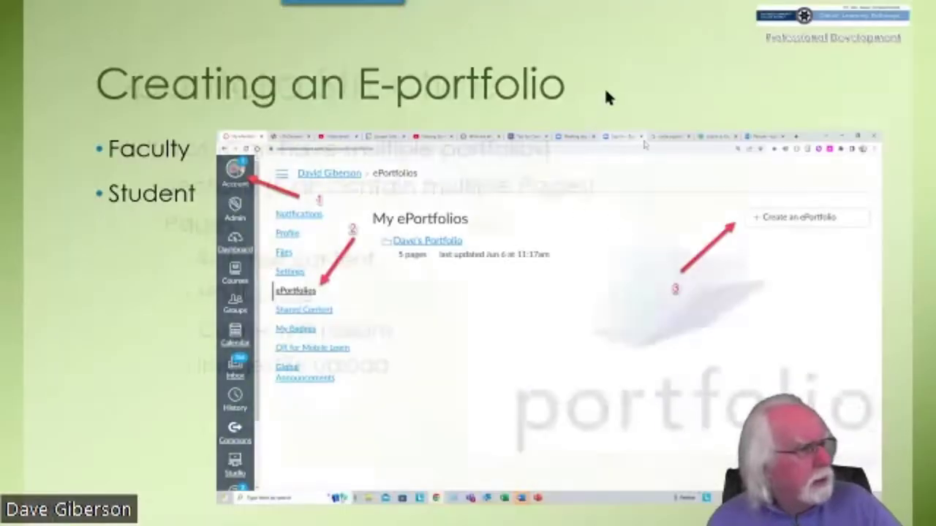
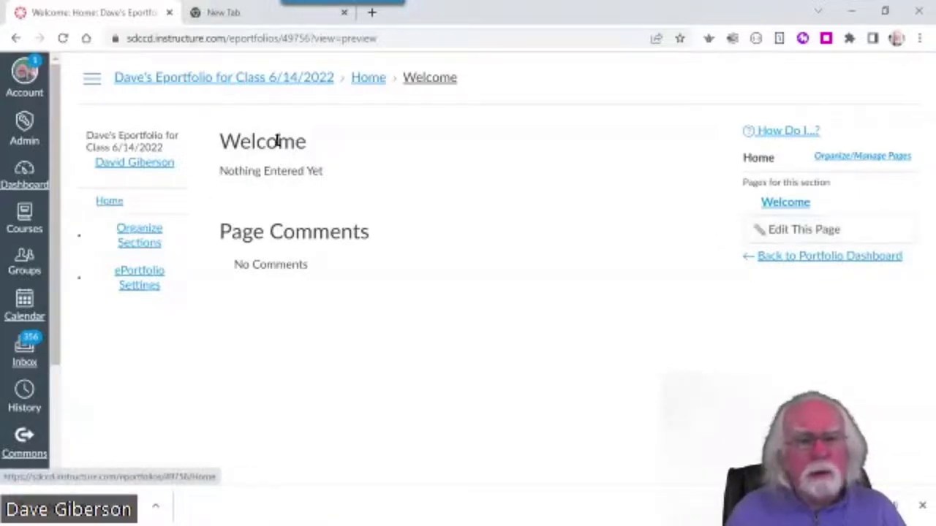
Open the ePortfolio's Welcome page with Edit This Page to start editing it
click(108, 202)
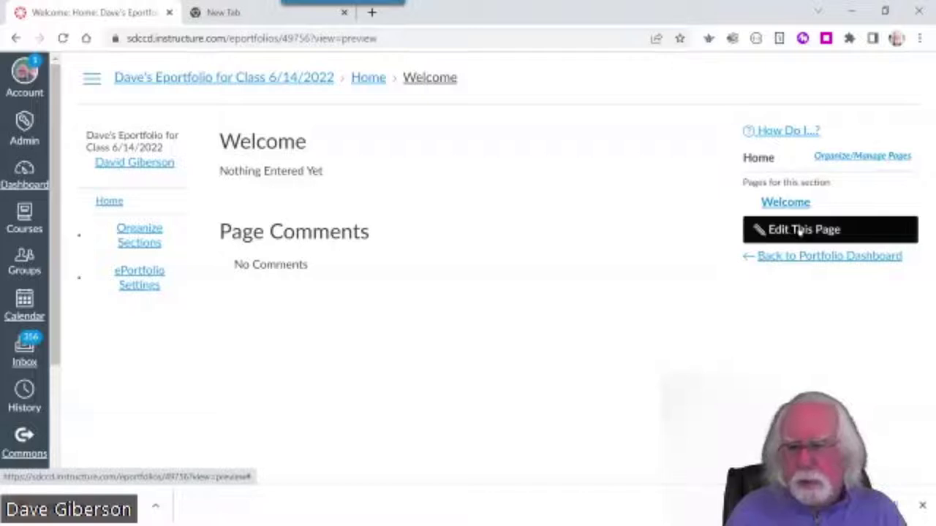
click(792, 231)
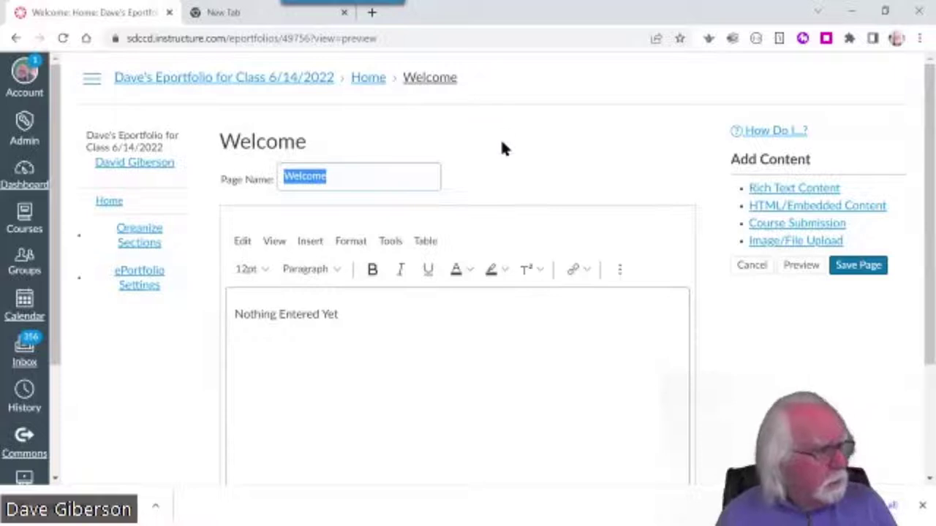
click(514, 175)
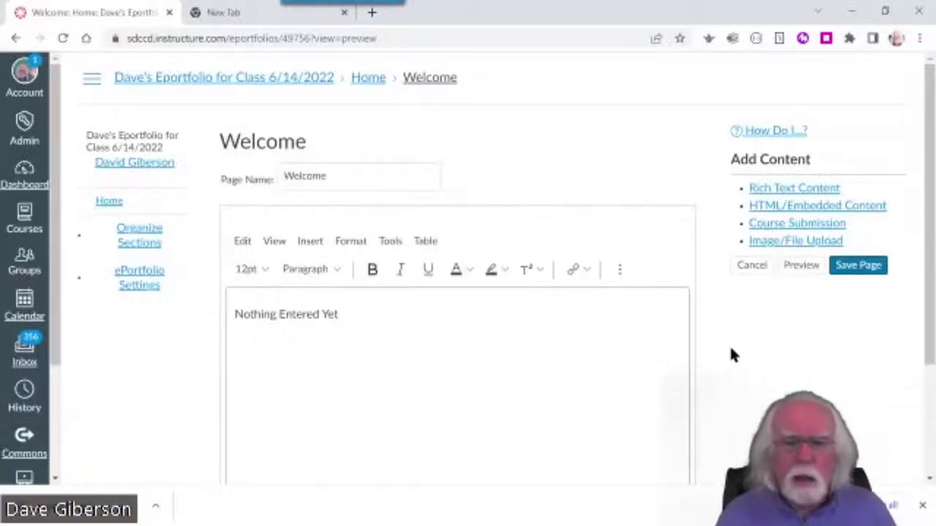
scroll(729, 344, down, 1)
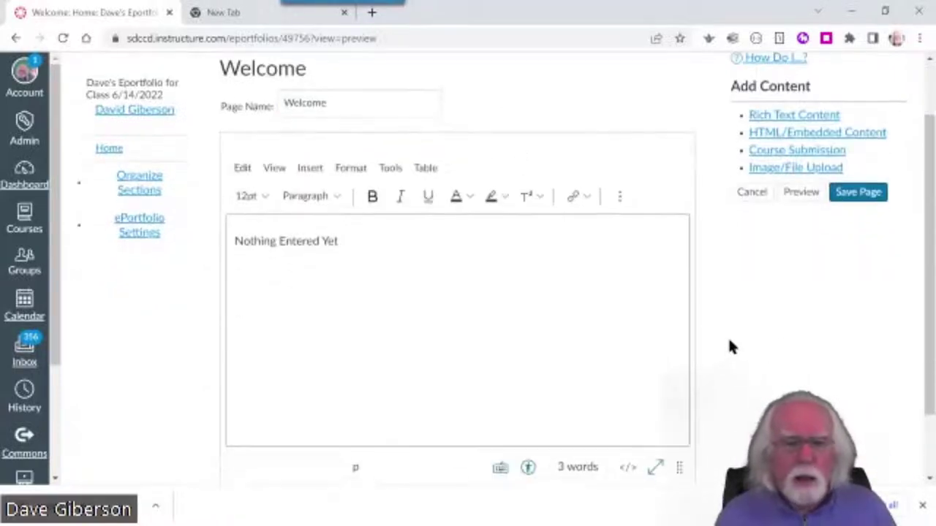
click(283, 245)
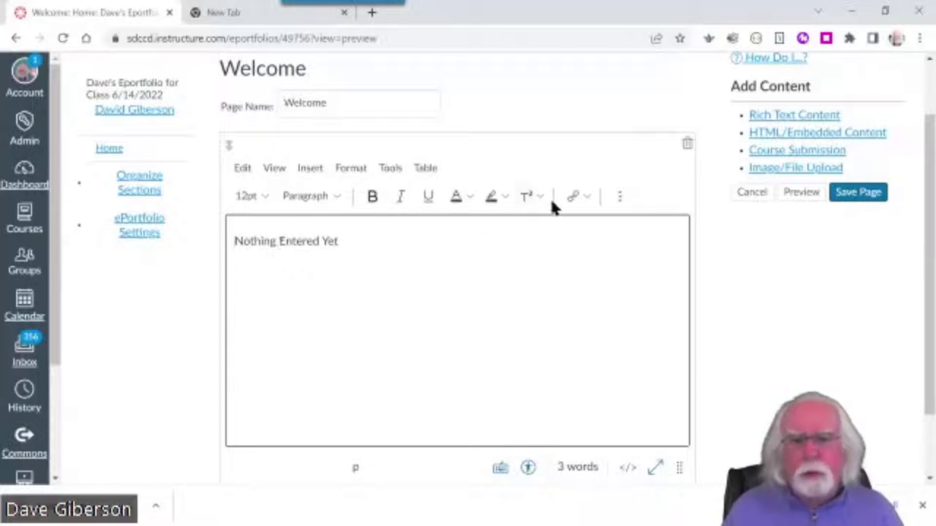
click(620, 196)
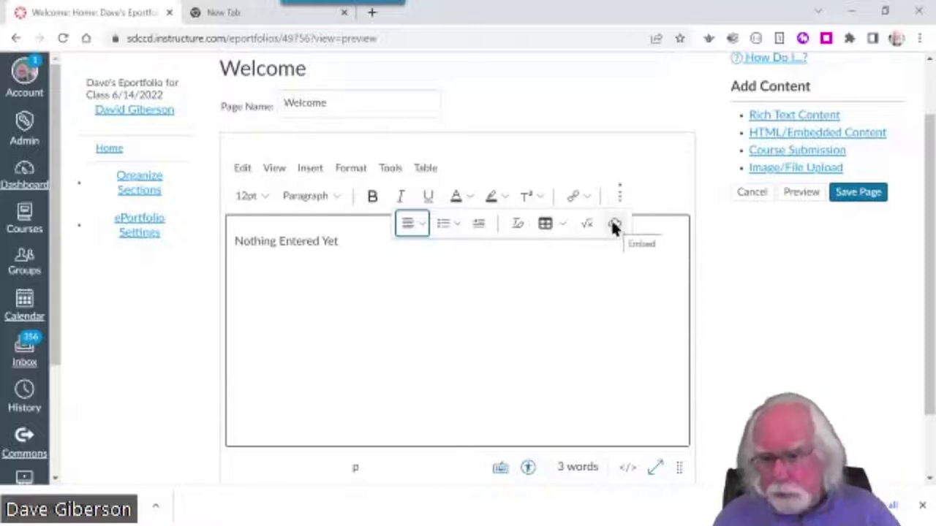
click(753, 305)
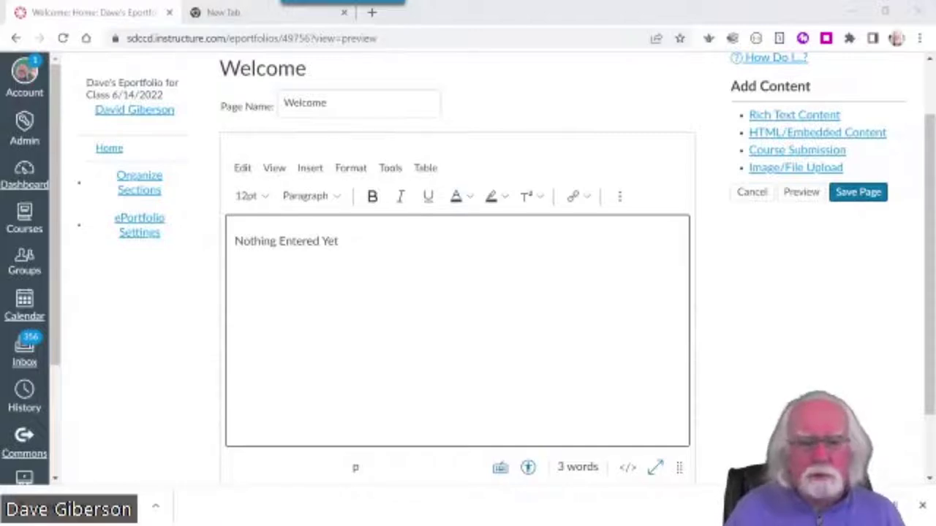
Replace 'Nothing Entered Yet' with the title 'E-Portfolio for' followed by the owner's name
drag(340, 242, 218, 232)
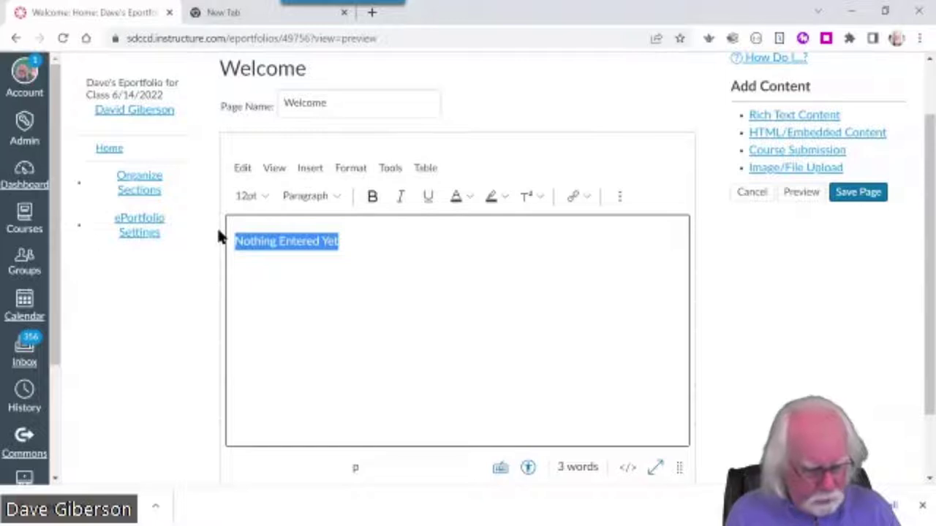
text(E-Portfolio )
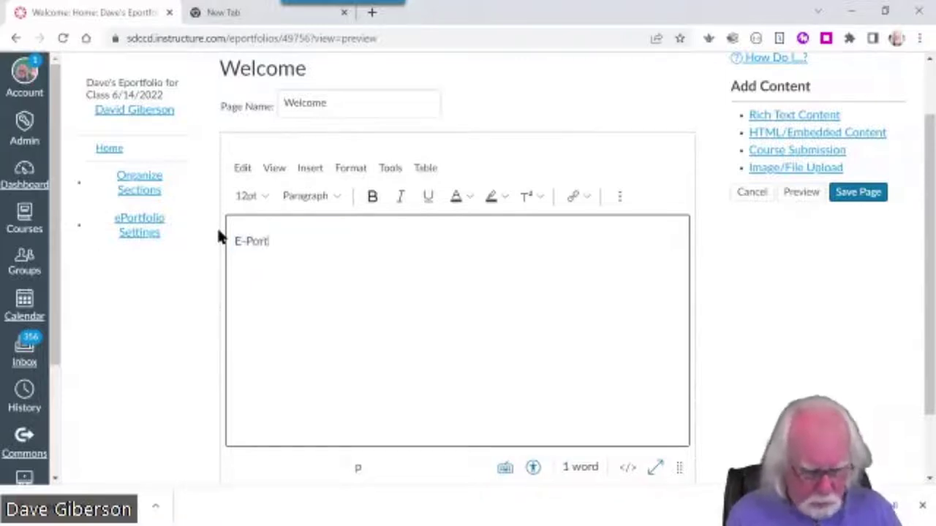
text(for )
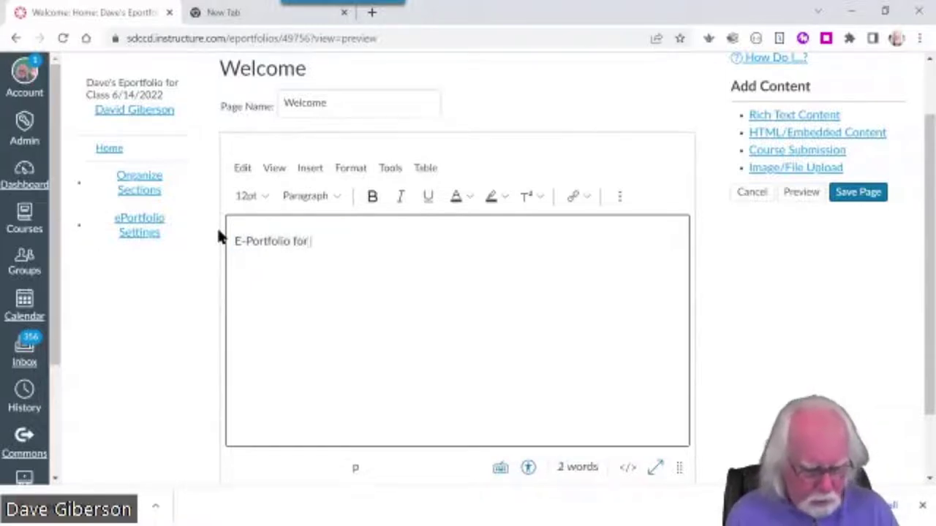
text(Dave Giberson)
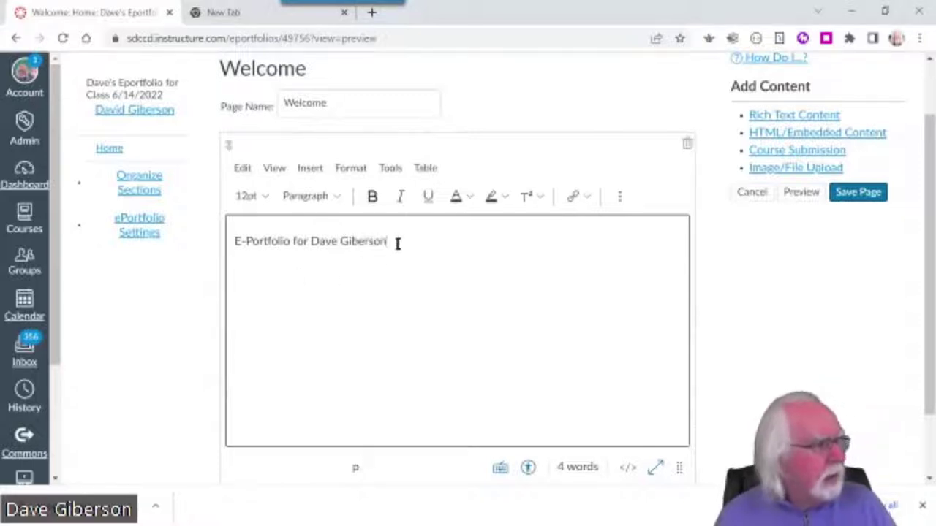
Make the title bold, 18pt and centred, then start a new line below it
drag(395, 242, 230, 241)
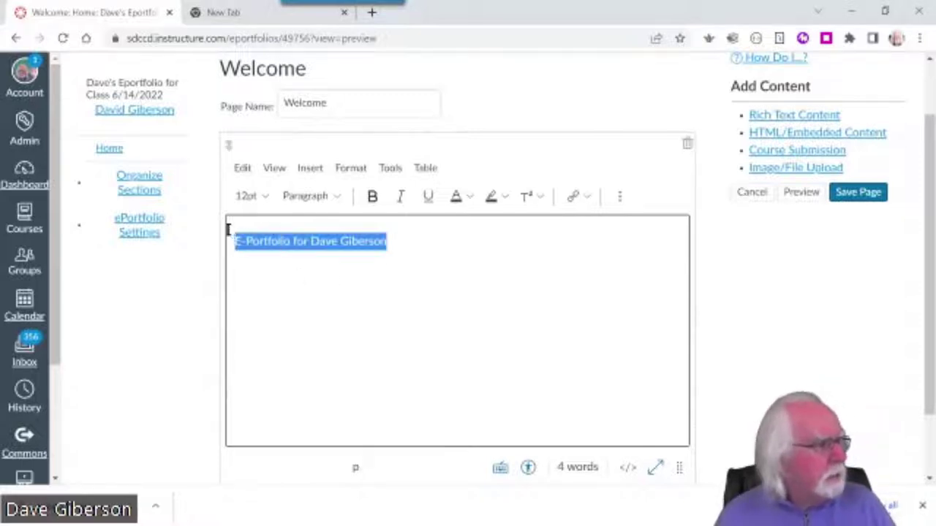
click(262, 196)
click(263, 317)
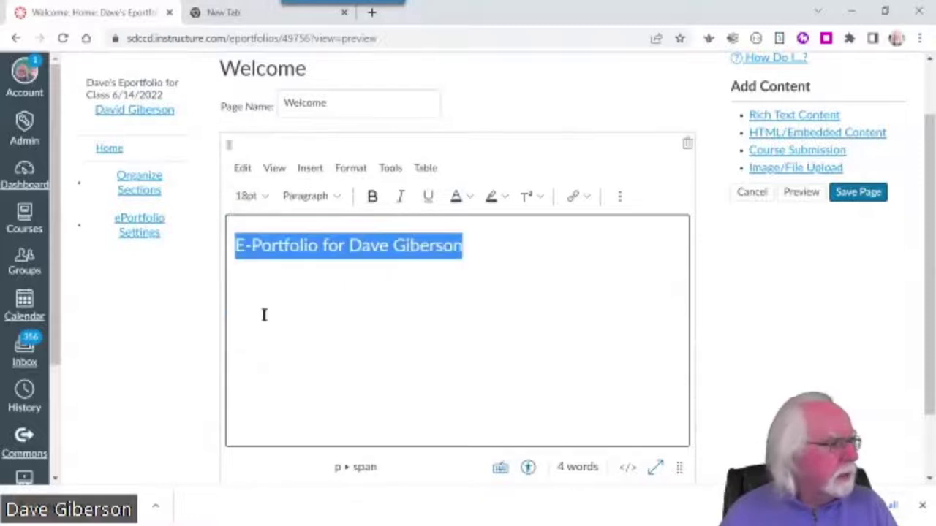
click(371, 202)
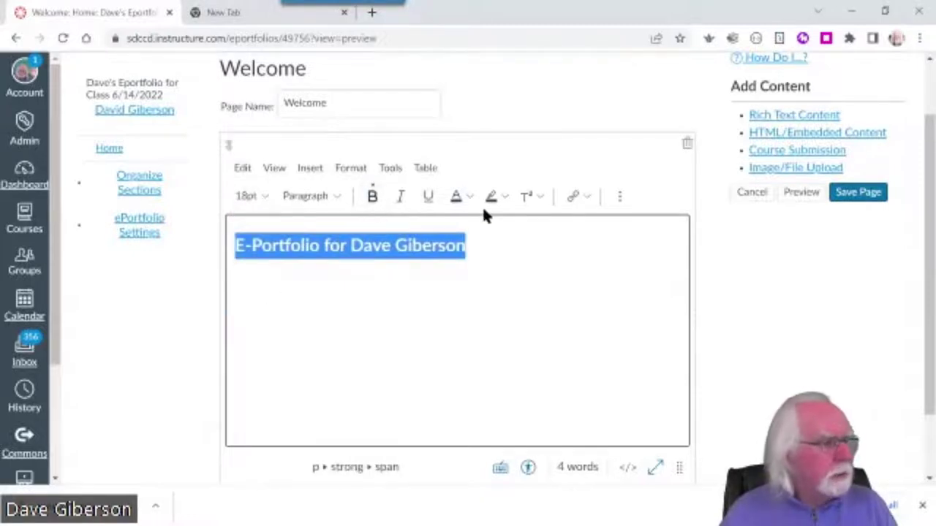
click(619, 196)
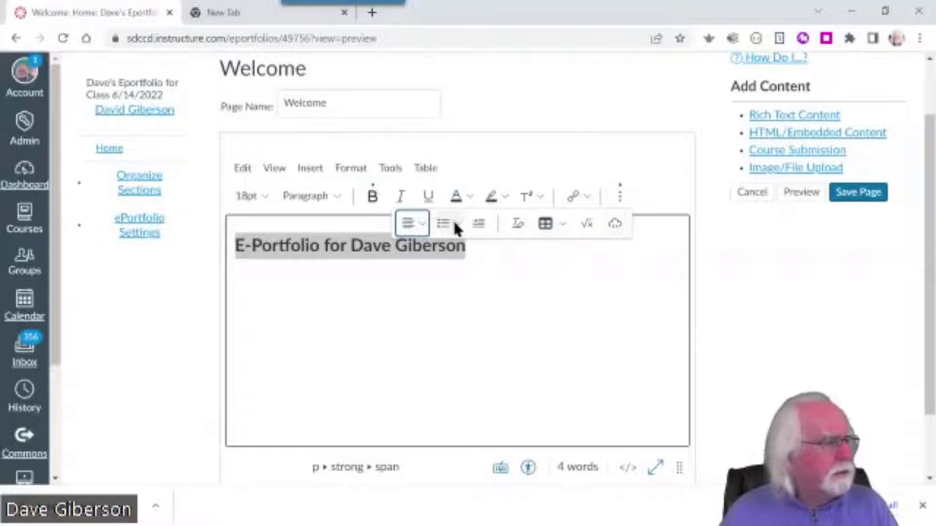
click(421, 222)
click(441, 250)
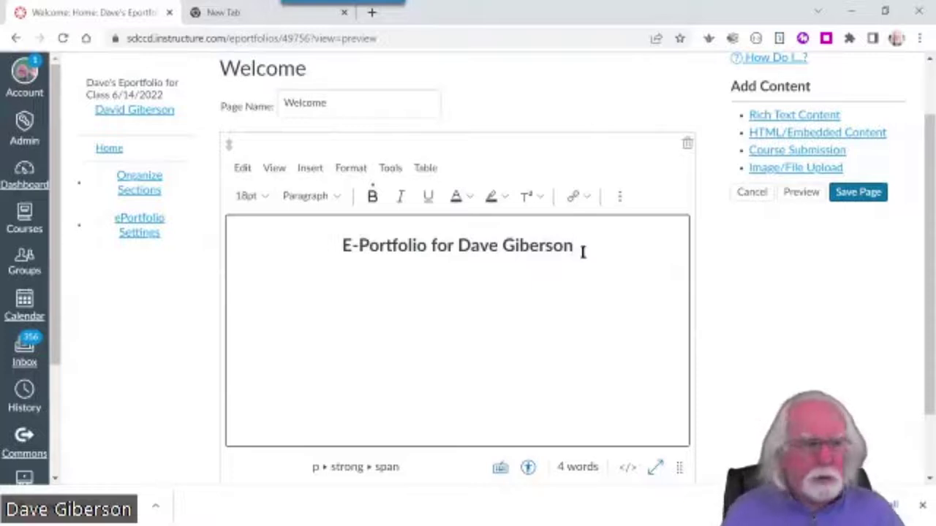
key(Return)
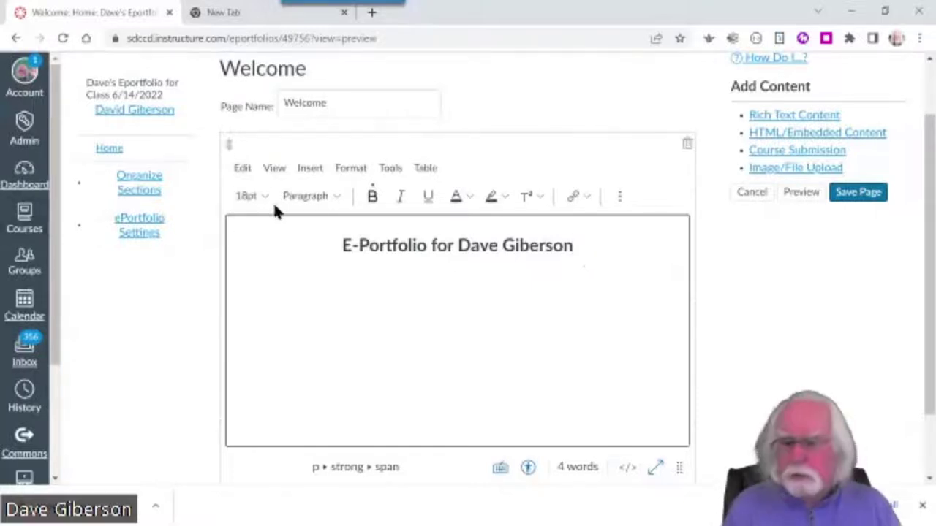
Add a 'Contact:' line below the title with the owner's e-mail address auto-linked
text(Con)
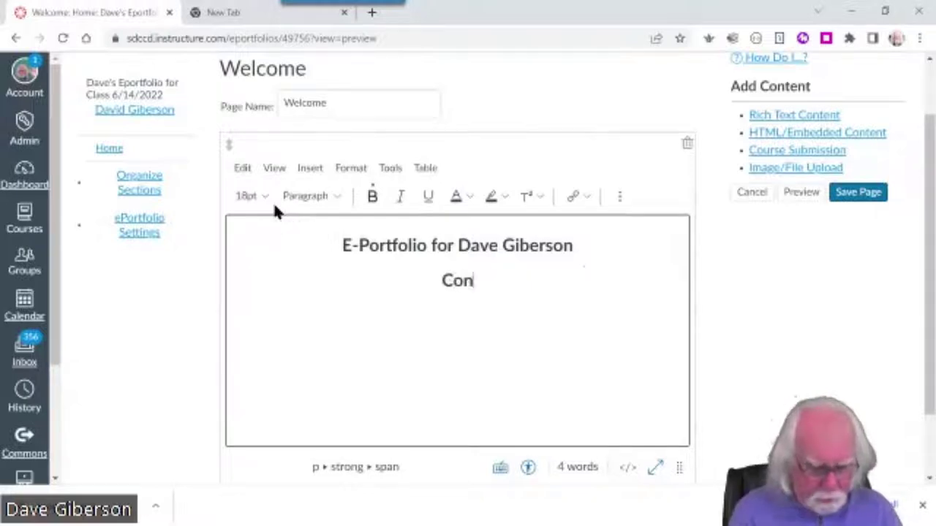
text(tact:)
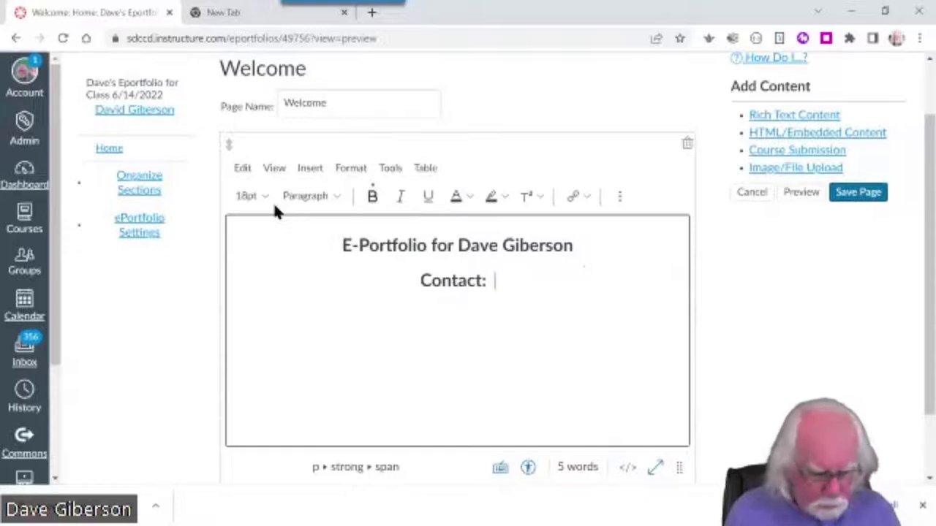
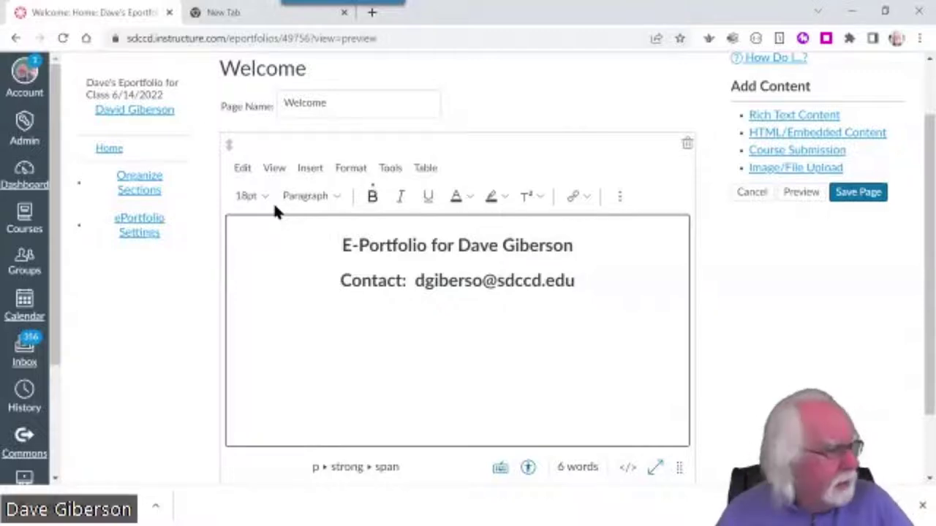
key(Return)
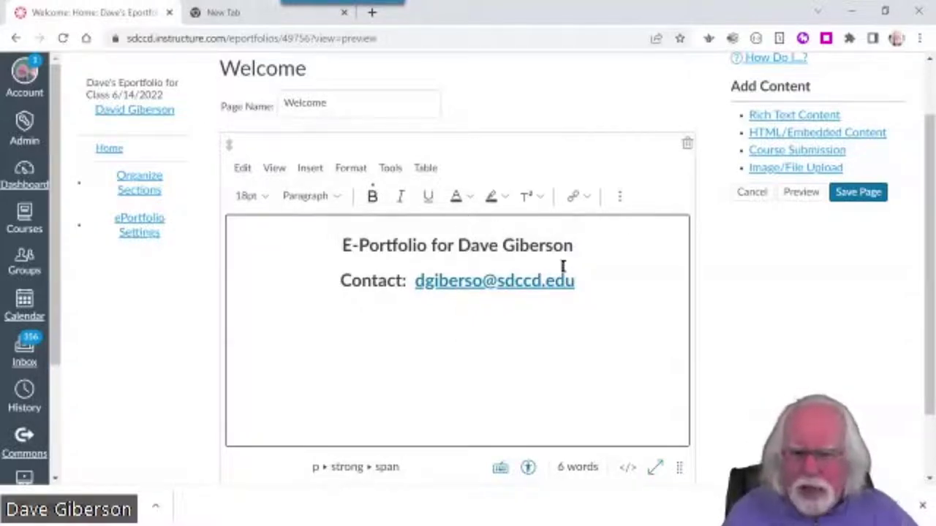
key(Up)
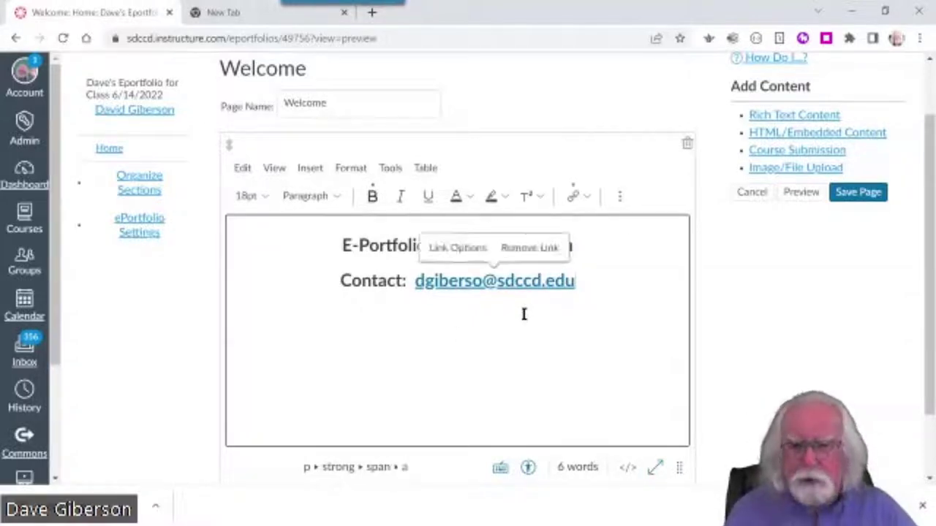
click(757, 340)
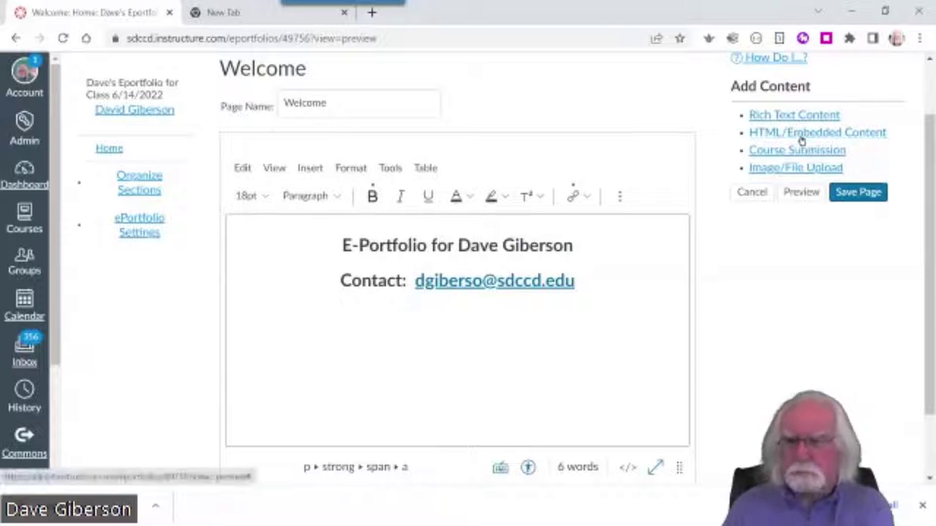
Cancel the Welcome page edits and reopen the editor to get the auto-saved content prompt
click(801, 139)
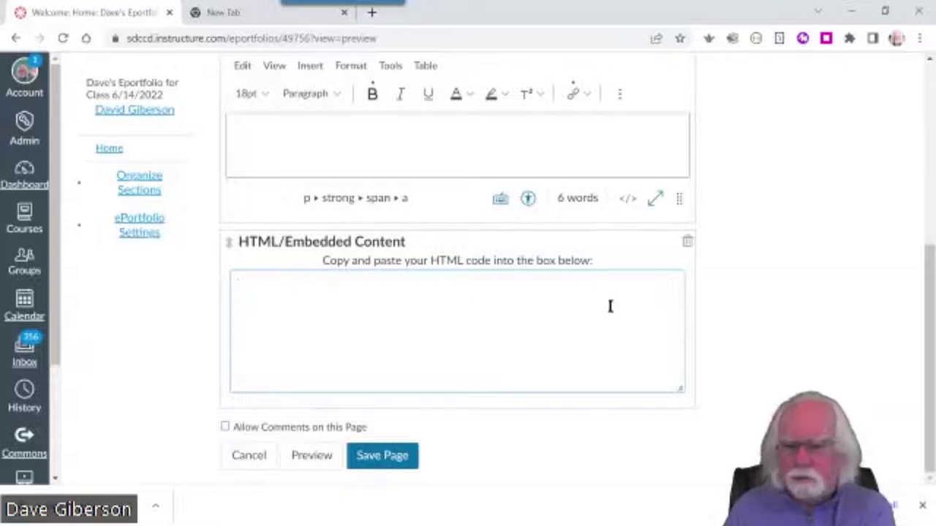
click(241, 460)
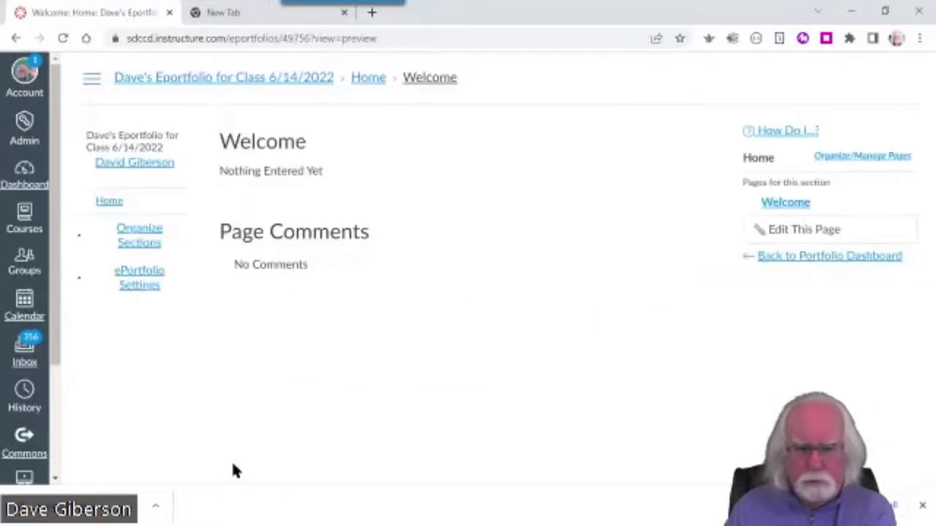
click(808, 233)
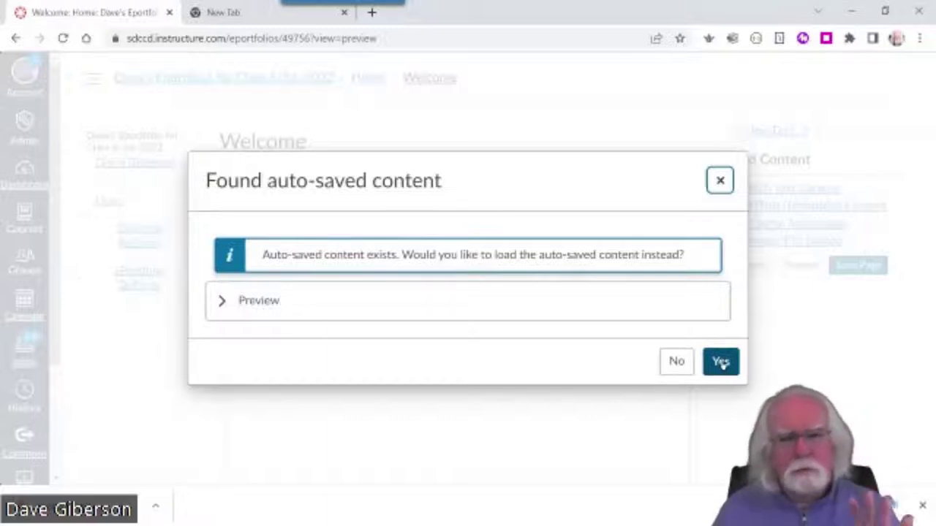
Accept loading the auto-saved content to restore the title and contact line
click(721, 363)
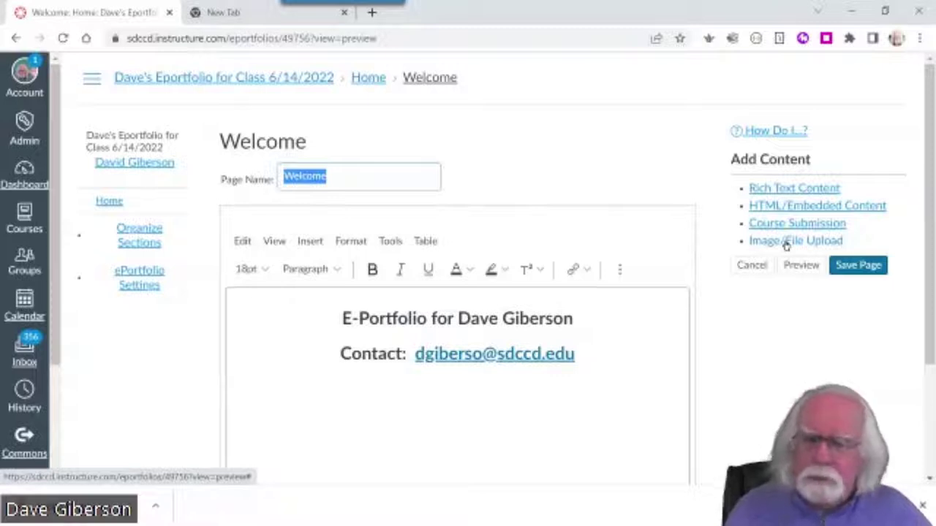
Add an Image/File Upload block to the Welcome page
click(786, 244)
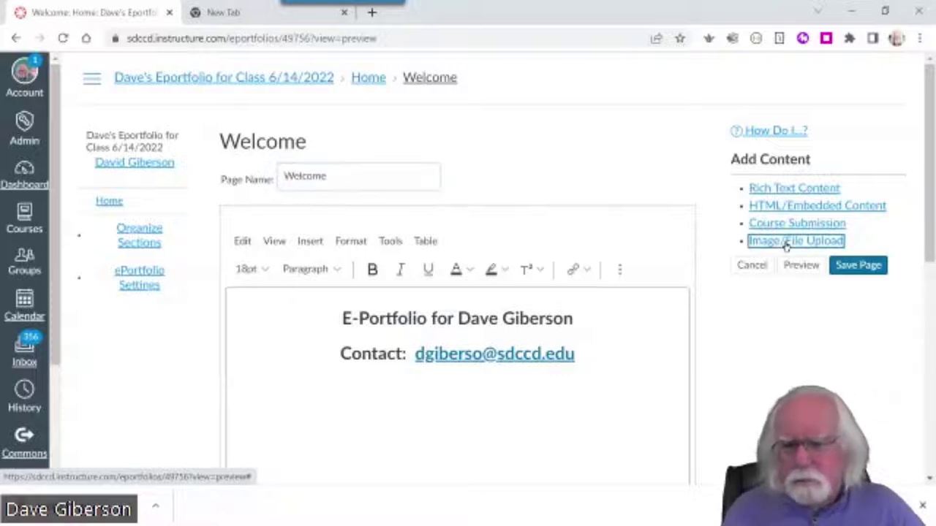
drag(929, 249, 927, 332)
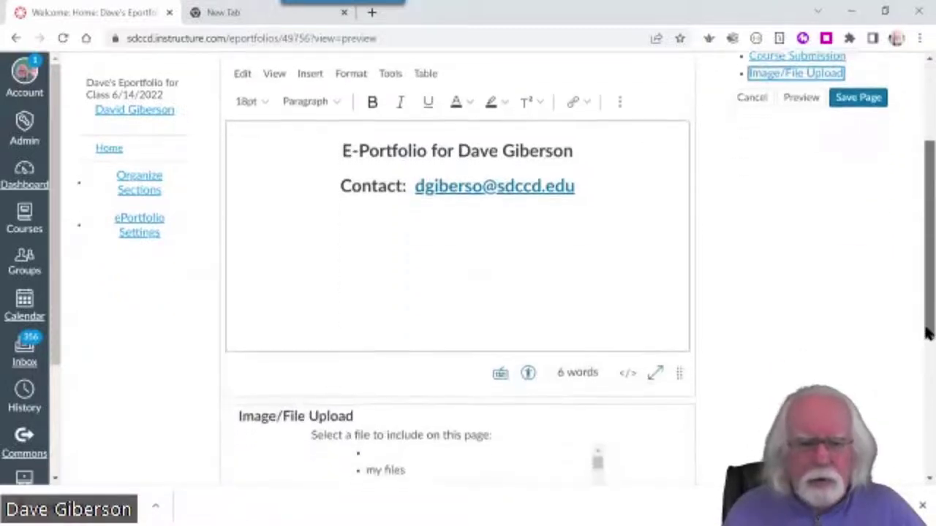
scroll(927, 333, down, 2)
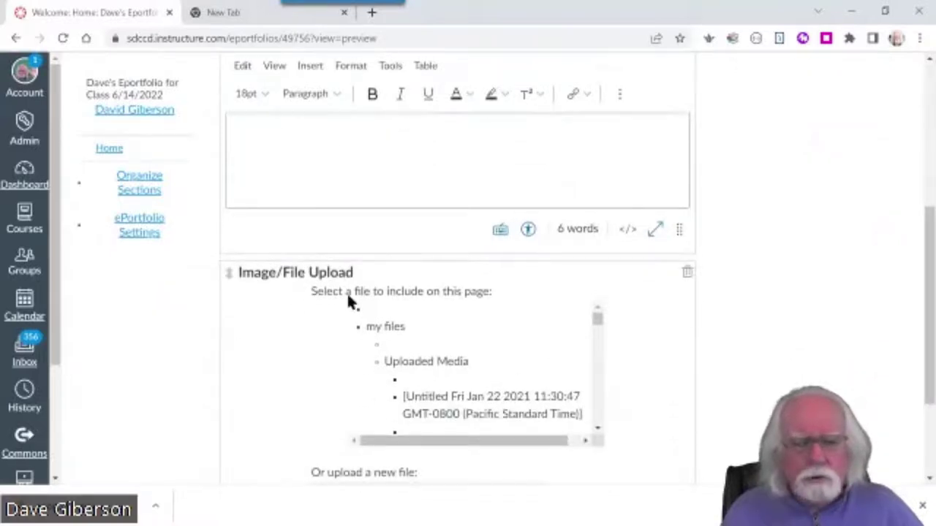
scroll(717, 385, down, 1)
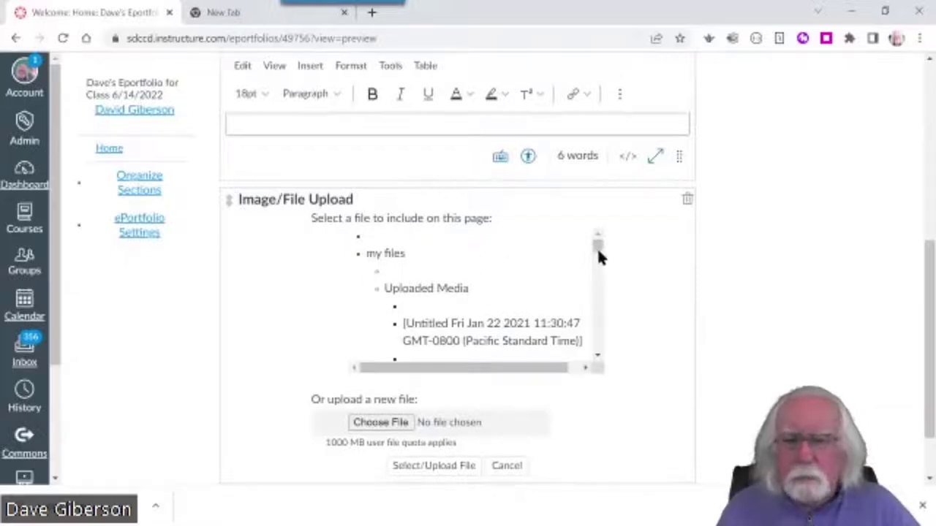
drag(597, 248, 598, 356)
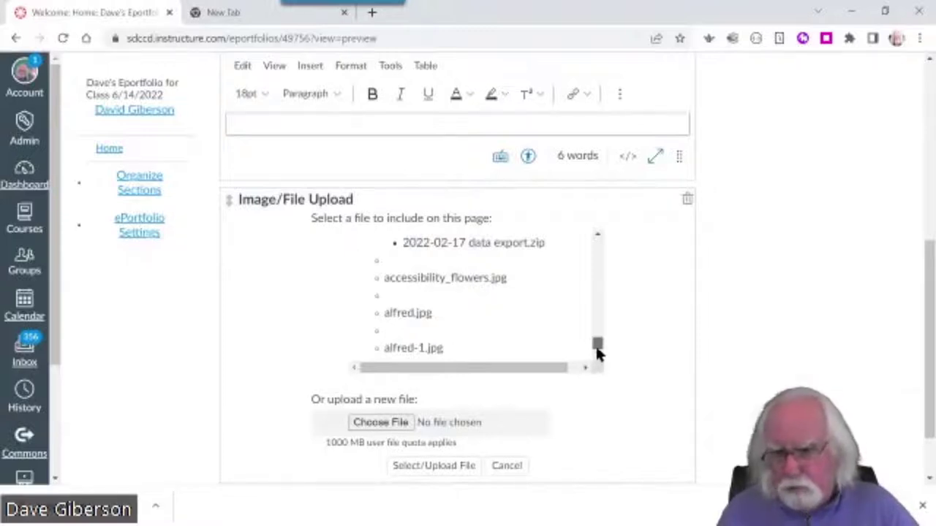
drag(596, 350, 599, 353)
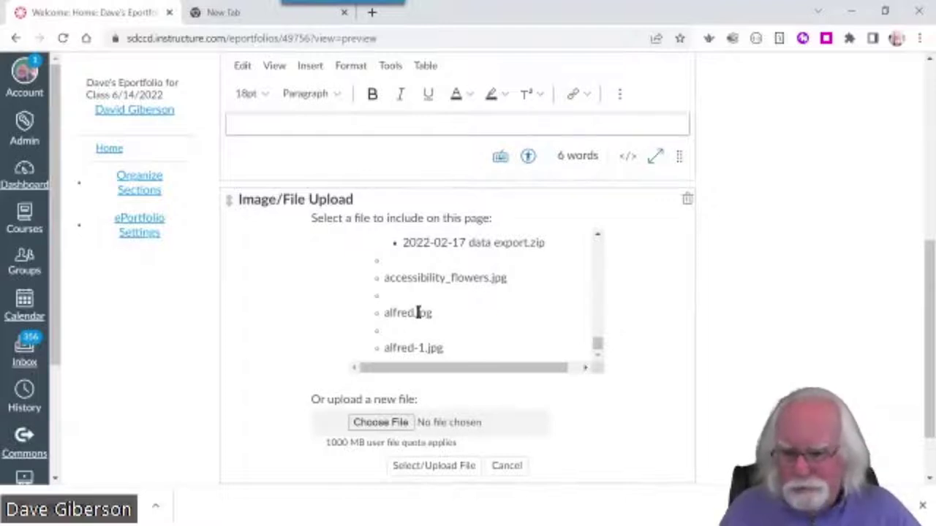
Insert alfred.jpg from my files into the upload block and save the page
click(418, 312)
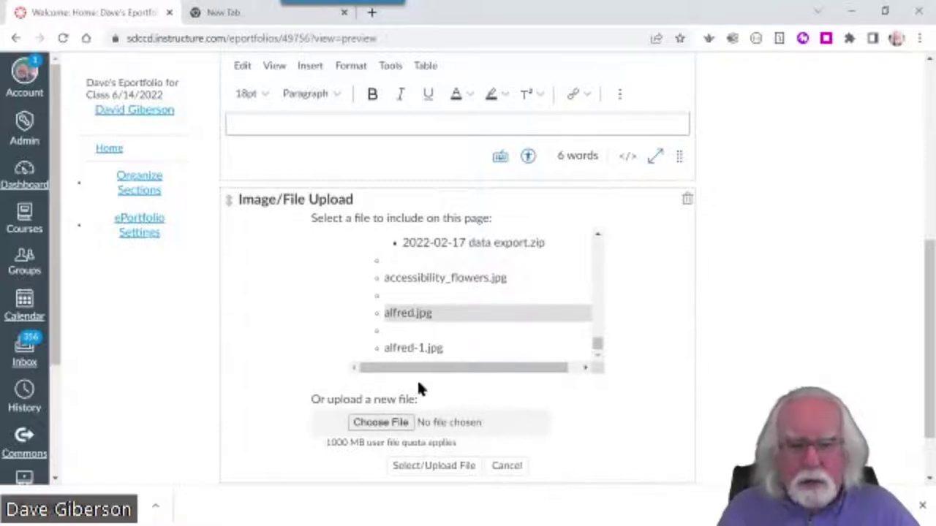
click(430, 469)
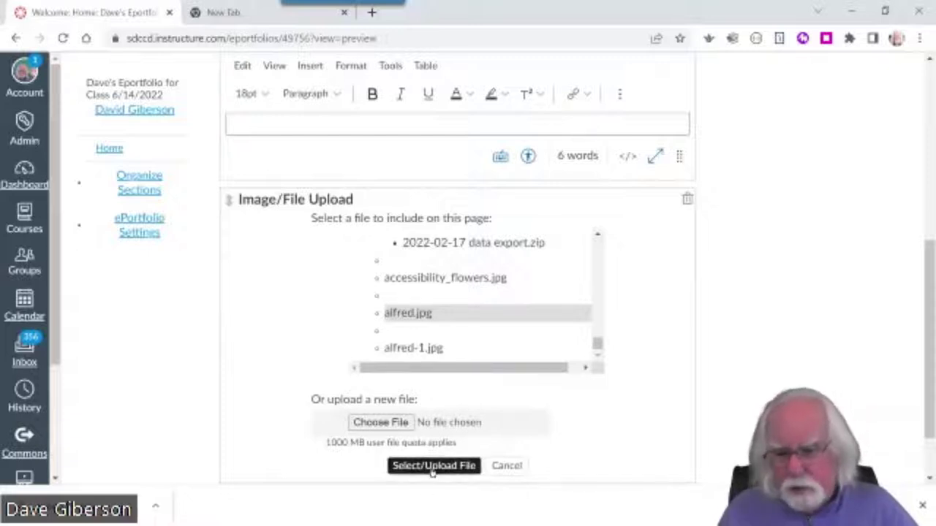
click(428, 466)
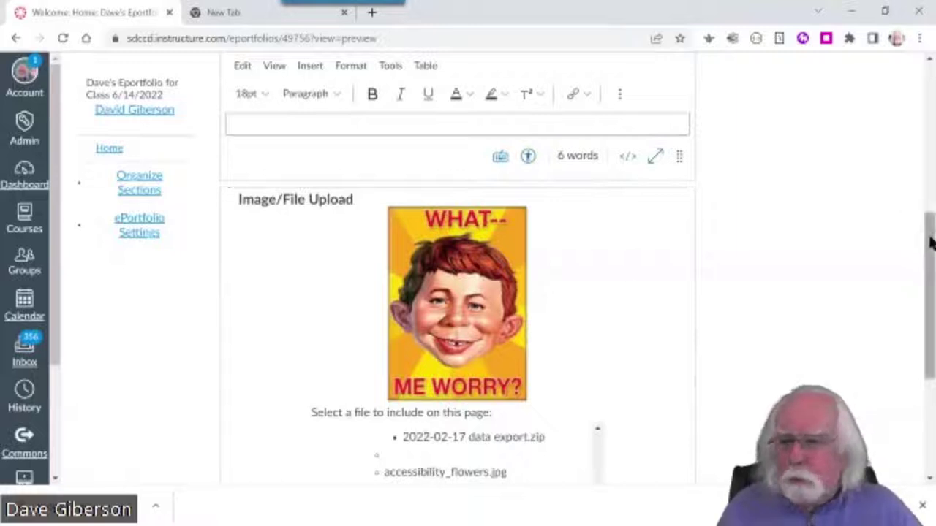
drag(930, 242, 927, 341)
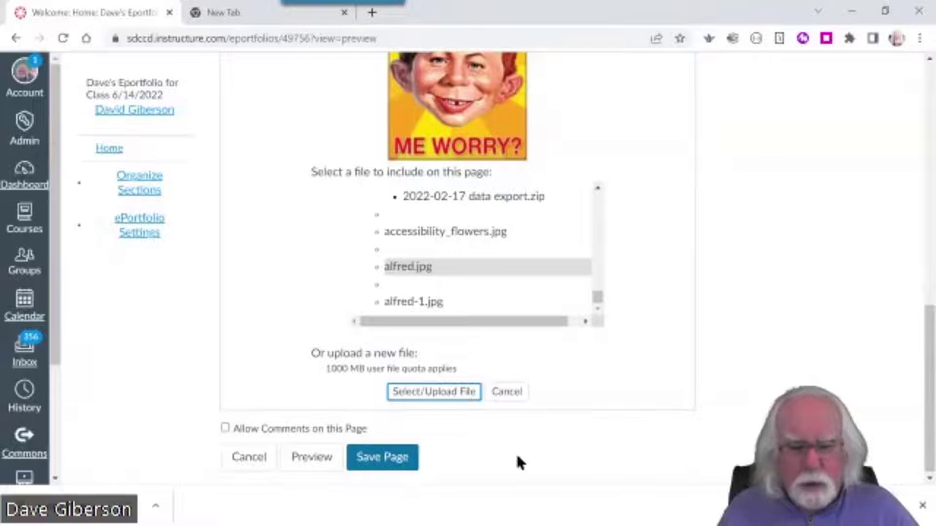
click(371, 458)
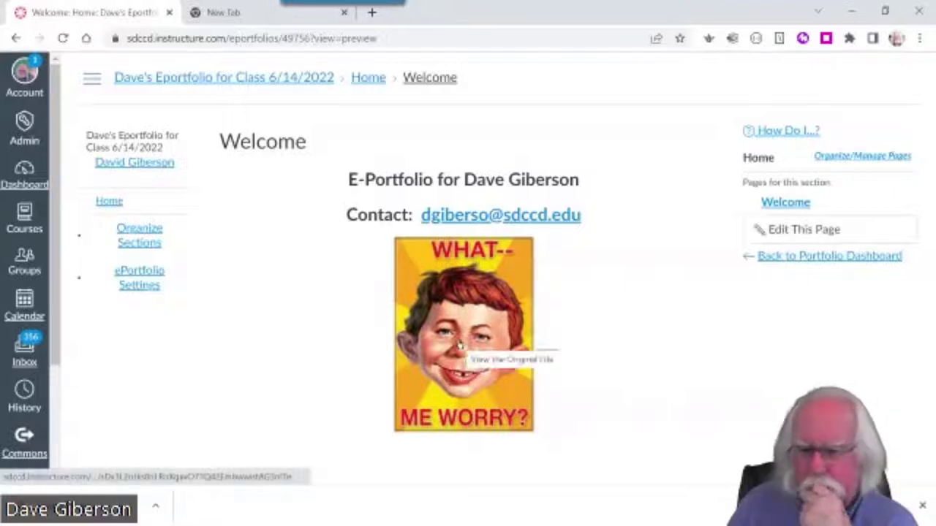
Reopen the Welcome editor and click the alfred image to open its original file
click(764, 229)
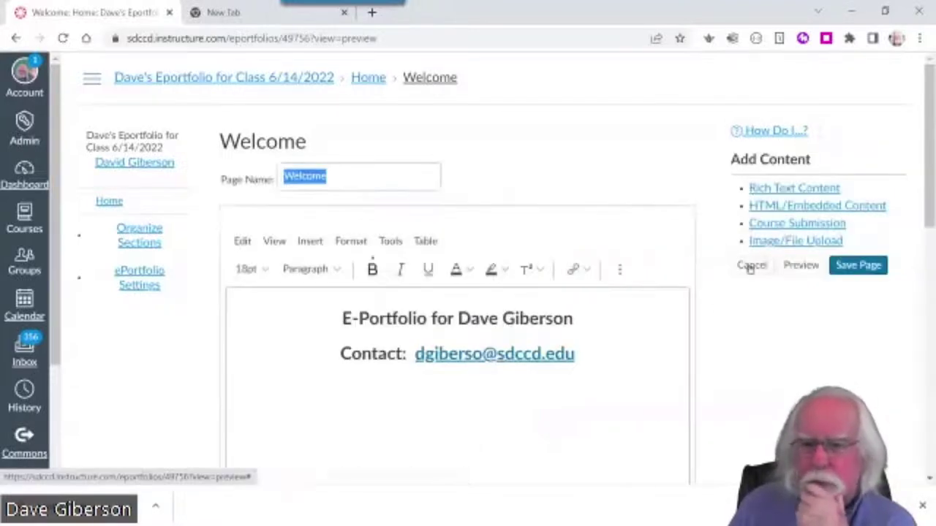
scroll(692, 391, down, 3)
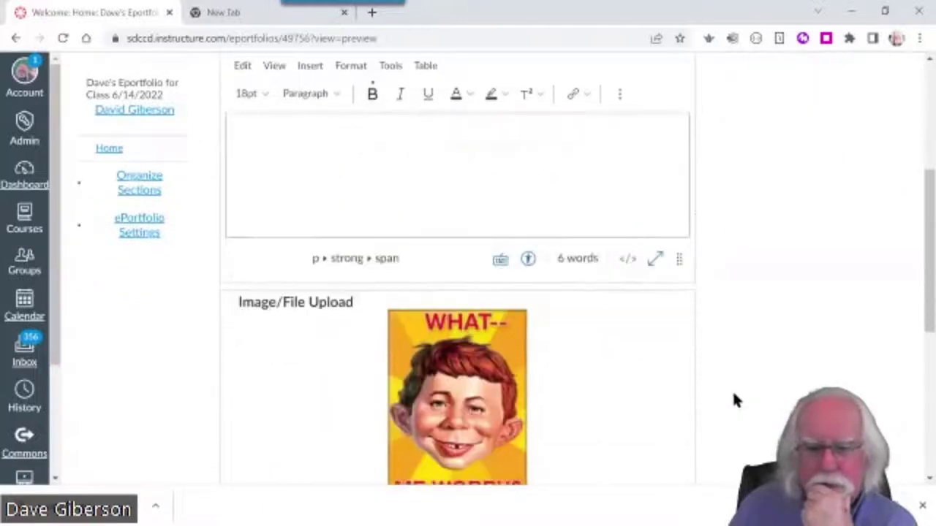
scroll(732, 397, down, 1)
click(390, 225)
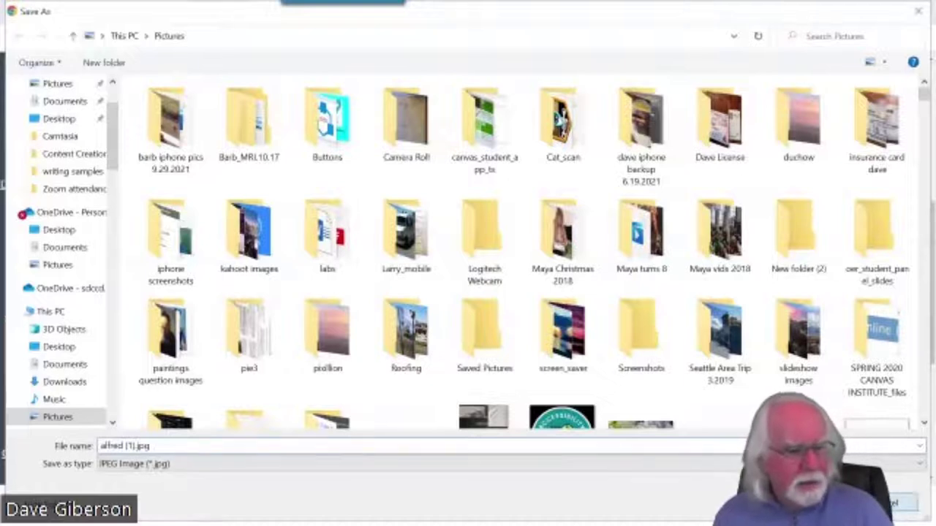
Dismiss the Save As dialog offering alfred (1).jpg
key(Return)
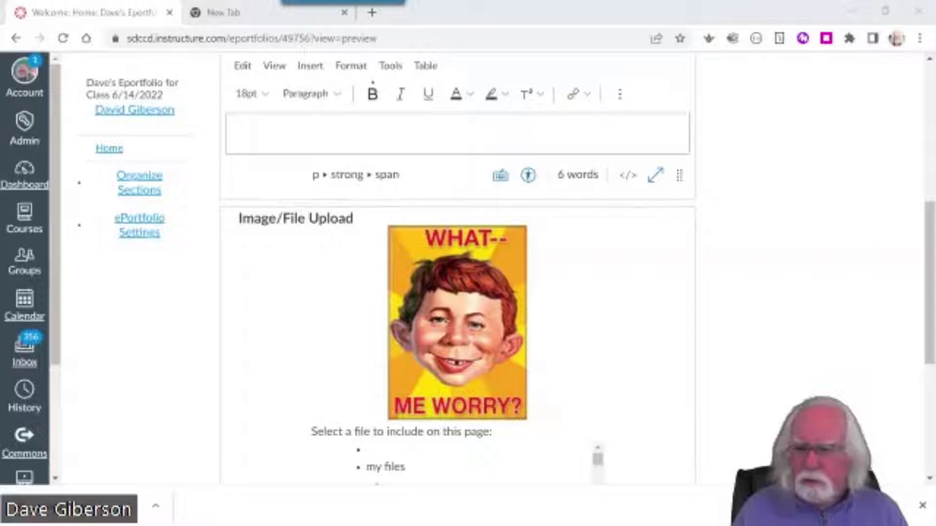
Save the Welcome page with its title, contact line and alfred image
scroll(926, 340, down, 4)
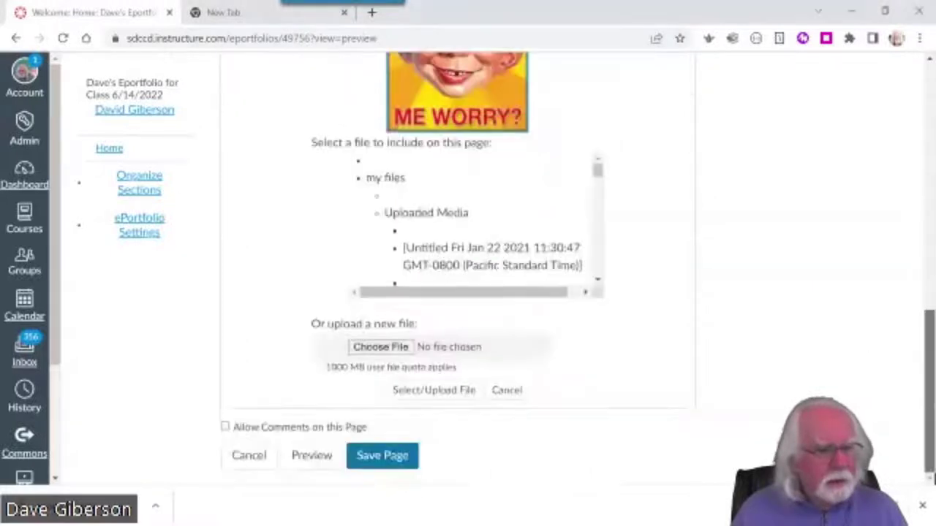
click(382, 456)
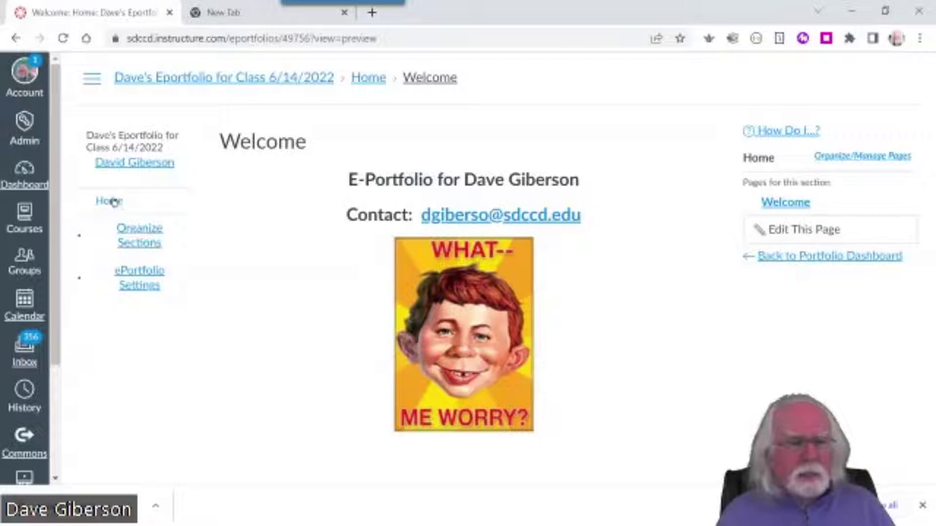
Add a portfolio section named 'CAreer Goals and Objectives' through Organize Sections
click(137, 237)
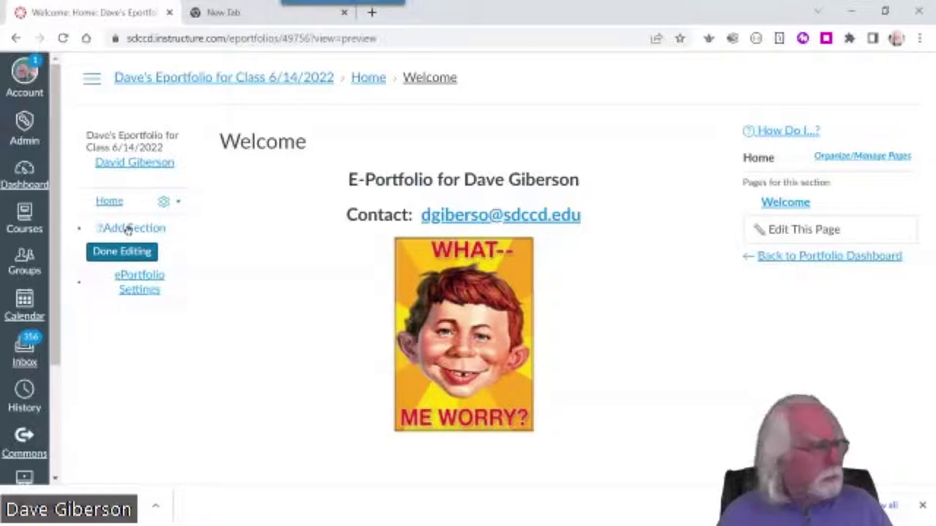
click(128, 229)
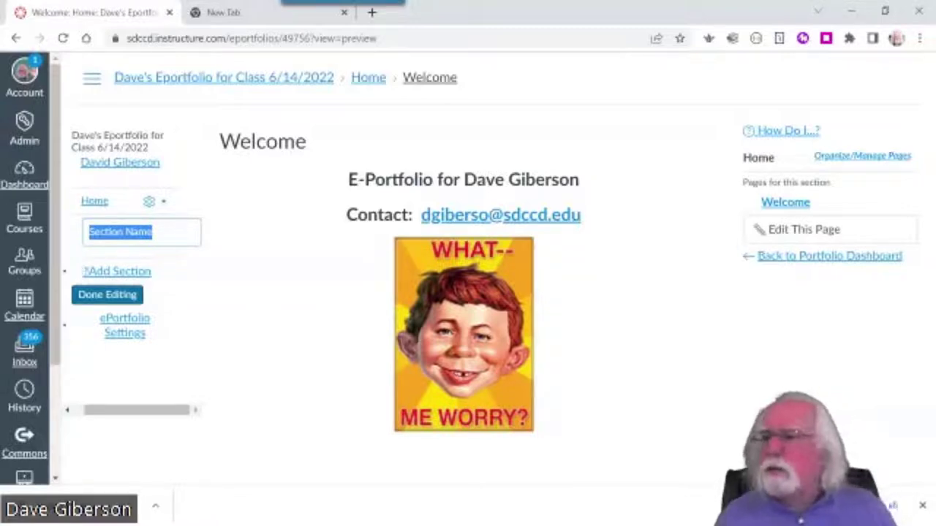
text(CAreer)
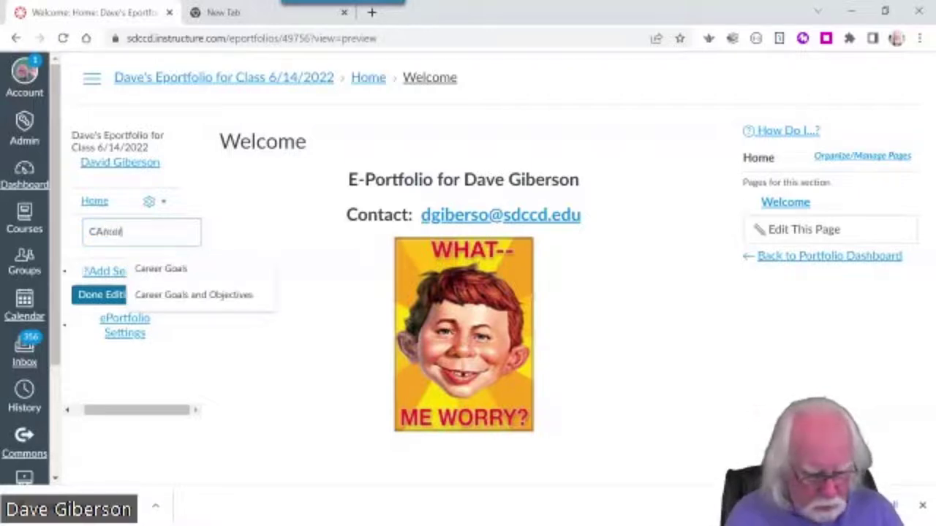
text( Goals)
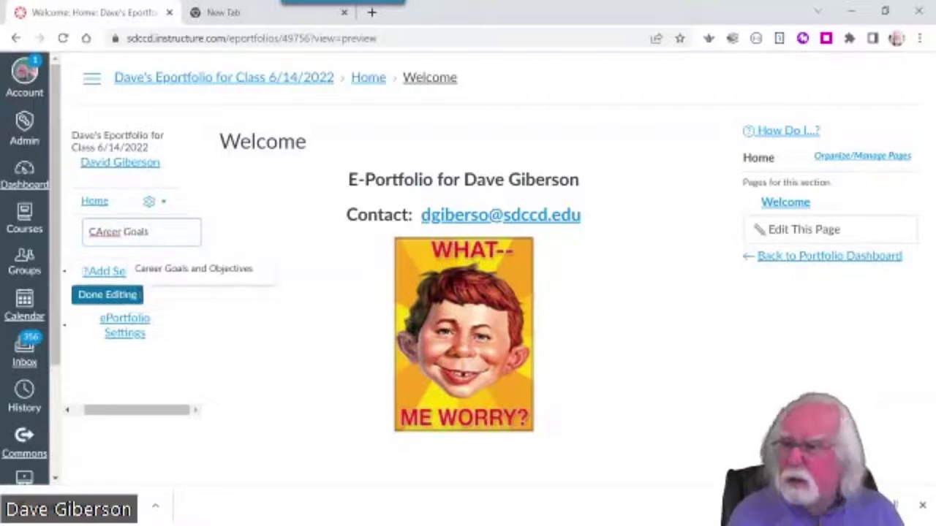
text( and Obje)
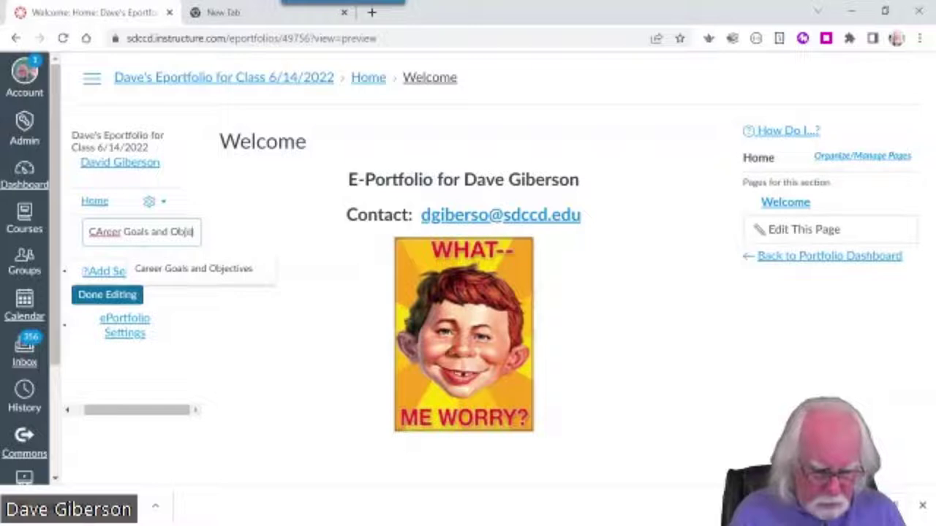
text(ctives)
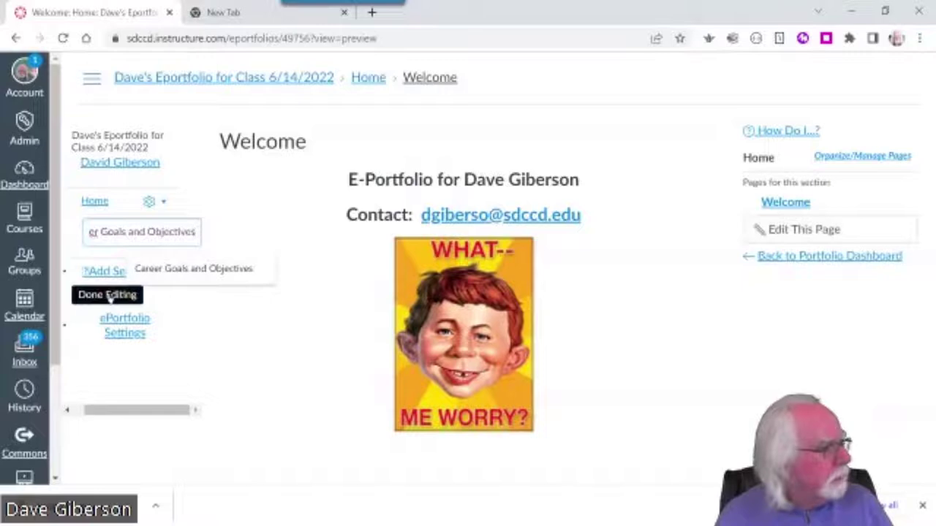
click(108, 296)
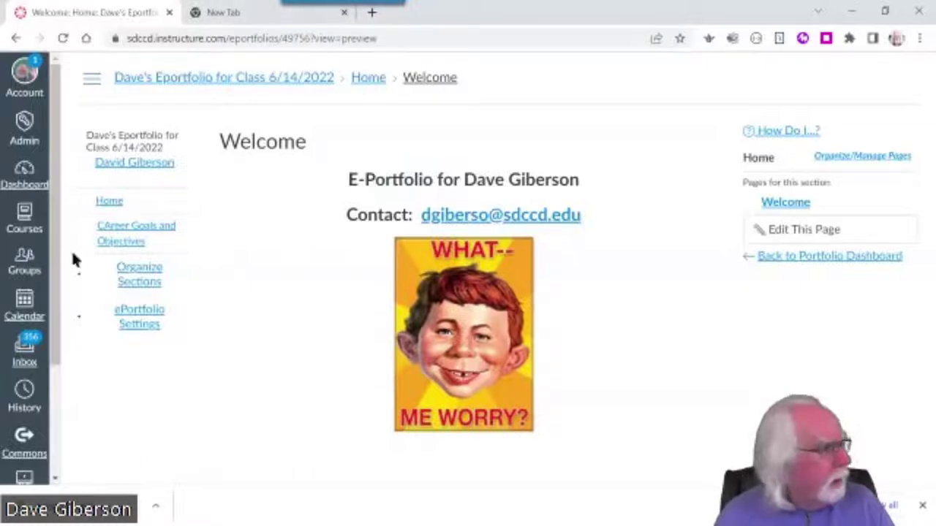
Go to the CAreer Goals and Objectives section and open its default New Page
click(120, 232)
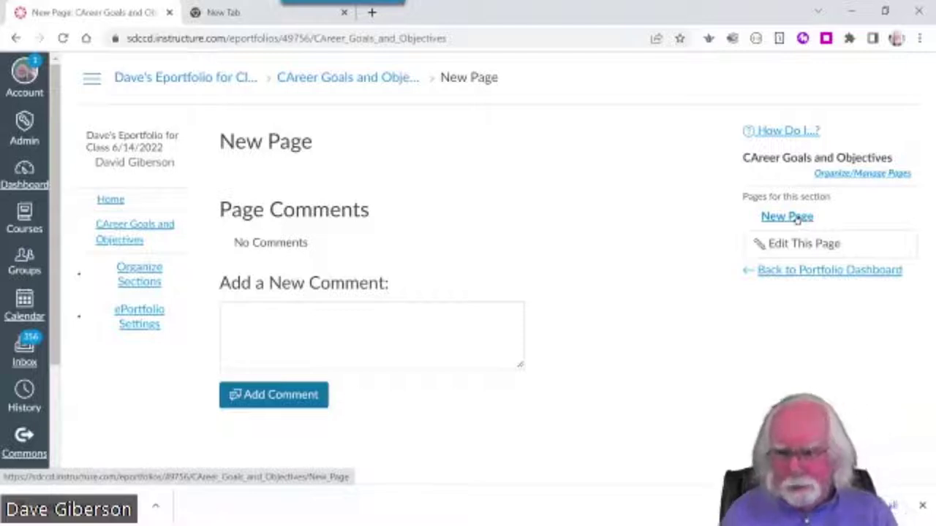
click(796, 217)
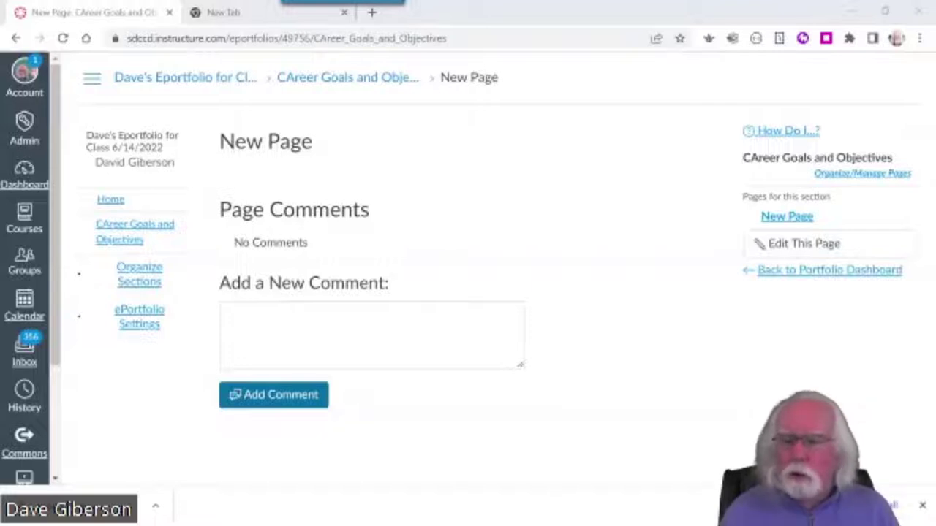
Rename the New Page to 'What Career?', save it, and reopen it for editing
click(826, 243)
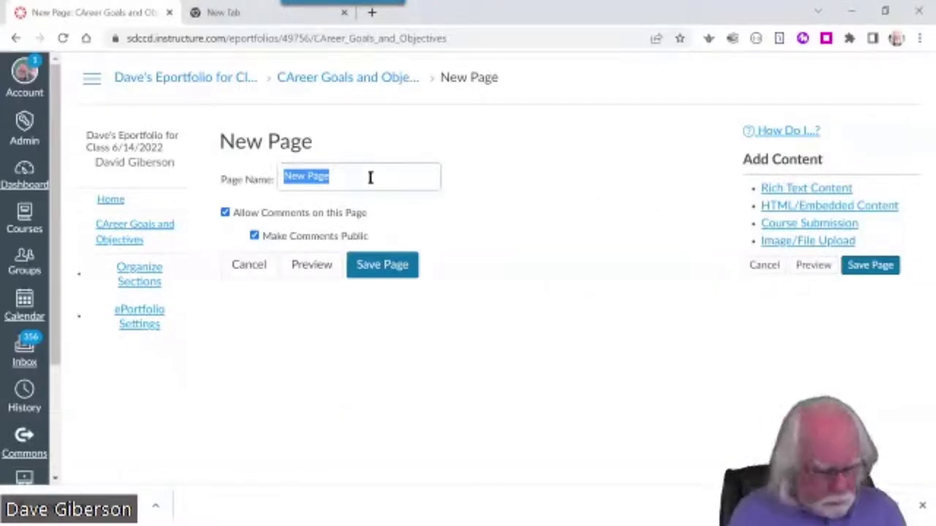
text(What Ca)
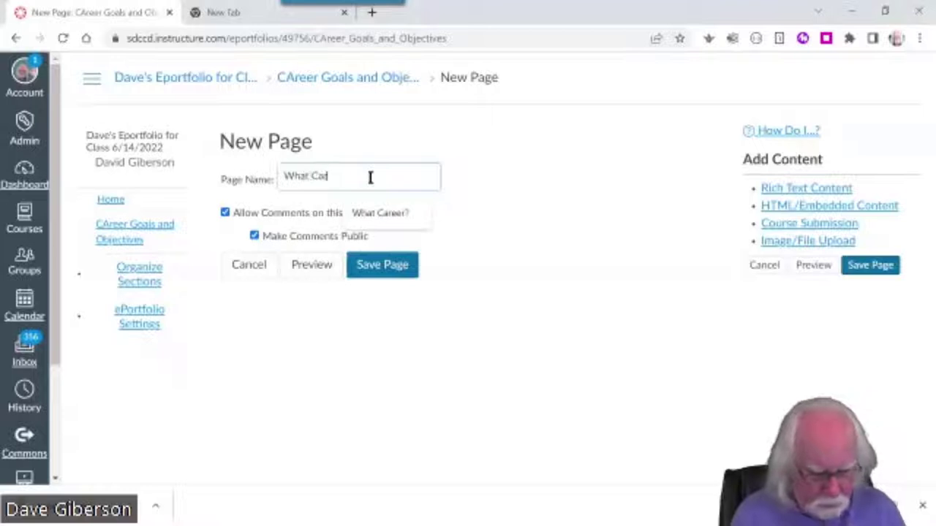
text(reer?)
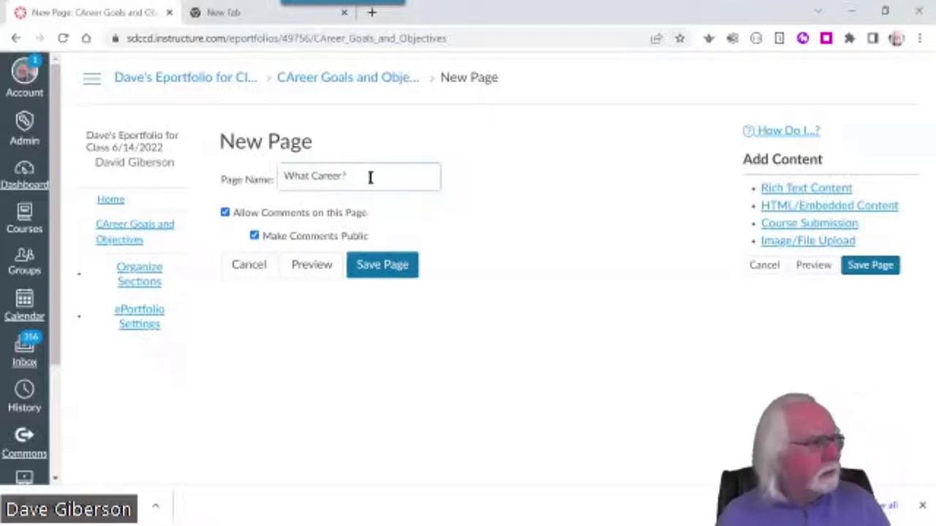
click(386, 264)
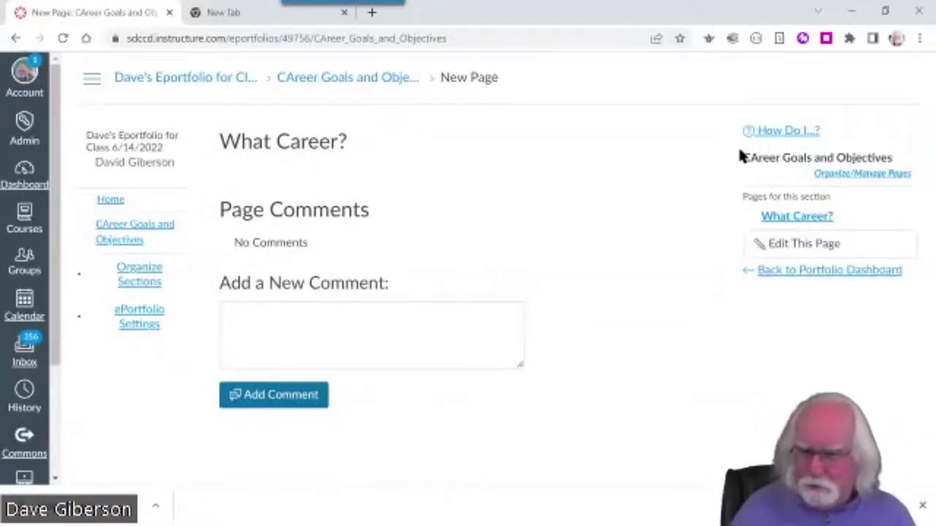
click(809, 249)
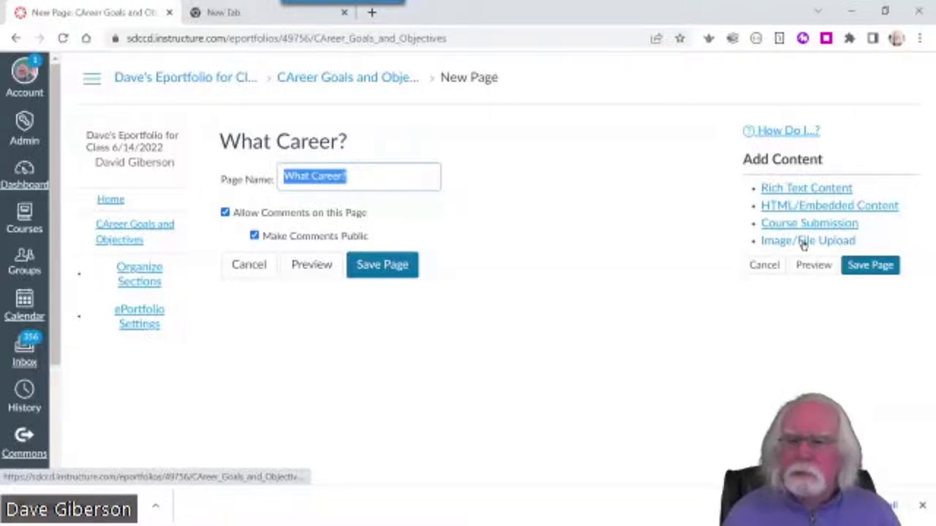
Add an Image/File Upload block to What Career? and choose to upload a new file
click(804, 243)
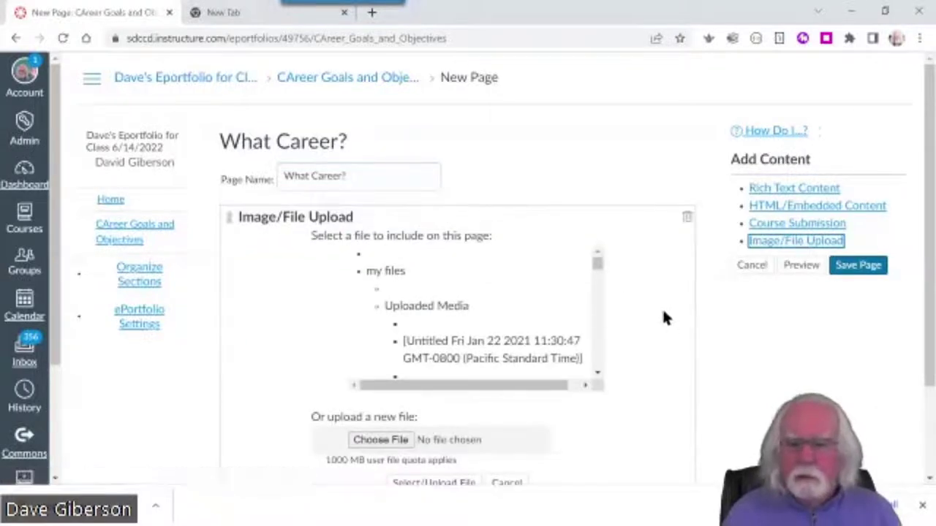
scroll(662, 314, down, 2)
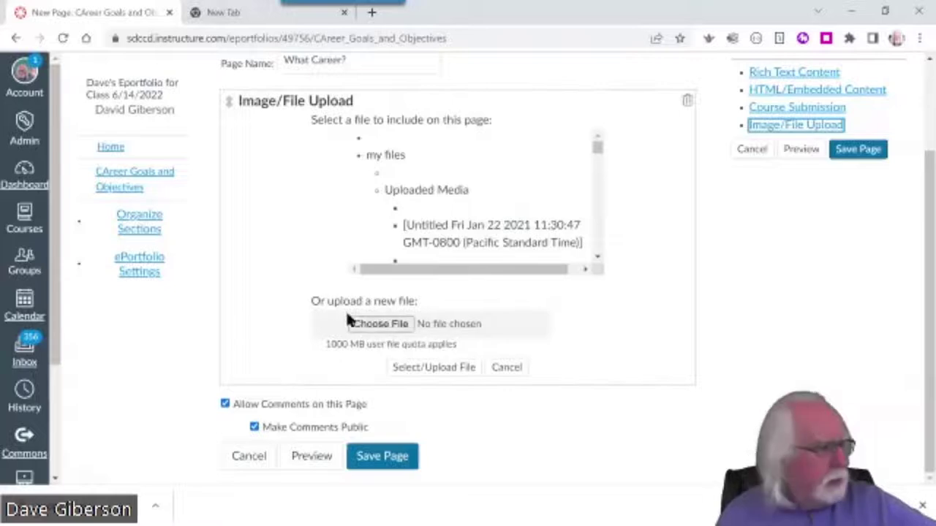
click(385, 329)
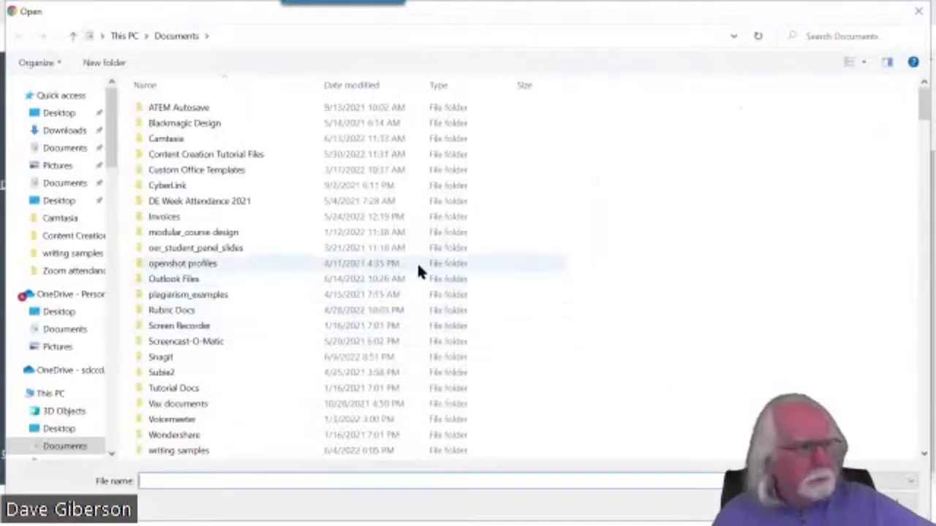
Browse the Pictures folder and select donna_background.png as the file to upload
click(50, 167)
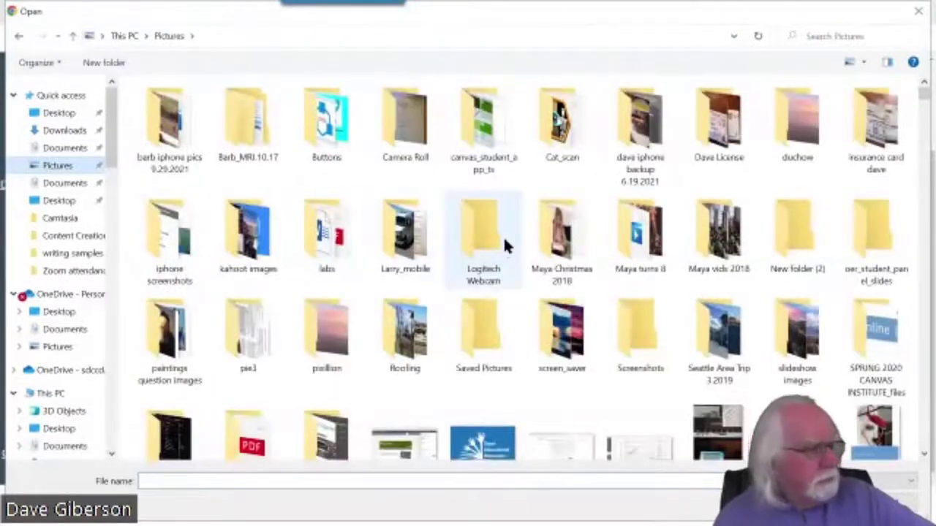
scroll(506, 246, down, 2)
scroll(507, 246, down, 5)
scroll(507, 241, up, 2)
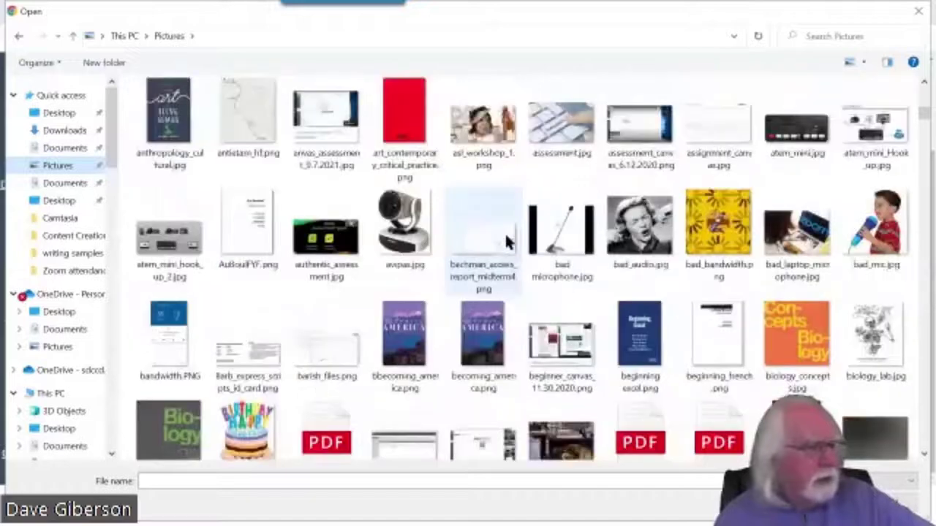
scroll(506, 241, down, 10)
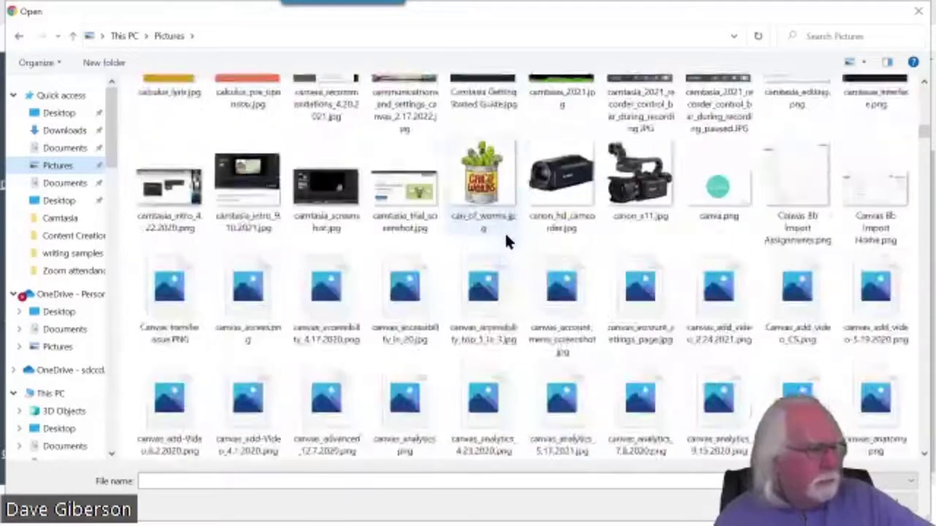
scroll(504, 231, down, 5)
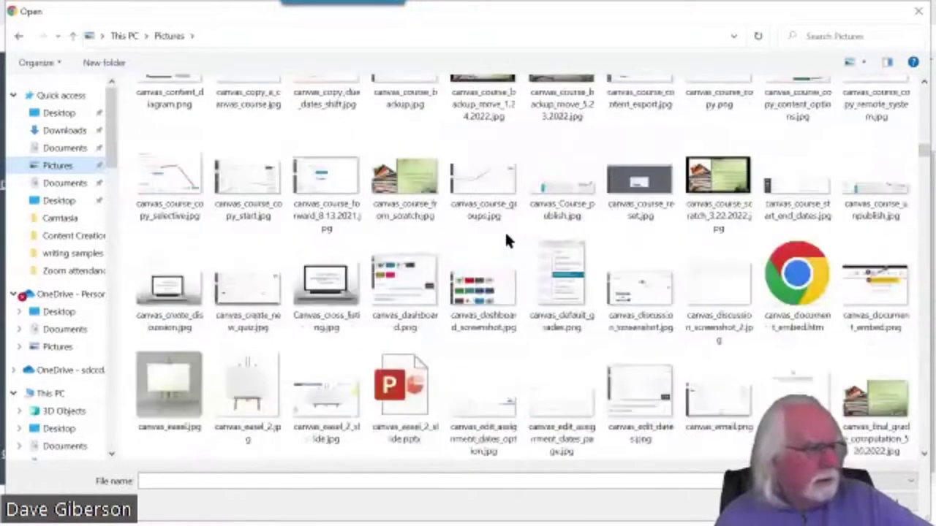
scroll(506, 235, down, 10)
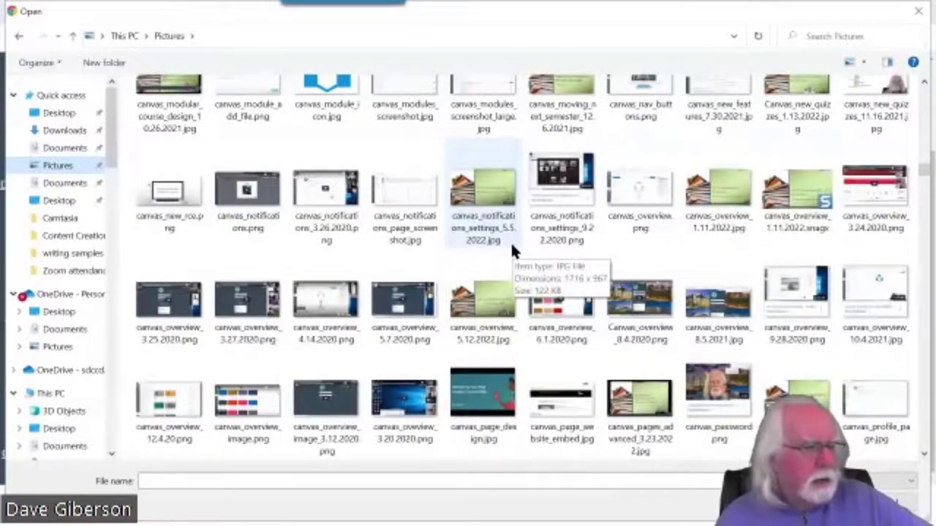
scroll(512, 248, down, 5)
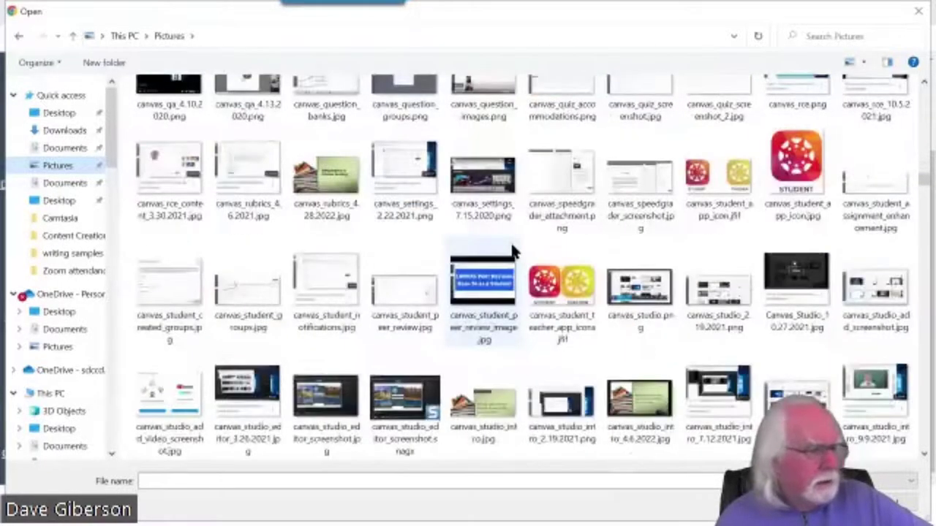
scroll(511, 251, down, 6)
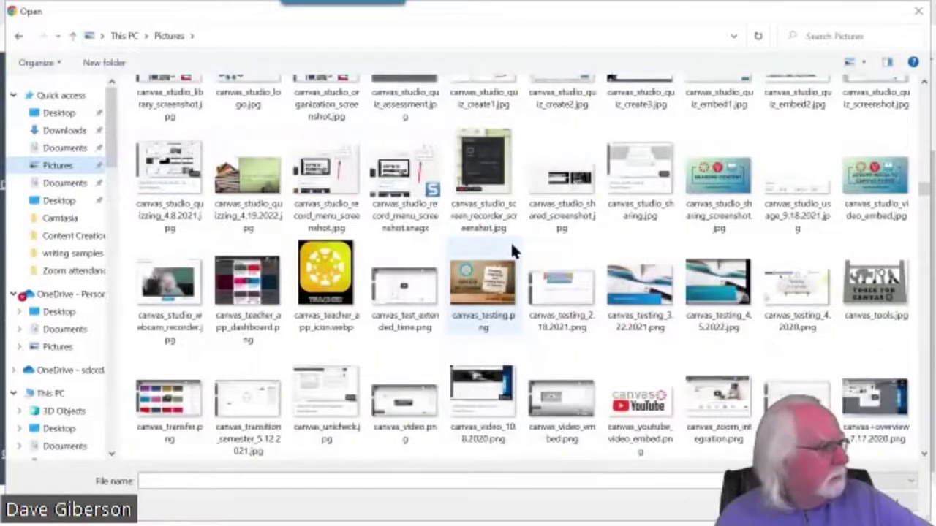
scroll(511, 251, down, 3)
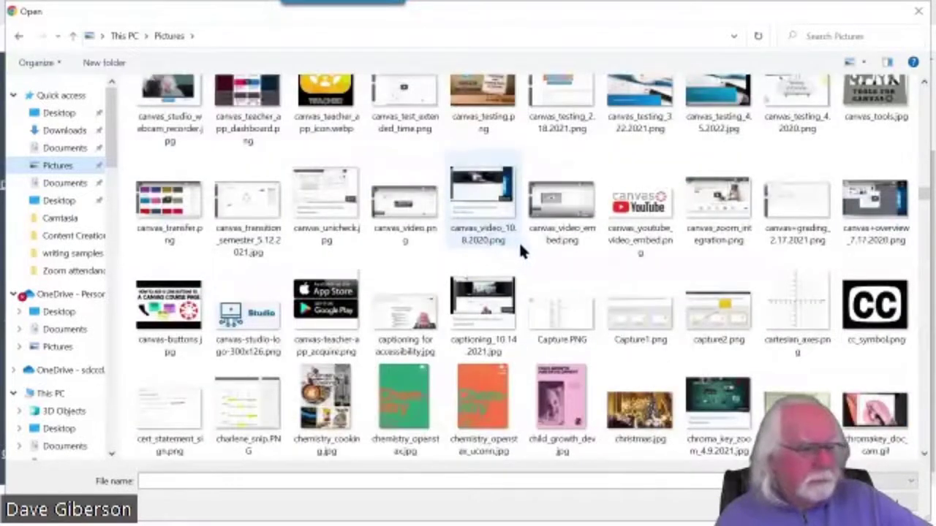
scroll(520, 248, down, 3)
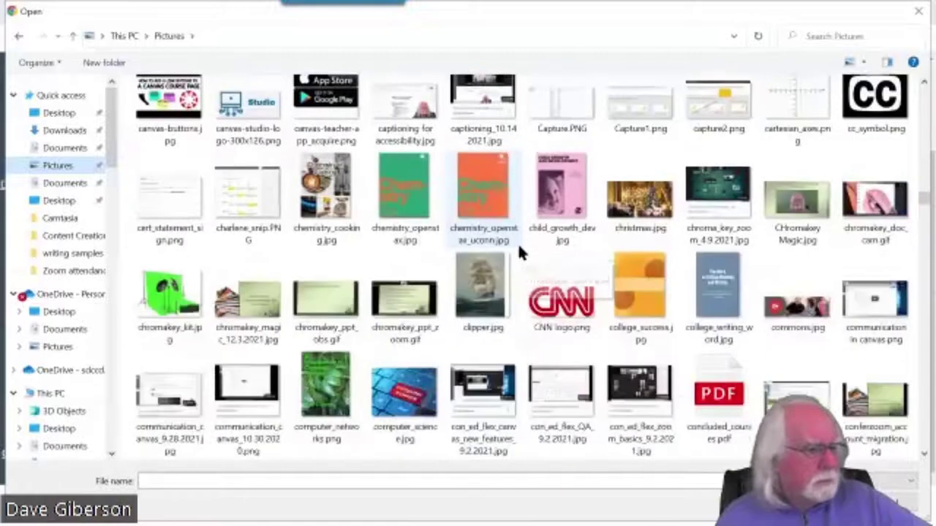
scroll(519, 251, down, 3)
scroll(519, 251, down, 3)
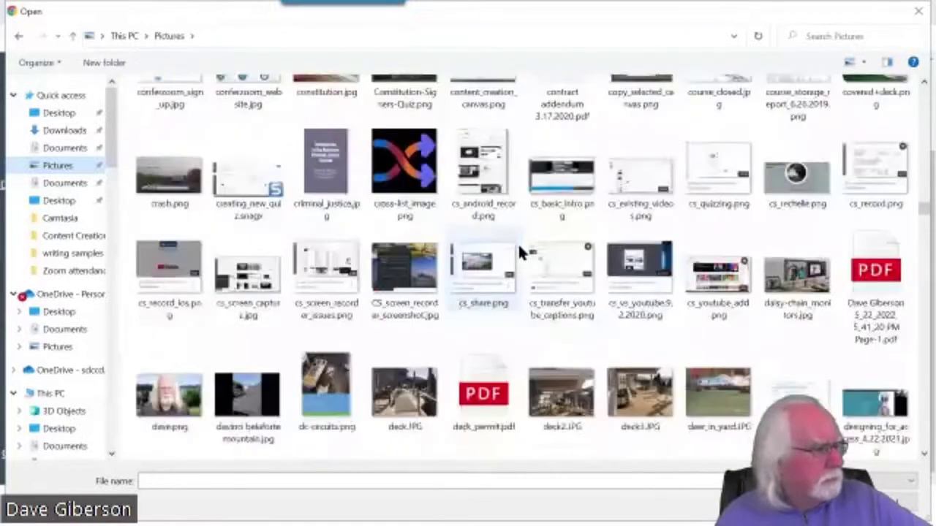
scroll(521, 251, down, 9)
scroll(520, 251, up, 2)
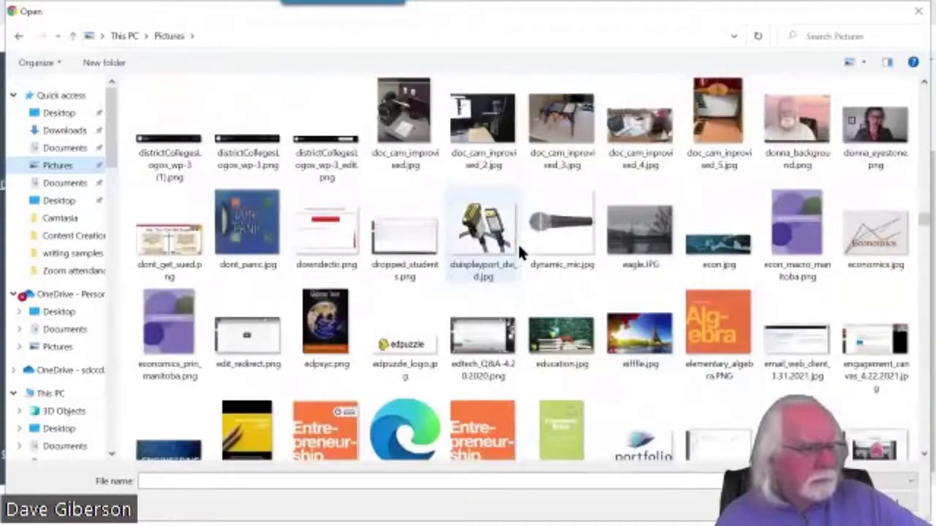
scroll(520, 251, down, 2)
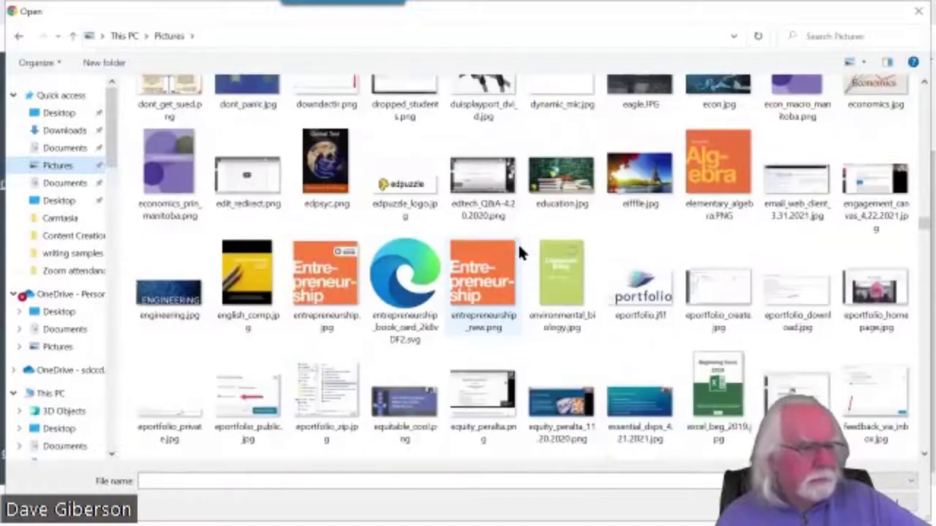
scroll(518, 243, up, 2)
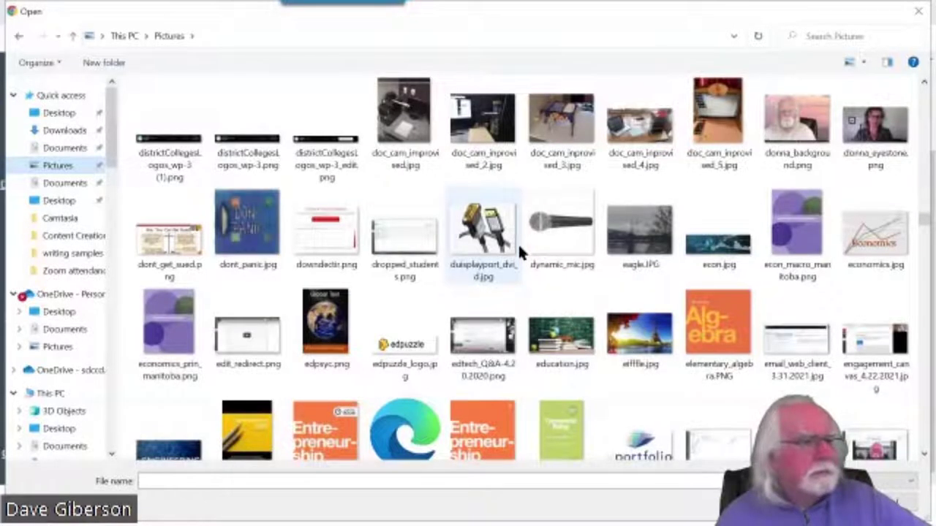
click(795, 121)
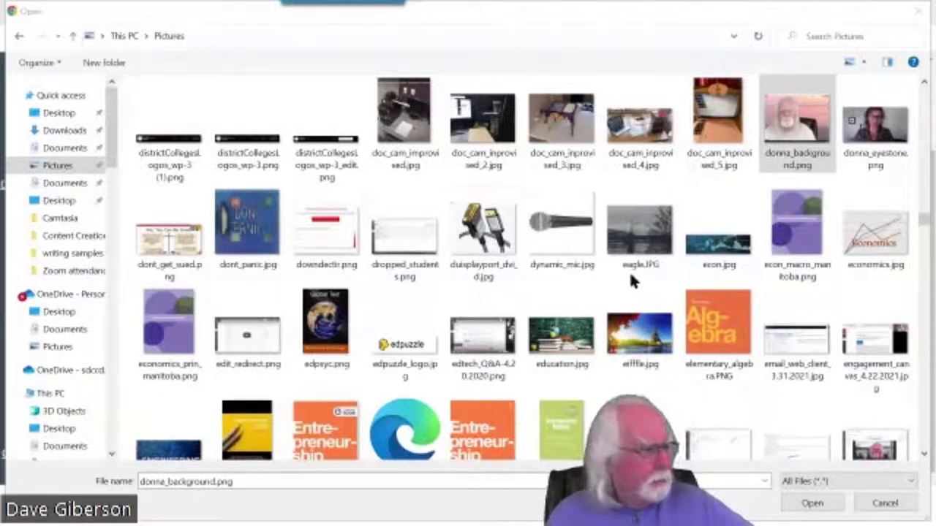
Upload donna_background.png into the upload block and save the What Career? page
click(812, 504)
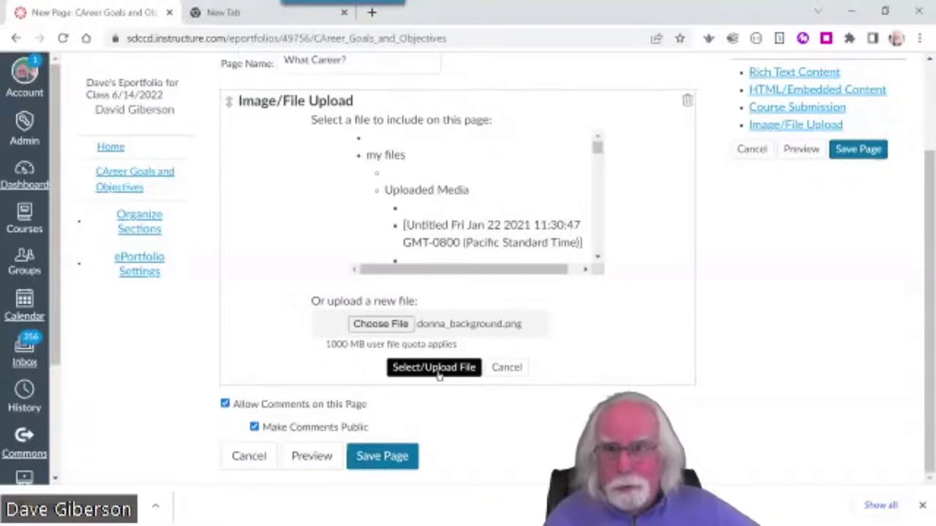
click(439, 373)
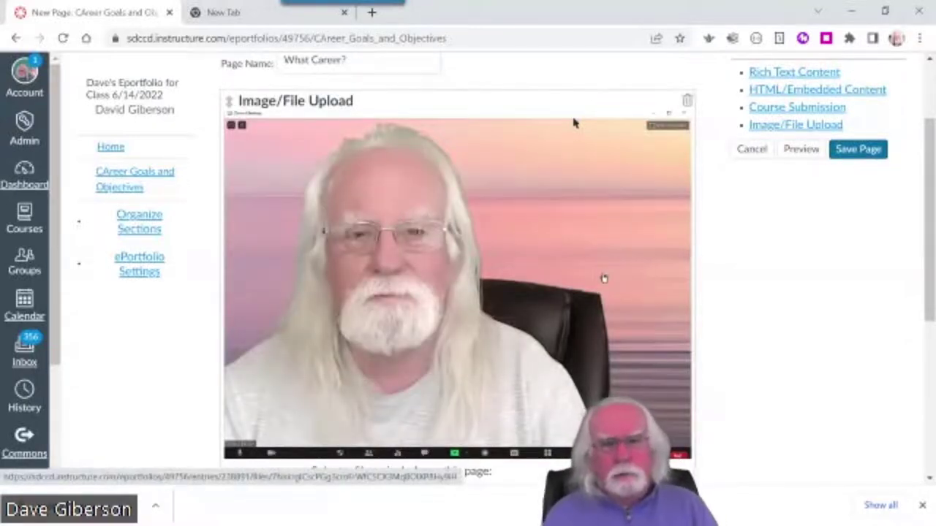
scroll(603, 278, down, 1)
scroll(603, 277, down, 1)
scroll(731, 340, down, 2)
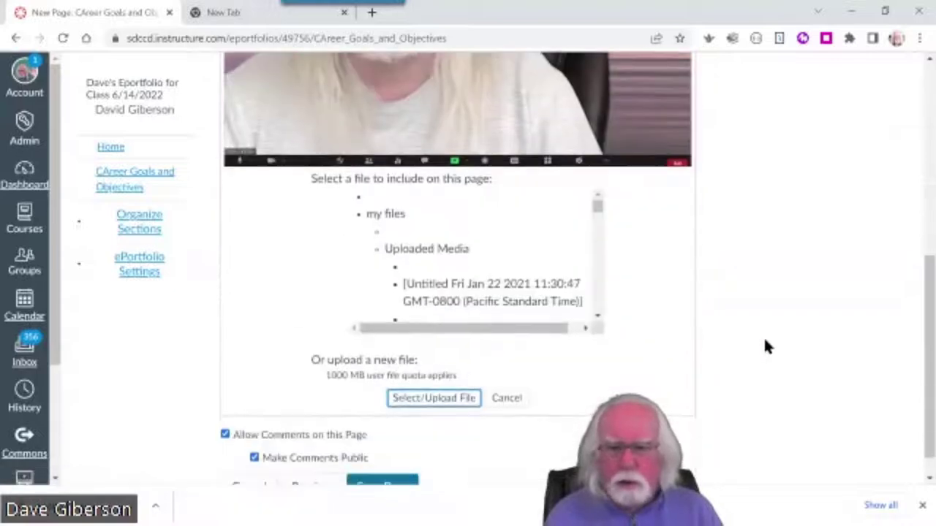
scroll(763, 336, down, 1)
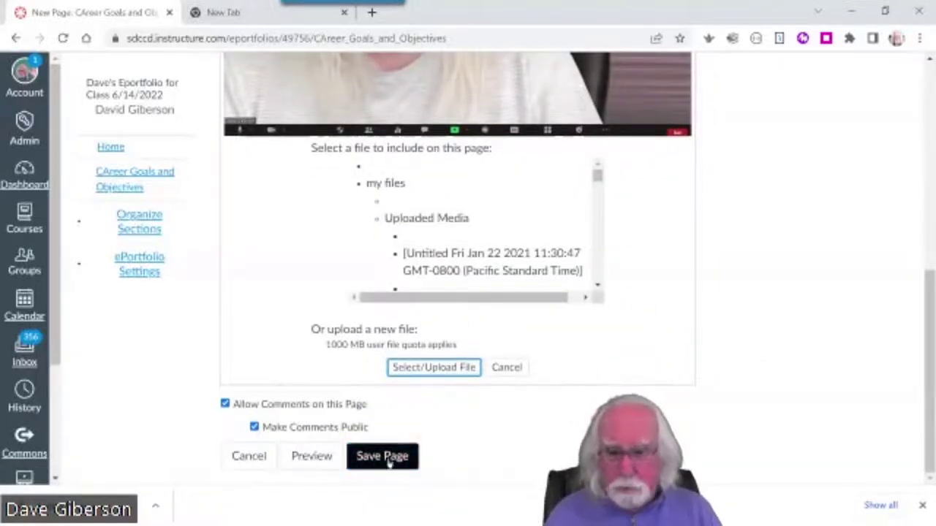
click(389, 459)
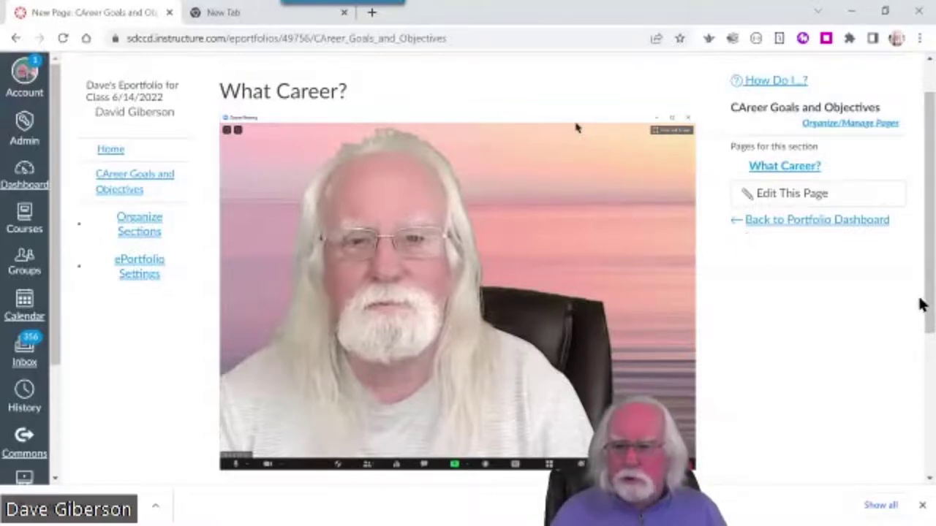
drag(930, 302, 576, 56)
scroll(468, 263, up, 1)
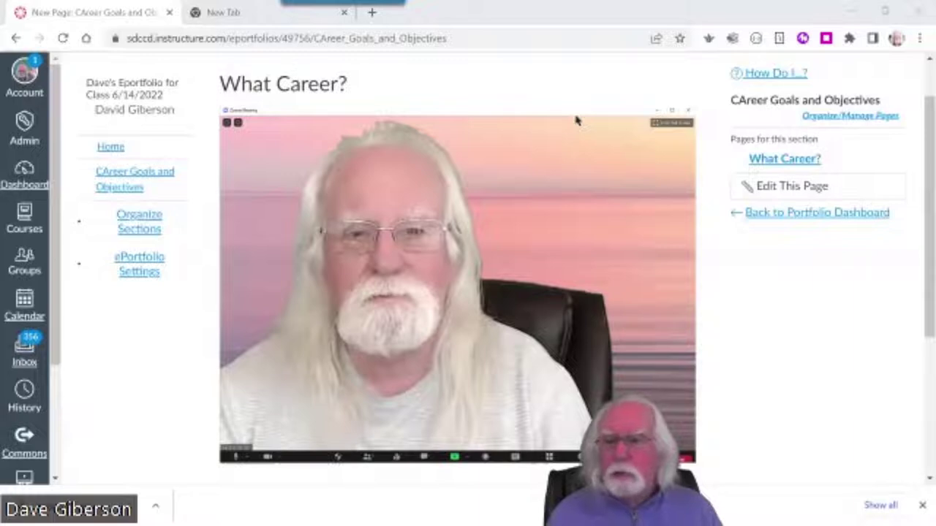
Reopen What Career? for editing and add a rich text block containing 'Career?'
click(795, 186)
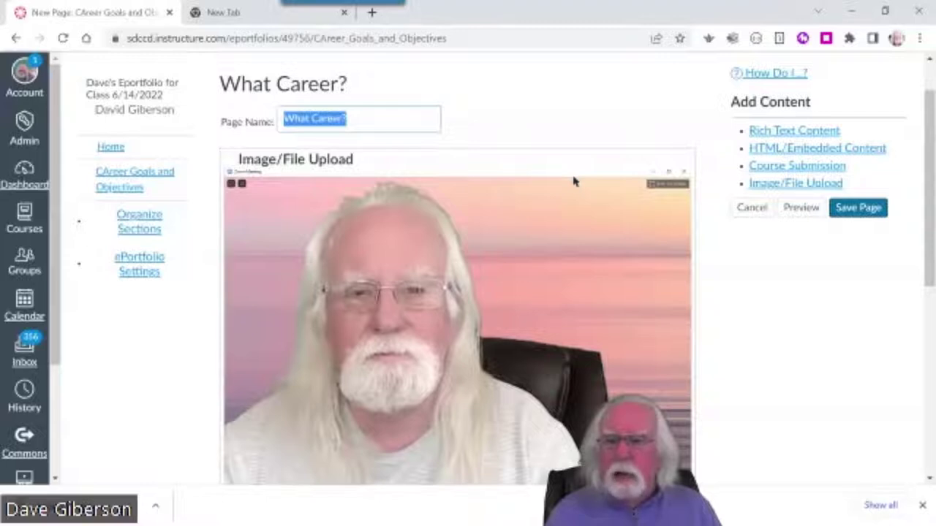
click(792, 132)
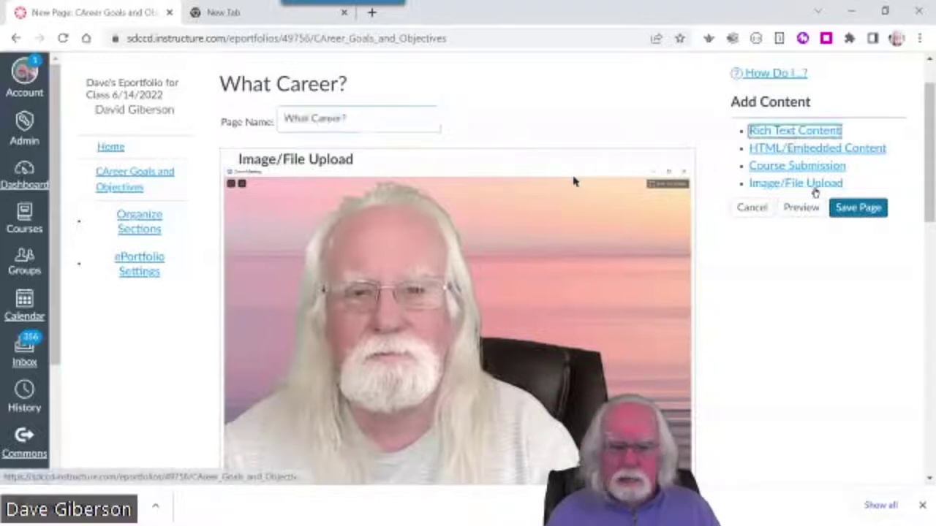
scroll(892, 264, down, 8)
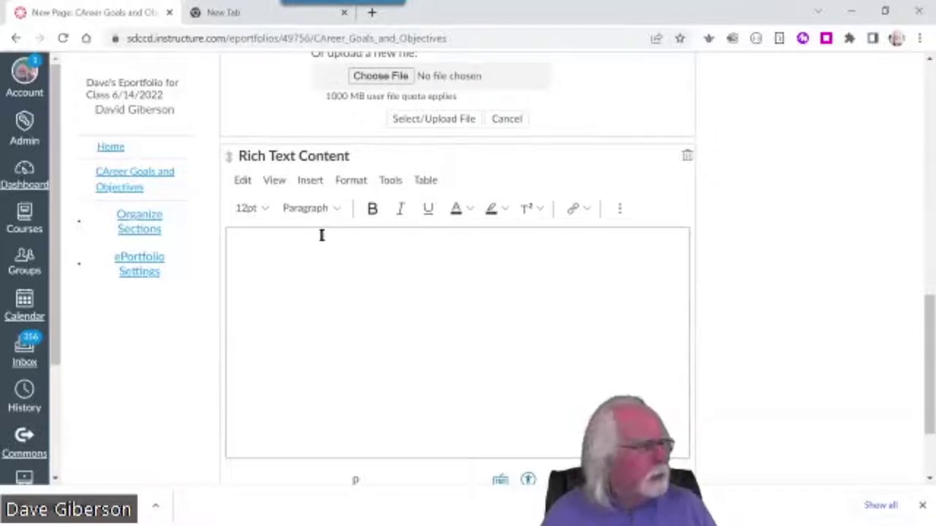
click(345, 288)
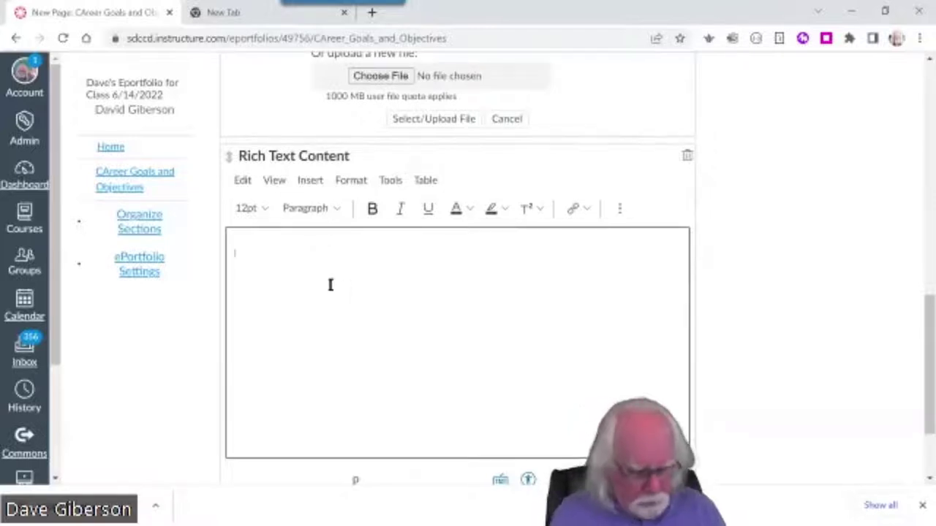
text(Career?)
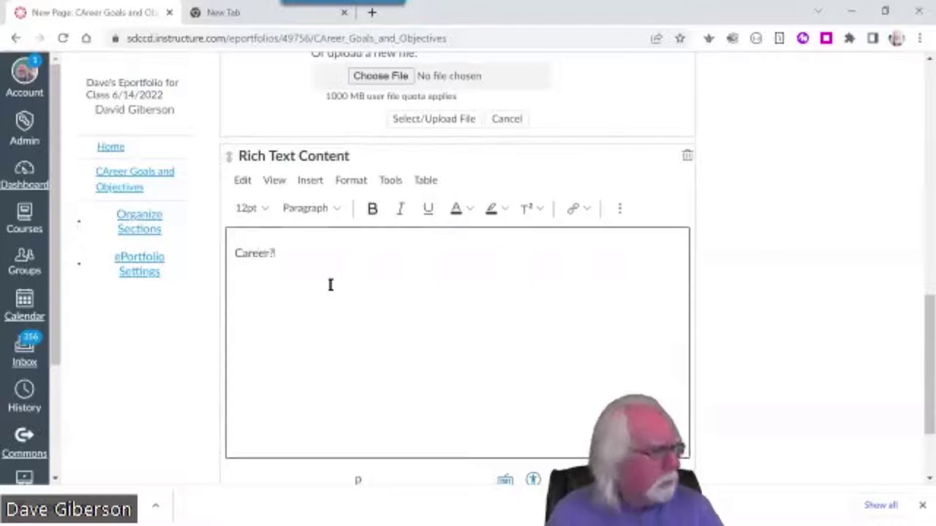
Make the Career? heading bold, 24pt and centered, with a new line below it
drag(296, 247, 204, 258)
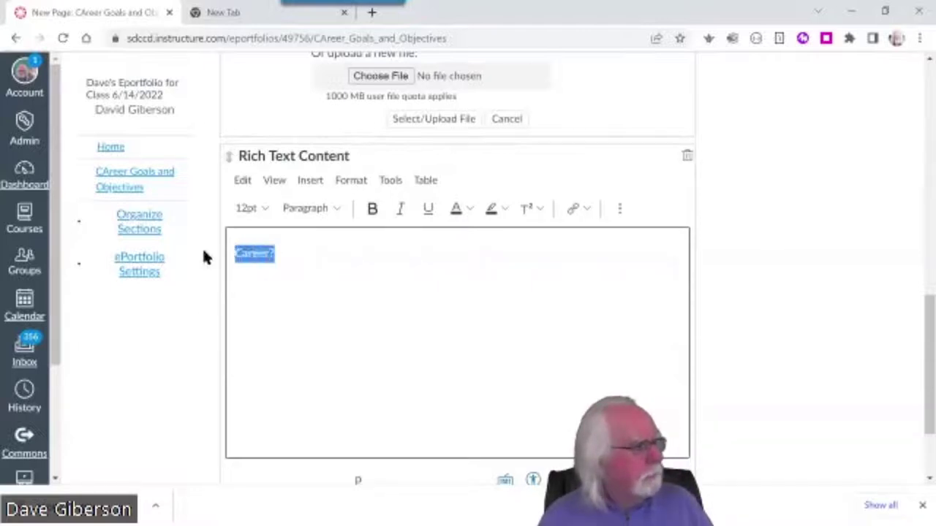
click(372, 209)
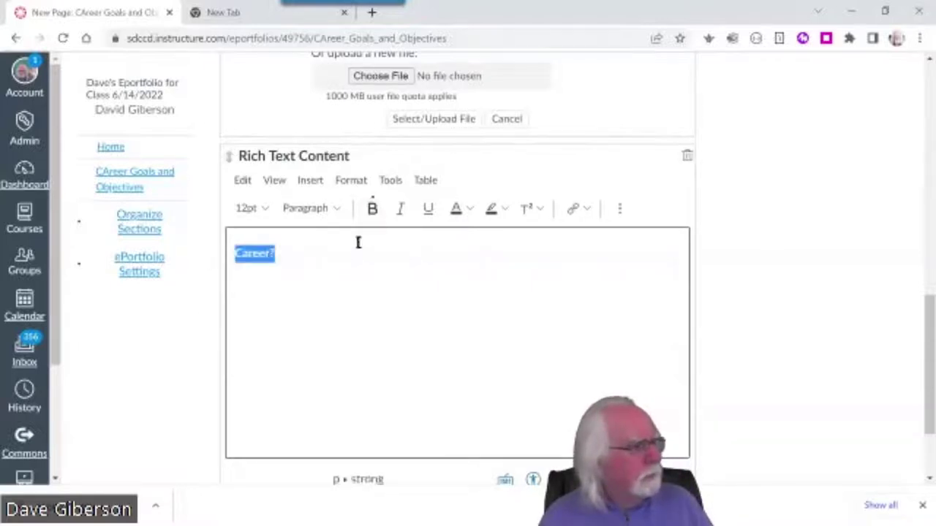
click(263, 210)
click(262, 355)
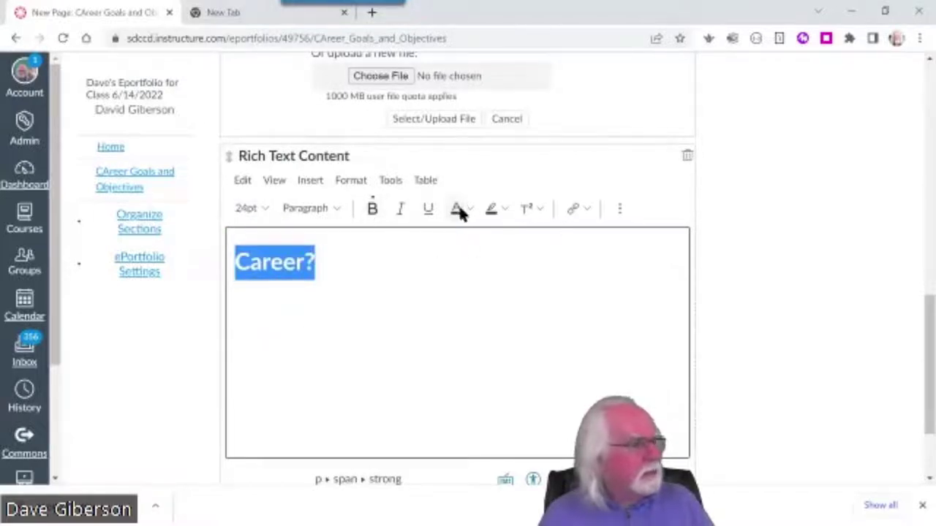
click(620, 210)
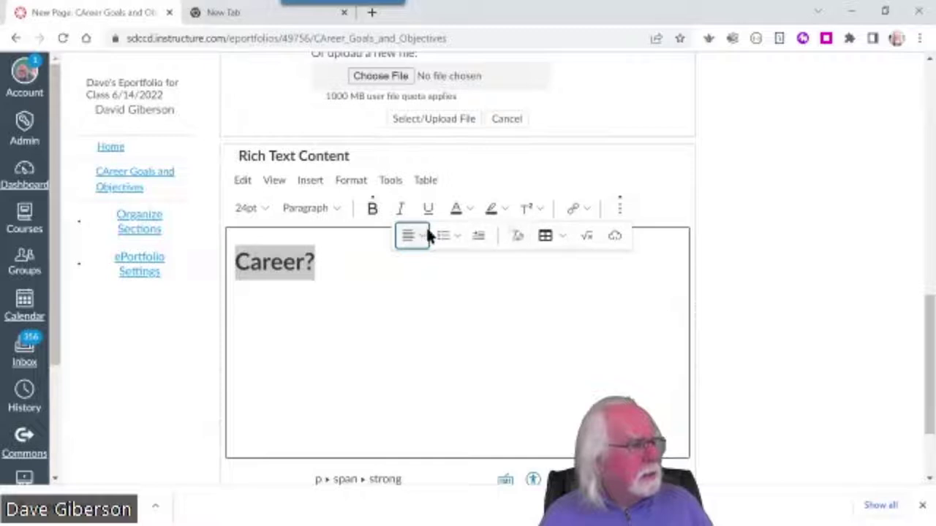
click(415, 234)
click(441, 267)
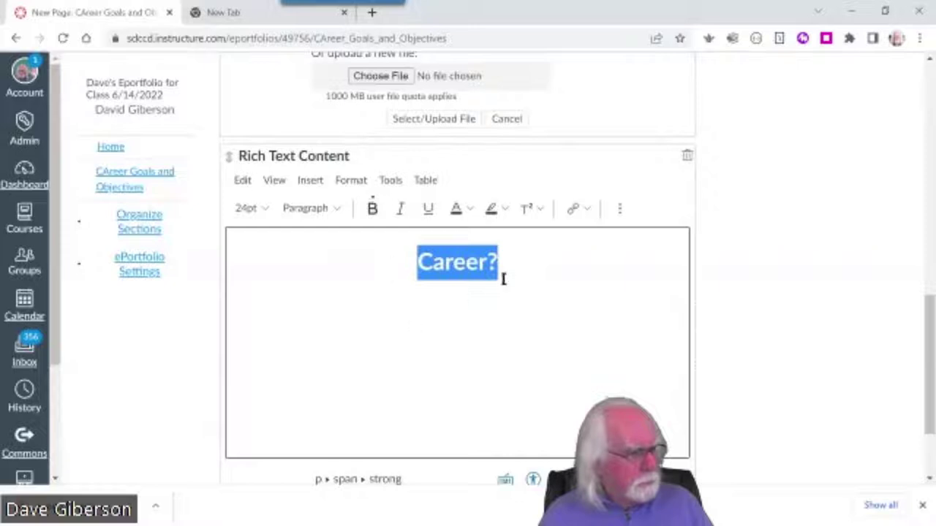
click(522, 265)
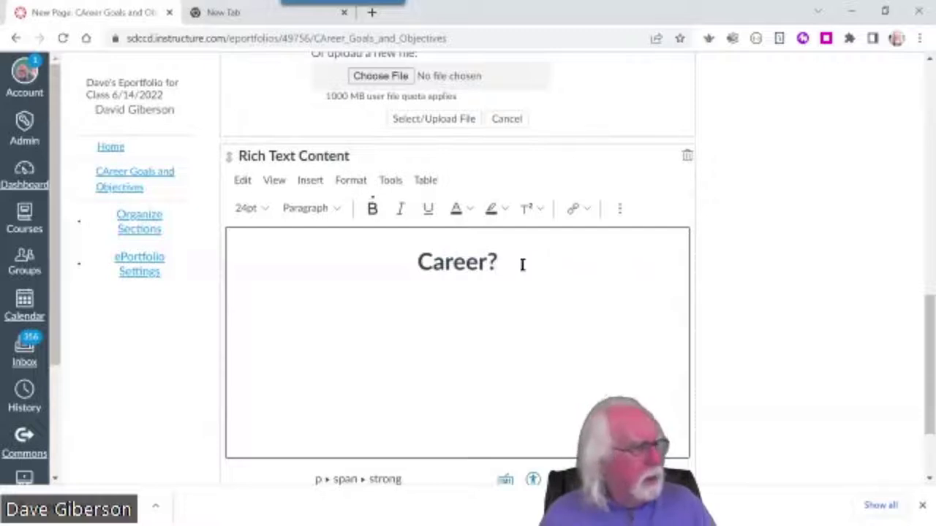
key(Return)
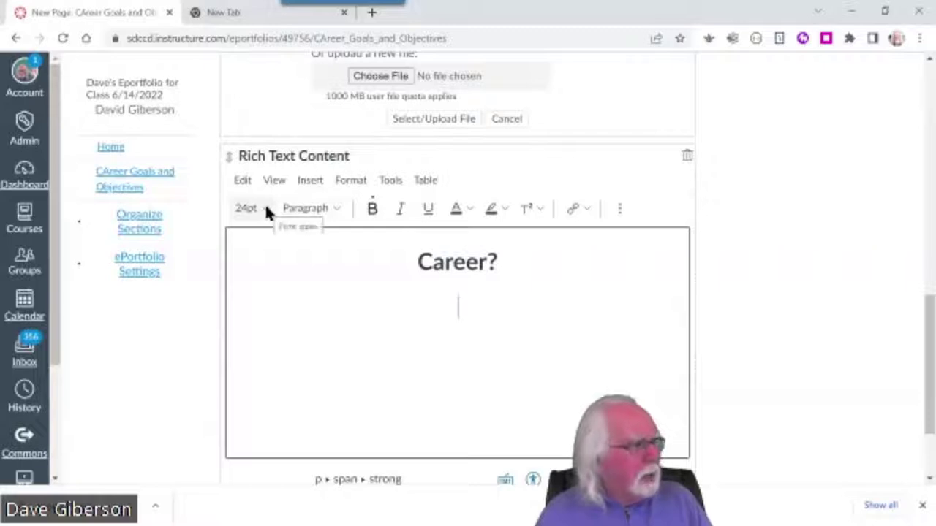
Set the new line to 14pt text with left alignment
click(266, 209)
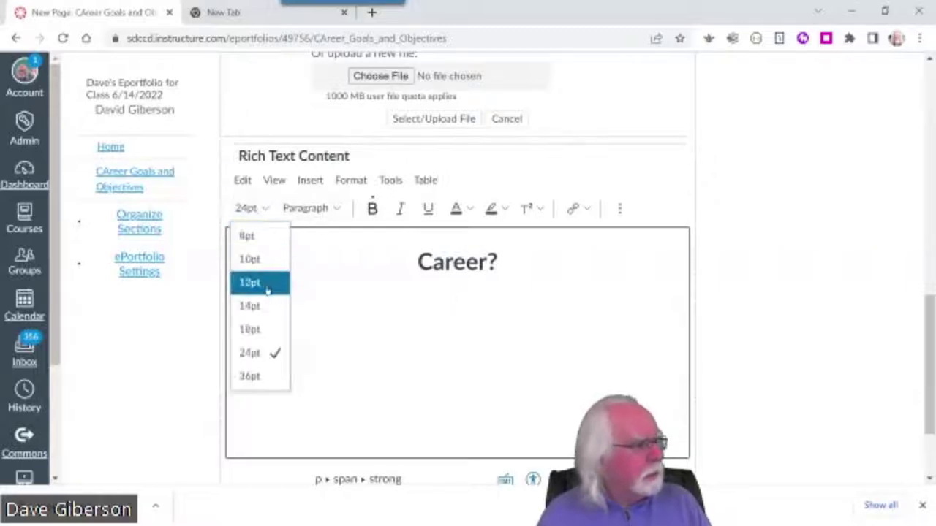
click(252, 306)
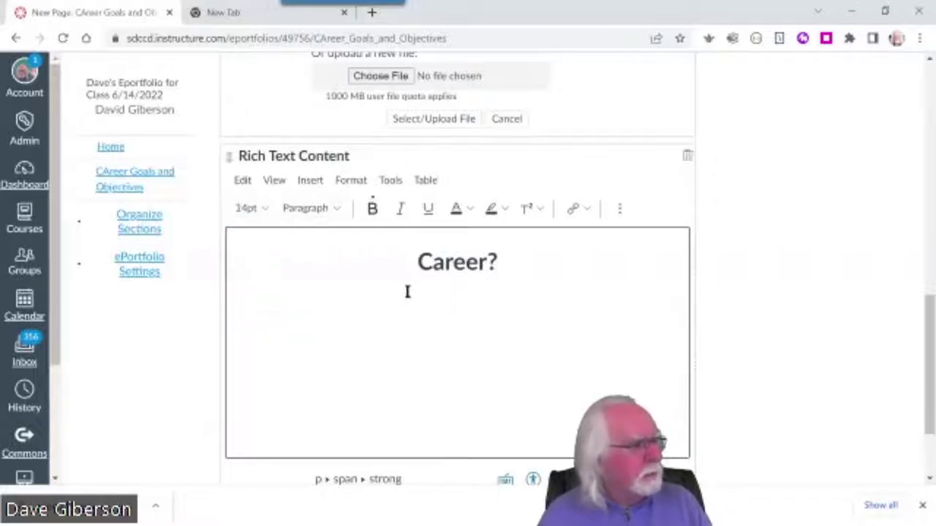
click(619, 207)
click(416, 231)
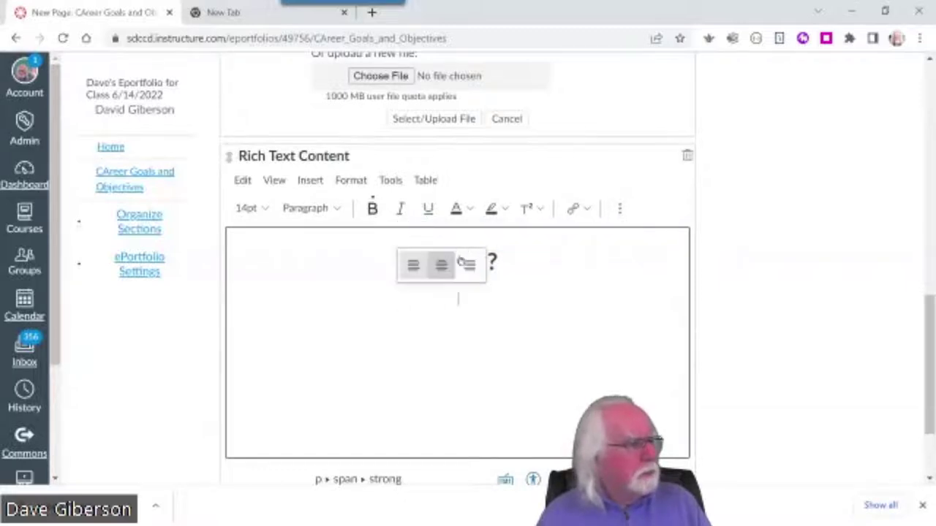
click(413, 269)
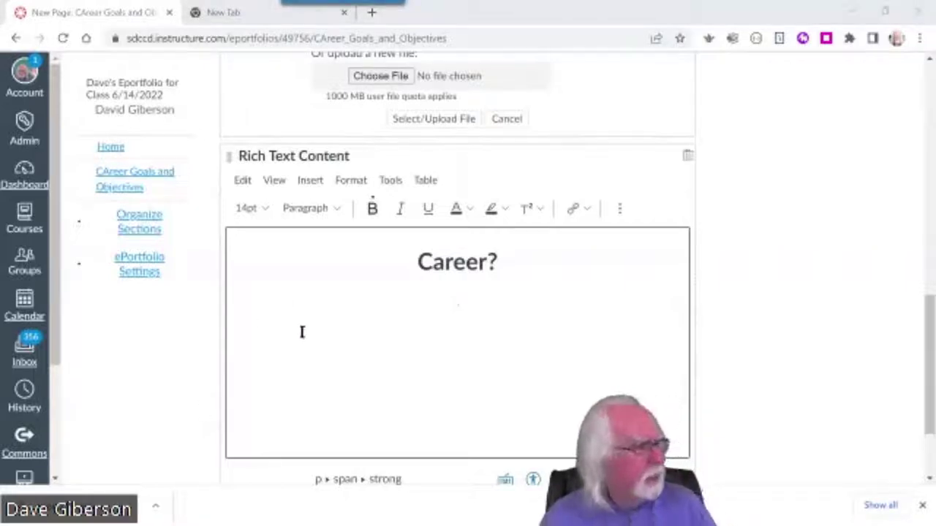
Paste the career-goals paragraph and make it plain, non-bold 12pt text
text(When you're 71 years old and retired for over five years, career goals don't seem as important as they once did :-)  I just plan to enjoy my lifelong passion for teaching as long as I can while keeping my hand in with educational technology.  This gives me the opportunity to stay in touch with old colleagues while continuing to contribute a little to higher education.)
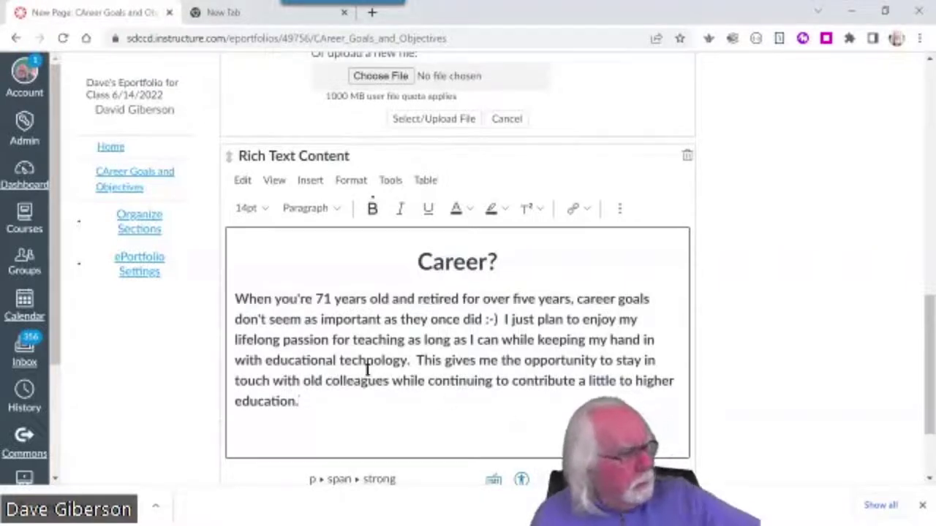
drag(235, 300, 341, 403)
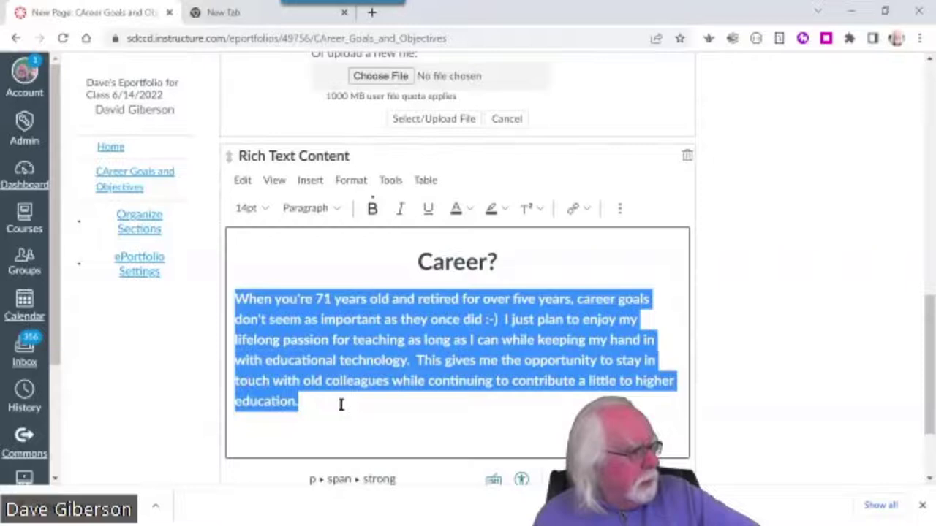
click(371, 210)
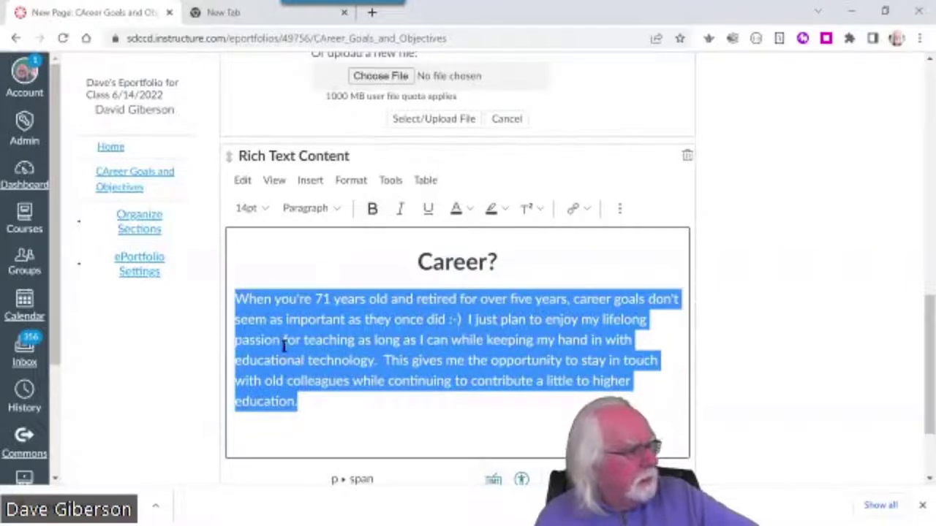
click(263, 211)
click(267, 283)
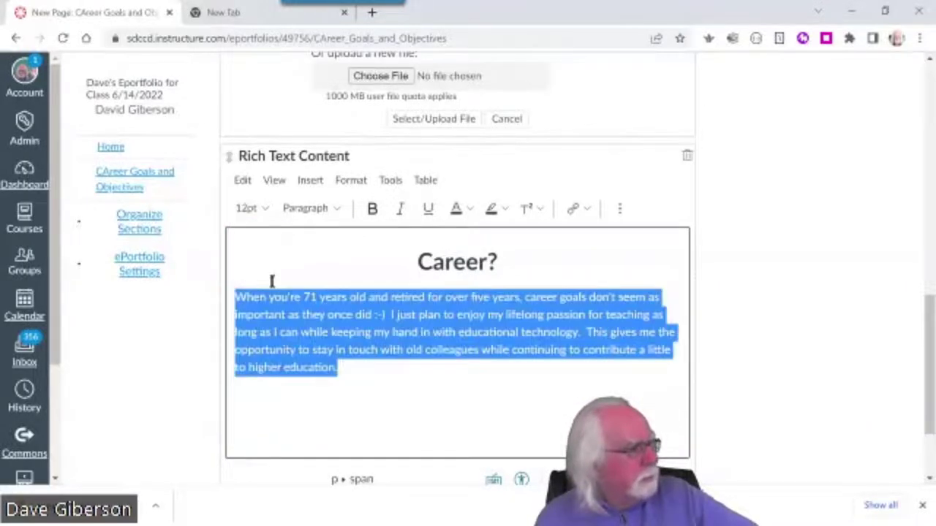
click(760, 389)
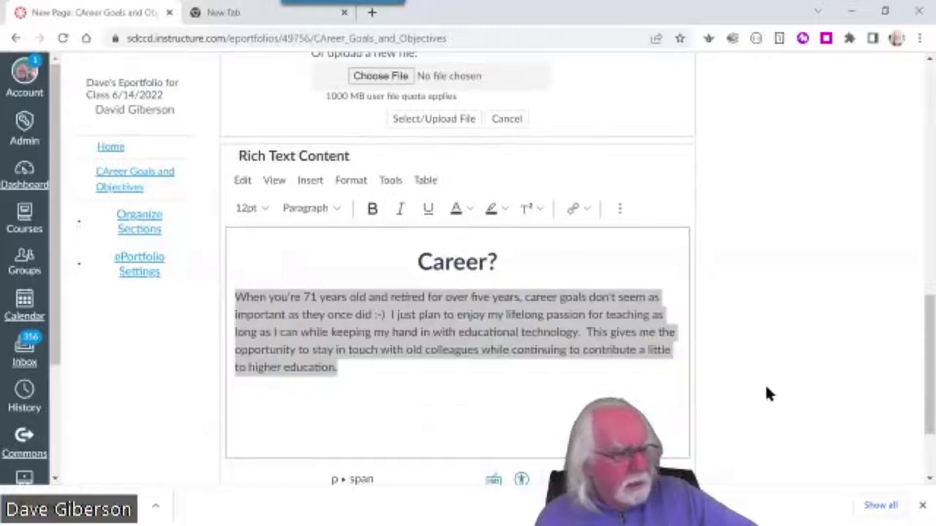
scroll(829, 388, down, 2)
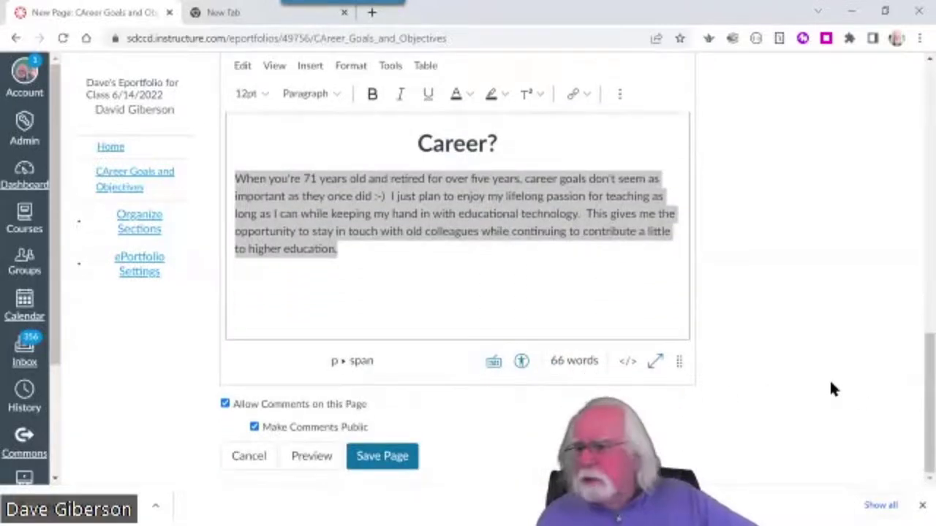
Save the What Career? page and review the image, heading and retirement paragraph
click(388, 455)
scroll(812, 354, up, 3)
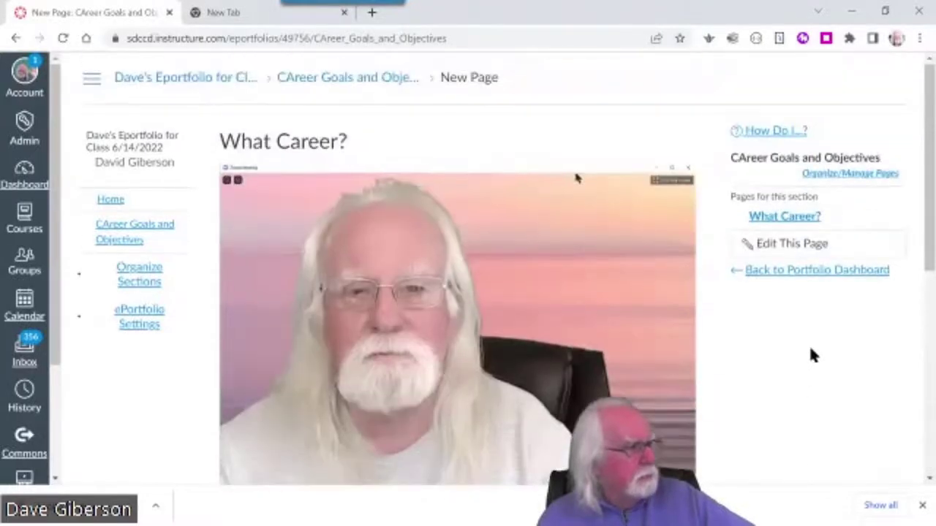
scroll(809, 345, down, 3)
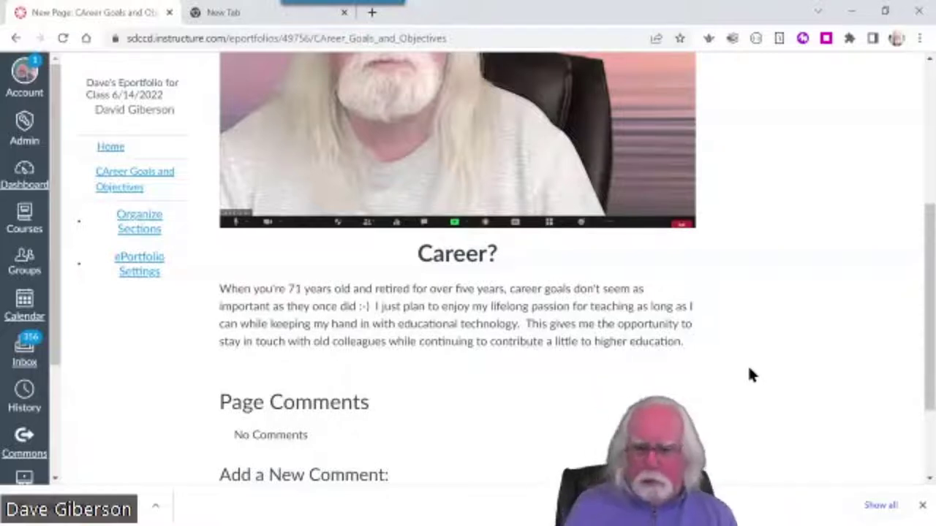
drag(930, 402, 932, 490)
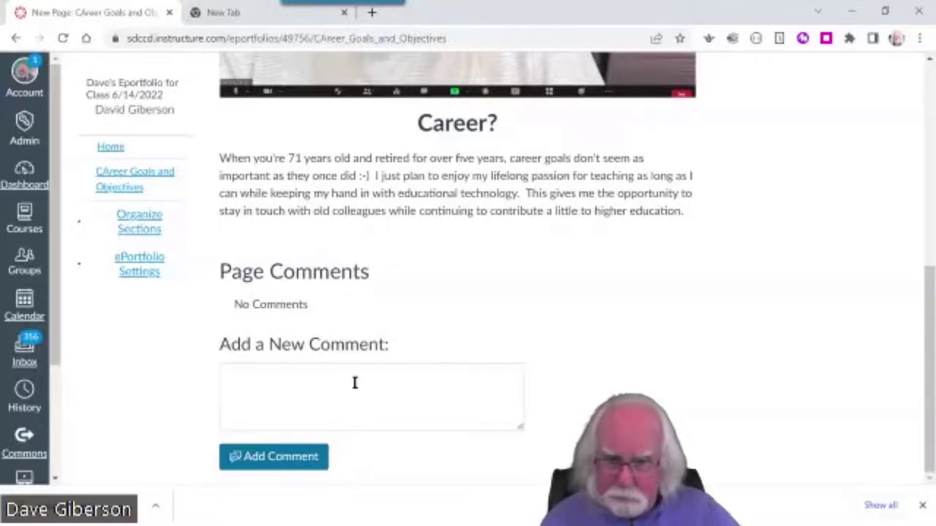
scroll(695, 397, up, 2)
scroll(694, 397, down, 3)
Reopen What Career?, uncheck Allow Comments on this Page, and save it
scroll(698, 391, up, 5)
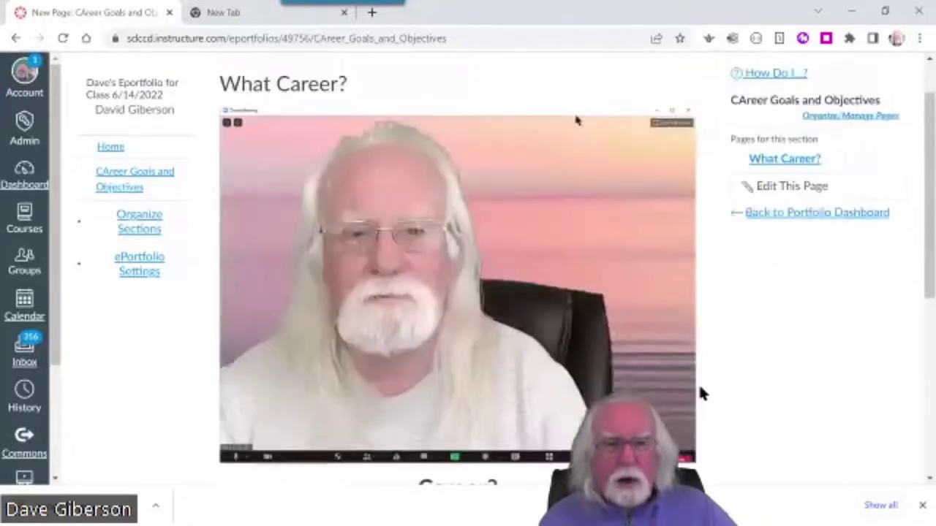
click(792, 187)
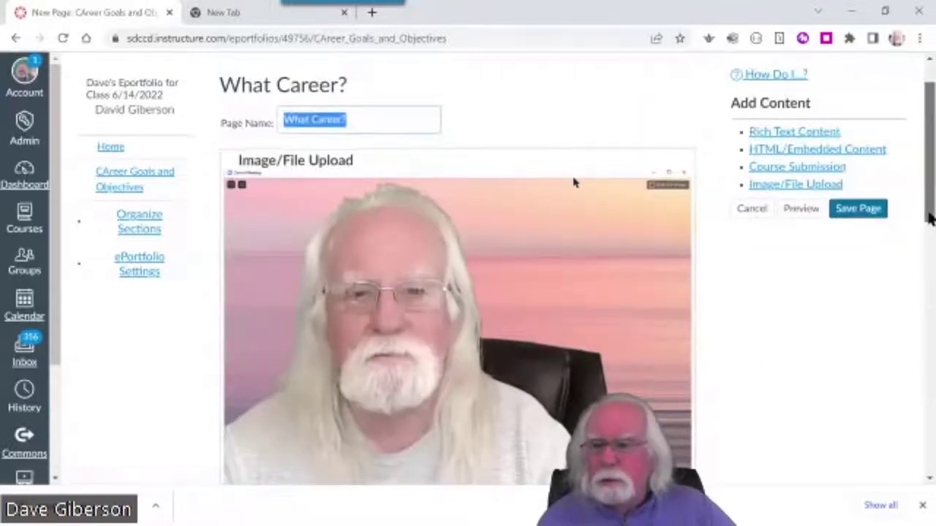
drag(927, 232, 914, 480)
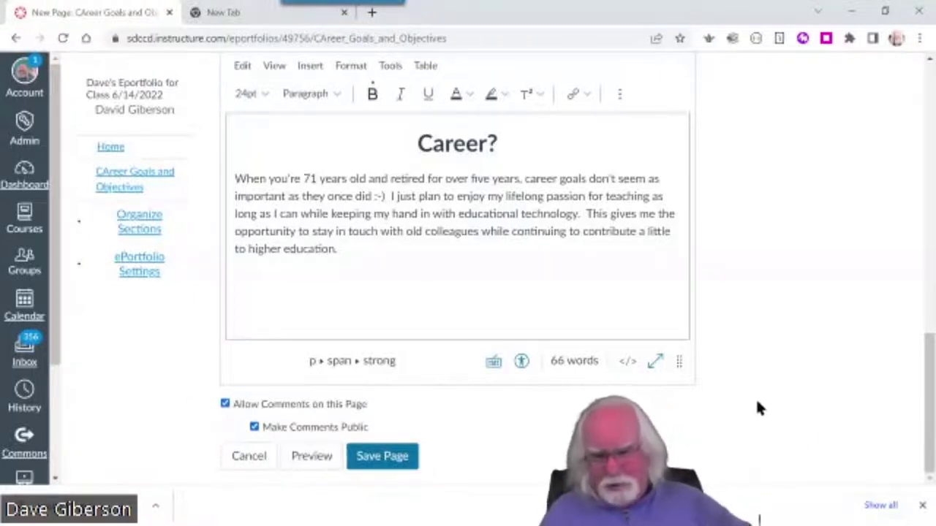
click(226, 404)
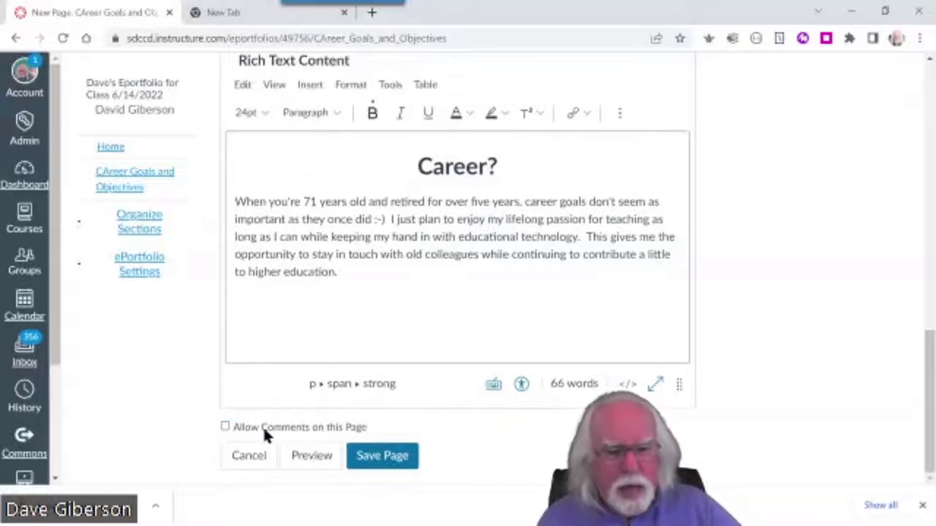
click(226, 429)
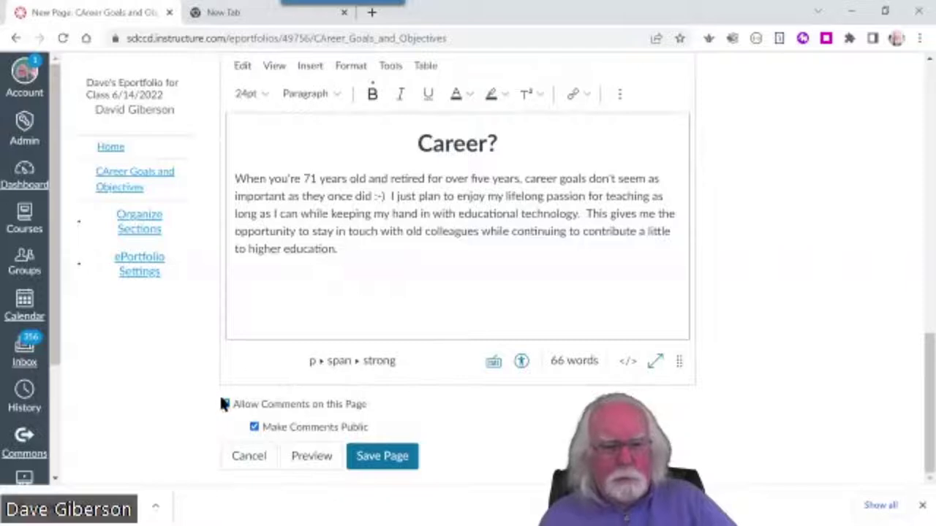
click(225, 403)
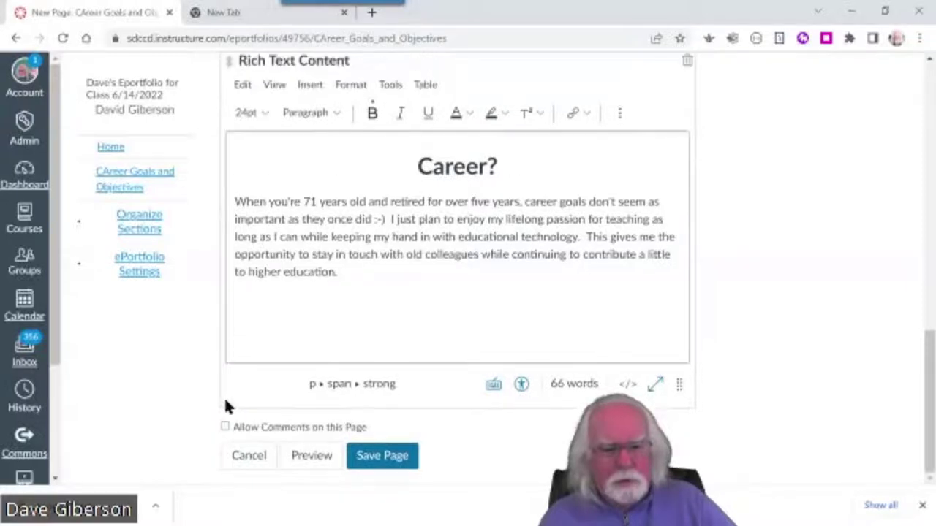
click(377, 455)
drag(929, 323, 912, 436)
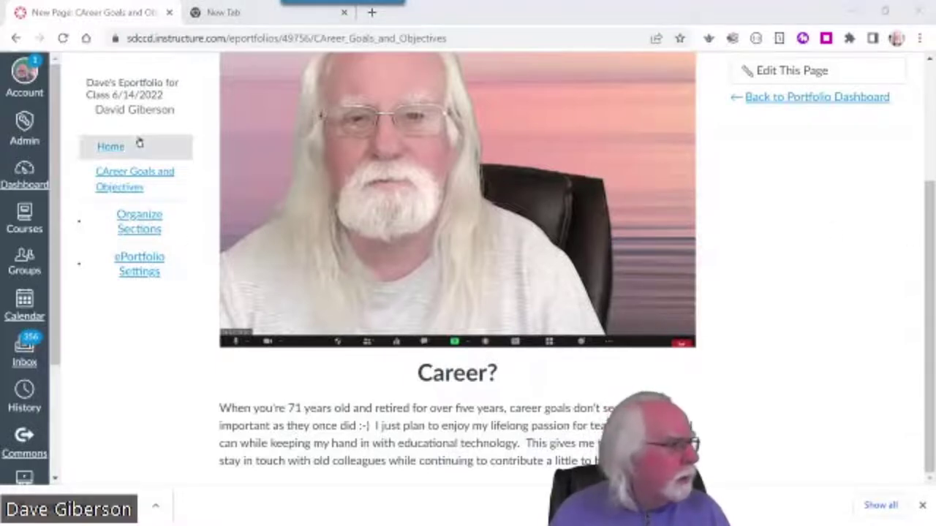
Add a portfolio section named 'Acccomplishments' and open its New Page
click(153, 228)
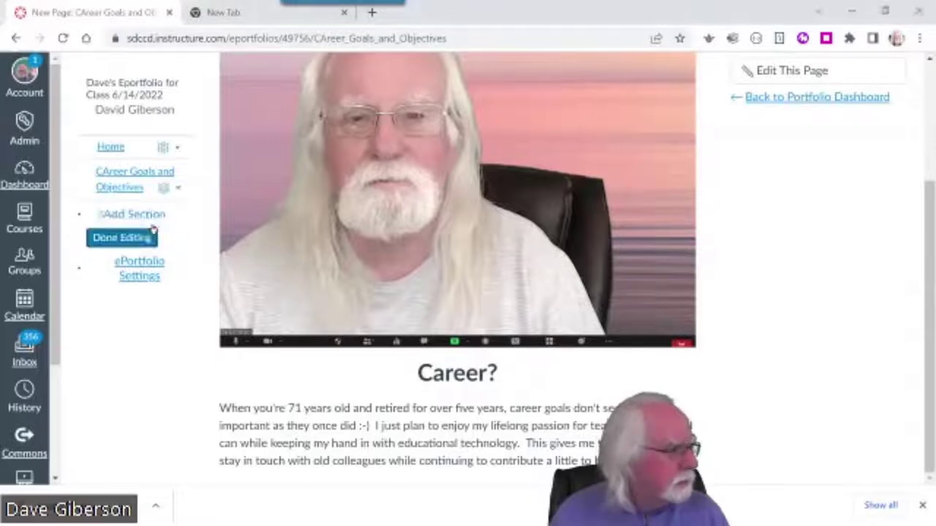
click(125, 215)
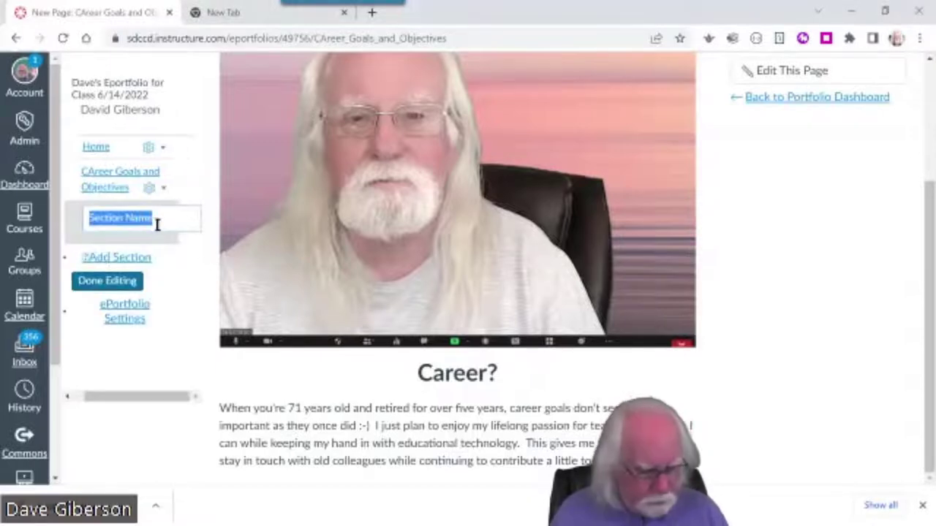
text(Accompli)
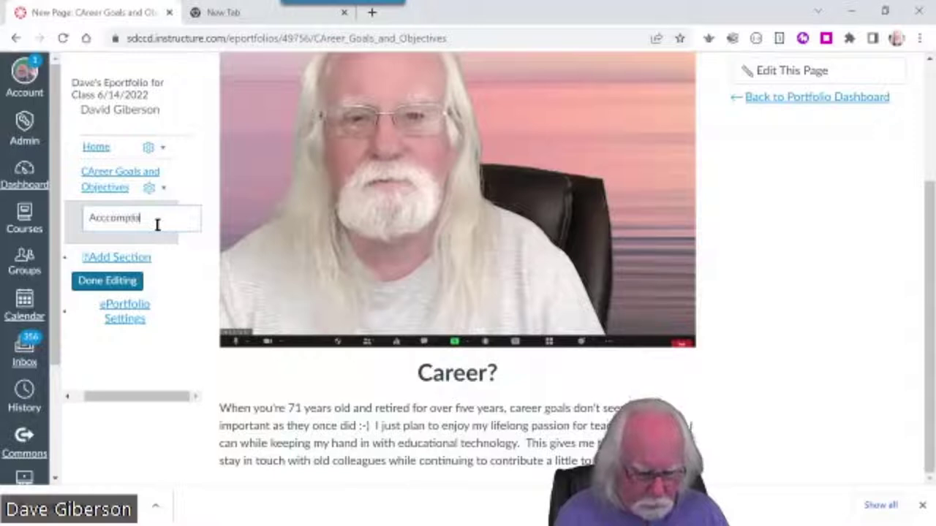
text(shments)
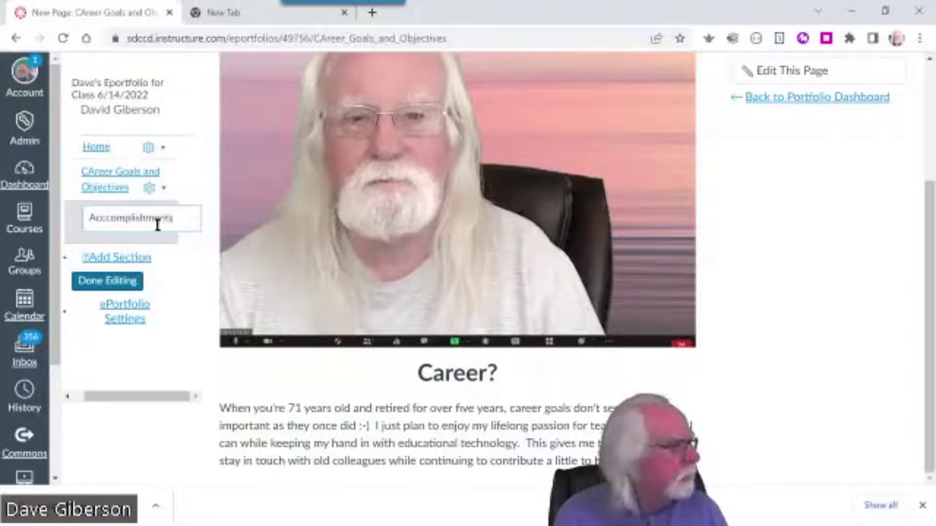
key(Return)
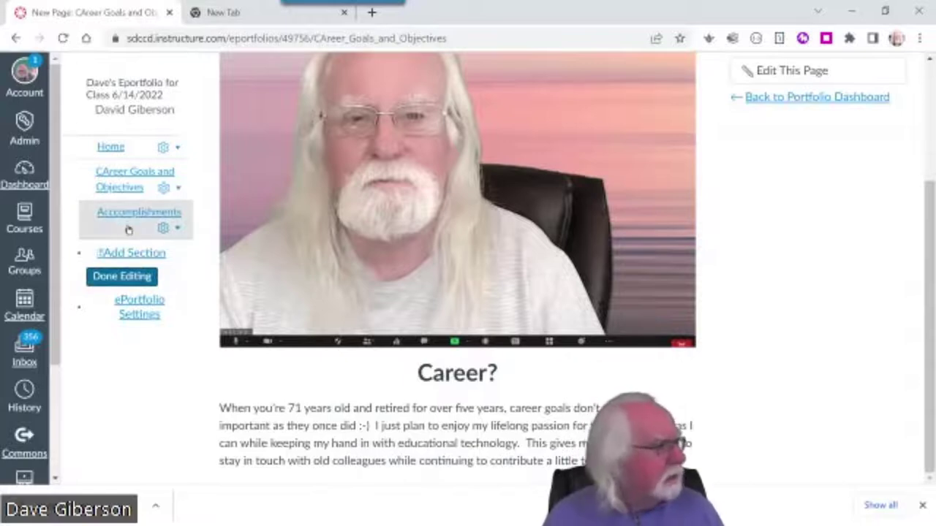
click(121, 278)
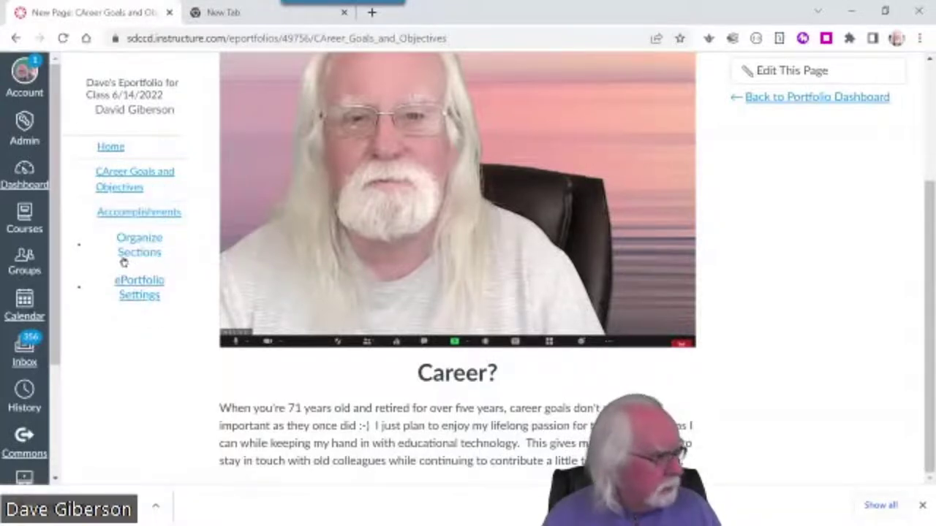
click(134, 213)
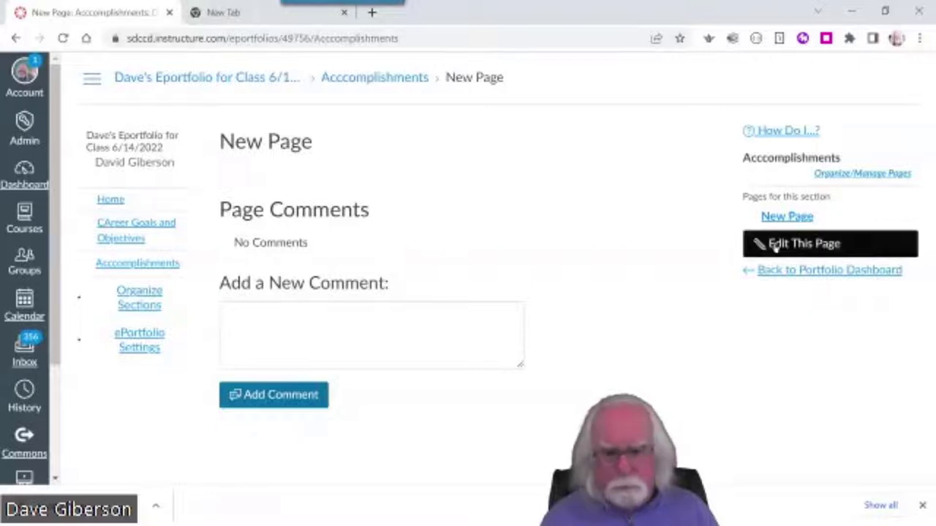
Rename the section's 'New Page' to 'Online Resources Created'
click(800, 249)
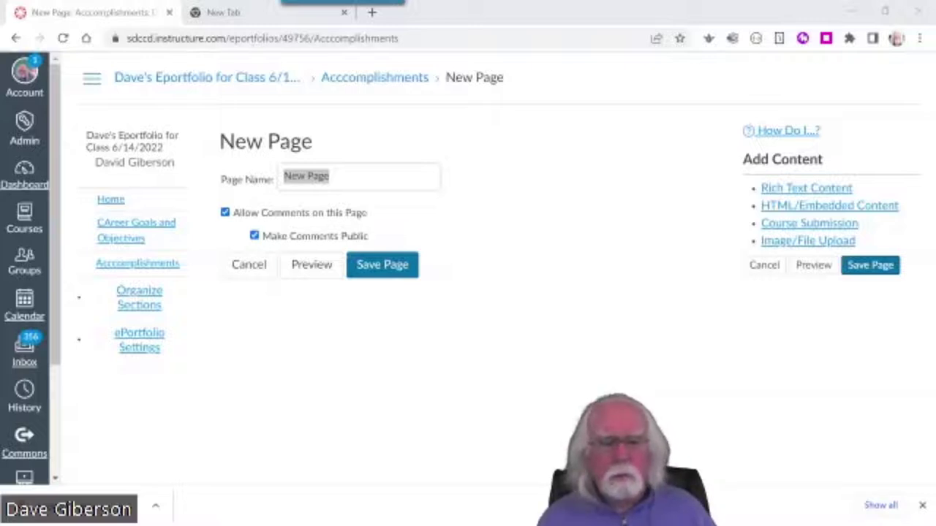
triple_click(330, 183)
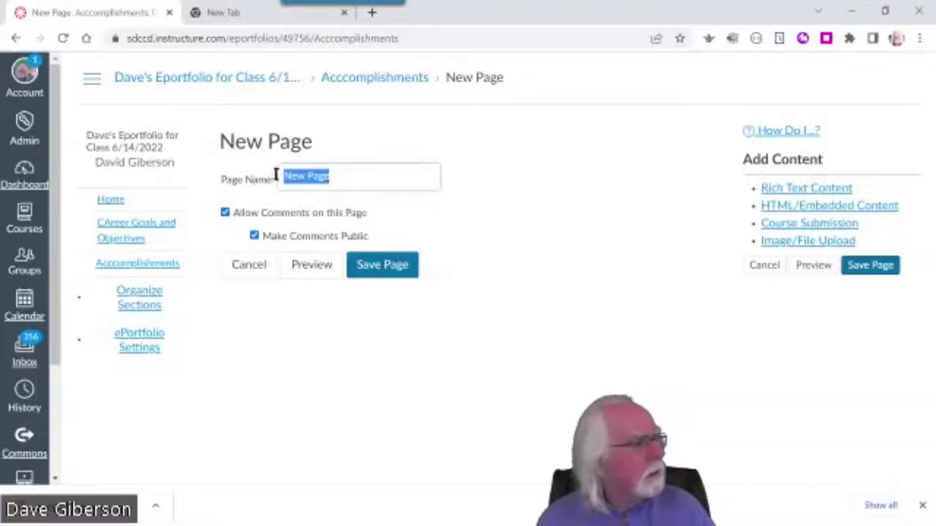
text(Online Resources Created)
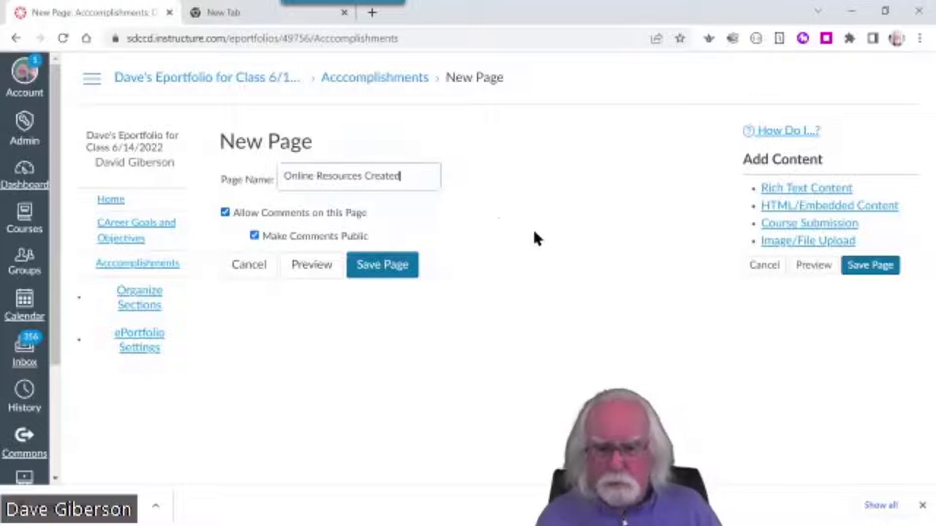
click(369, 266)
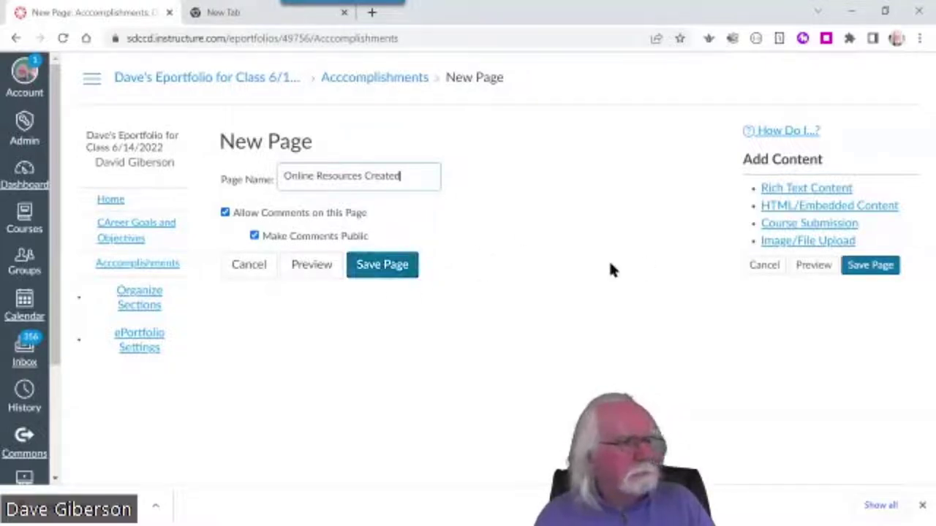
click(454, 186)
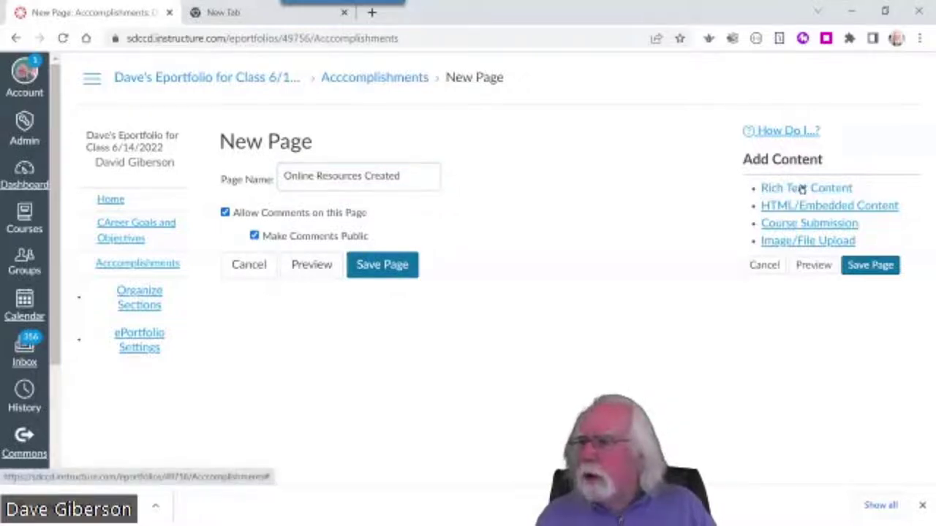
Add an Image/File Upload section to the page and delete the empty rich text section
click(803, 189)
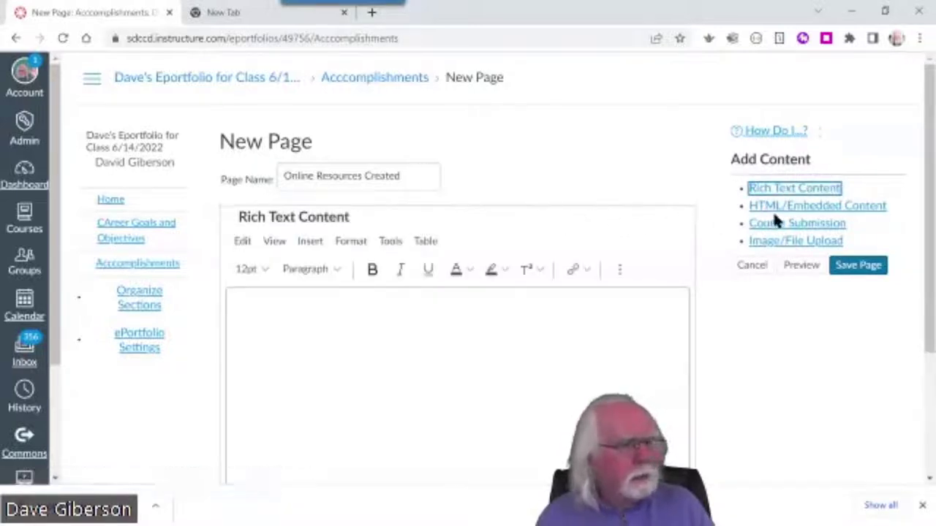
click(801, 242)
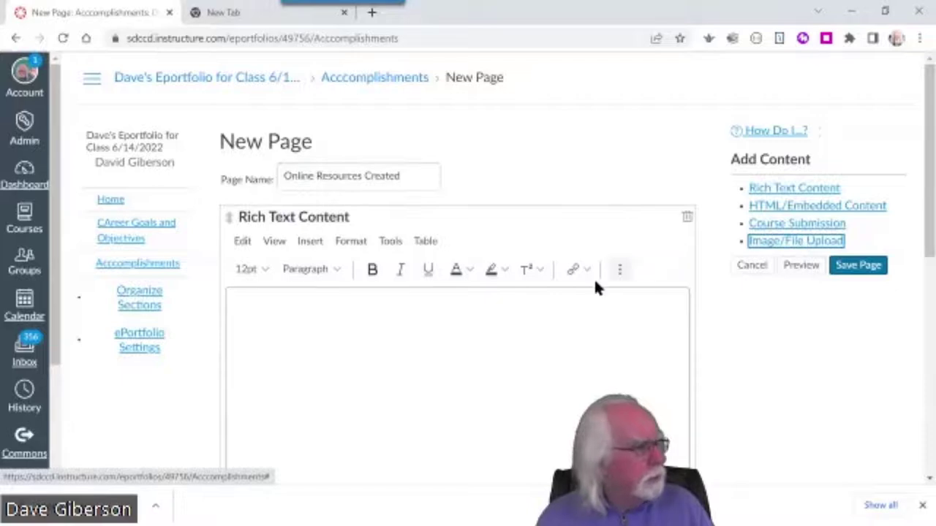
scroll(585, 315, down, 3)
scroll(582, 314, up, 3)
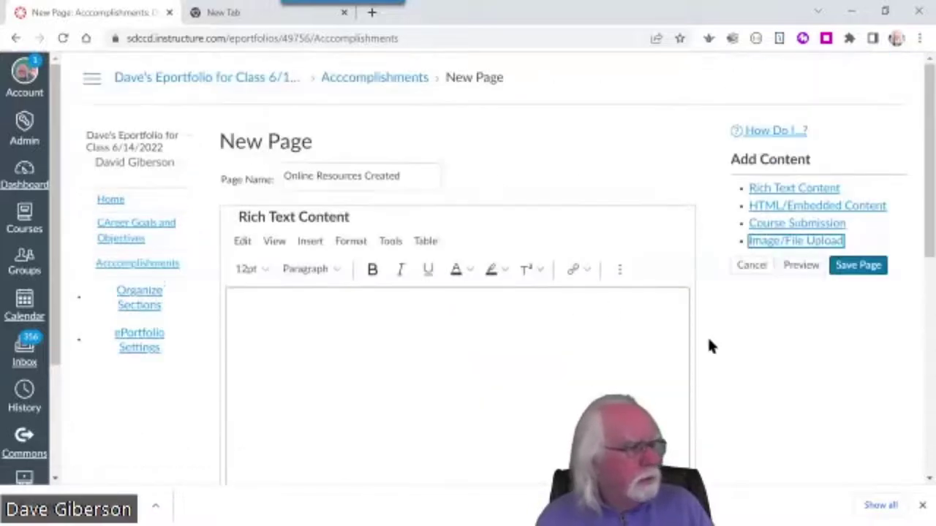
scroll(707, 335, down, 2)
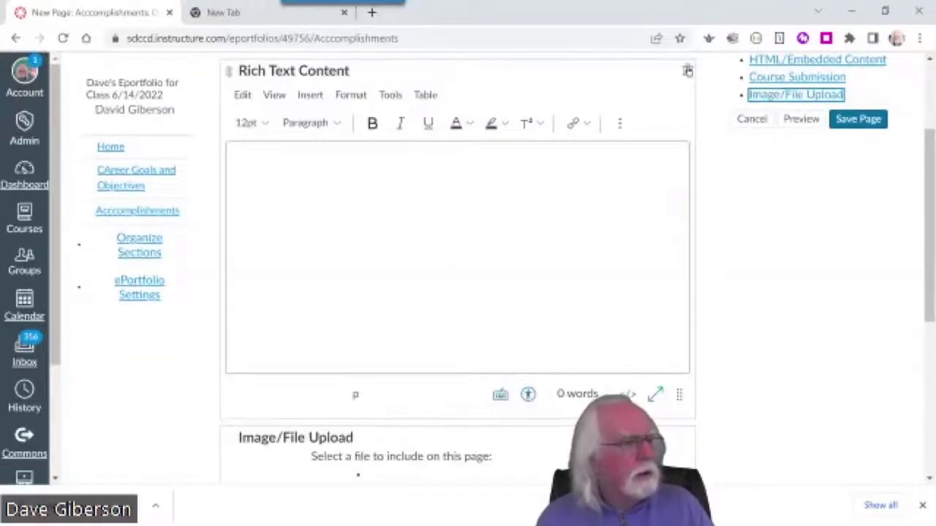
click(687, 70)
click(541, 121)
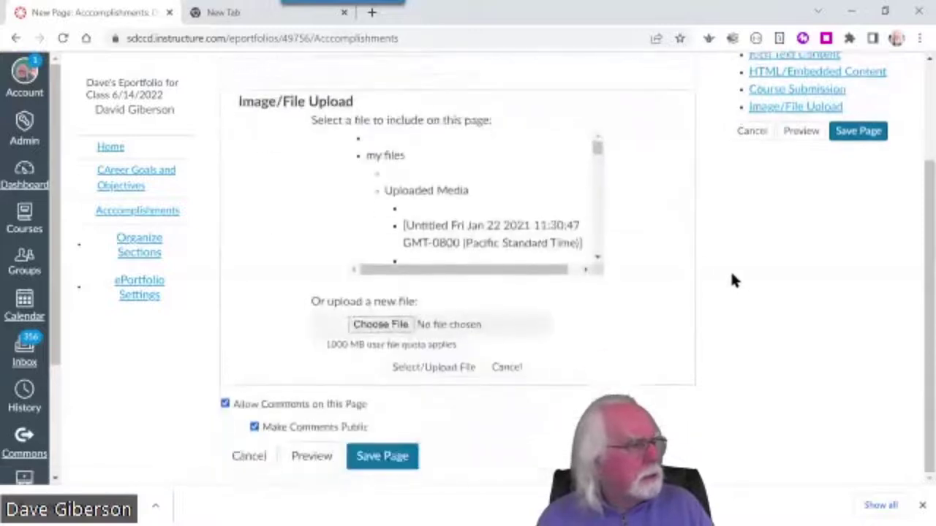
Pick ondemand_homepage.jpg from Pictures as the file to upload
click(381, 324)
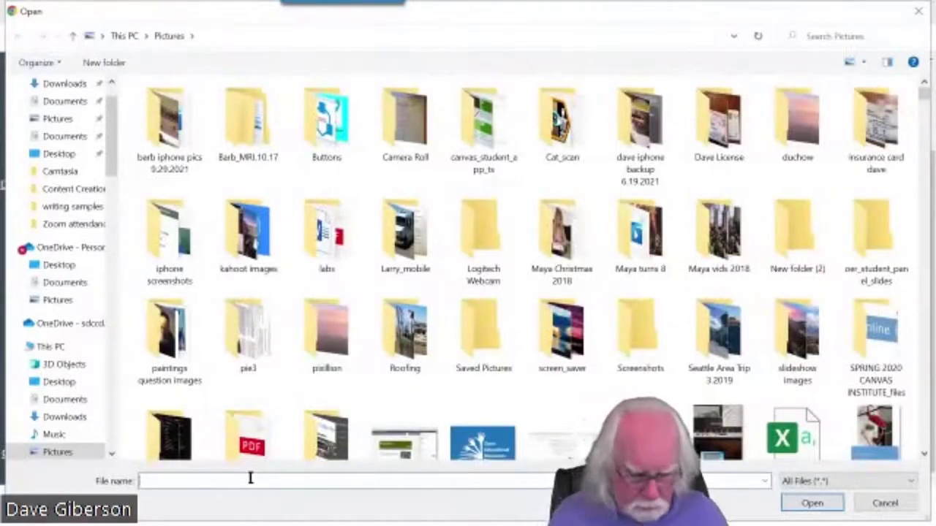
text(ondemand)
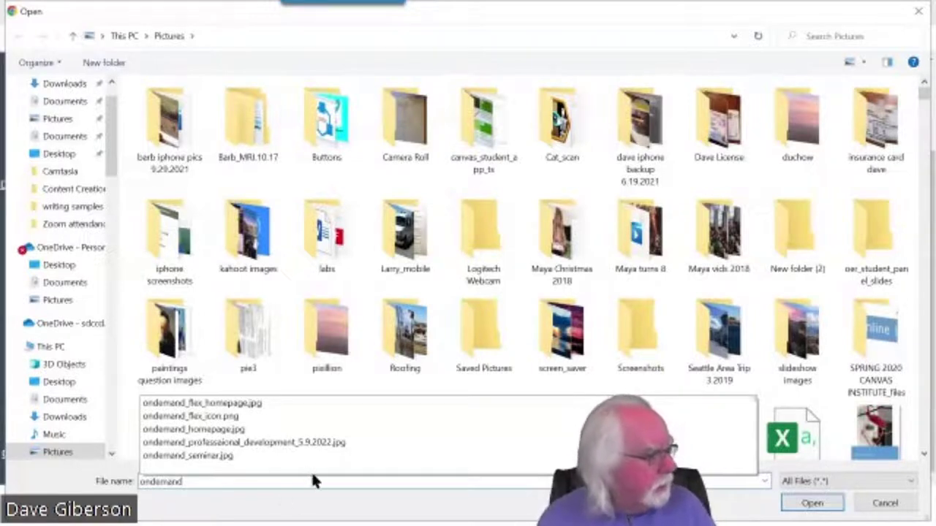
click(237, 430)
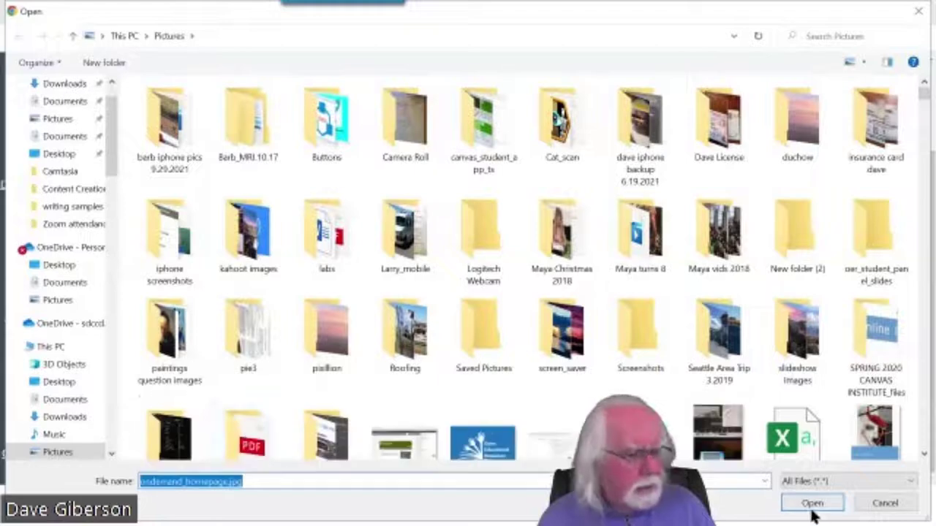
click(812, 506)
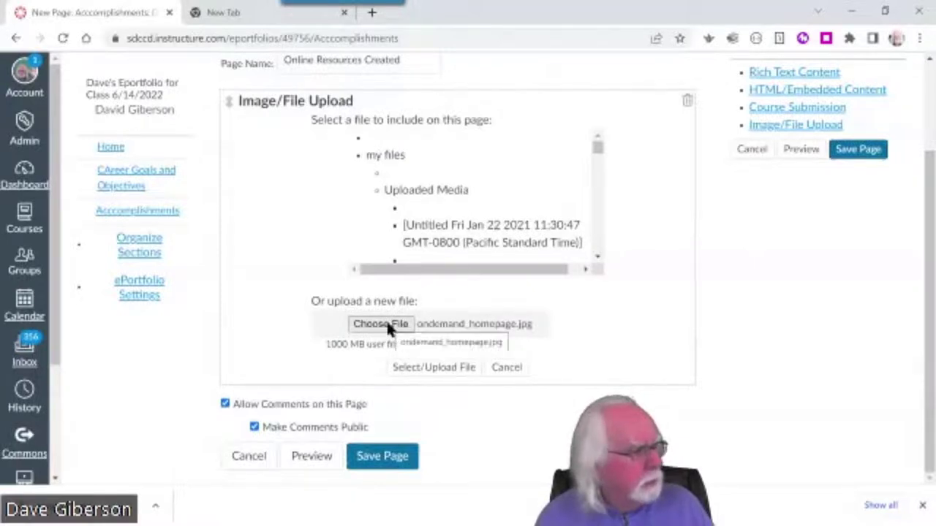
Upload ondemand_homepage.jpg so the OnDemand @ SDCCD homepage screenshot appears in the upload block
click(434, 367)
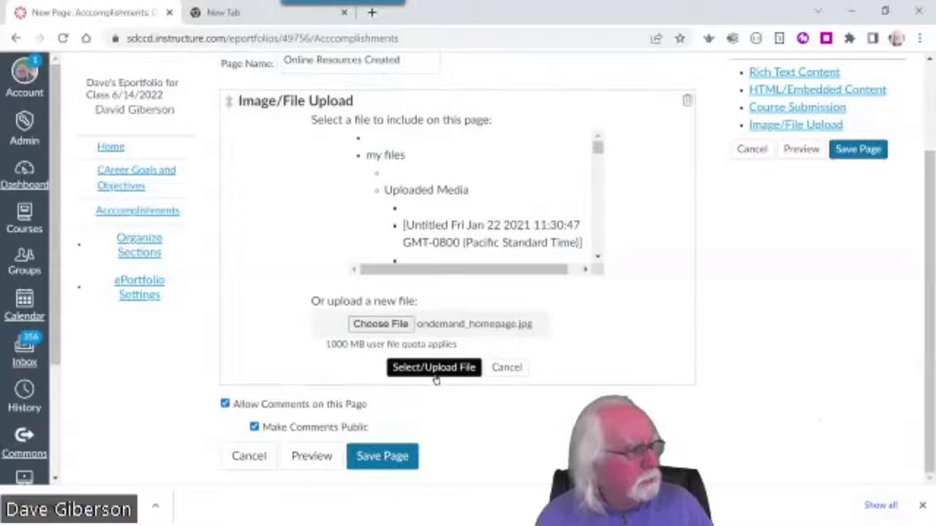
click(462, 368)
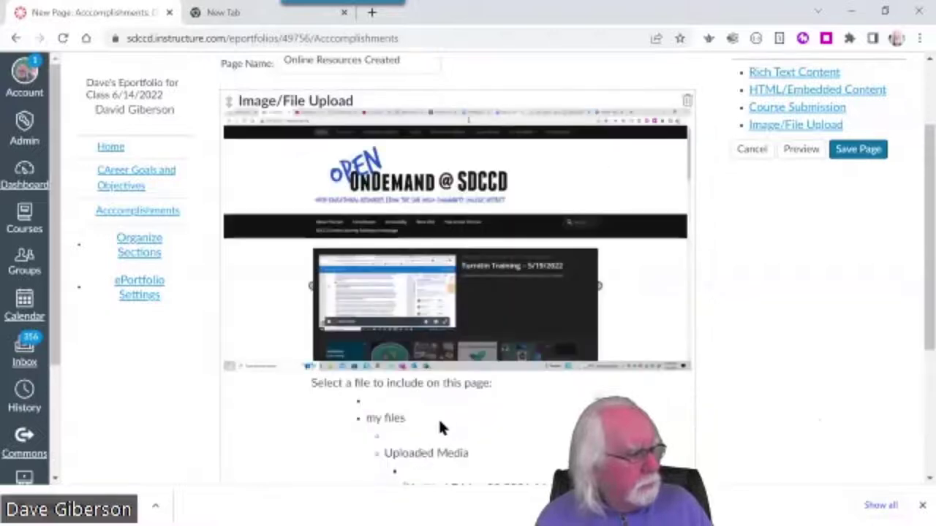
drag(929, 335, 930, 421)
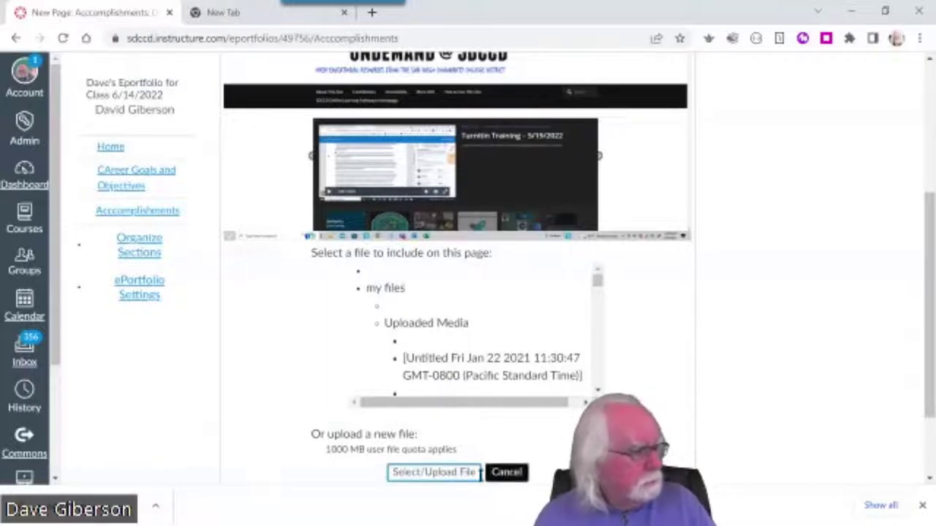
scroll(721, 366, up, 2)
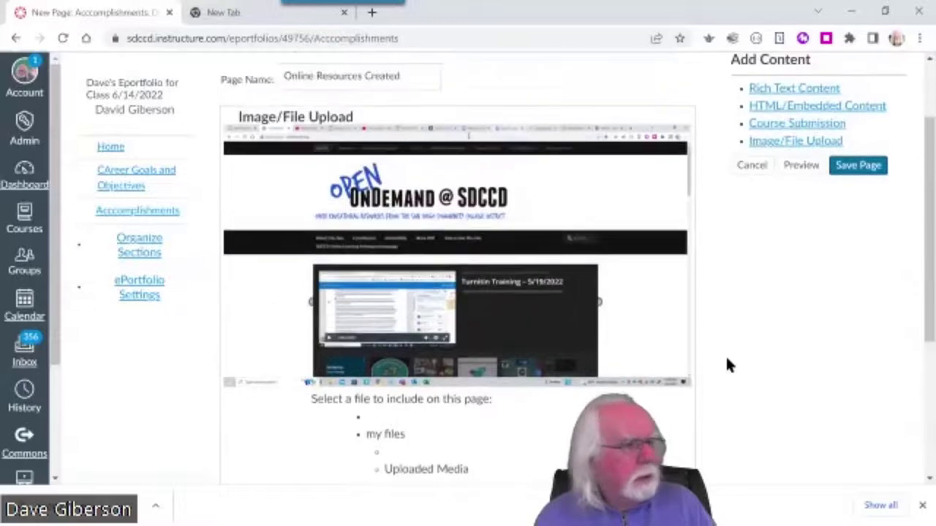
scroll(728, 365, down, 3)
scroll(726, 365, up, 4)
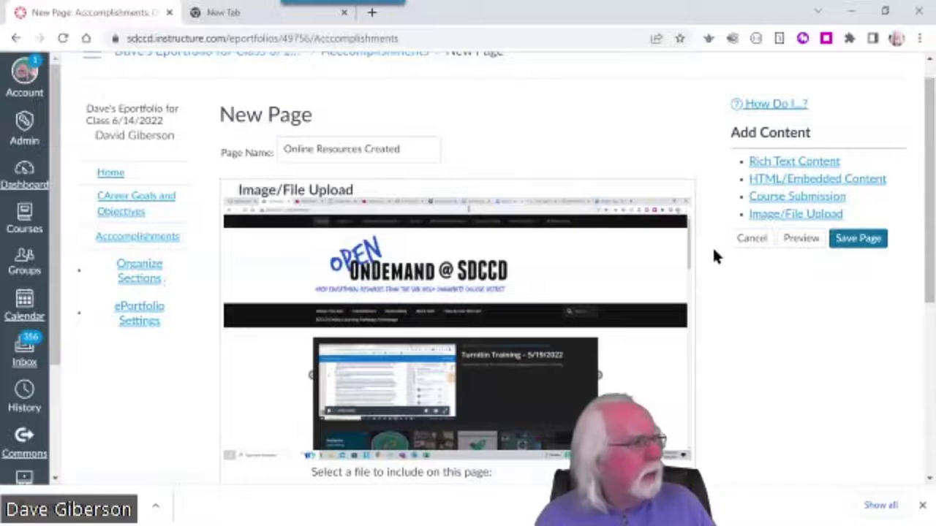
Add a rich text block holding the pasted 'Open OnDemand at SDCCD' link text
click(778, 161)
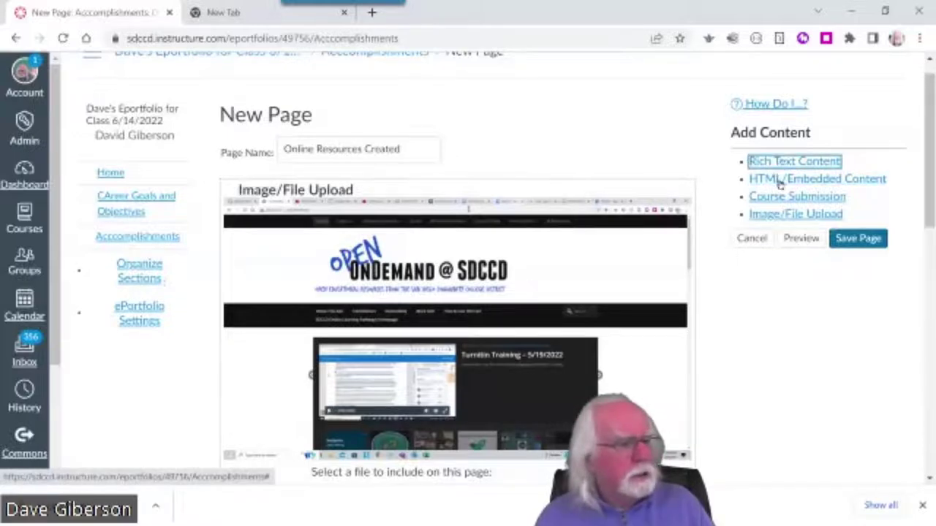
drag(926, 232, 925, 433)
click(358, 180)
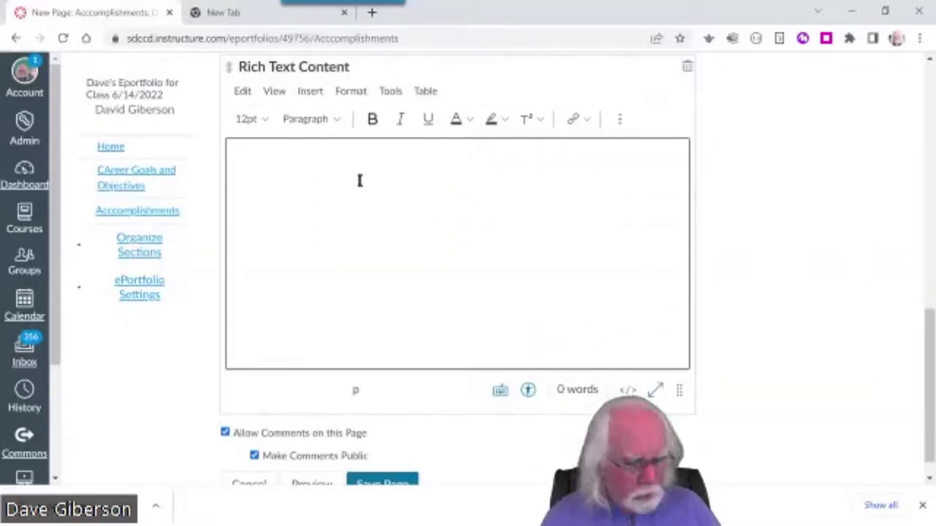
text(O)
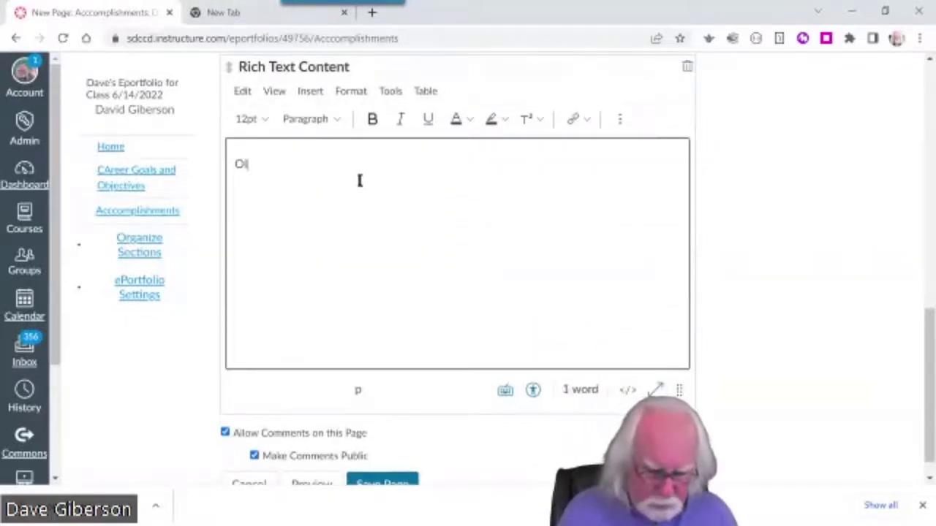
text(Open )
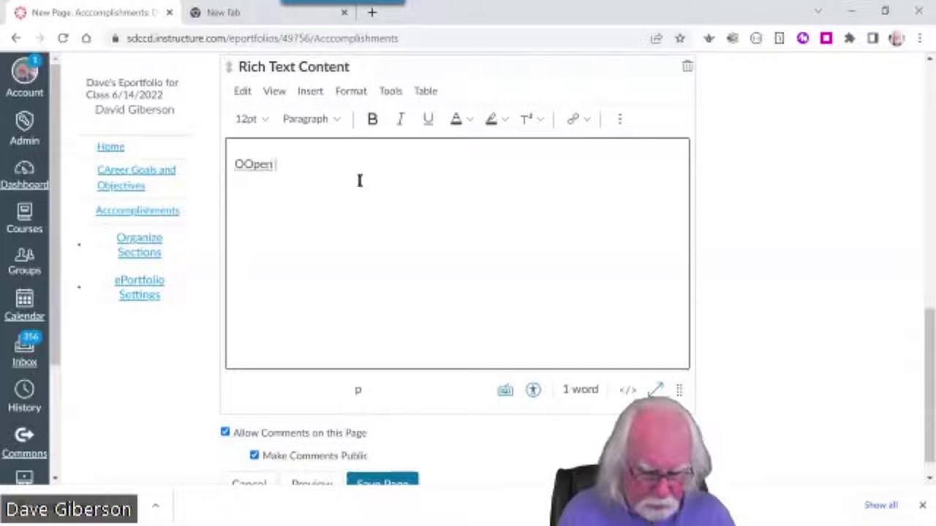
text(OndDemand)
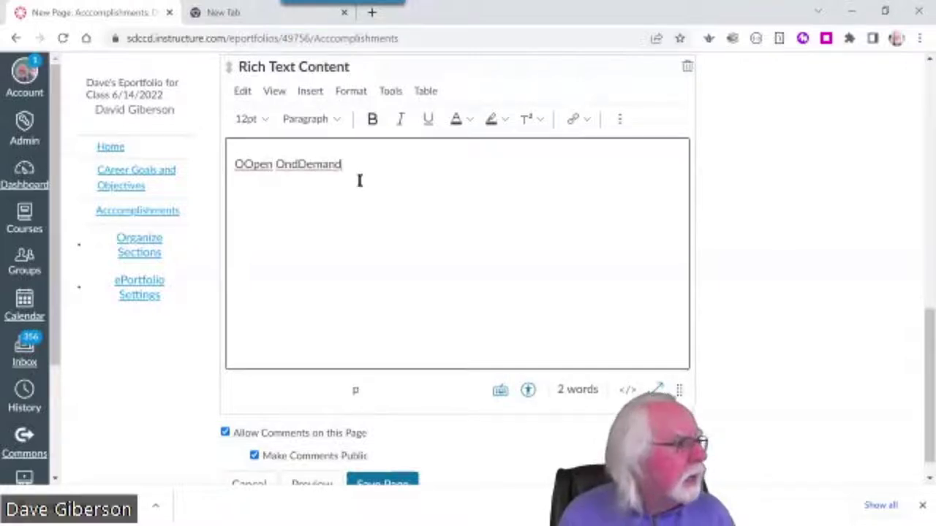
key(BackSpace)
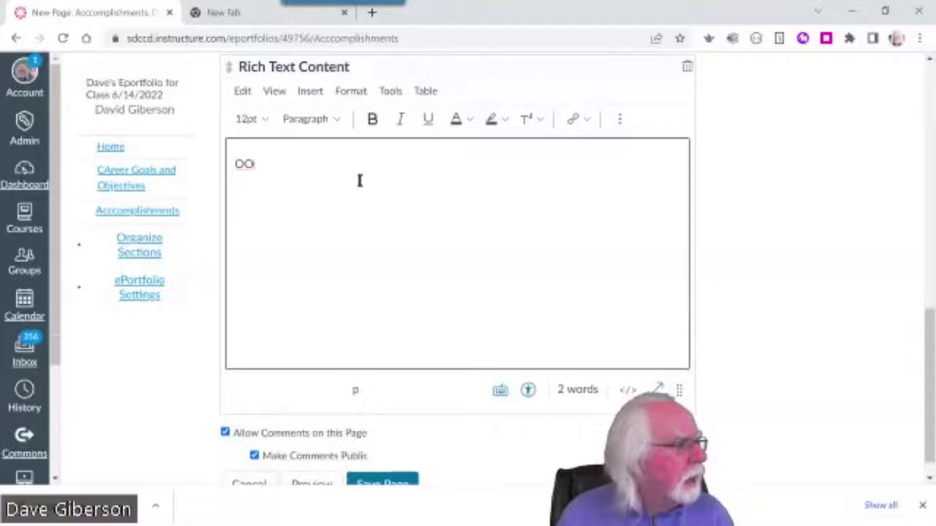
key(BackSpace)
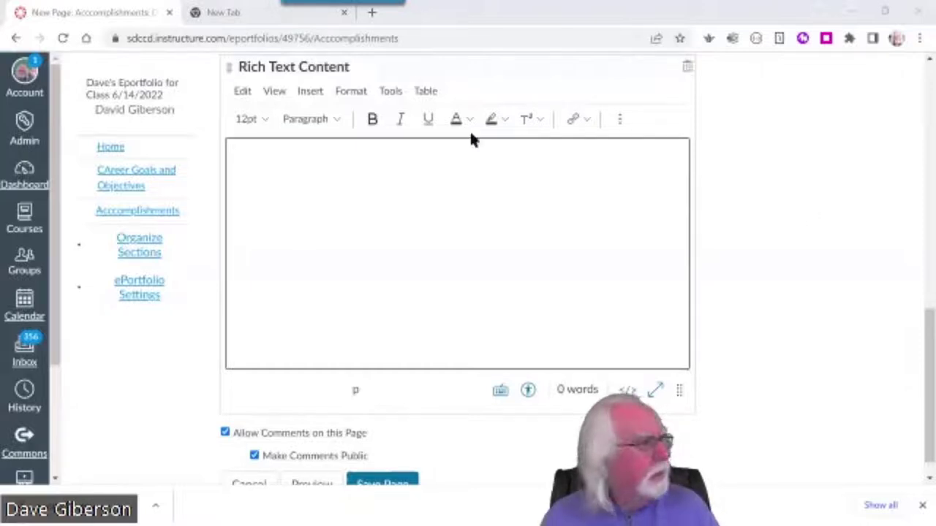
text(Open OnDemand at SDCCD)
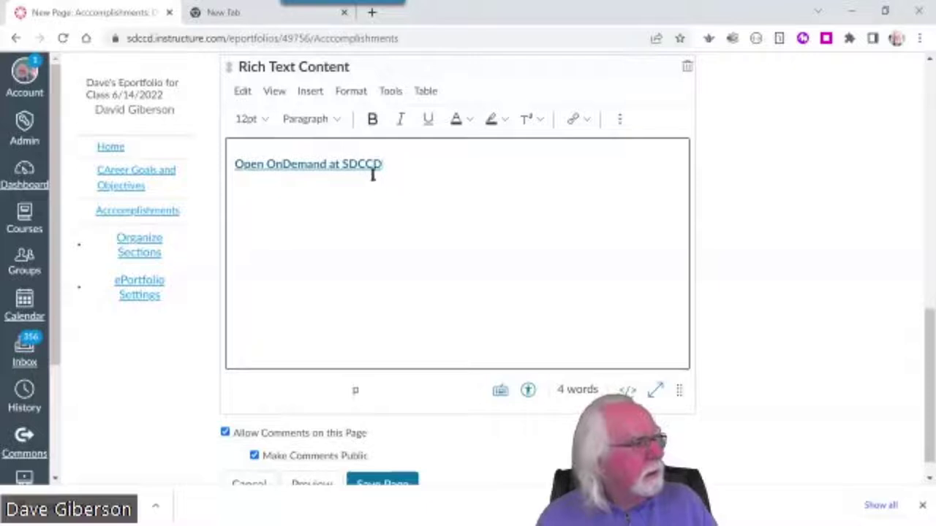
drag(381, 164, 228, 165)
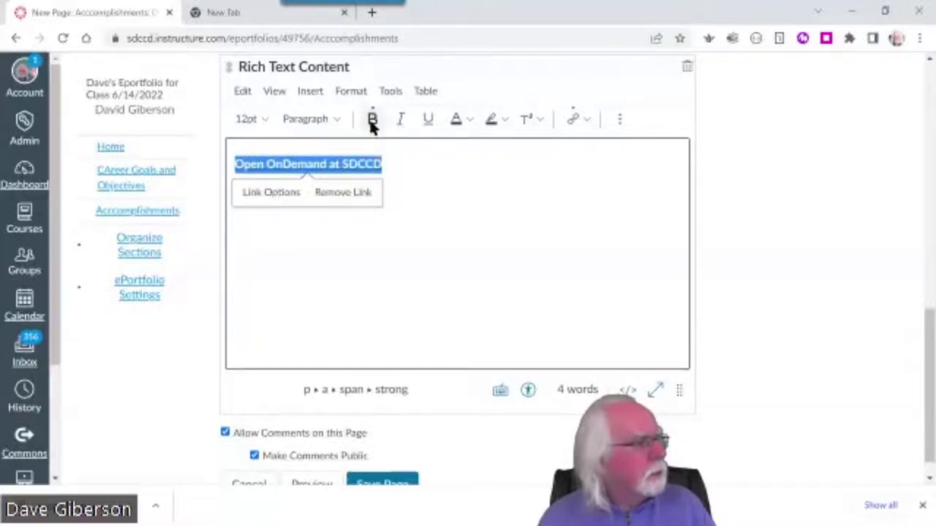
Format the 'Open OnDemand at SDCCD' link as 24pt, centered, with a new line below
click(262, 119)
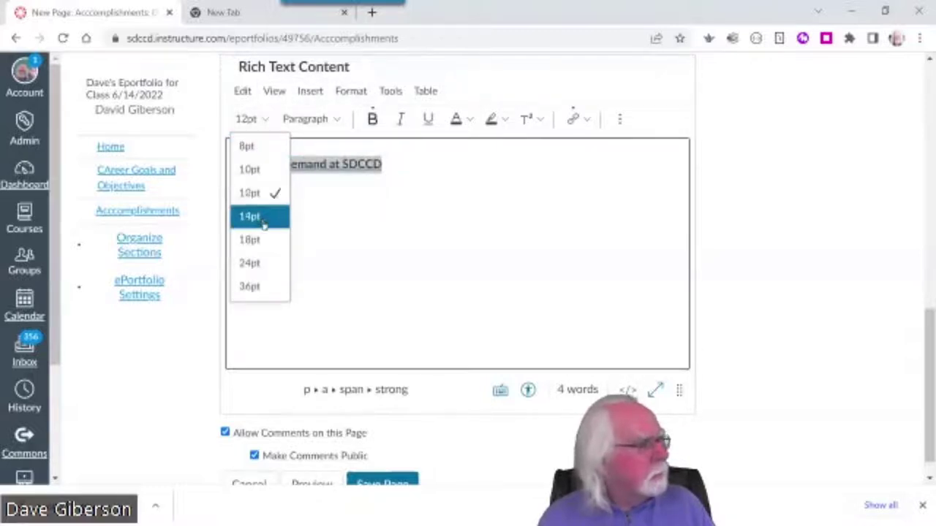
click(262, 263)
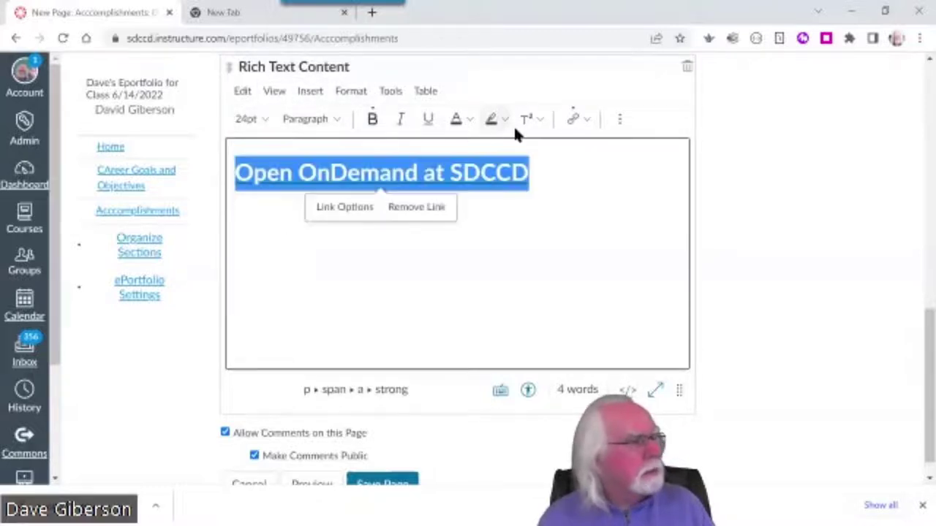
click(619, 121)
click(414, 144)
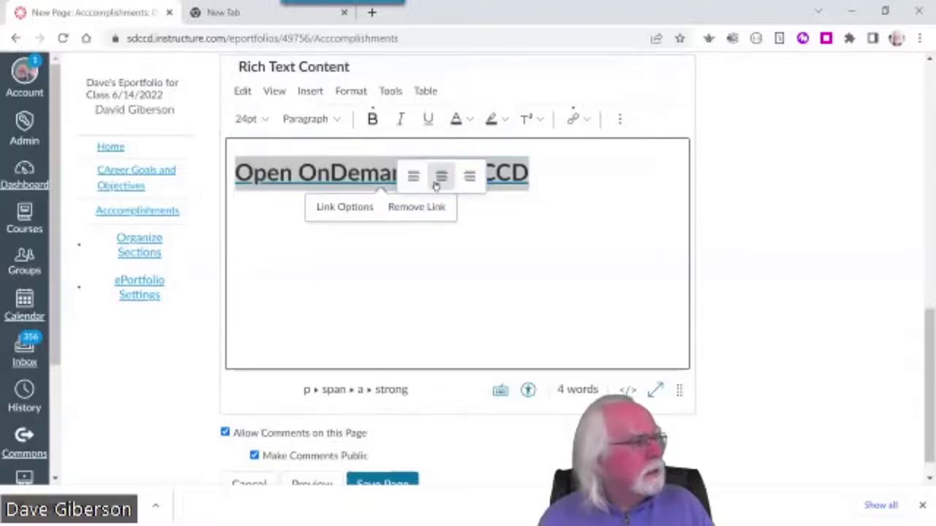
click(441, 177)
click(674, 190)
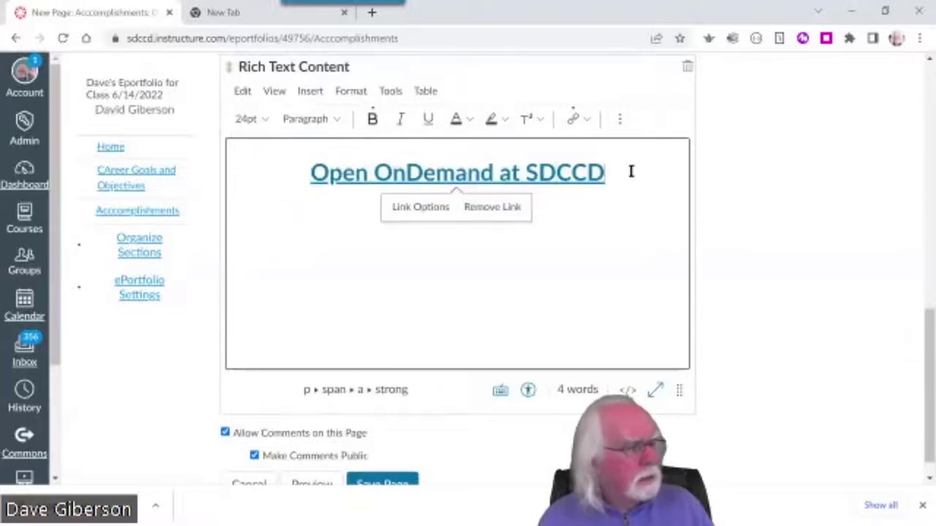
key(Return)
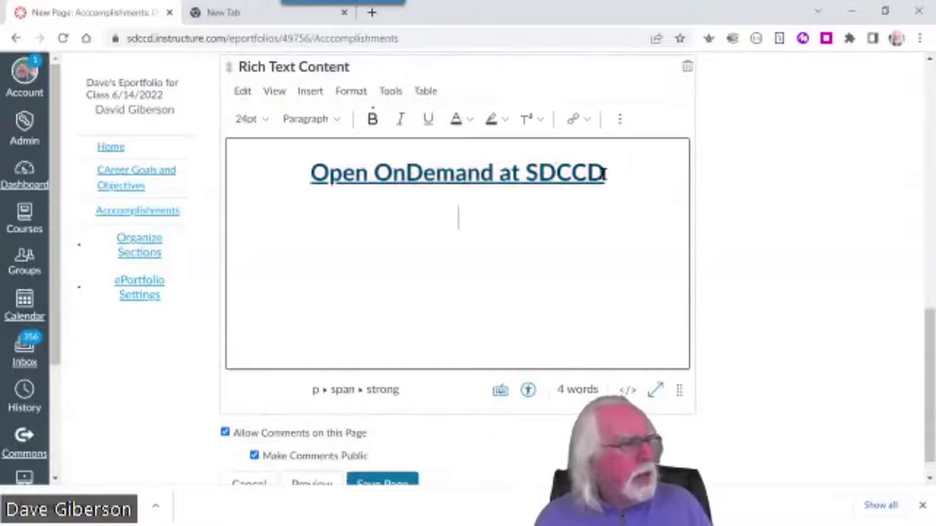
drag(605, 174, 298, 156)
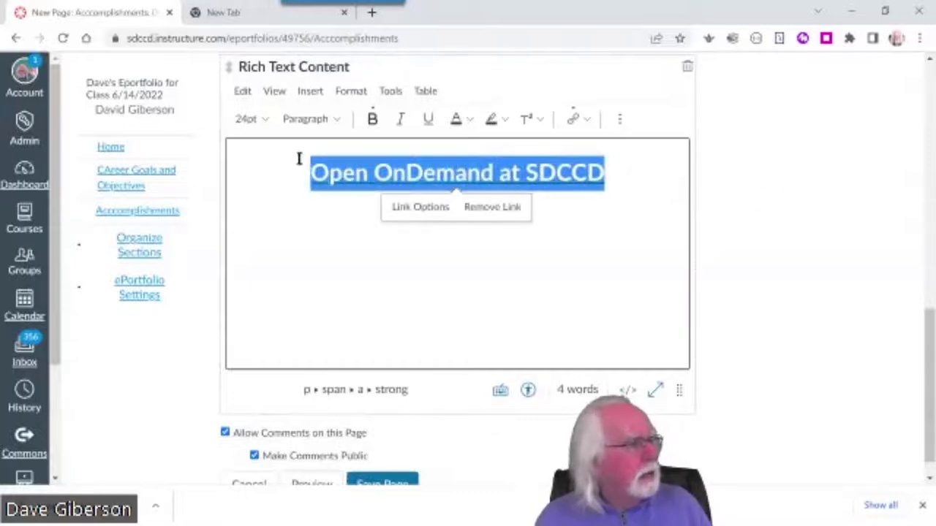
click(585, 119)
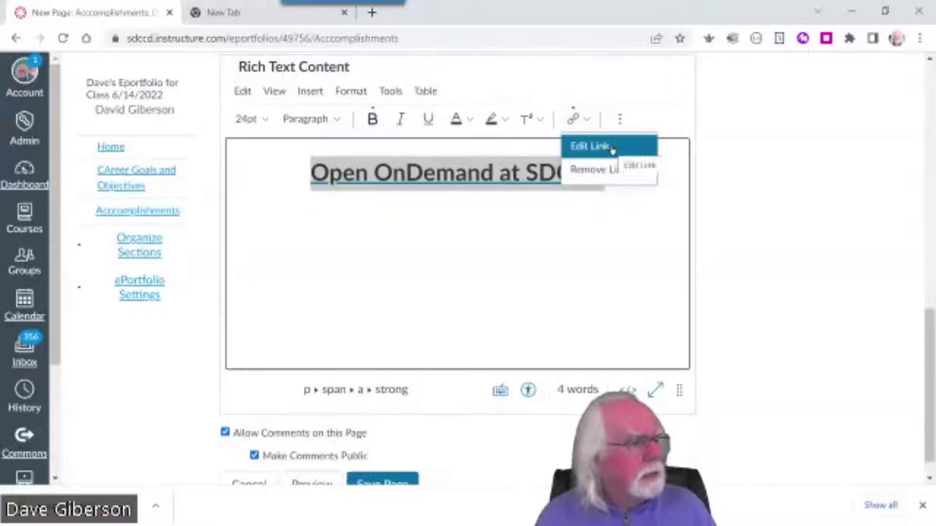
click(607, 169)
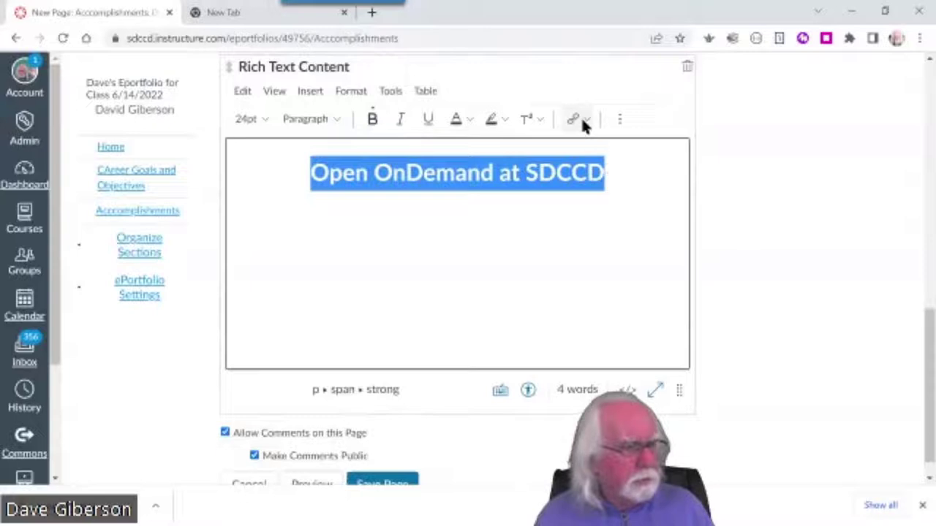
click(585, 119)
click(611, 147)
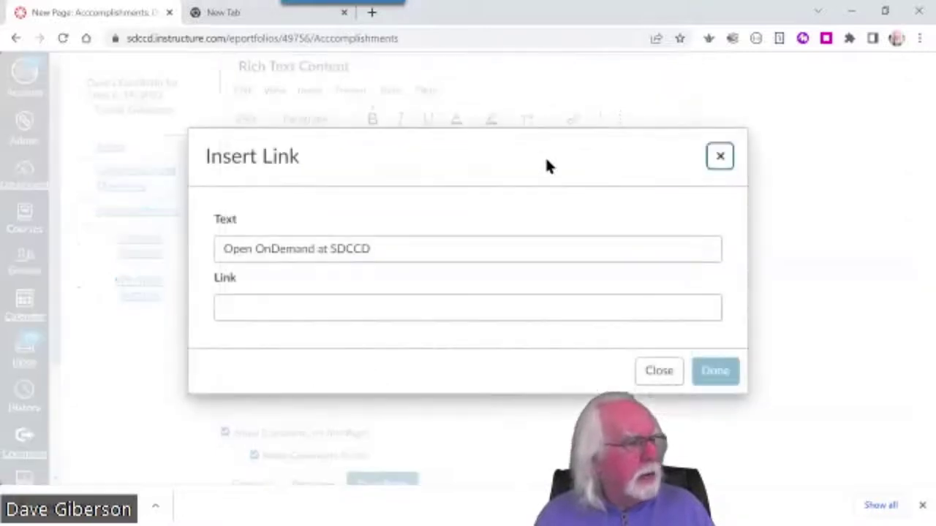
click(259, 314)
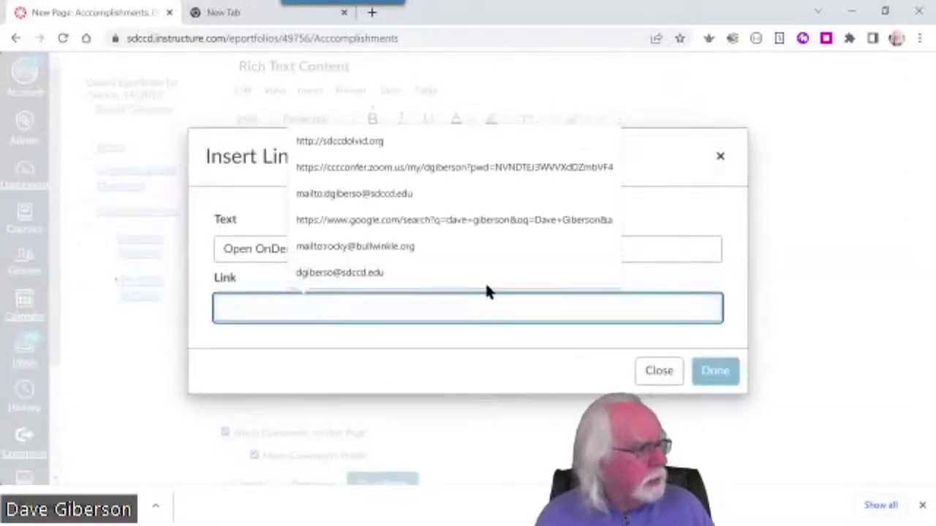
text(htt)
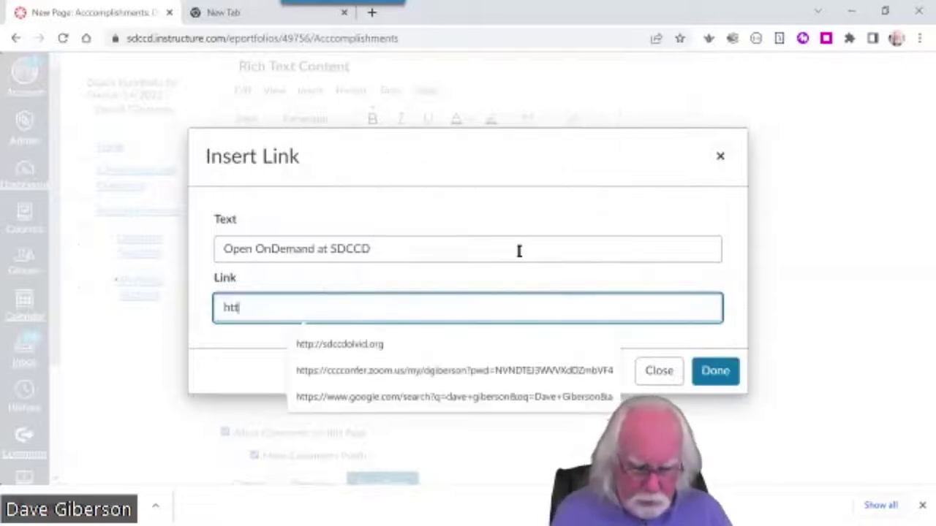
text(p://)
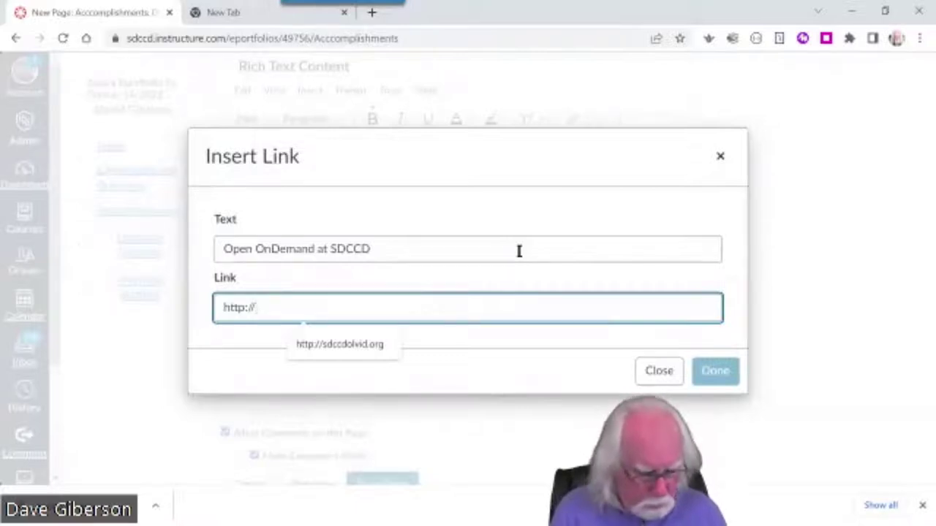
text(sdccdolvid)
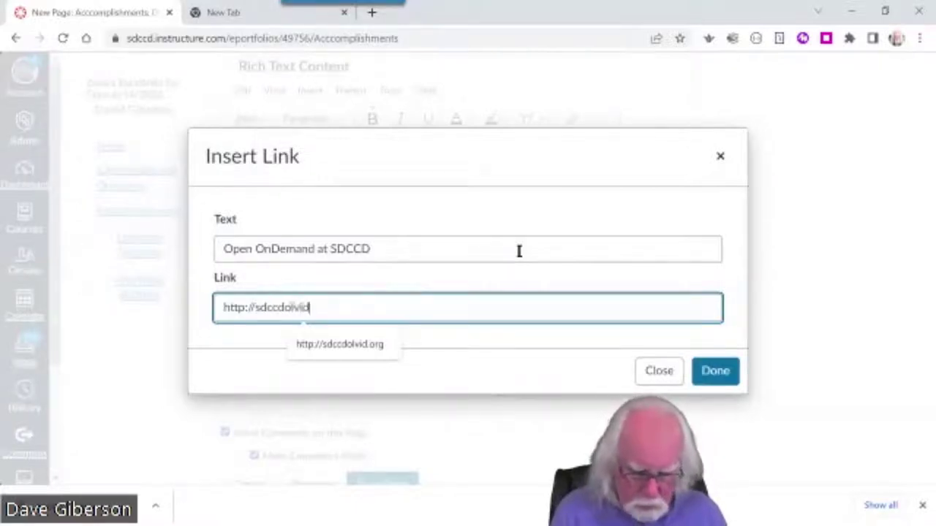
text(.org)
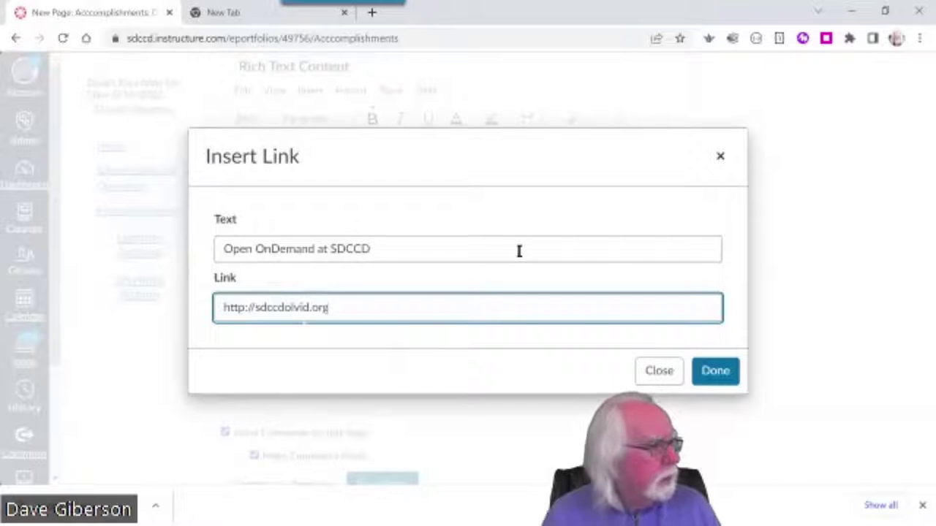
click(715, 373)
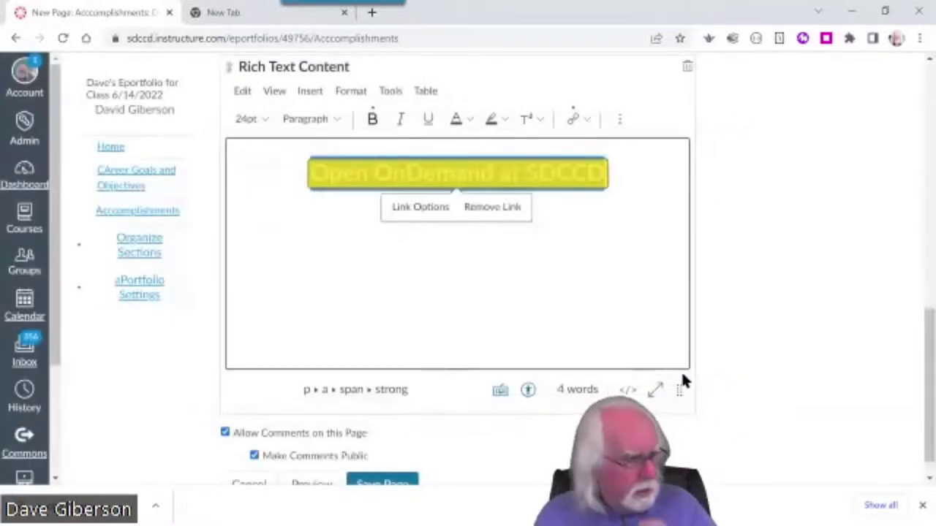
click(616, 265)
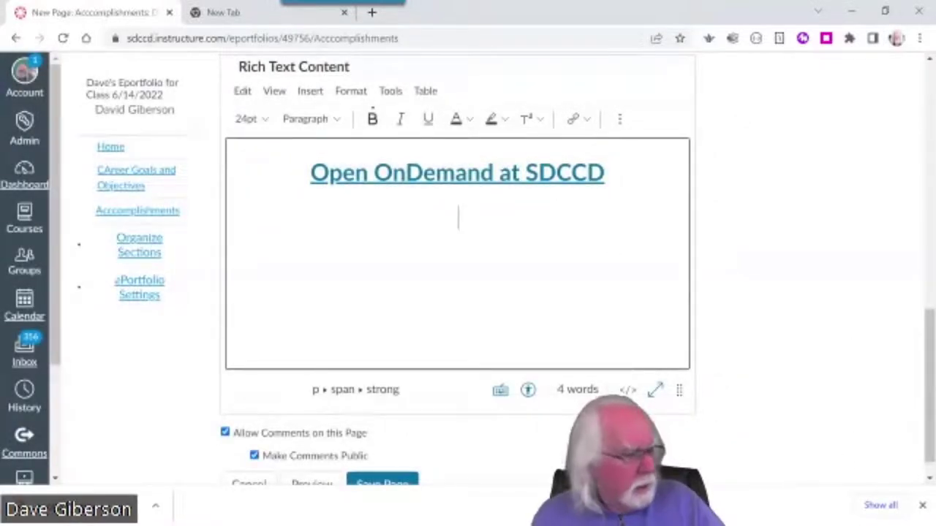
click(381, 483)
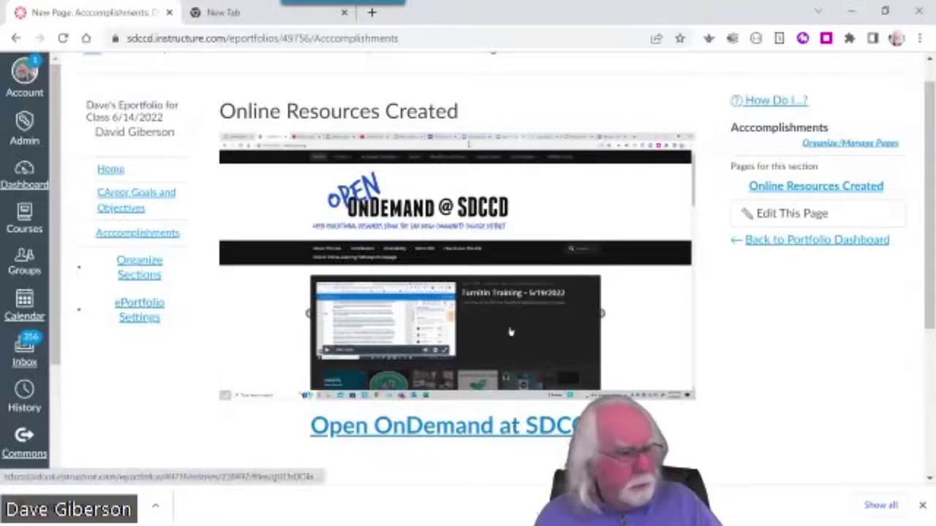
Test the 'Open OnDemand at SDCCD' link, which opens the OnDemand site in a new tab, then return to Canvas
click(500, 432)
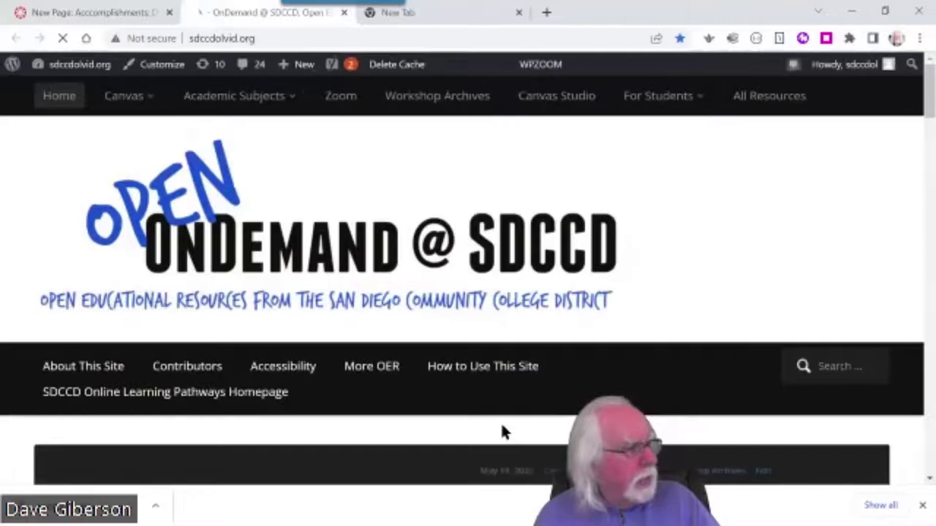
scroll(535, 334, down, 6)
scroll(534, 334, up, 5)
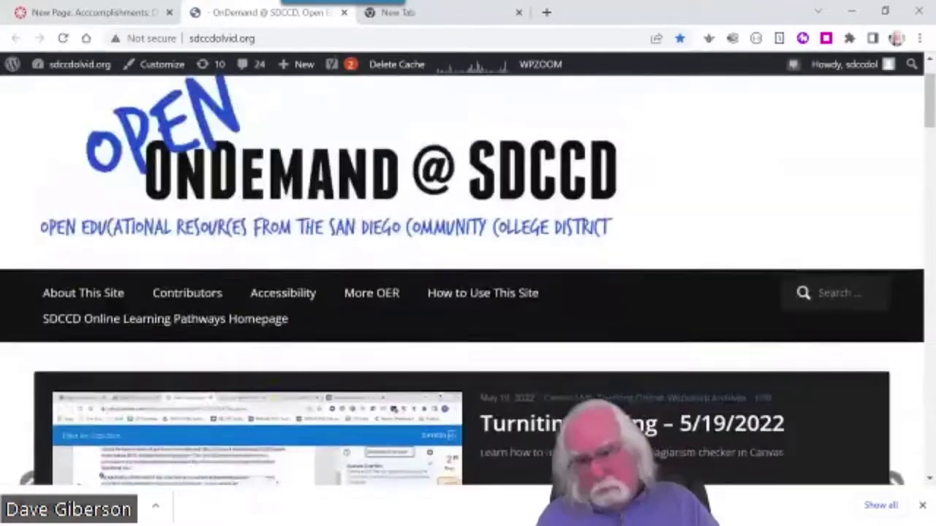
scroll(512, 180, up, 1)
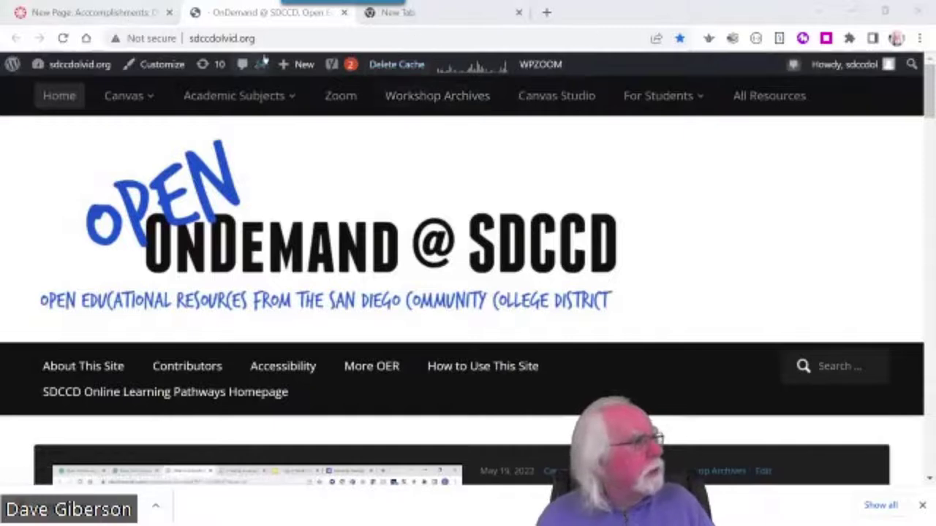
click(98, 13)
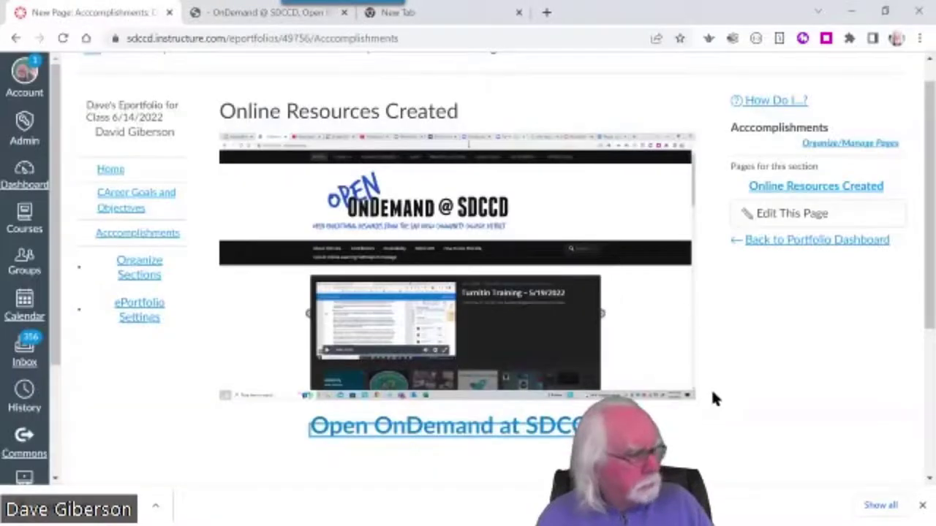
Open Online Resources Created in the editor and review the screenshot and centered heading link
click(791, 414)
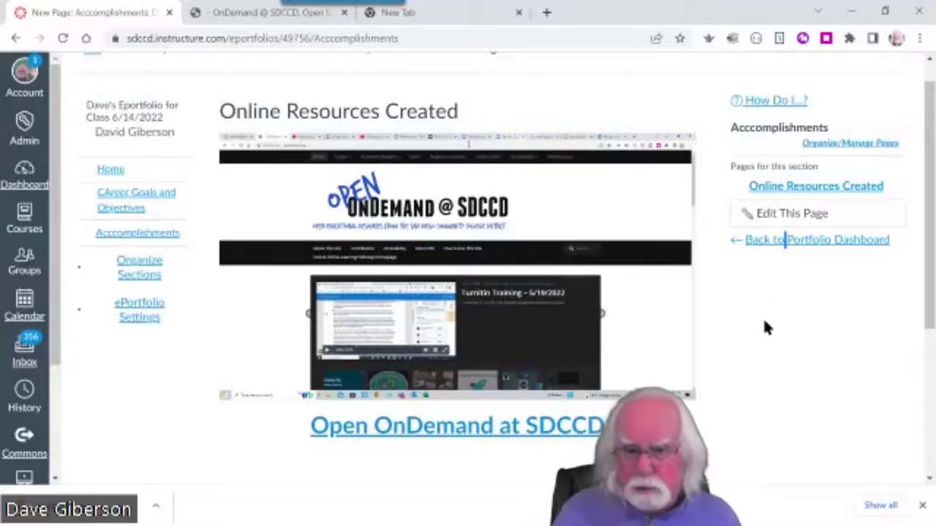
click(792, 215)
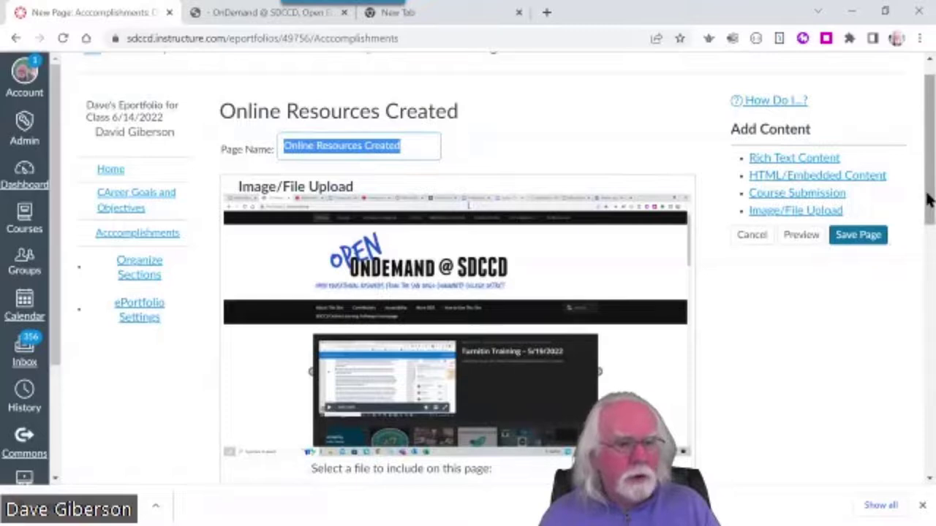
scroll(927, 197, down, 6)
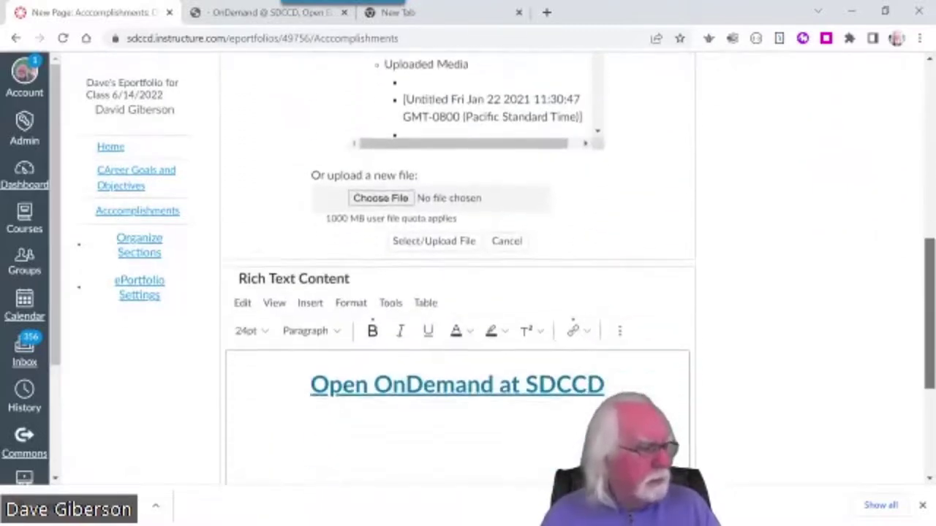
scroll(456, 270, down, 3)
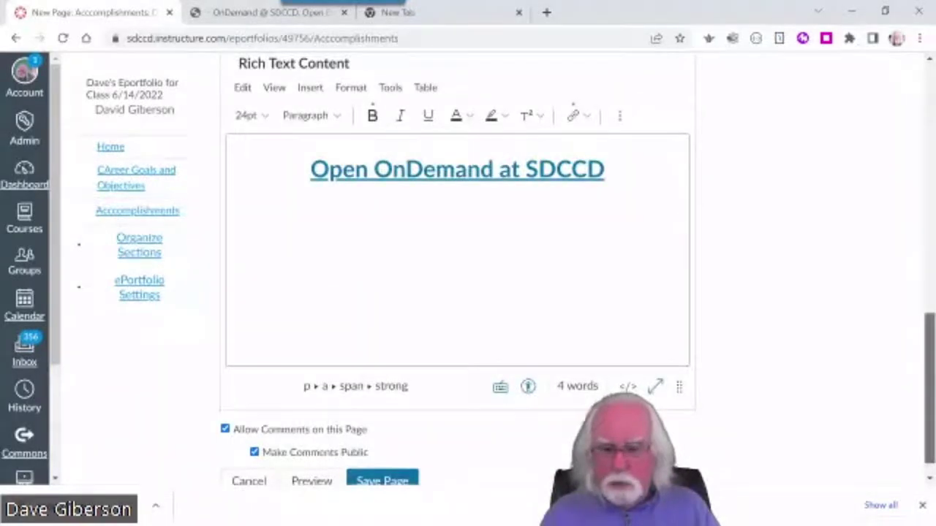
scroll(457, 271, up, 6)
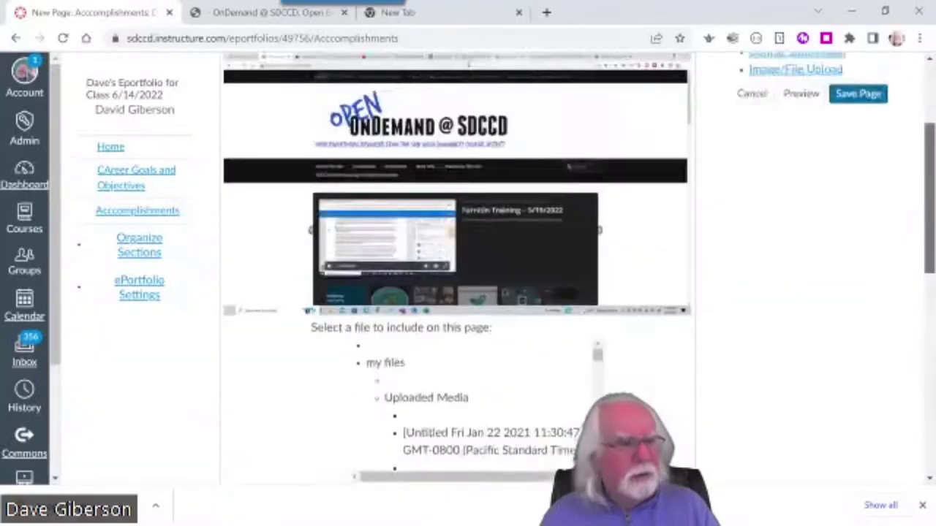
scroll(457, 271, up, 3)
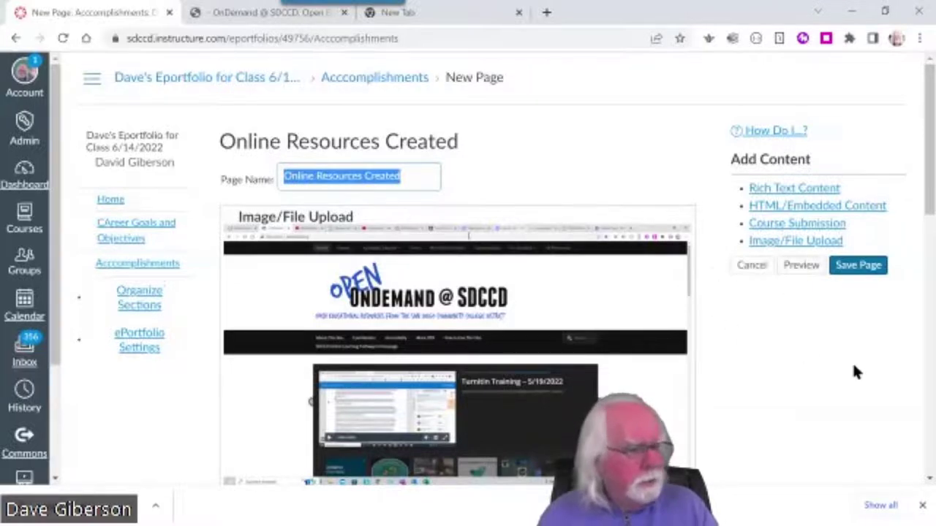
Insert a blank Rich Text Content block beneath the 'Open OnDemand at SDCCD' heading
click(800, 190)
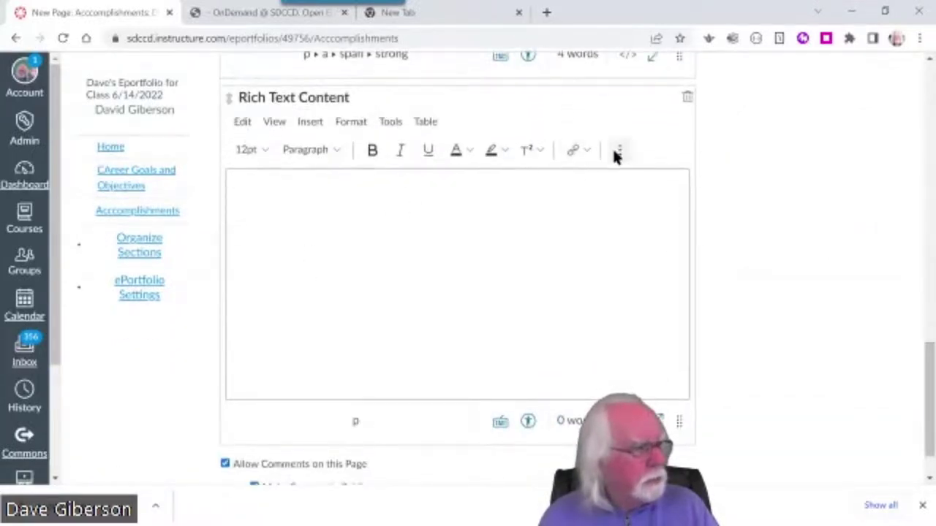
click(619, 151)
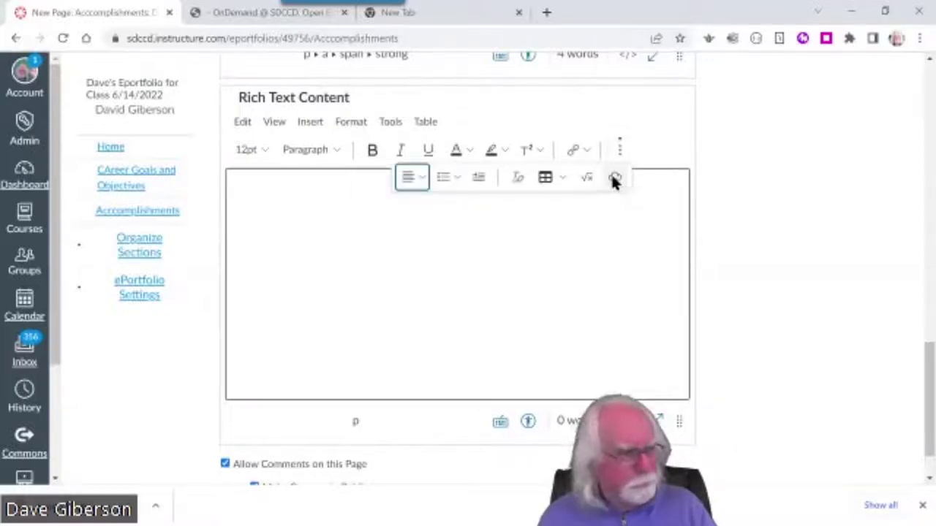
click(766, 240)
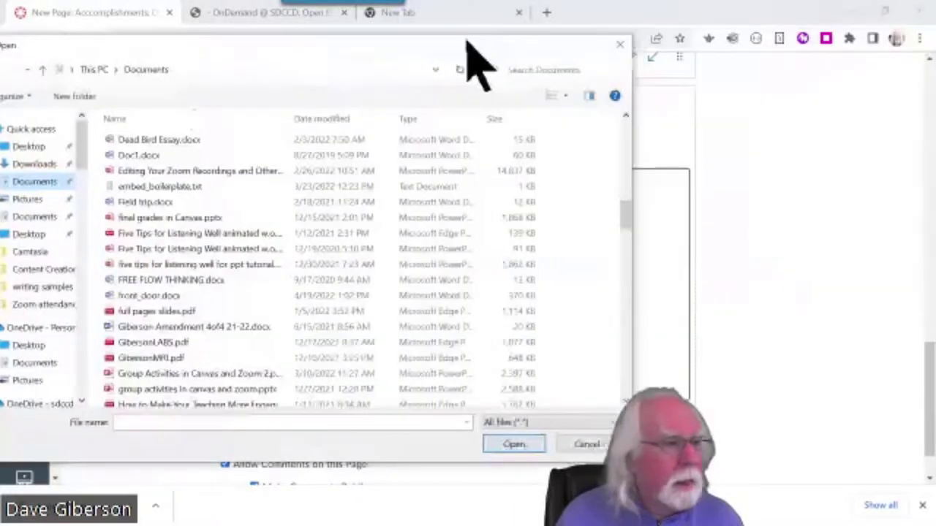
Move the Windows Open dialog, showing the Documents folder, to the centre of the screen
drag(465, 37, 669, 22)
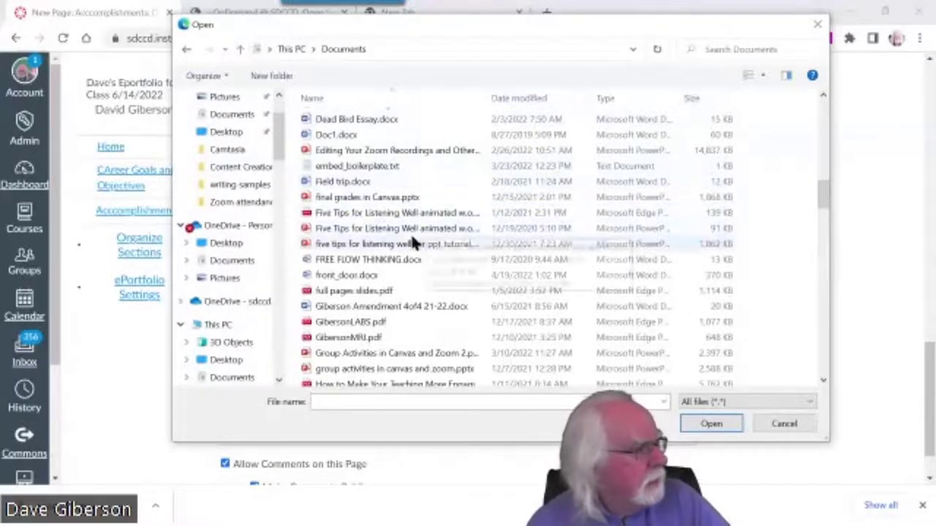
Select dave_resume.doc in the Open dialog and confirm it
scroll(409, 234, down, 5)
scroll(410, 234, up, 3)
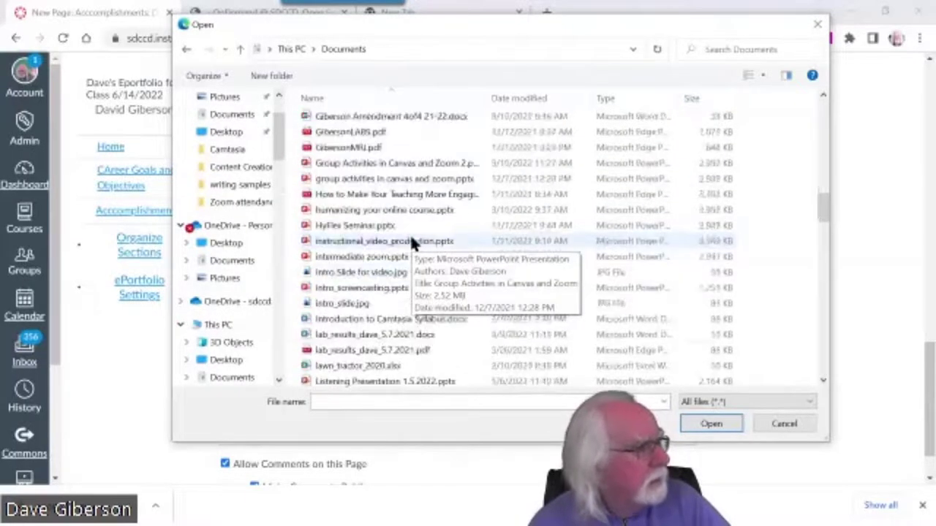
scroll(410, 242, up, 3)
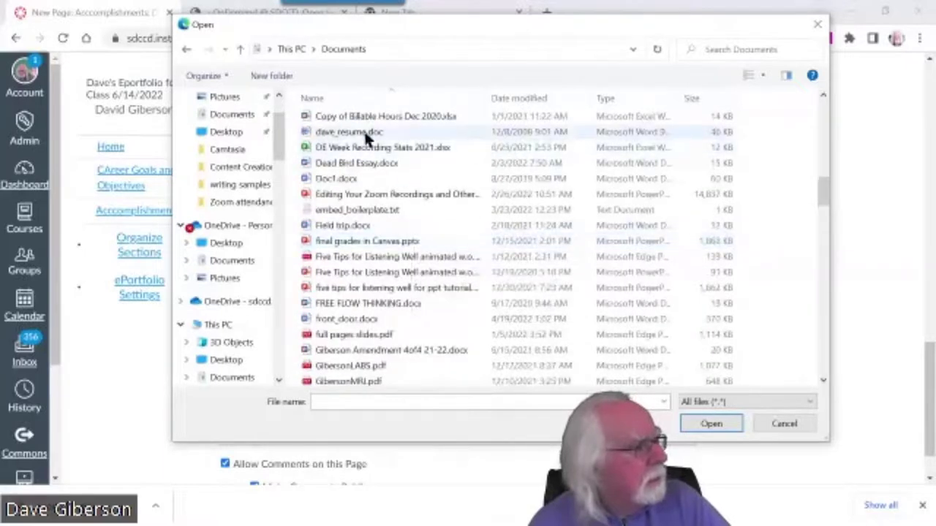
click(364, 131)
click(710, 424)
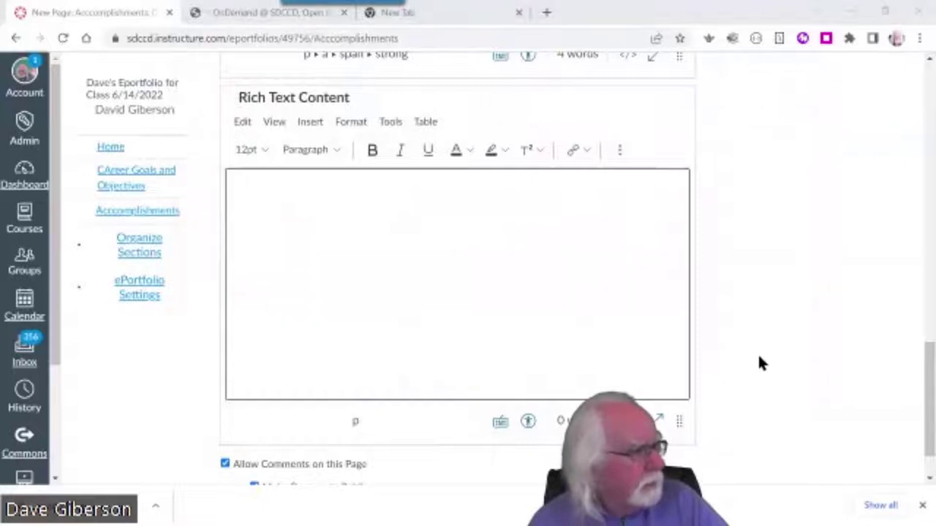
Delete the empty Rich Text Content section below the Open OnDemand at SDCCD link
scroll(760, 362, down, 1)
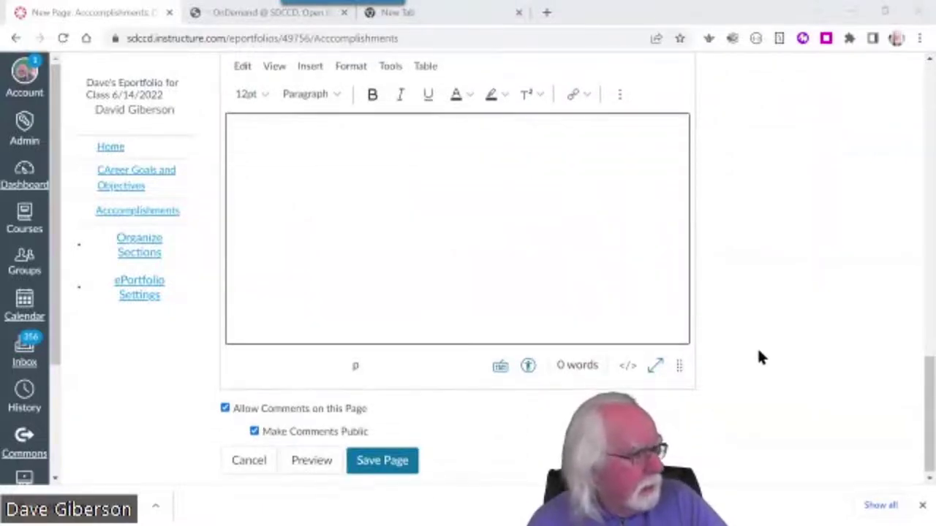
scroll(756, 346, up, 10)
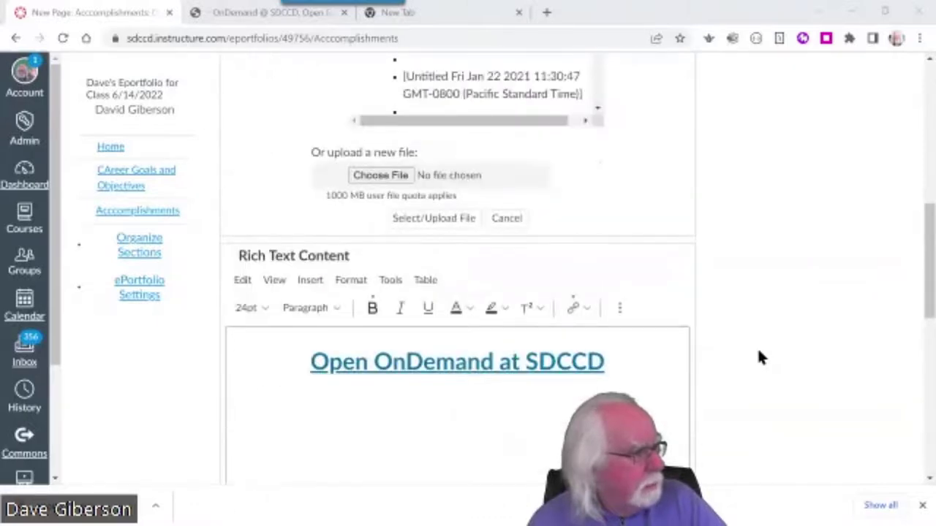
scroll(757, 346, up, 4)
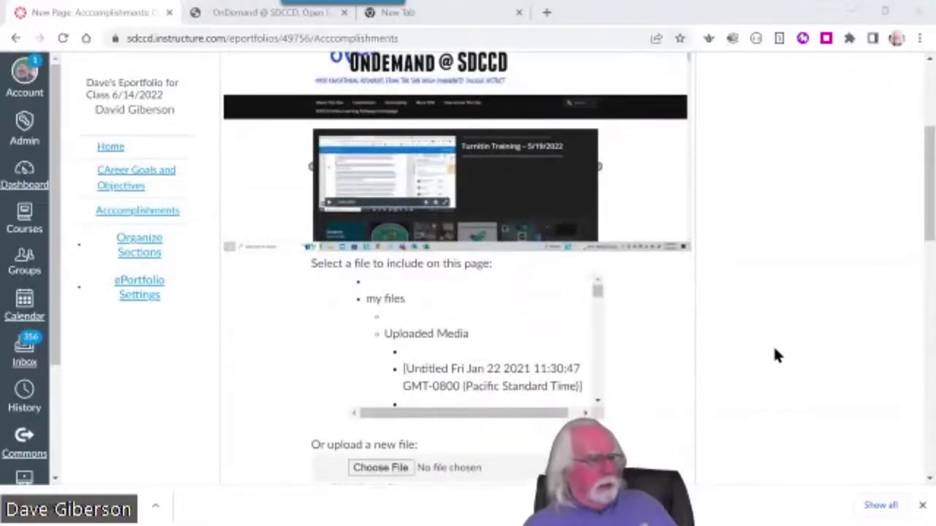
scroll(753, 339, down, 3)
scroll(757, 340, down, 3)
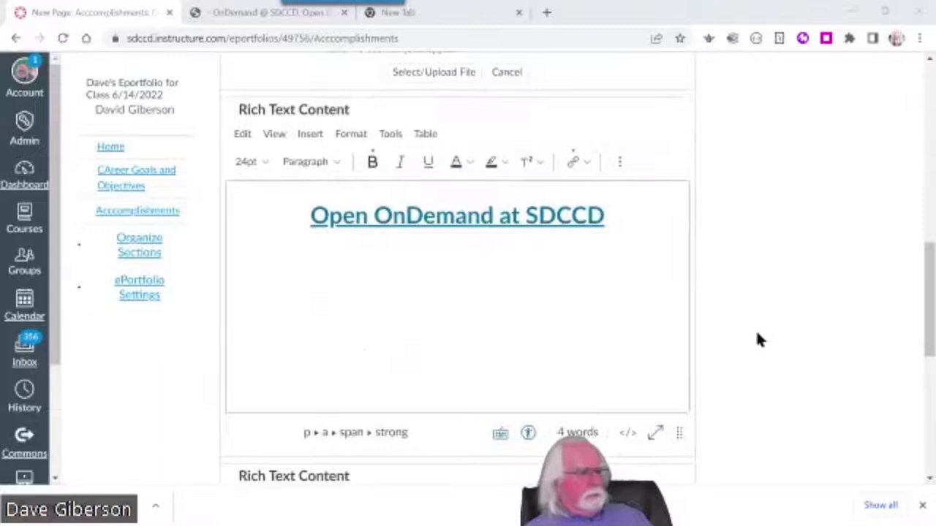
scroll(757, 340, down, 6)
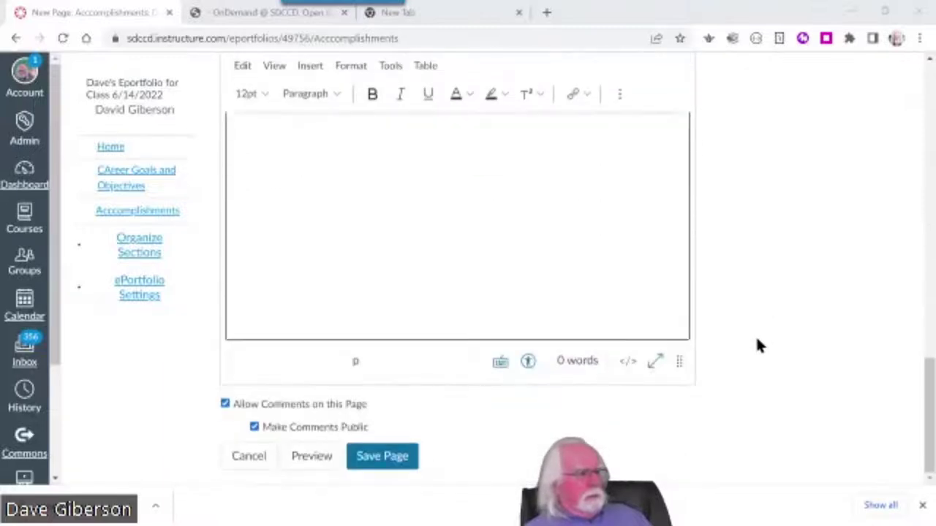
scroll(756, 346, up, 2)
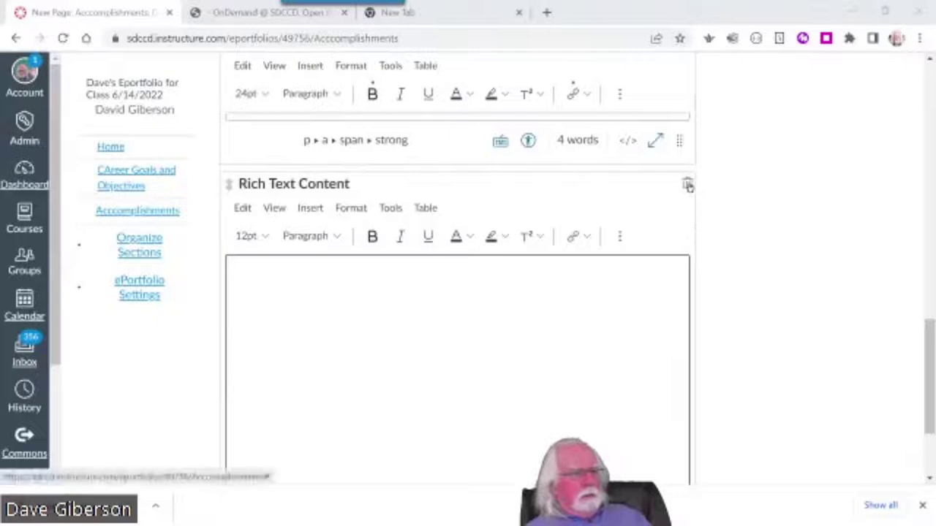
scroll(853, 339, down, 2)
scroll(852, 341, up, 2)
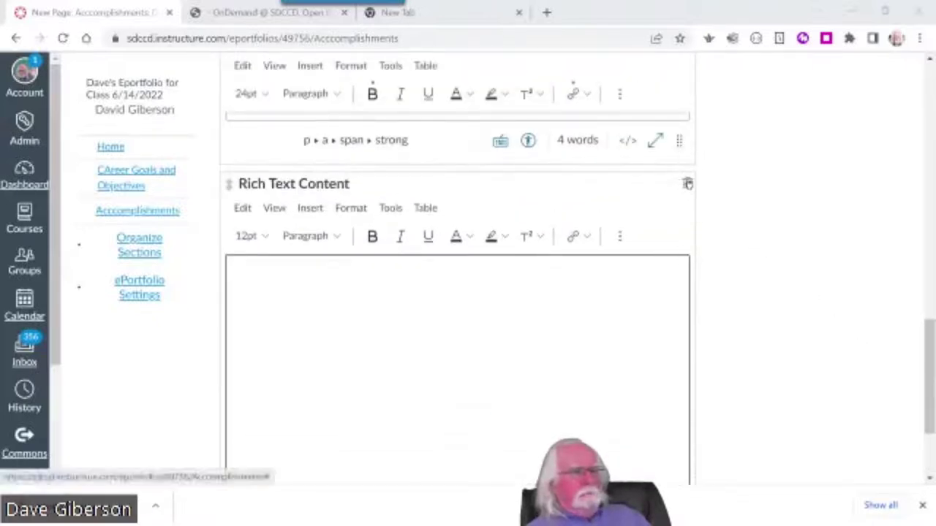
click(687, 183)
click(539, 121)
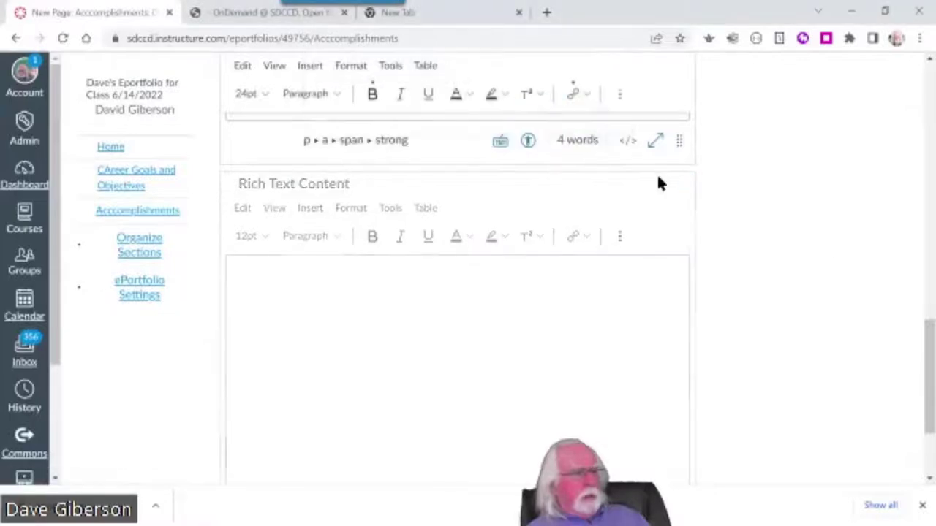
Add a new Image/File Upload section to the page
drag(920, 358, 926, 120)
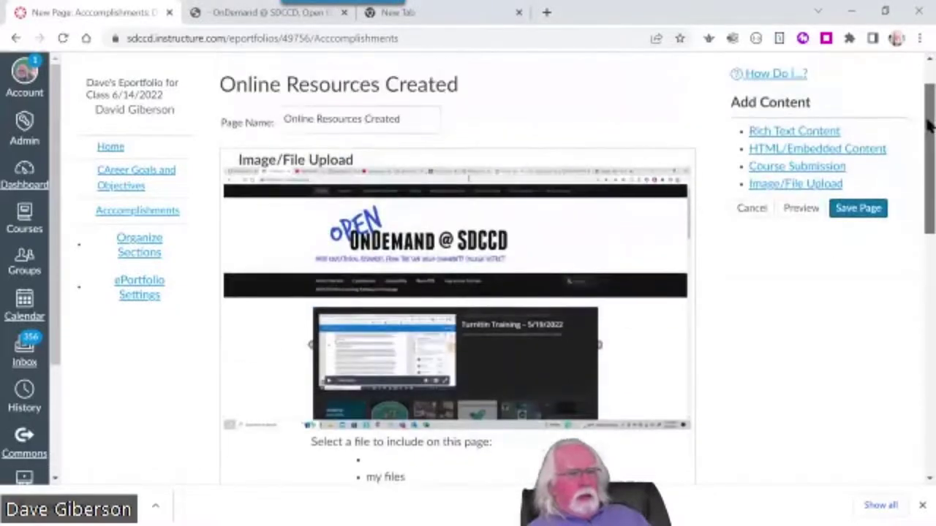
click(786, 185)
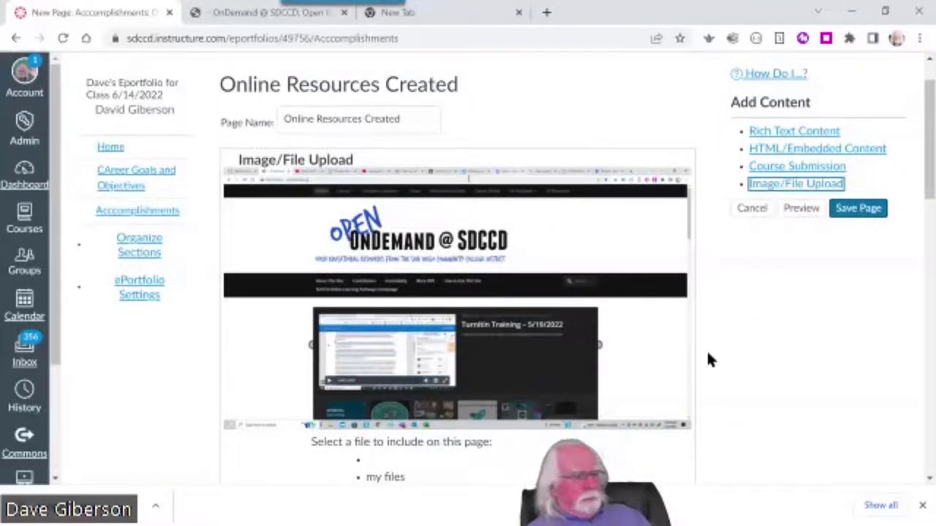
scroll(706, 349, down, 4)
scroll(709, 343, down, 8)
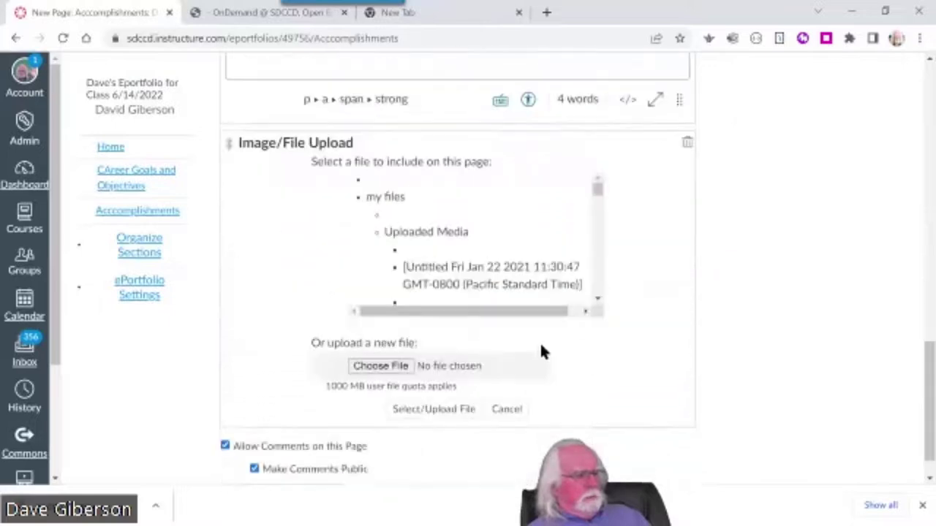
Choose the resume .doc file from the Documents folder
click(400, 368)
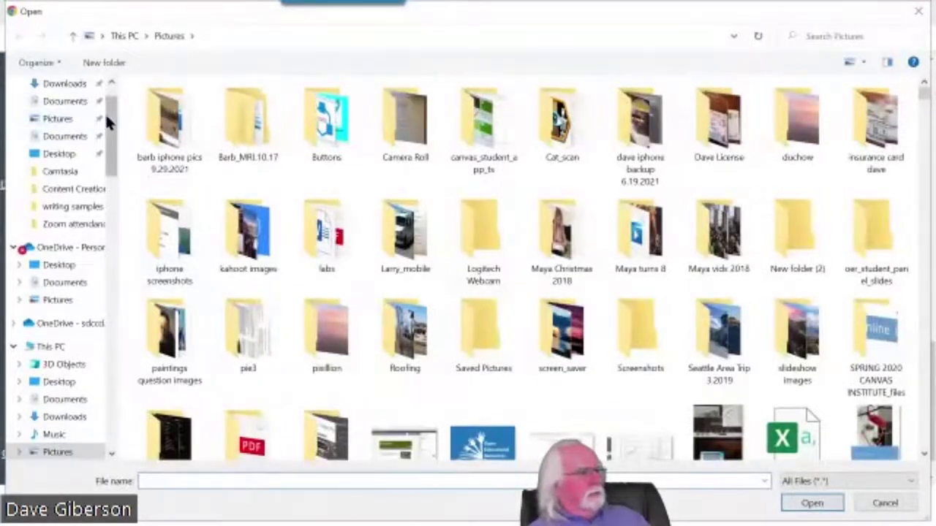
scroll(115, 95, up, 1)
click(64, 148)
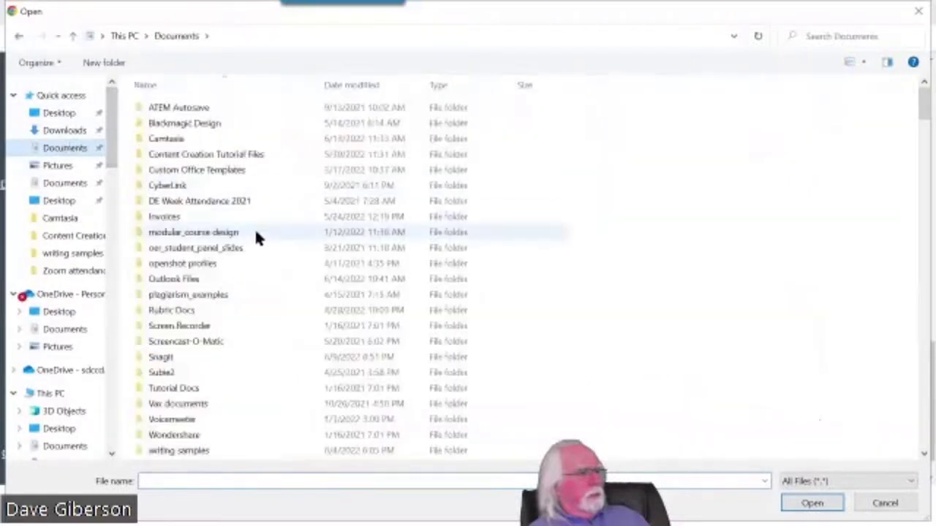
scroll(254, 230, down, 10)
scroll(256, 236, down, 10)
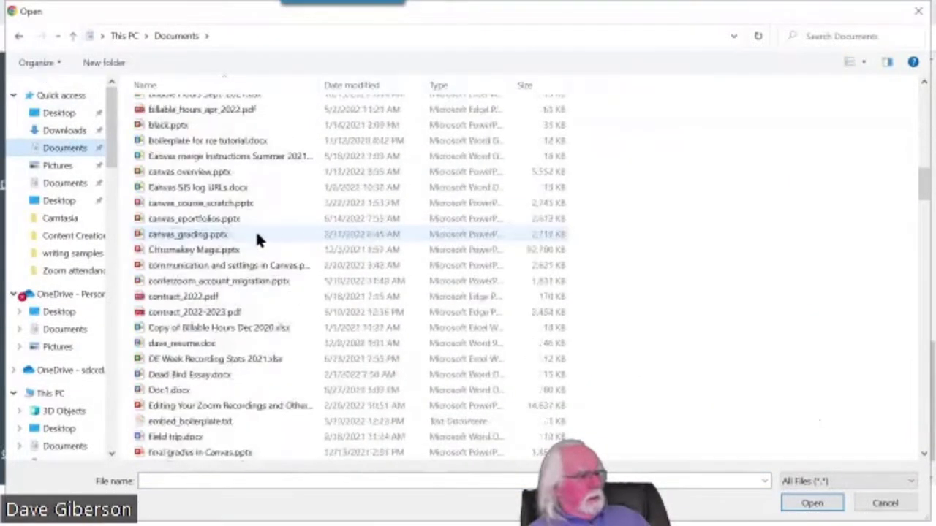
click(200, 341)
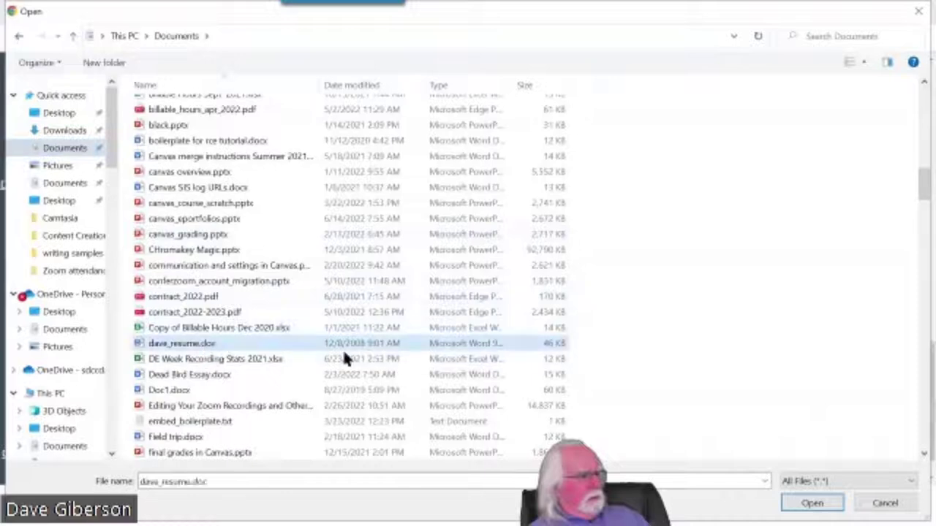
click(810, 503)
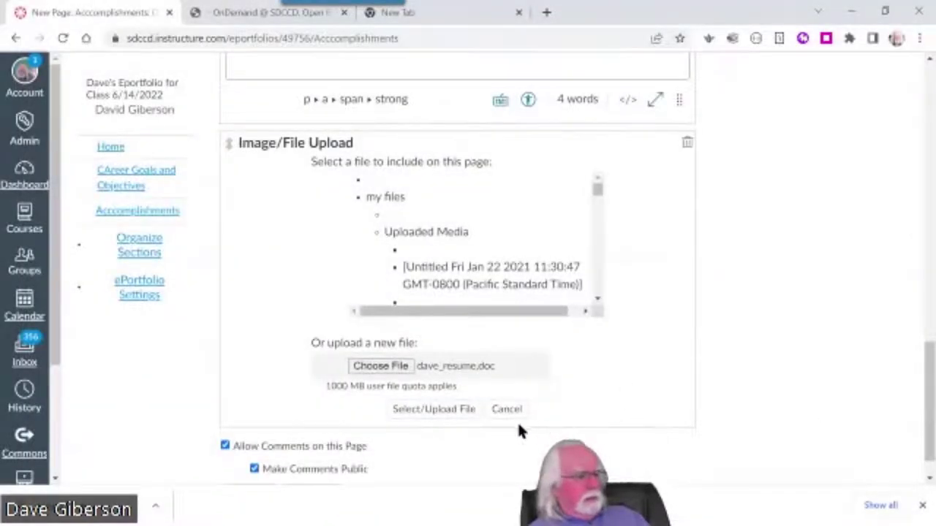
Upload the chosen resume file into the page section
click(431, 411)
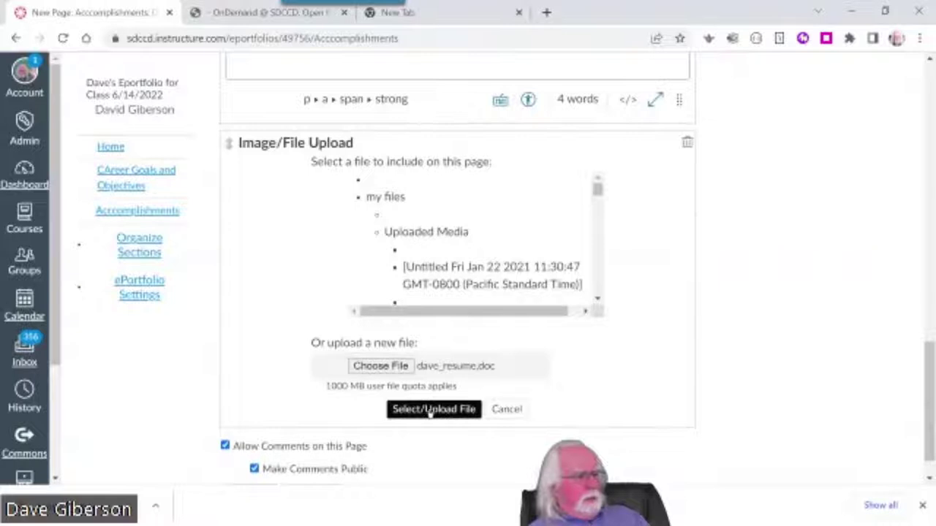
click(439, 413)
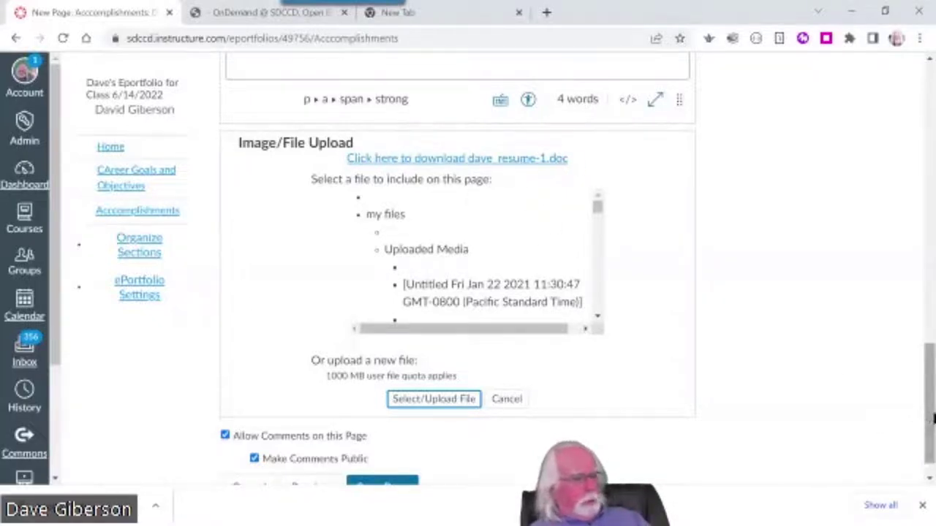
scroll(930, 421, down, 1)
Save the page, then download the resume from its link into the Downloads folder
click(393, 455)
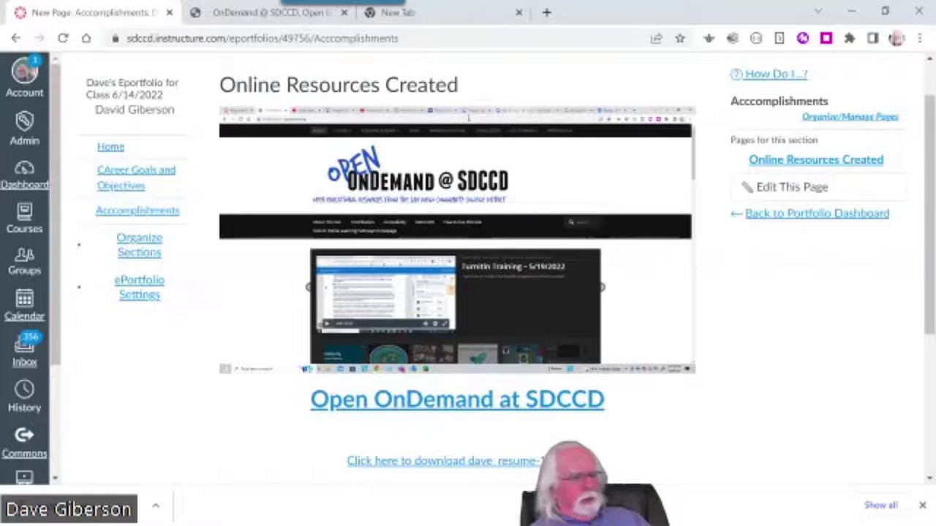
drag(925, 329, 927, 435)
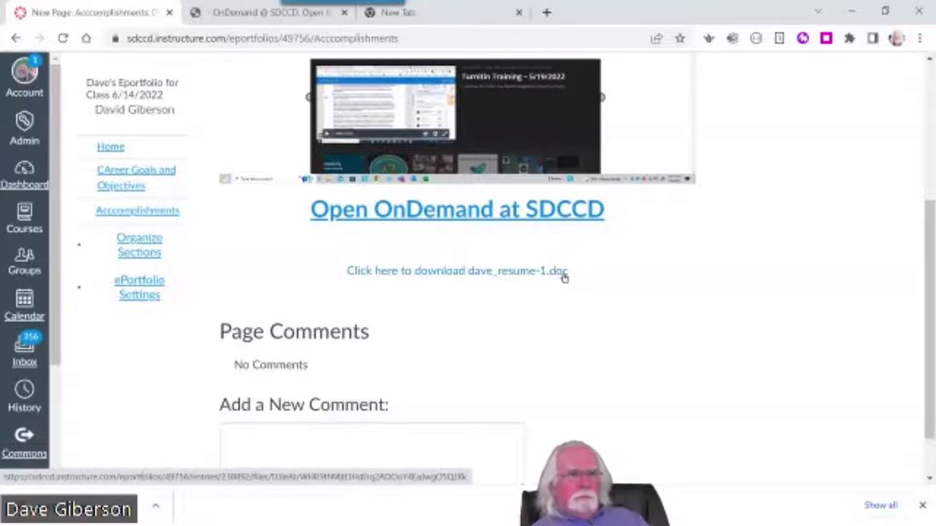
click(483, 272)
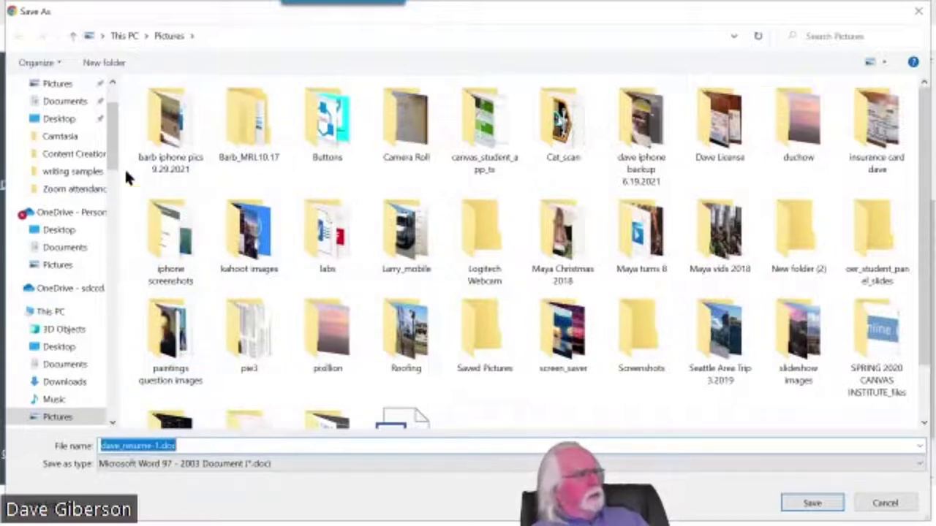
scroll(70, 139, up, 2)
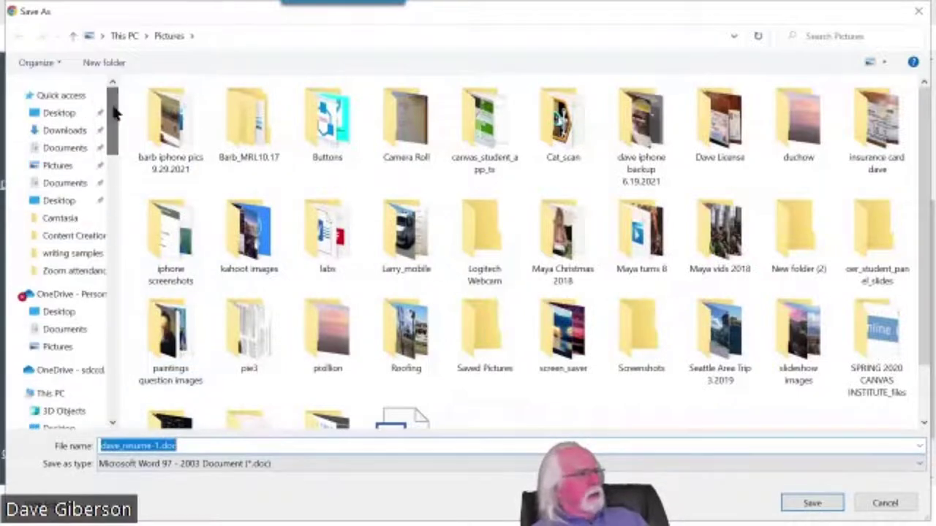
click(65, 131)
click(819, 504)
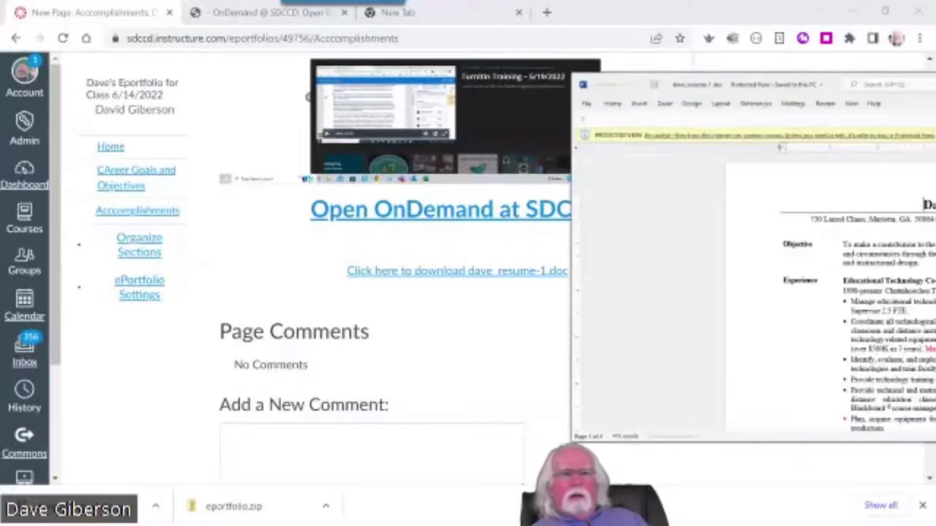
Scroll to the end of the resume in Word, then close the document window
scroll(718, 361, down, 15)
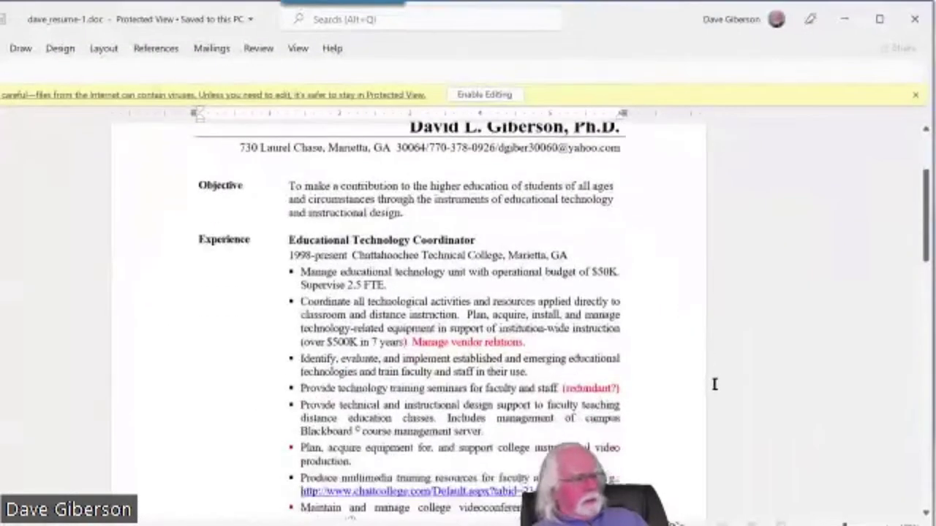
scroll(579, 415, down, 4)
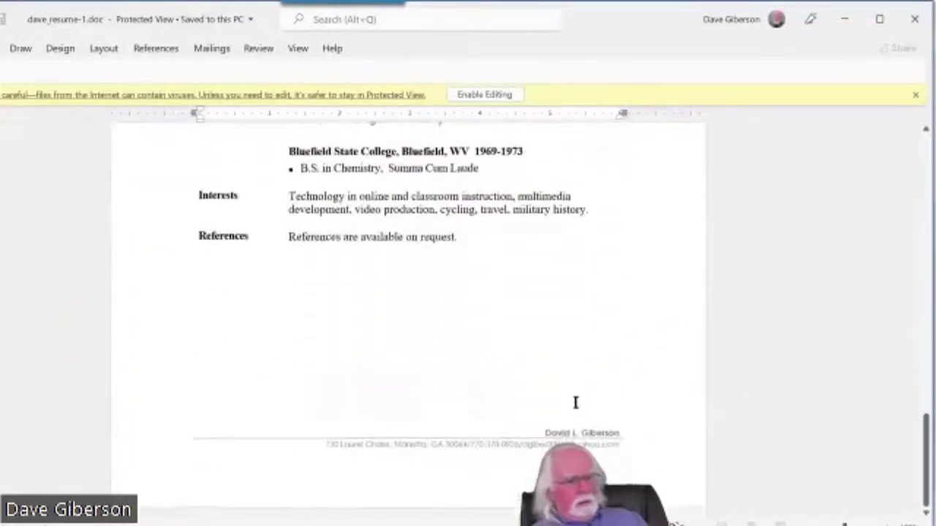
click(916, 20)
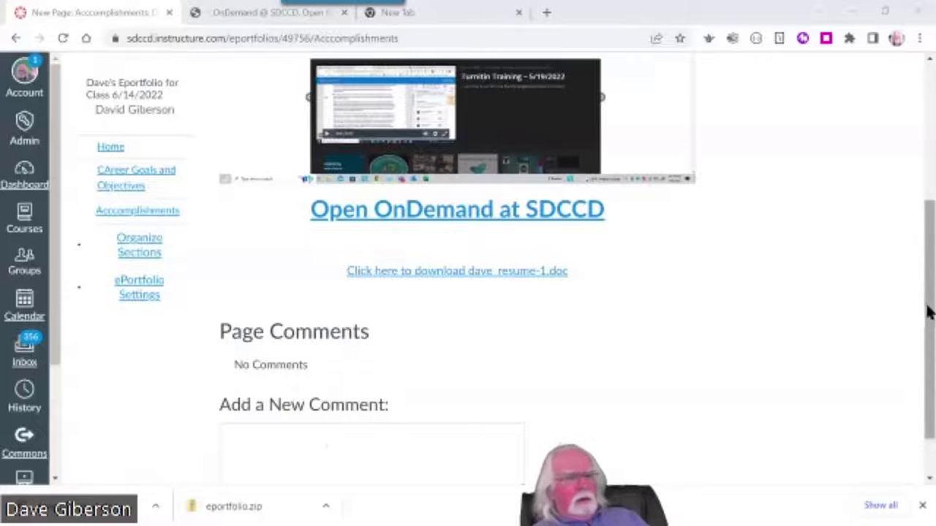
Scroll up and choose Edit This Page for Online Resources Created
drag(927, 311, 919, 94)
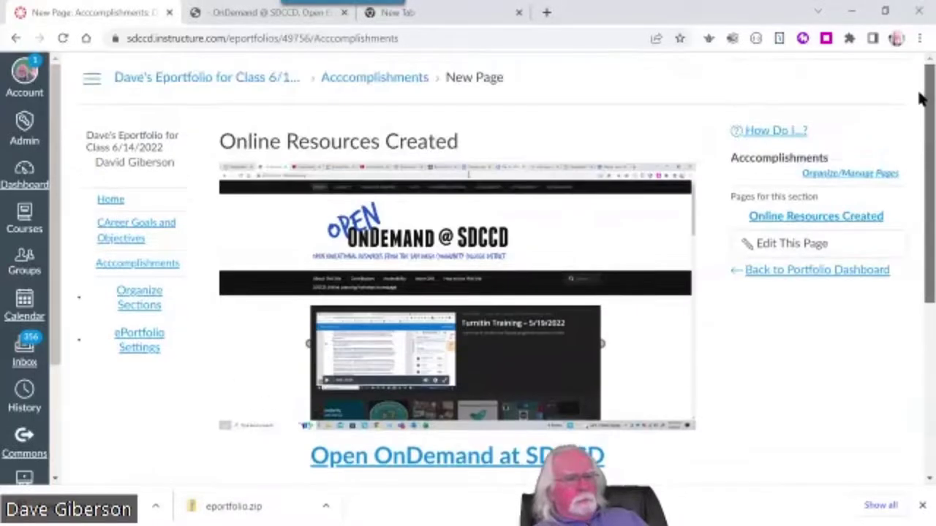
click(775, 246)
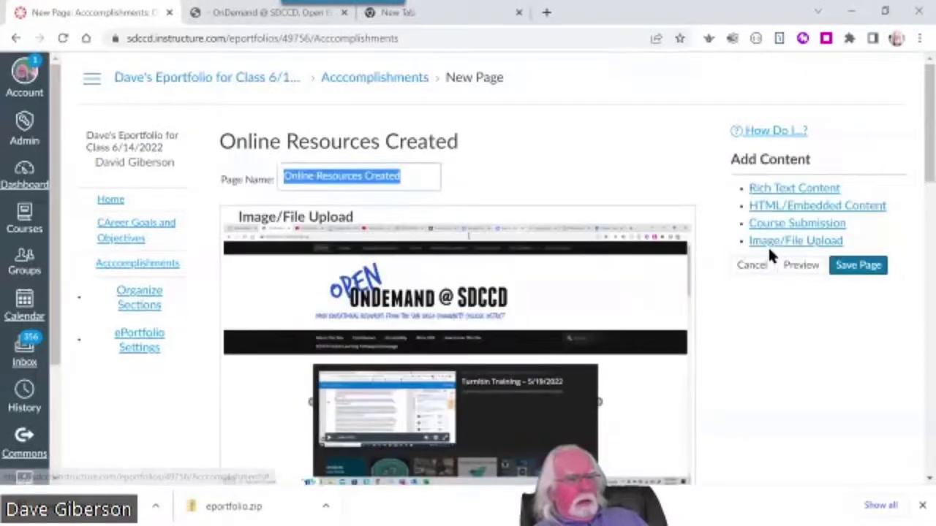
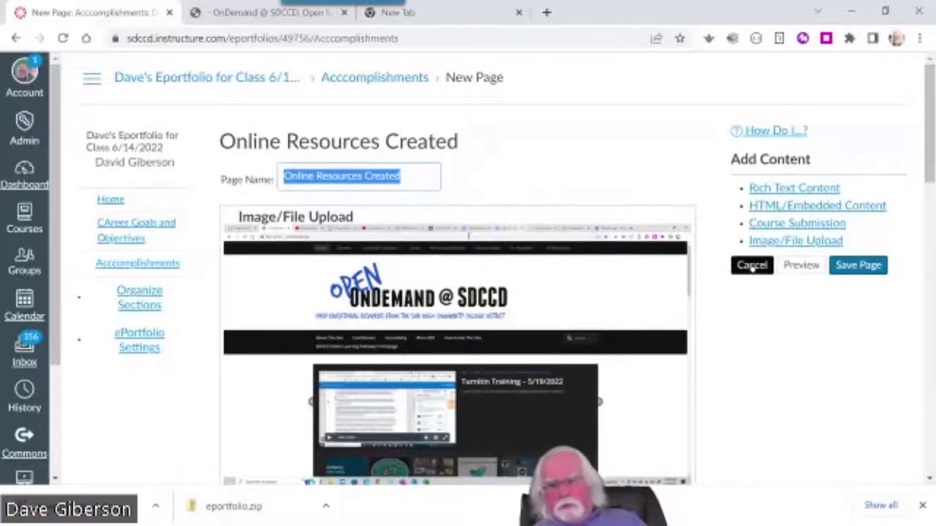
Discard the edits and review the Online Resources Created page's screenshot, Open OnDemand link and resume link
click(752, 266)
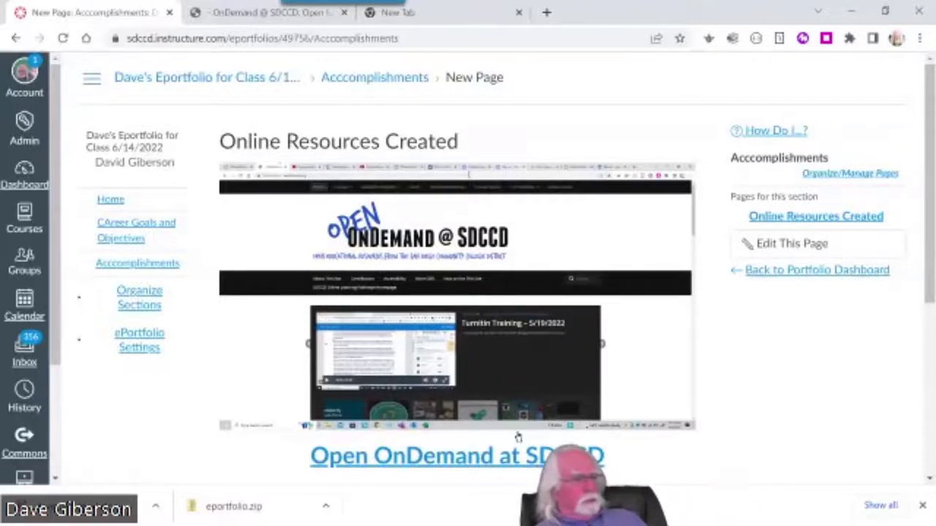
scroll(643, 402, down, 4)
scroll(859, 369, up, 2)
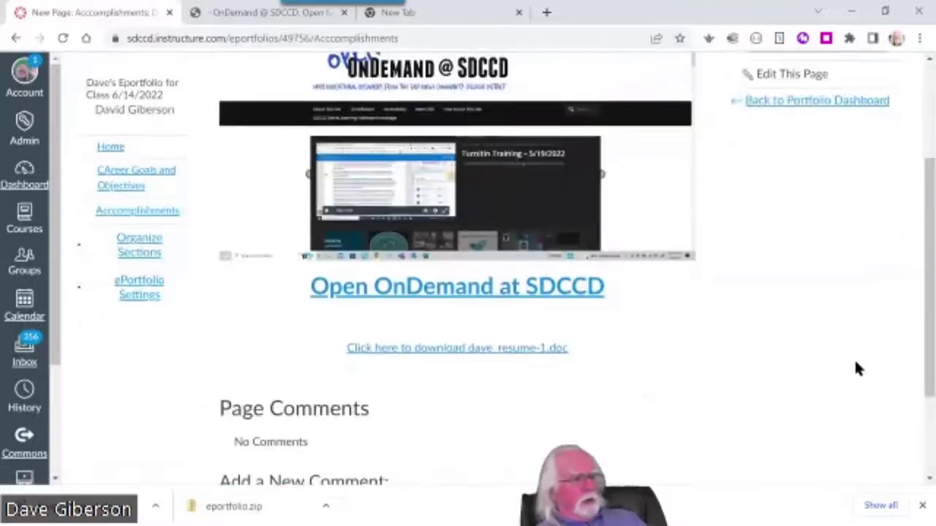
scroll(848, 365, up, 2)
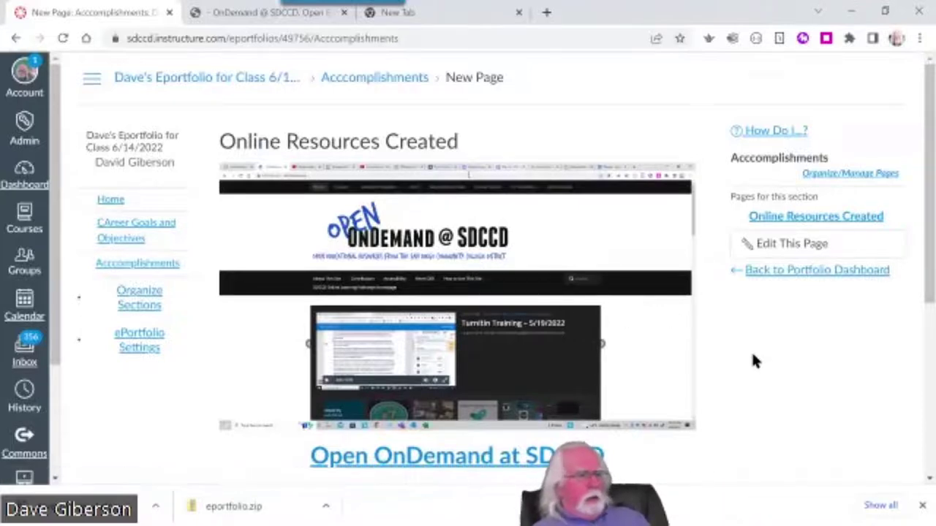
scroll(751, 351, down, 4)
scroll(755, 360, up, 4)
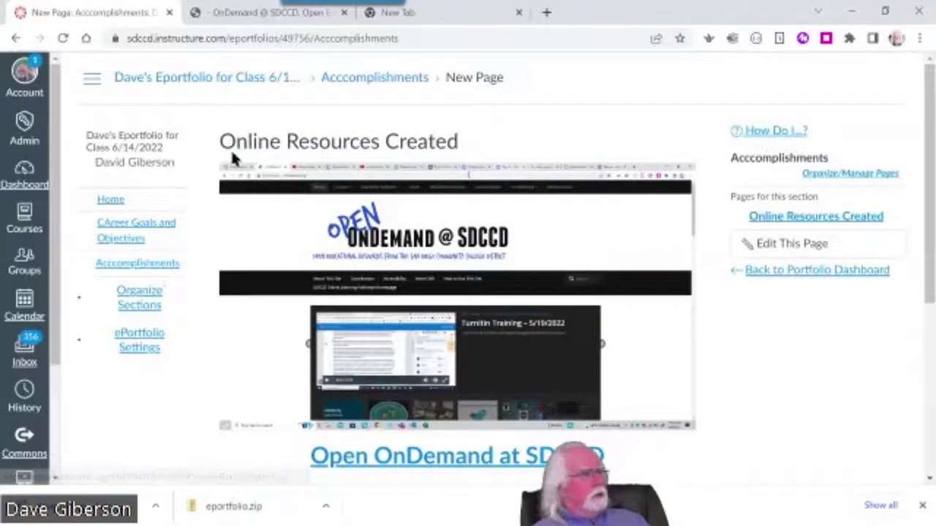
Open the Home section's Welcome page in the page editor
click(121, 201)
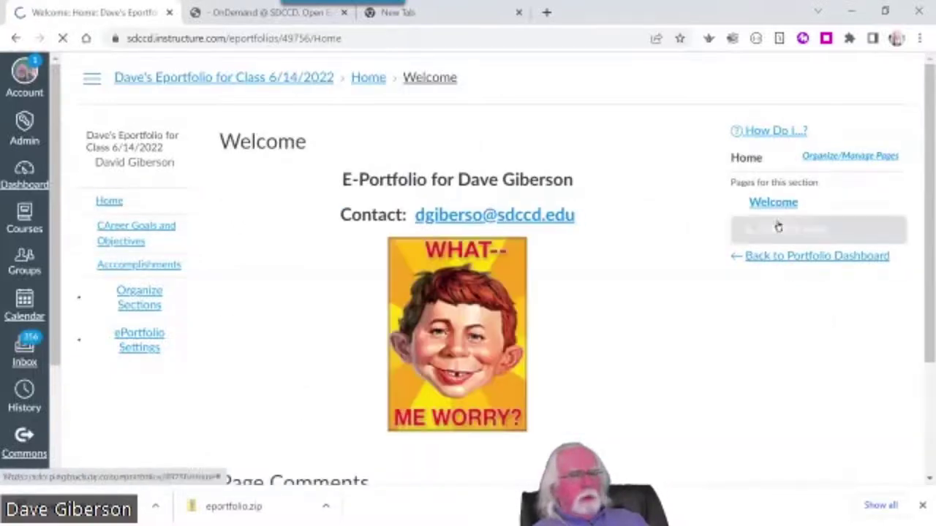
click(776, 205)
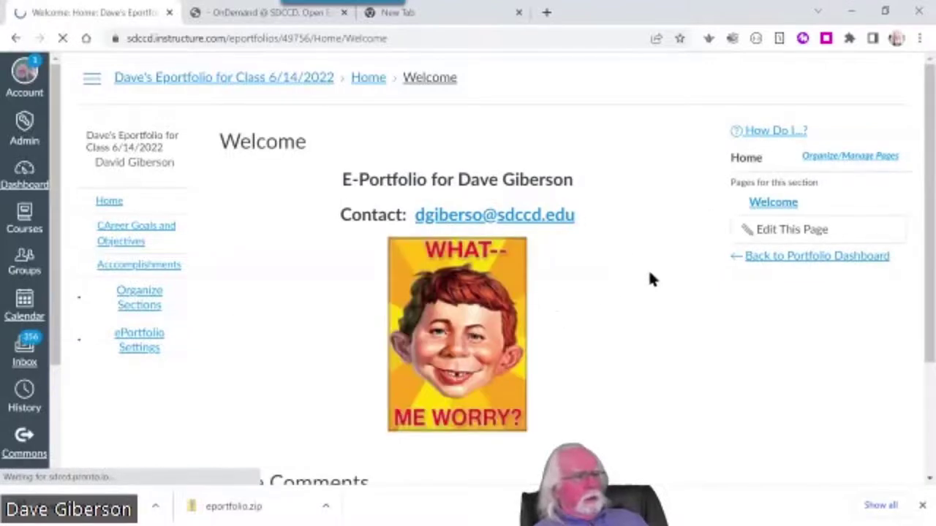
click(802, 230)
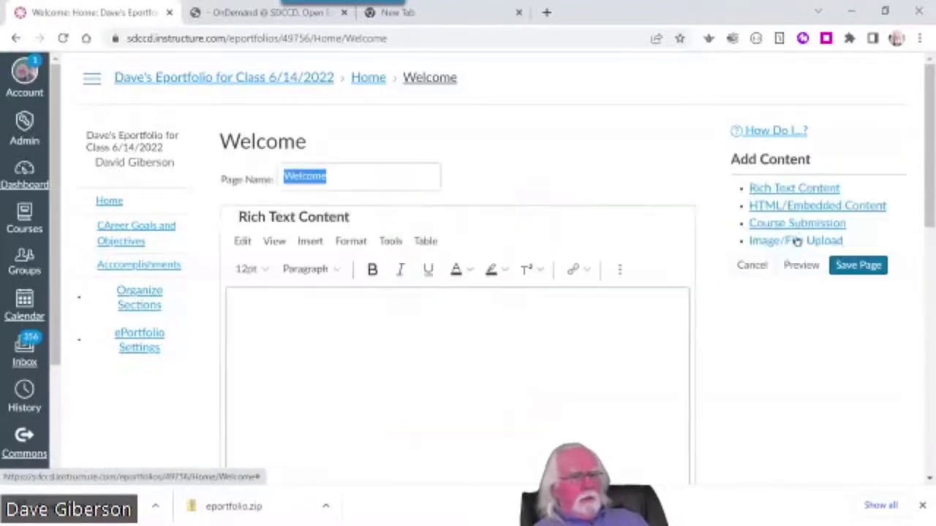
click(751, 265)
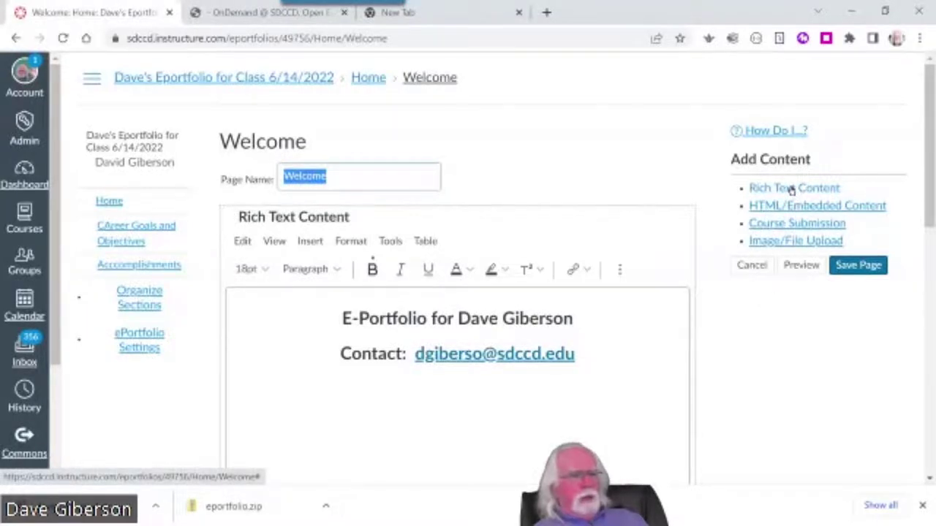
Add an empty Rich Text Content block, closing the Embed dialog without embedding anything
click(789, 189)
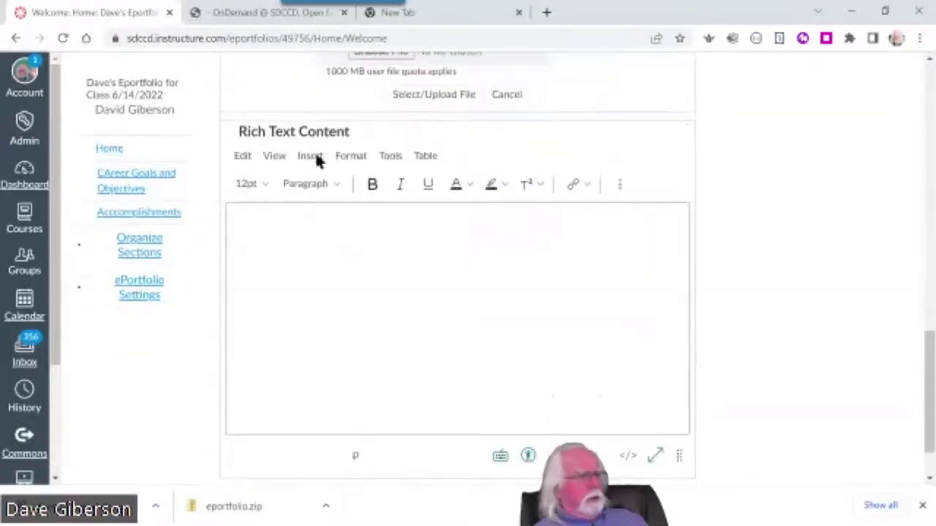
click(617, 184)
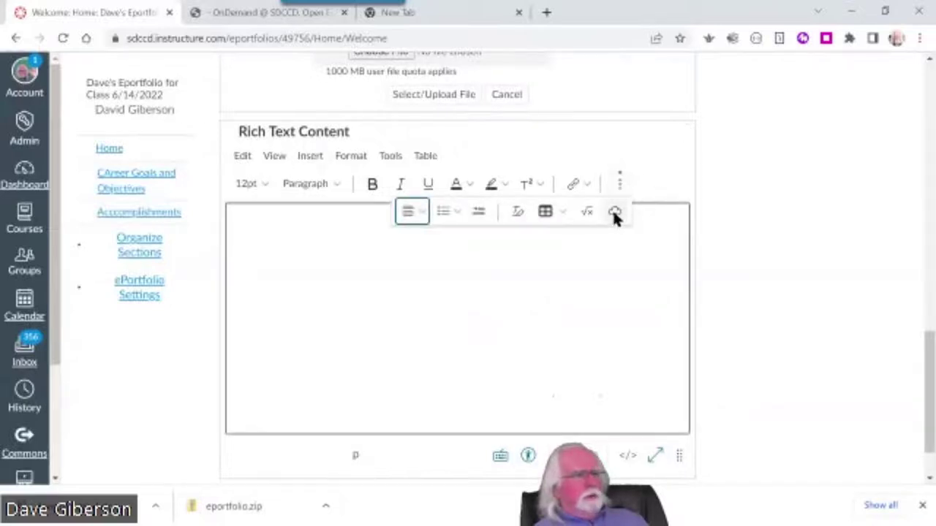
click(615, 213)
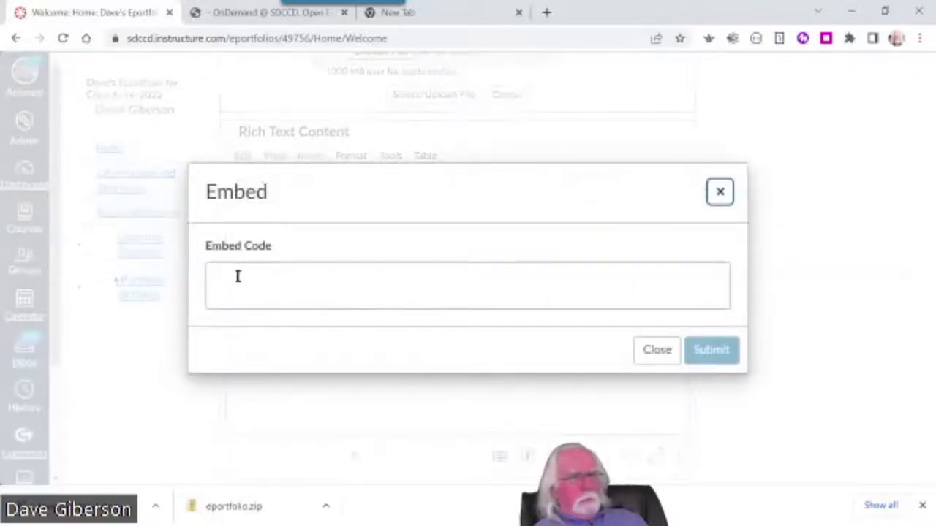
click(656, 349)
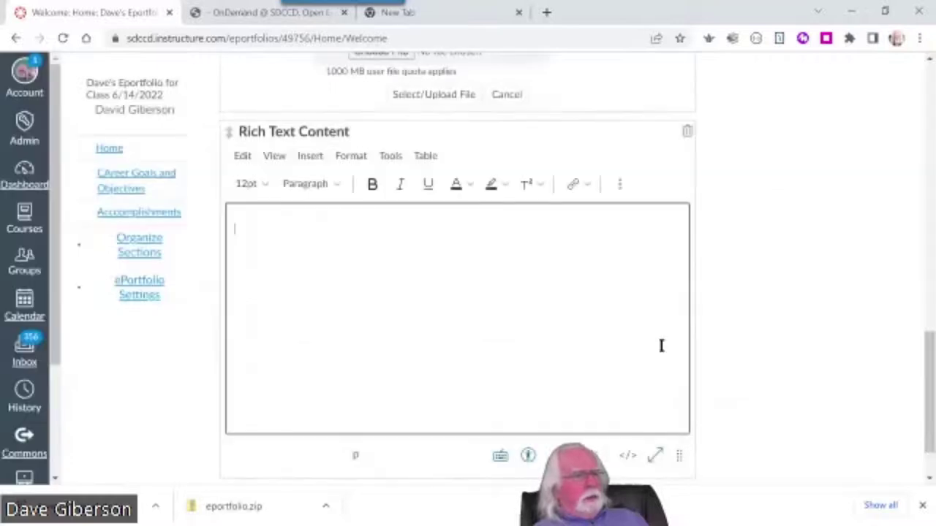
Load sdccd.instructure.com in the new tab and open Canvas Studio's My Library
click(433, 17)
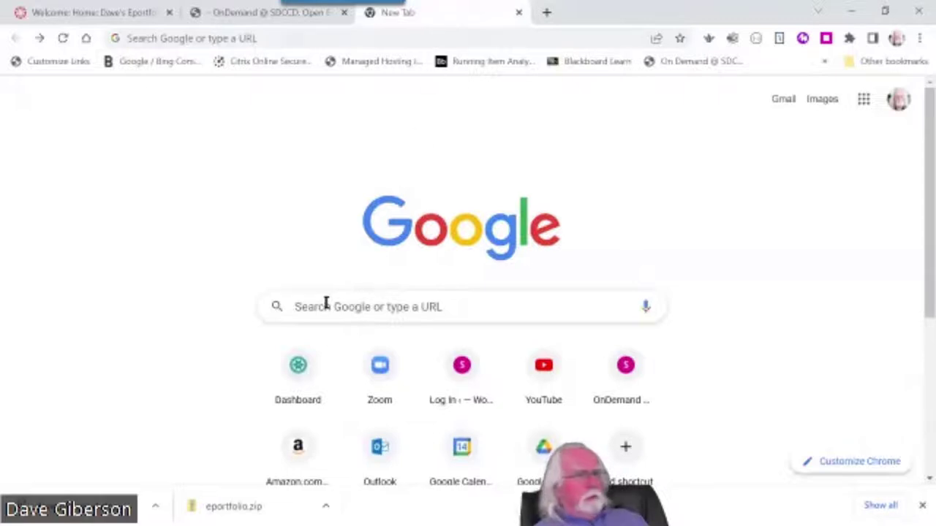
click(285, 36)
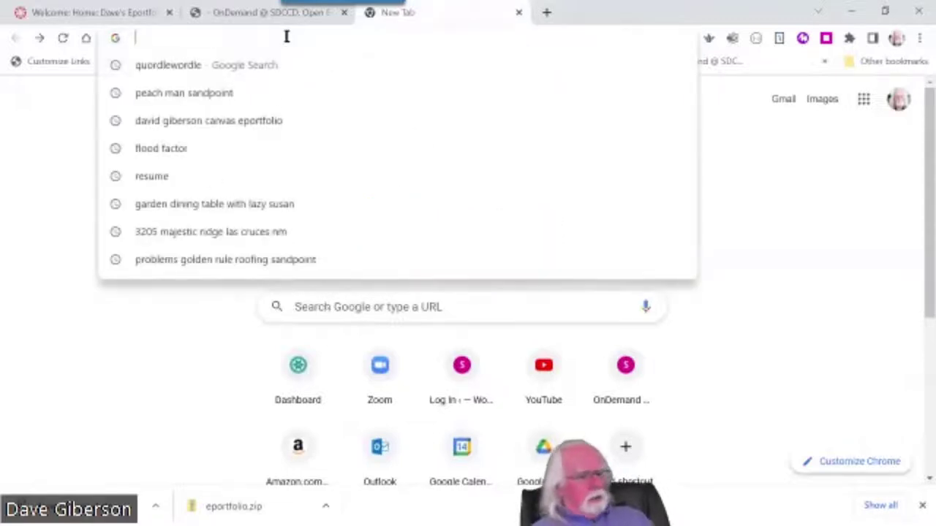
text(sdccd.inst)
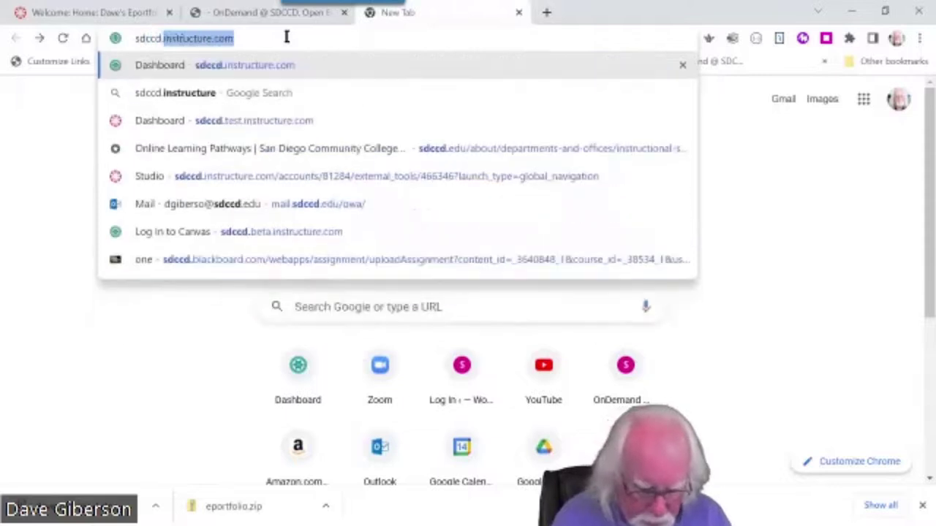
text(ructure.)
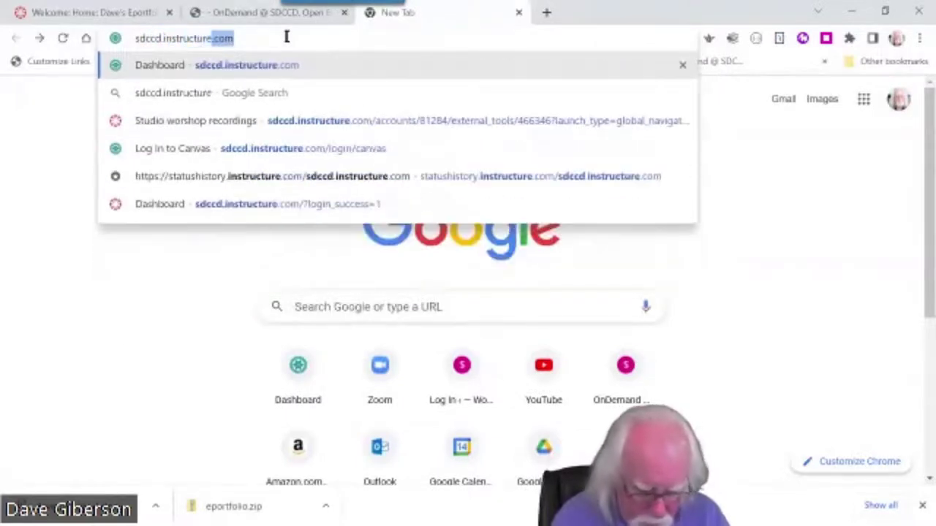
text(com)
key(Return)
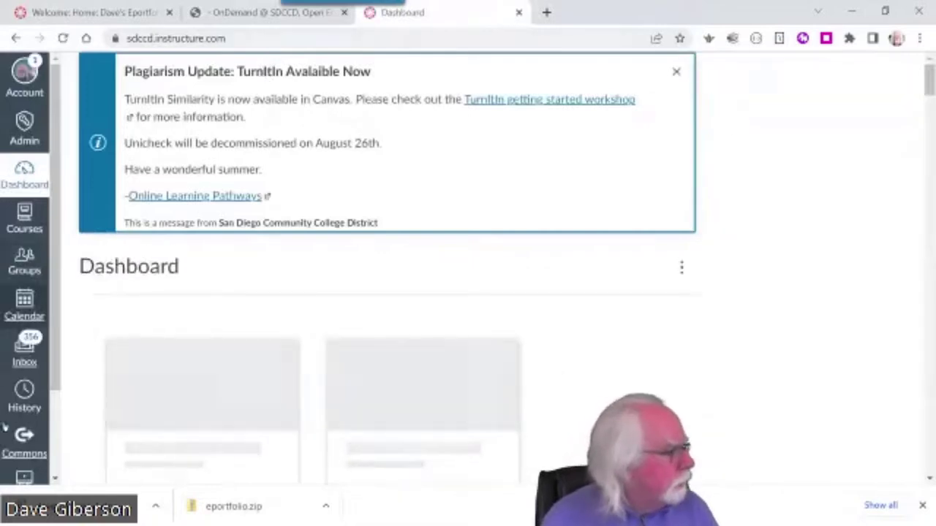
drag(54, 359, 74, 436)
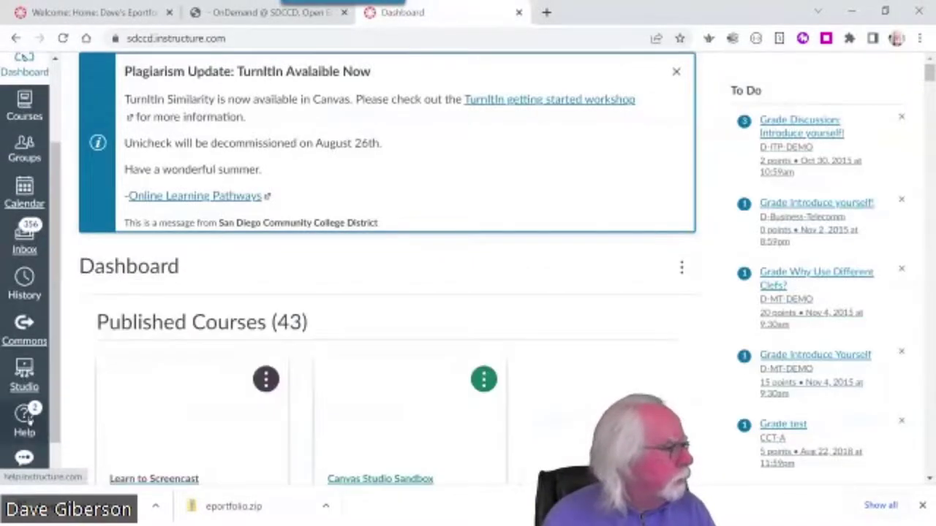
click(25, 413)
click(24, 373)
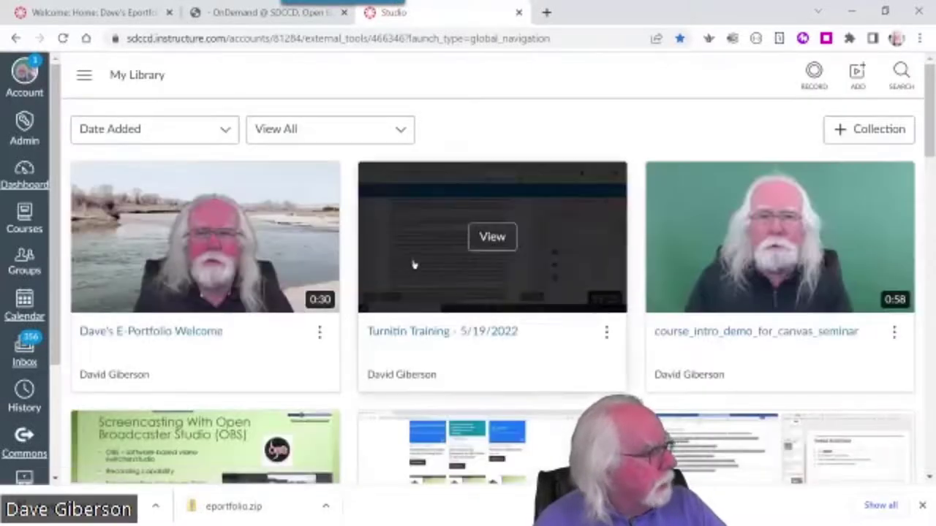
Open the Dave's E-Portfolio Welcome video's Share options on the Links tab
mouse_move(174, 247)
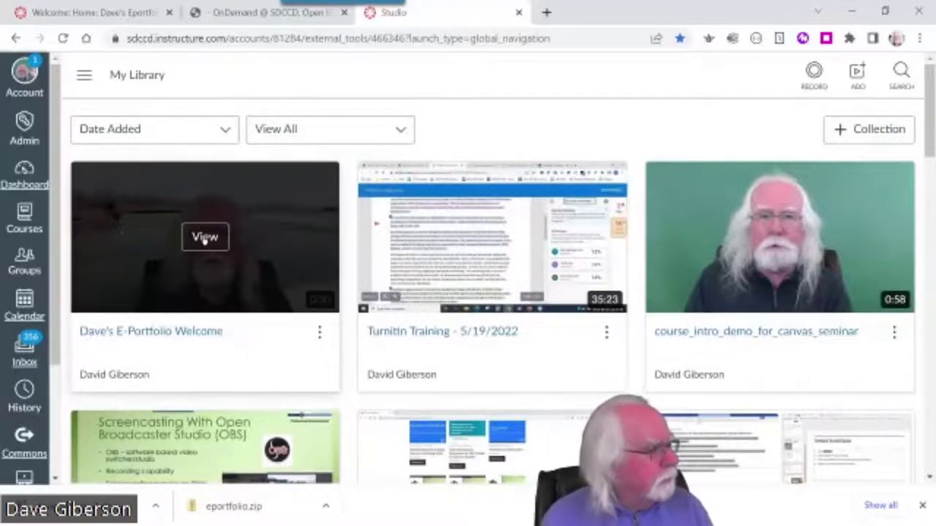
click(205, 238)
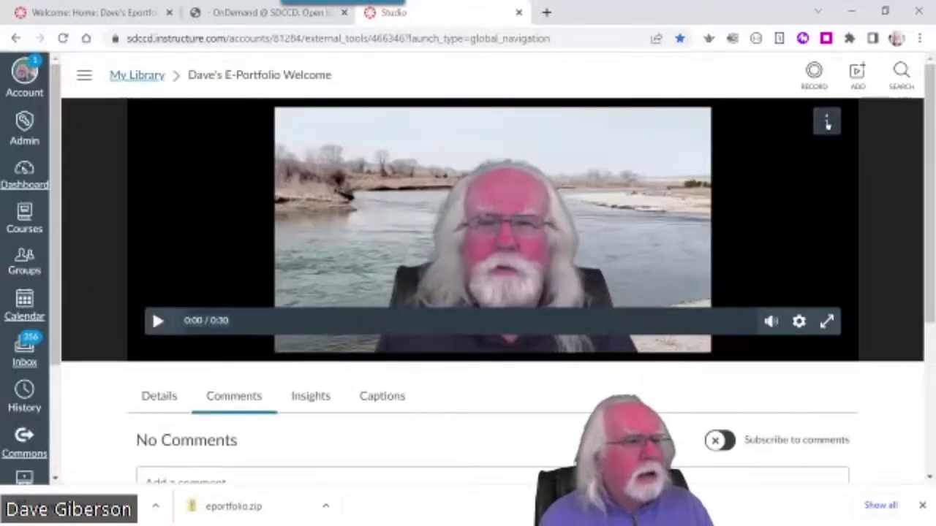
click(826, 123)
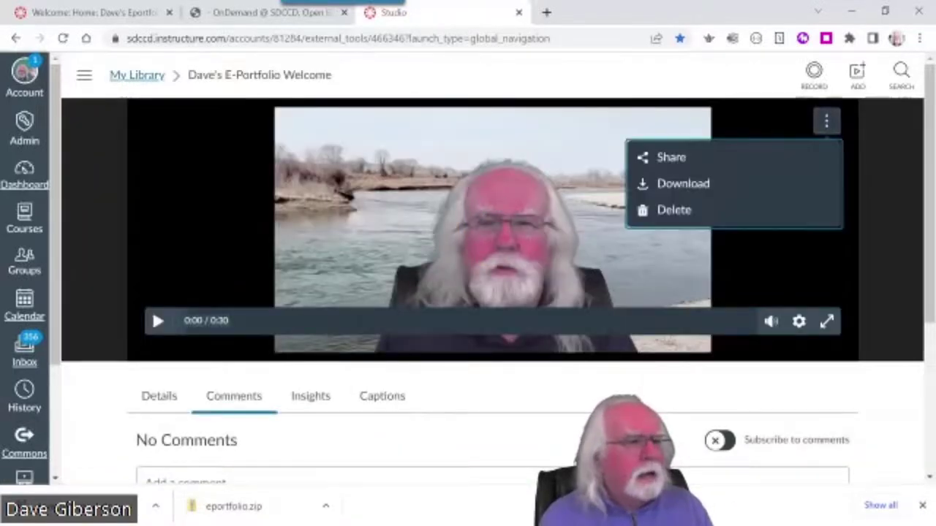
click(678, 161)
click(310, 141)
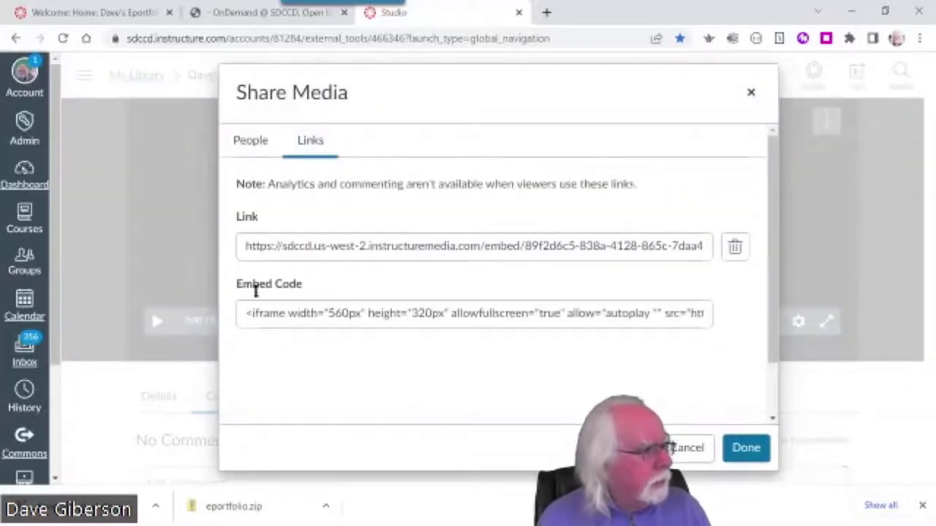
Copy the video's iframe embed code and return to the ePortfolio editor tab
drag(238, 317, 705, 330)
key(ctrl+c)
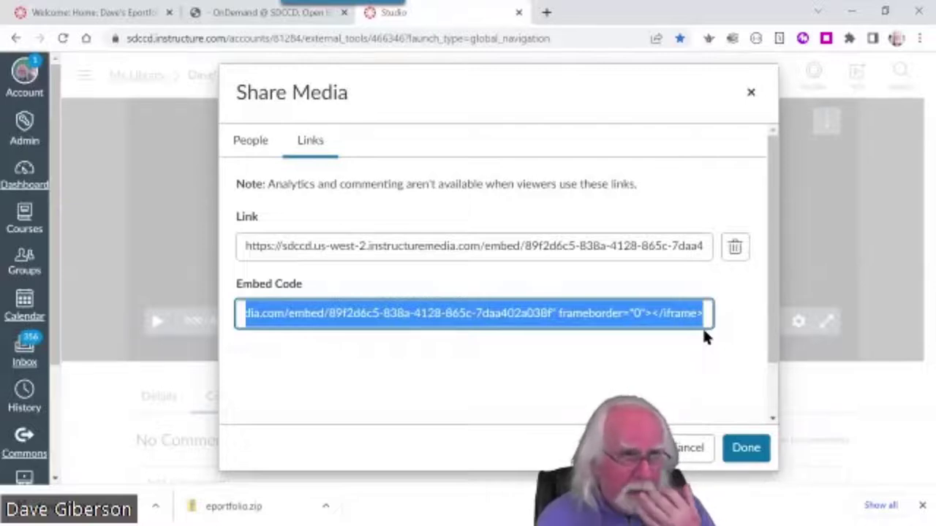
right_click(645, 320)
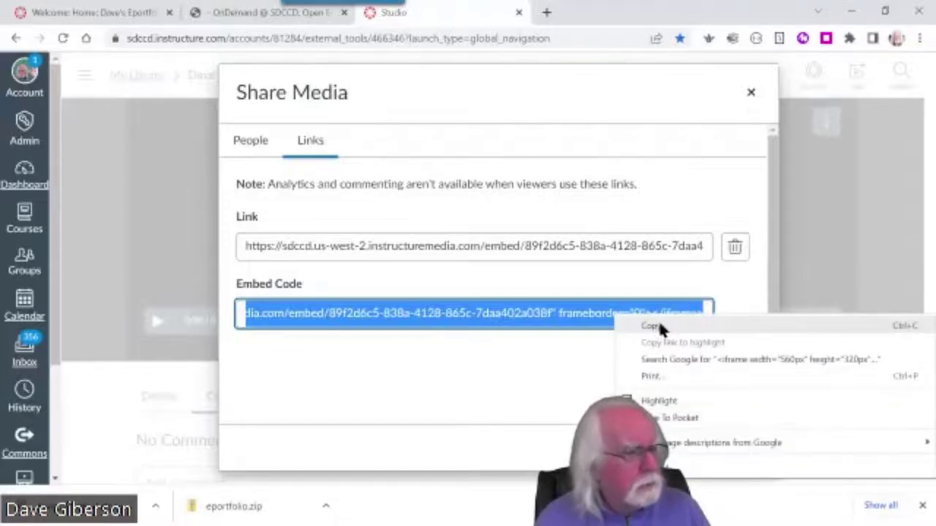
click(657, 320)
click(746, 447)
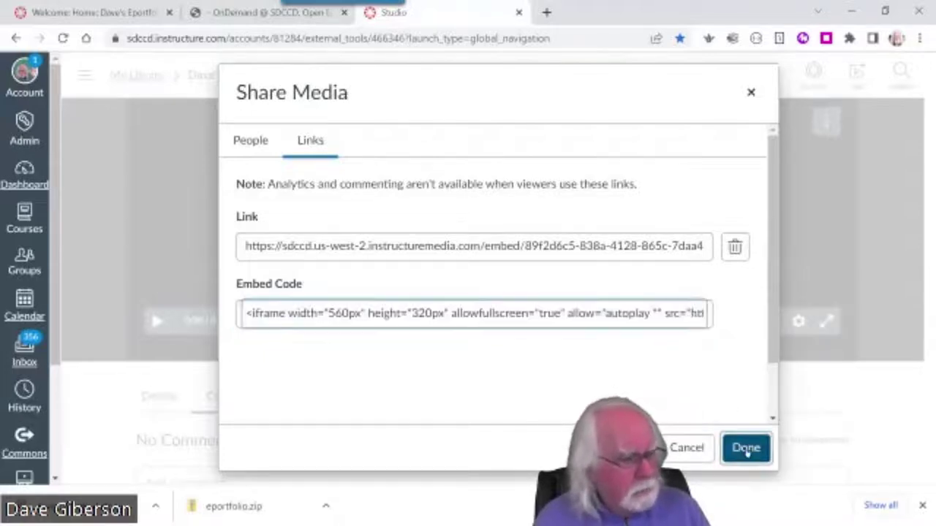
click(100, 15)
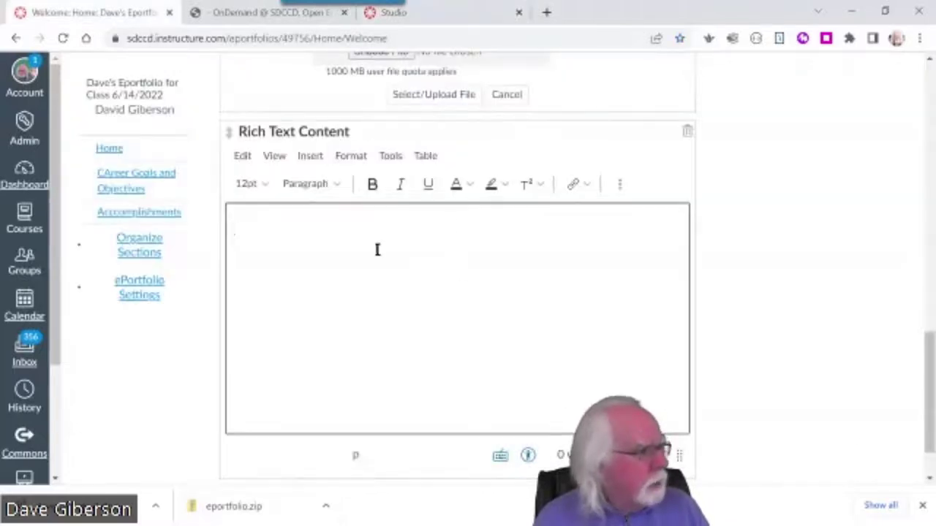
Paste the copied Canvas Studio iframe code via ⋮ > Embed and submit it into the Rich Text block
click(619, 184)
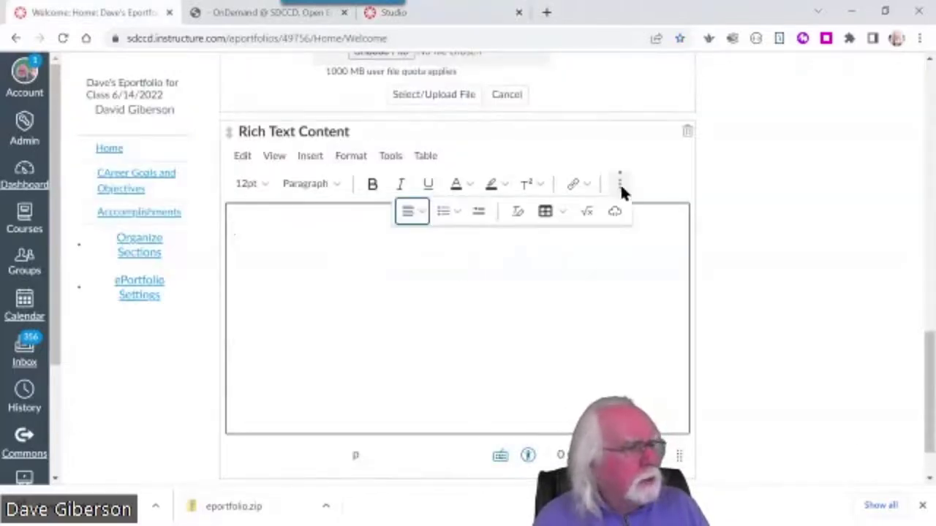
click(615, 212)
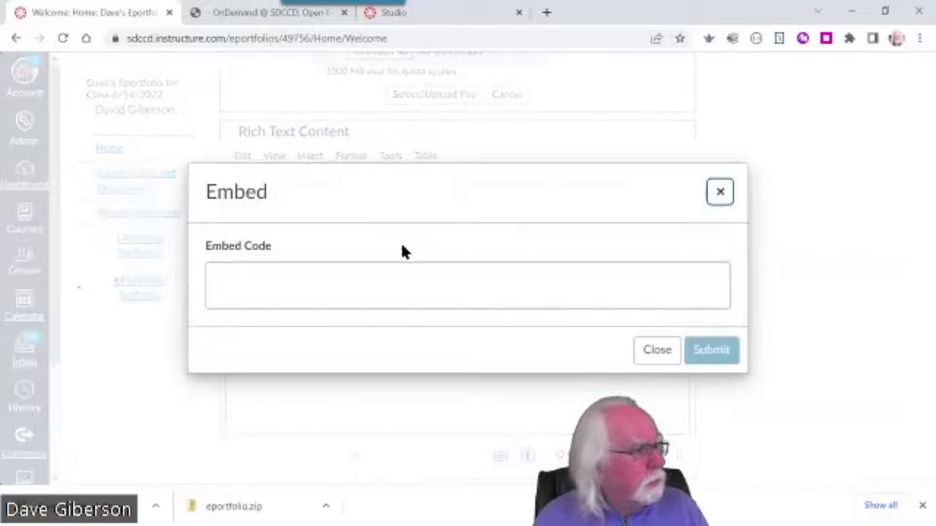
click(248, 270)
right_click(255, 282)
click(300, 355)
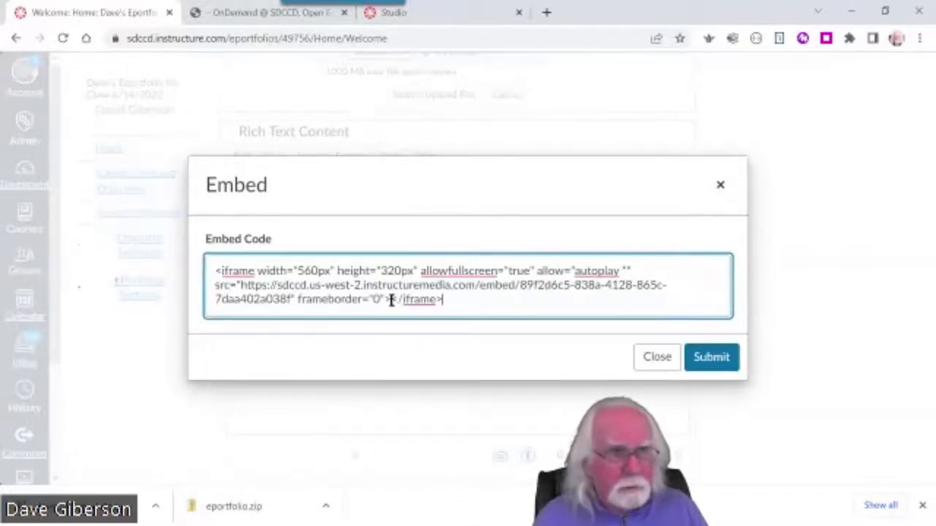
click(711, 357)
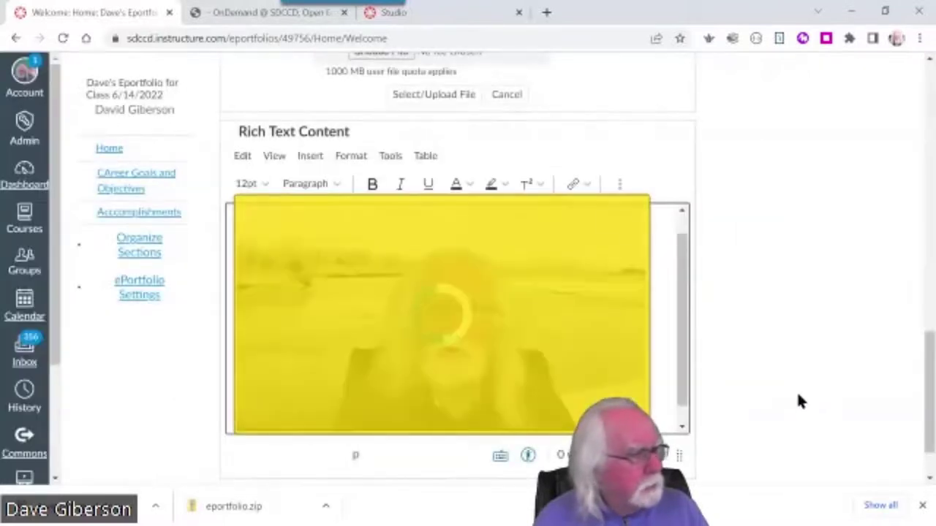
drag(680, 366, 679, 311)
scroll(930, 408, down, 2)
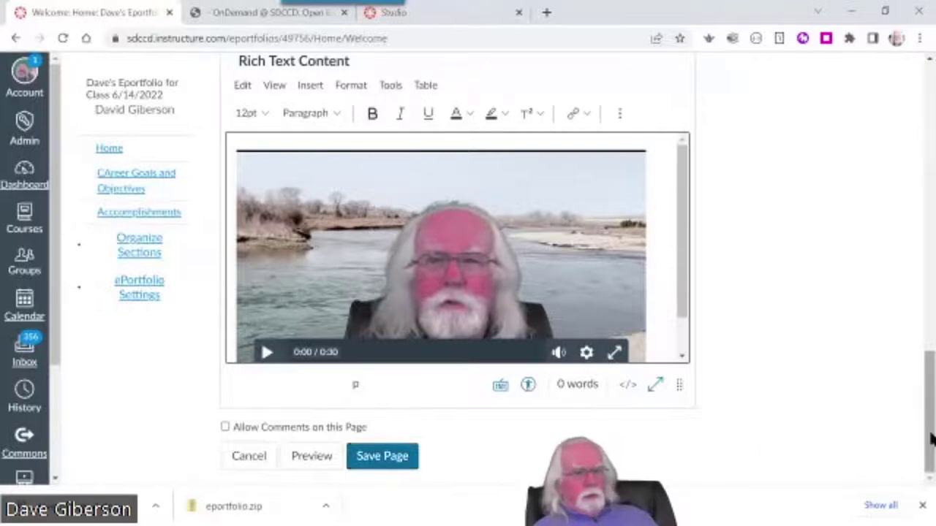
scroll(929, 432, up, 2)
drag(930, 379, 929, 115)
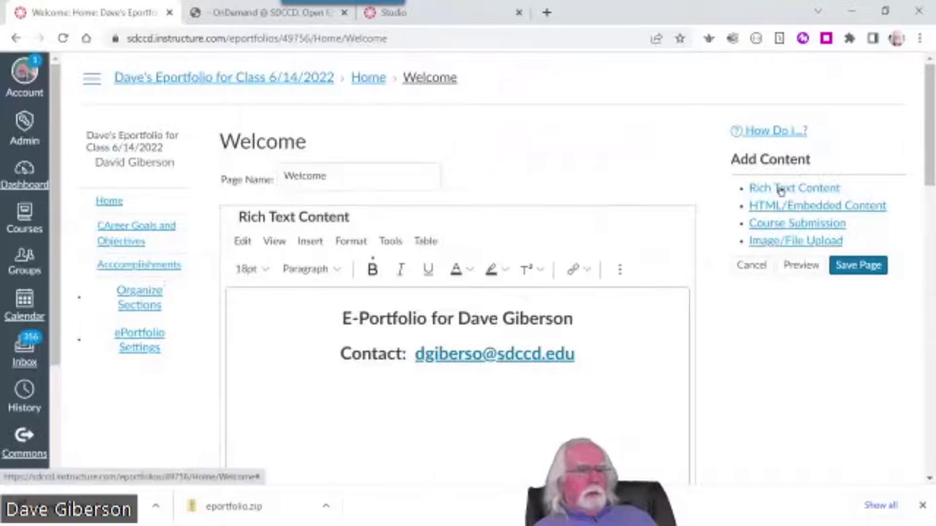
Save the Welcome page with the embedded video below the image
drag(927, 181, 927, 467)
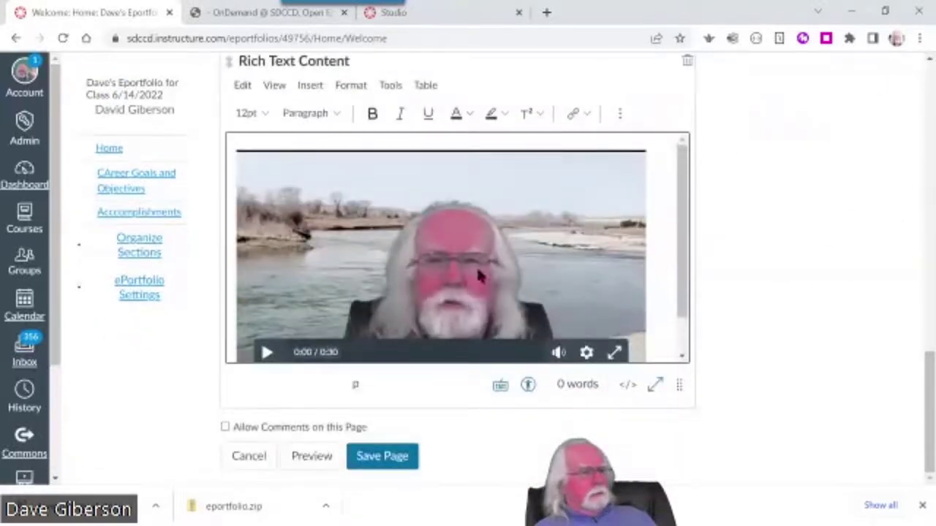
click(616, 113)
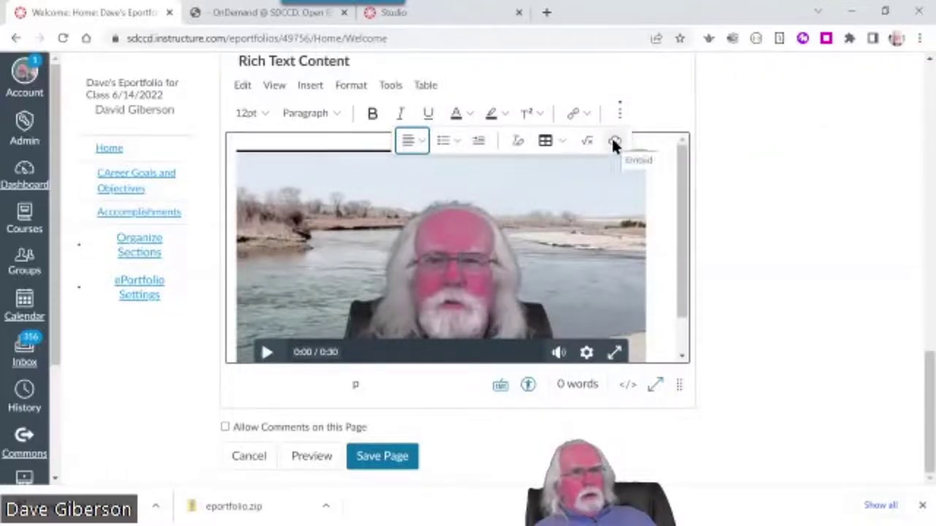
click(381, 457)
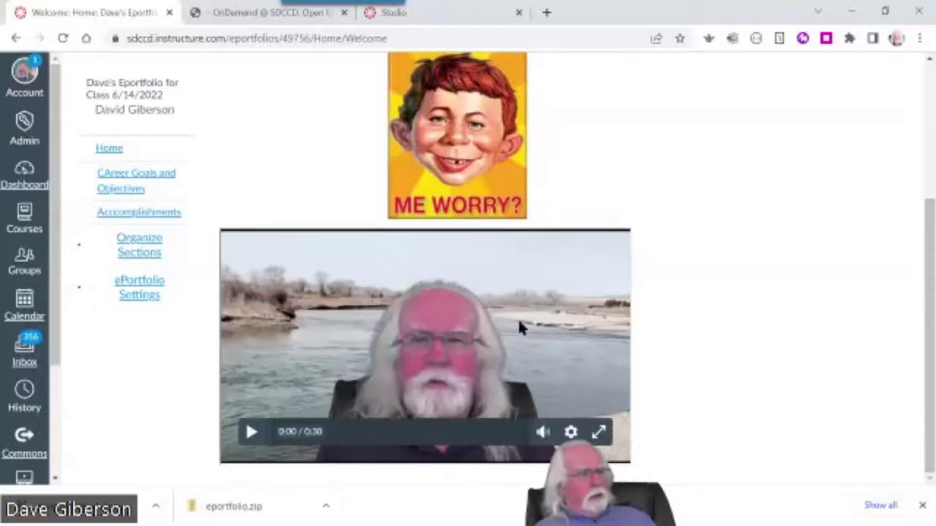
Play the embedded video to test it, pausing at 0:07
click(251, 433)
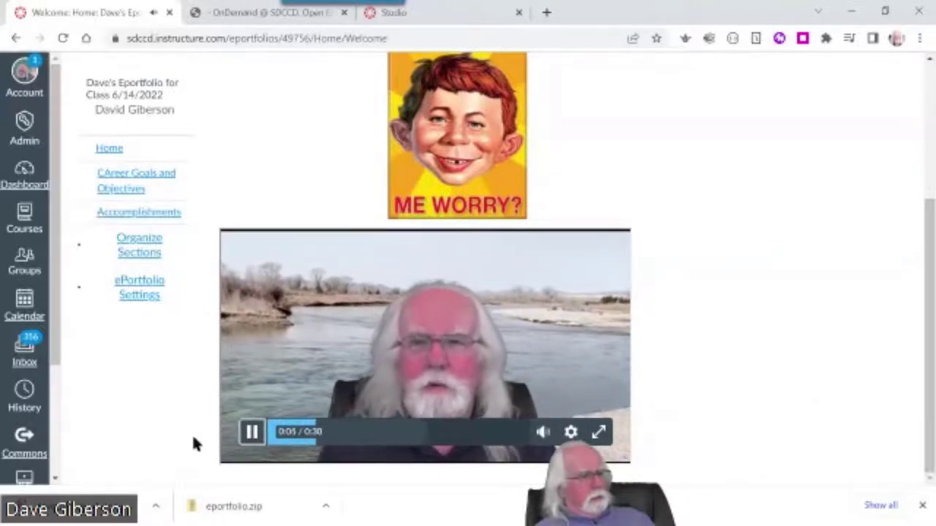
click(254, 436)
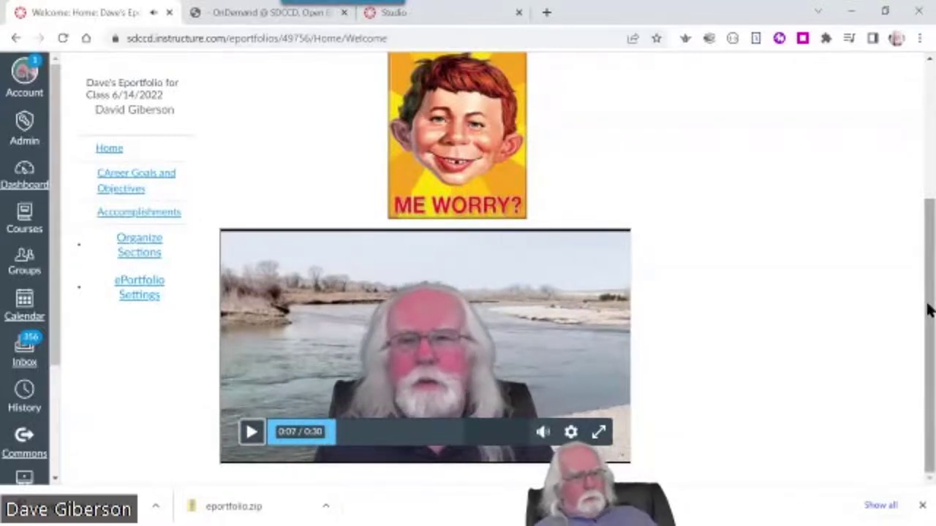
drag(927, 311, 926, 109)
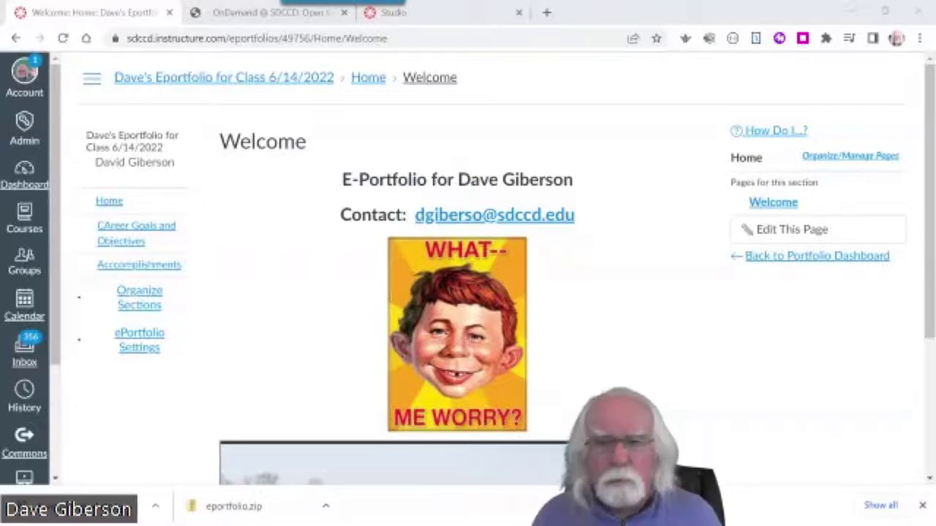
In the maximized Firefox window, dismiss the DNS notice and open My Portfolio from Account > ePortfolios
key(alt+Tab)
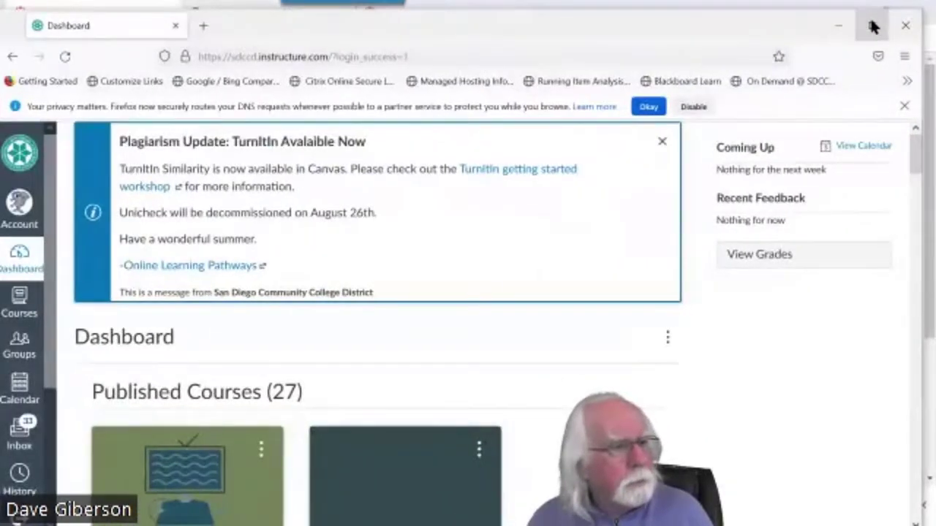
click(870, 24)
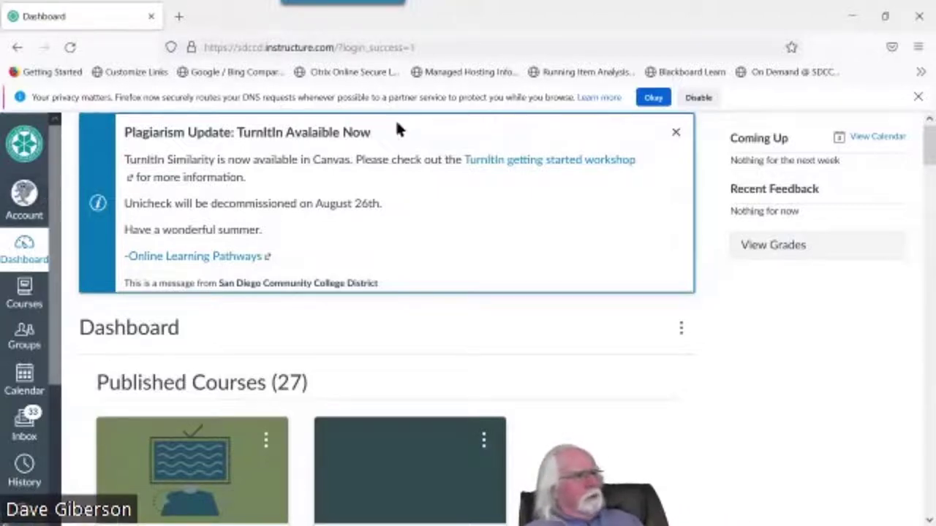
click(915, 97)
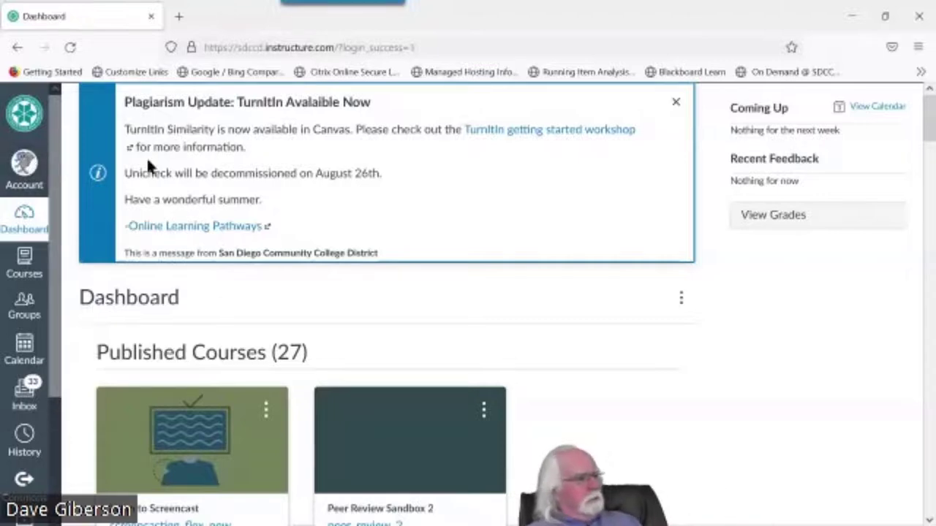
click(24, 170)
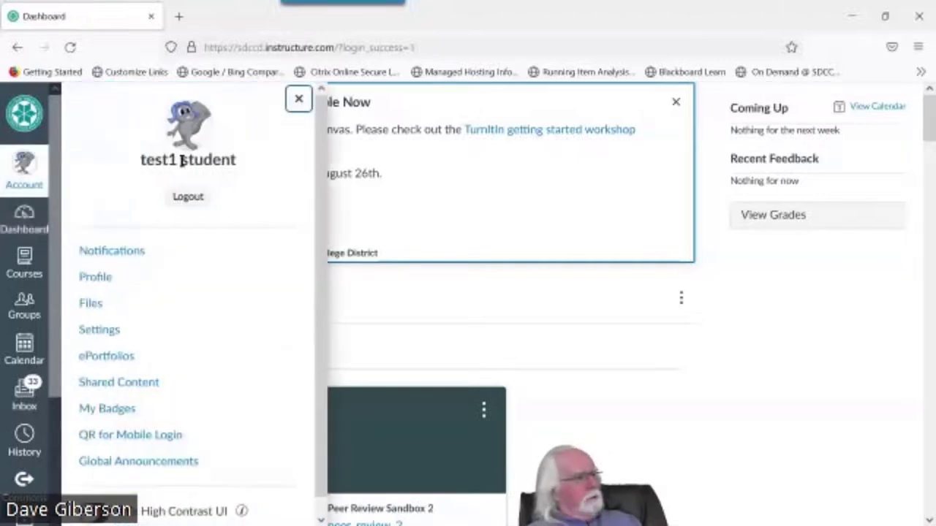
click(115, 364)
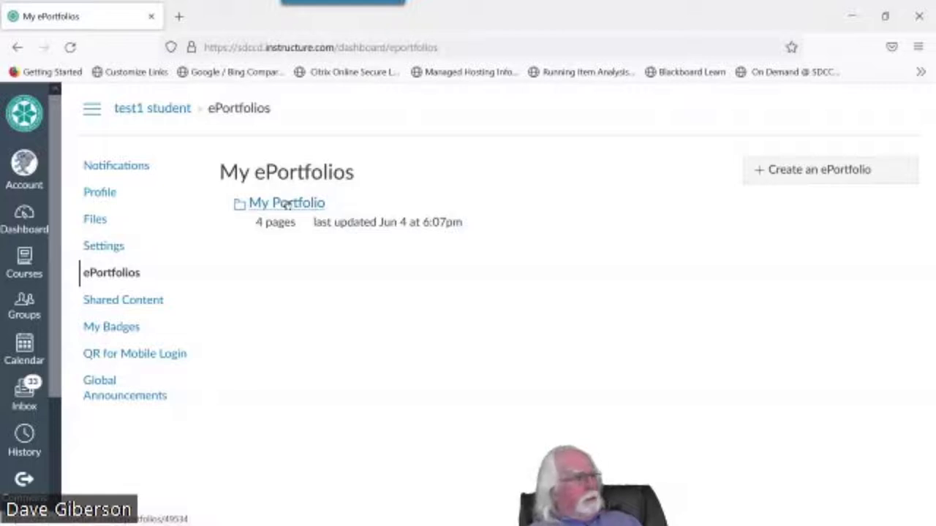
click(287, 205)
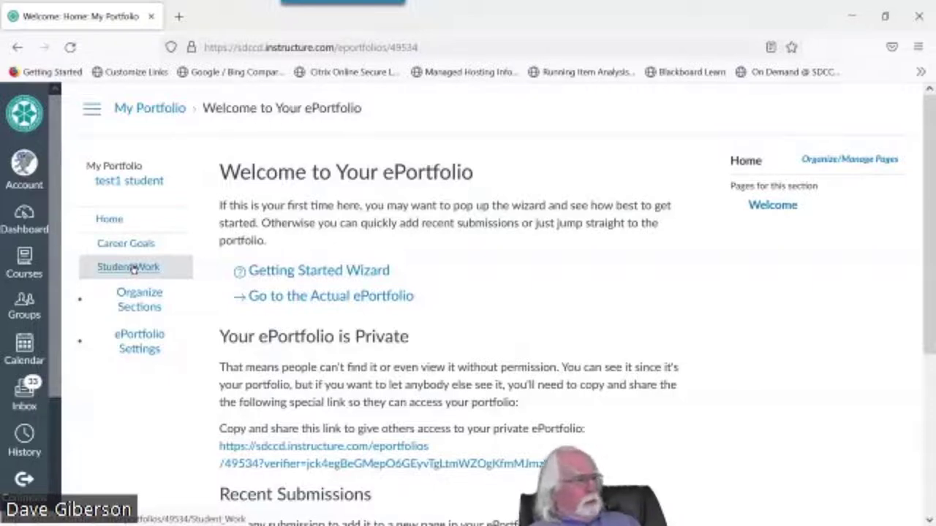
Open the Student Work section's My Canvas Submissions page and start its submitted video
click(133, 269)
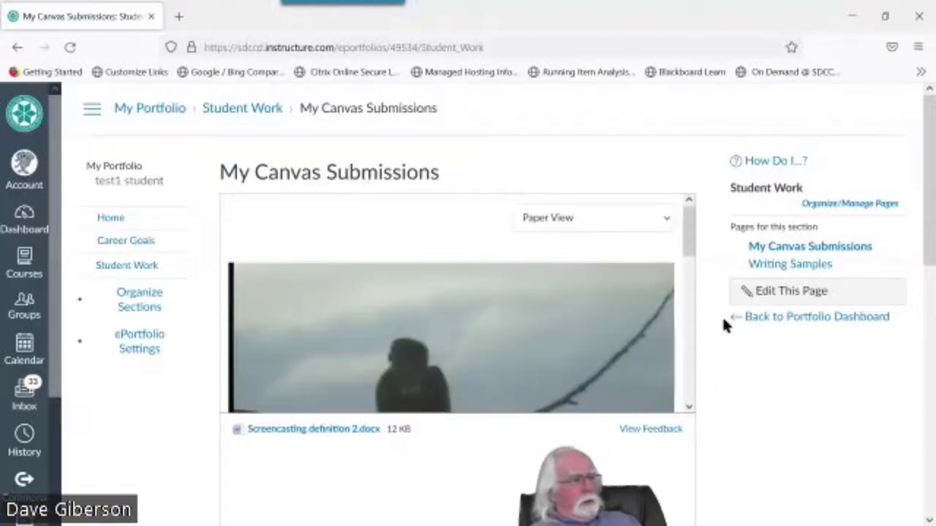
drag(688, 232, 689, 220)
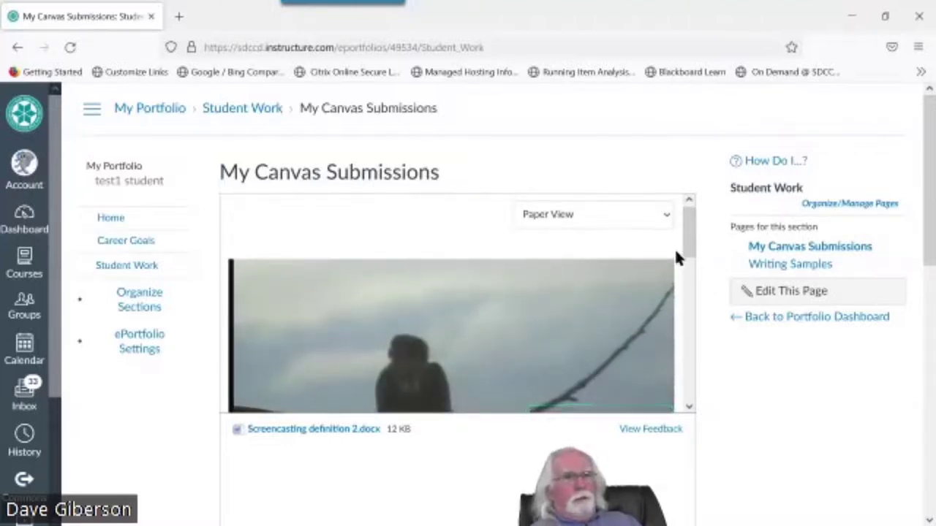
drag(690, 244, 691, 272)
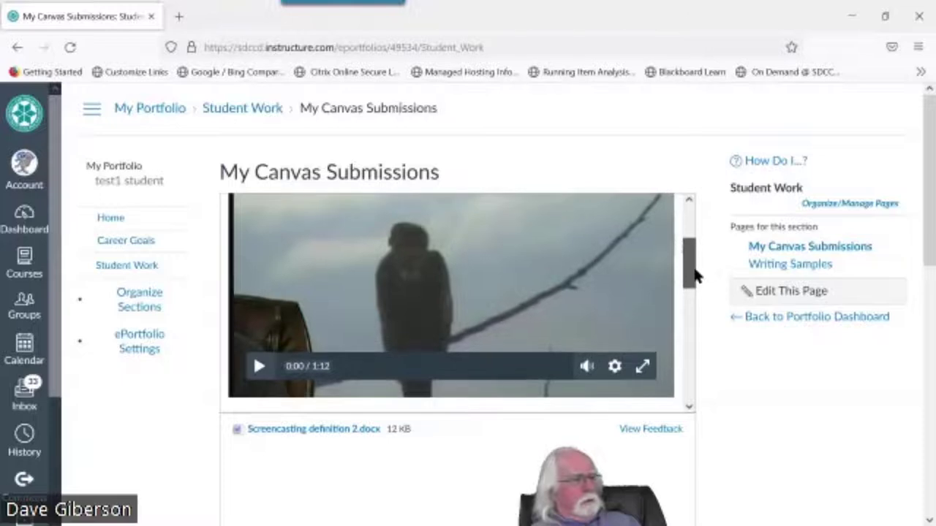
click(259, 367)
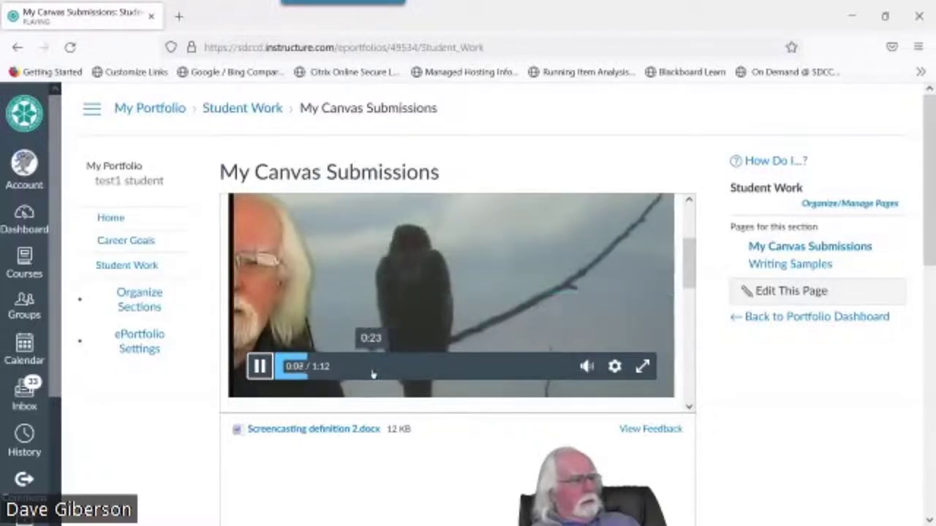
Skip the video ahead through 0:23, 0:38, 0:50, 0:55 and 1:04, pausing at 1:09
click(375, 369)
click(434, 369)
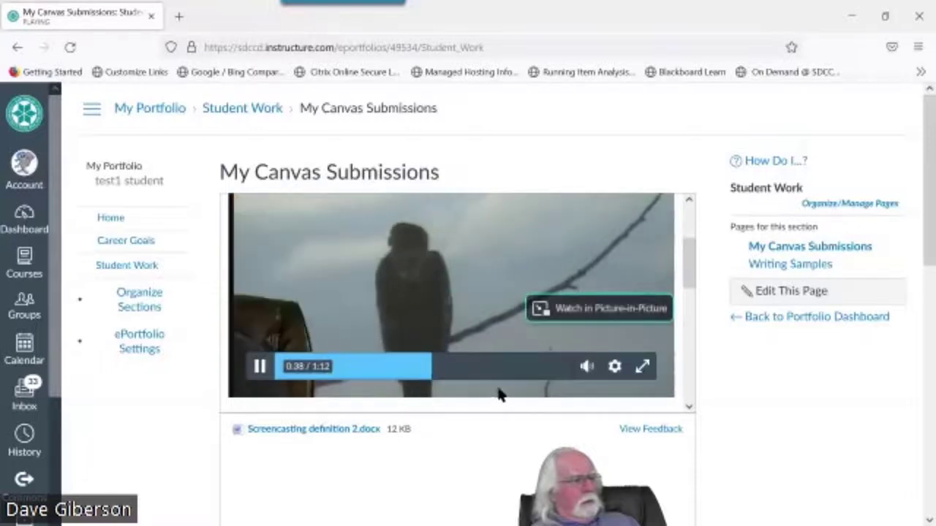
click(480, 374)
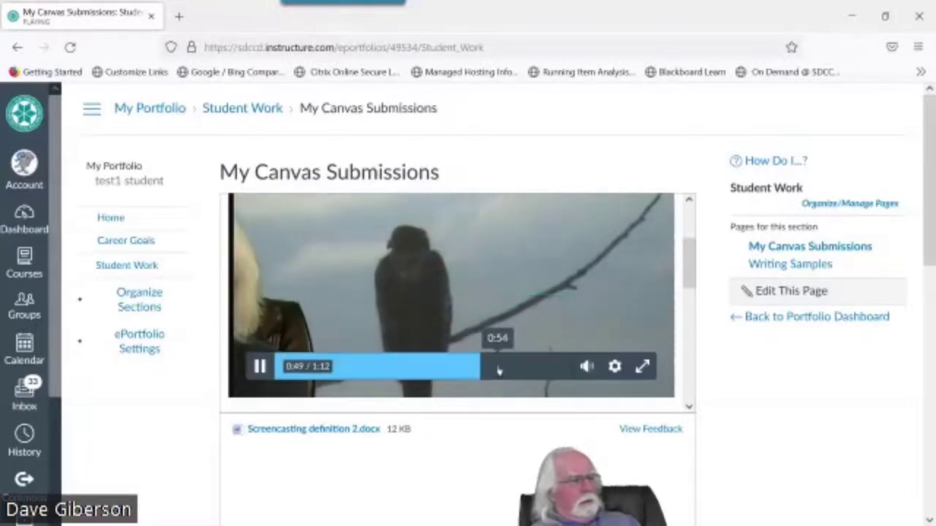
click(503, 374)
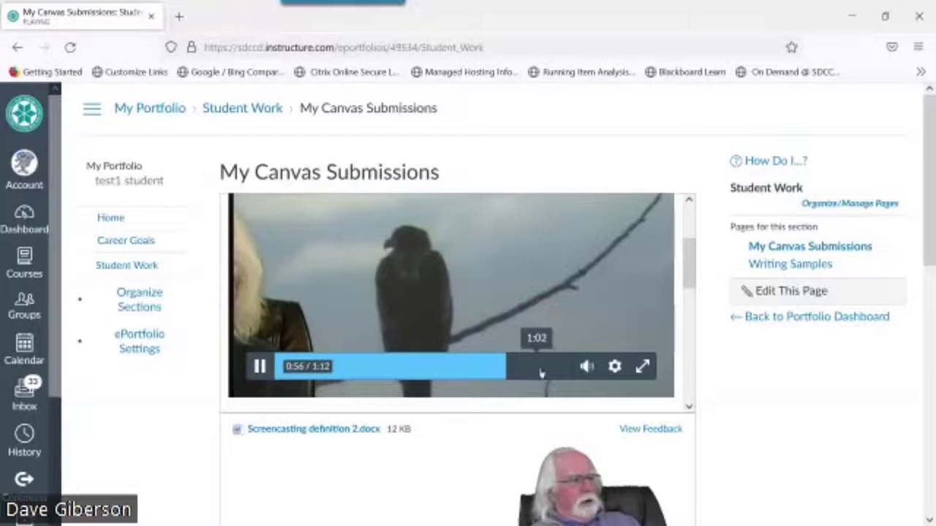
click(539, 370)
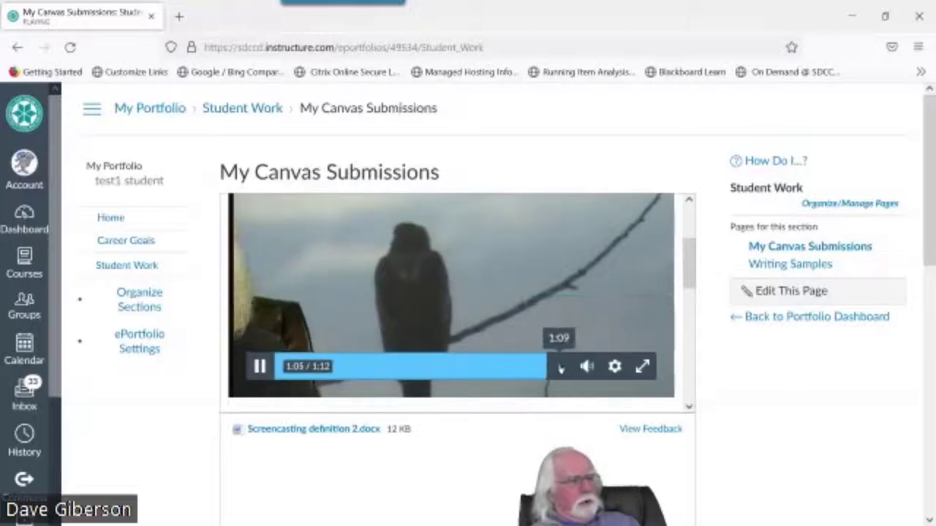
click(553, 371)
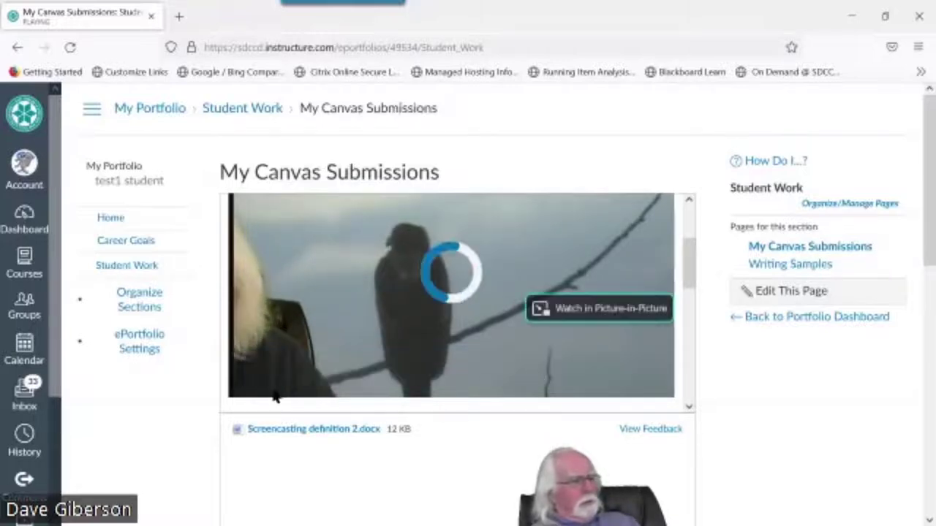
click(259, 368)
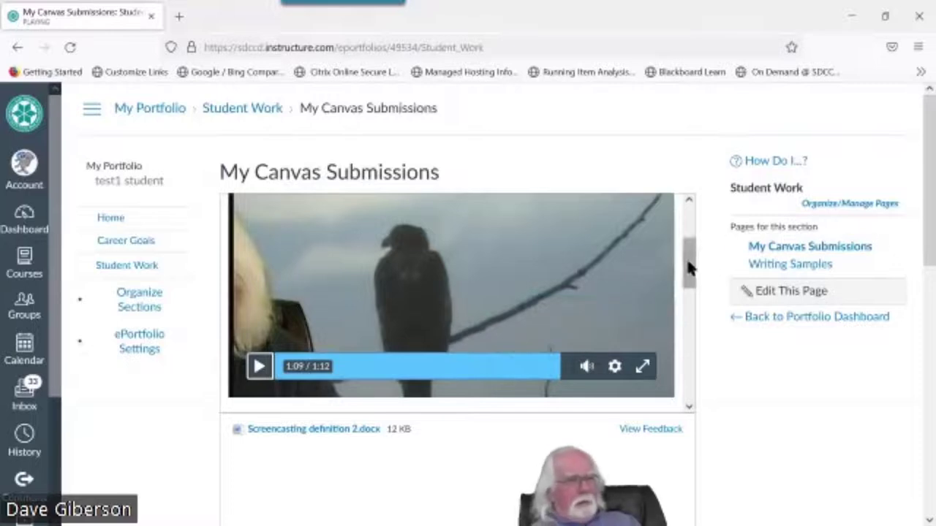
drag(690, 268, 690, 328)
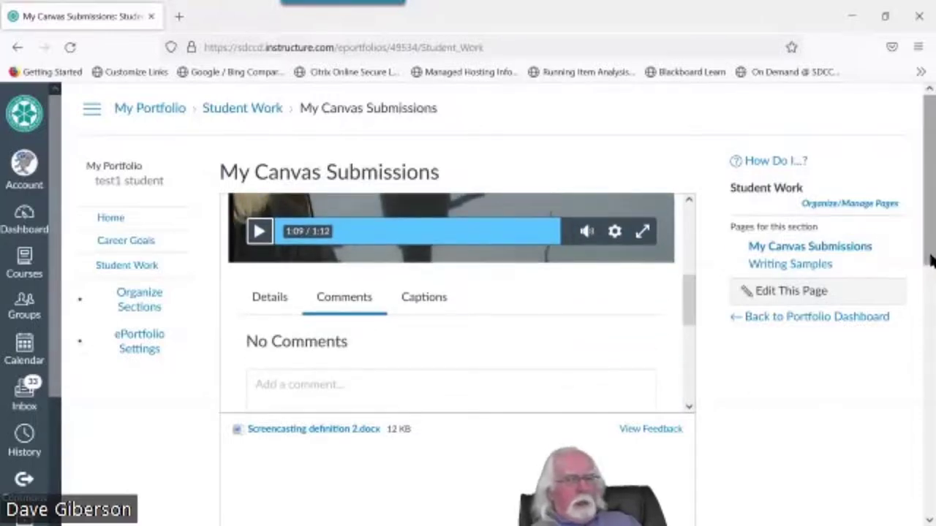
Open the Screencasting definition 2.docx attachment preview and toggle its Canvas navigation menu
drag(929, 262, 930, 364)
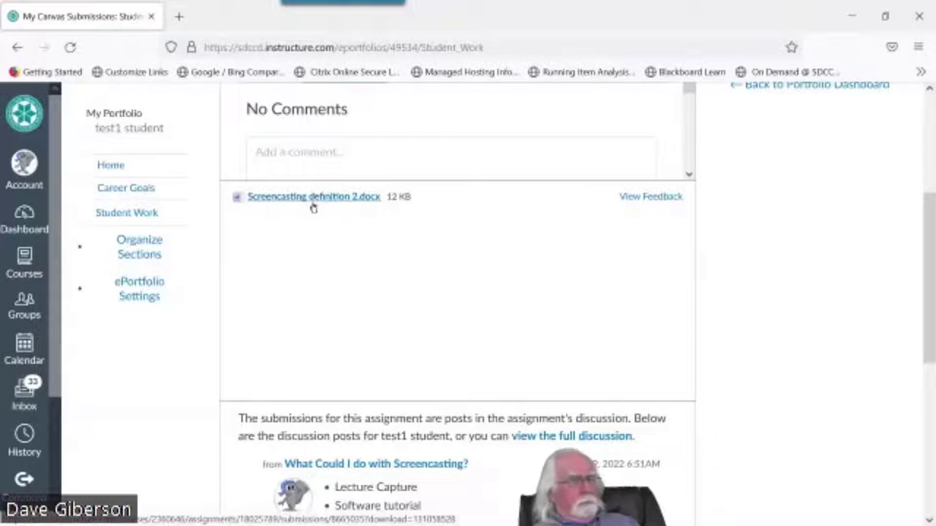
click(319, 198)
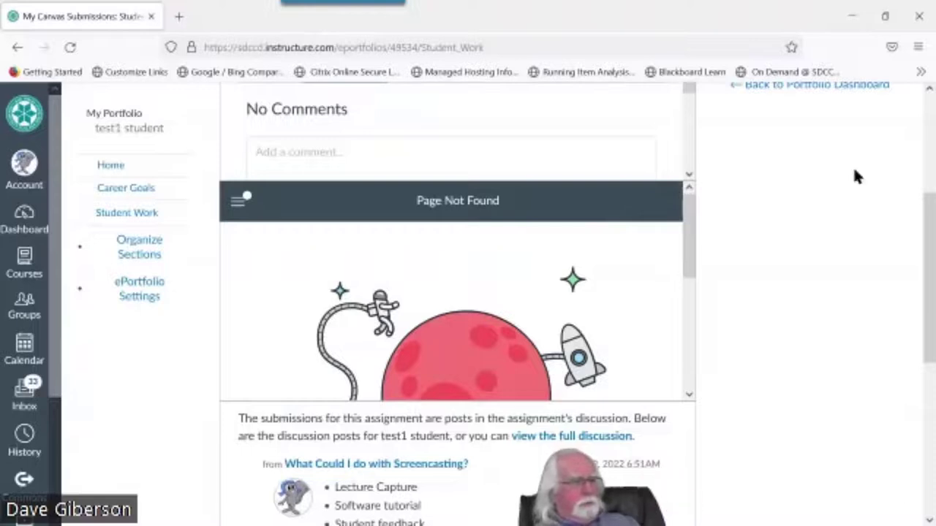
drag(681, 253, 414, 215)
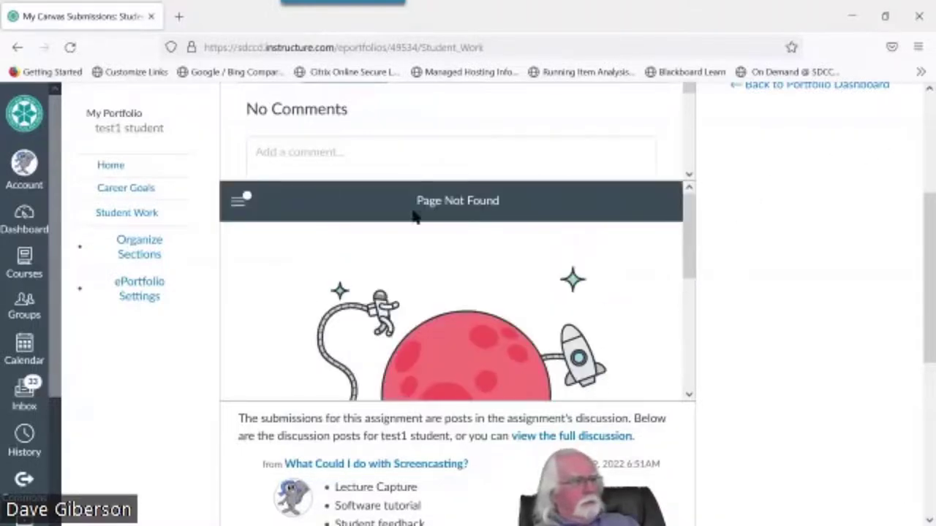
click(237, 204)
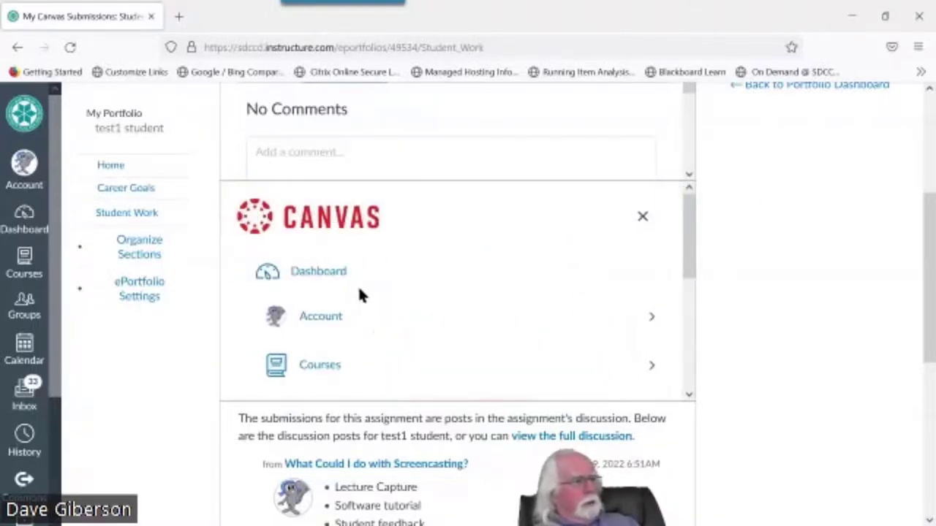
key(Escape)
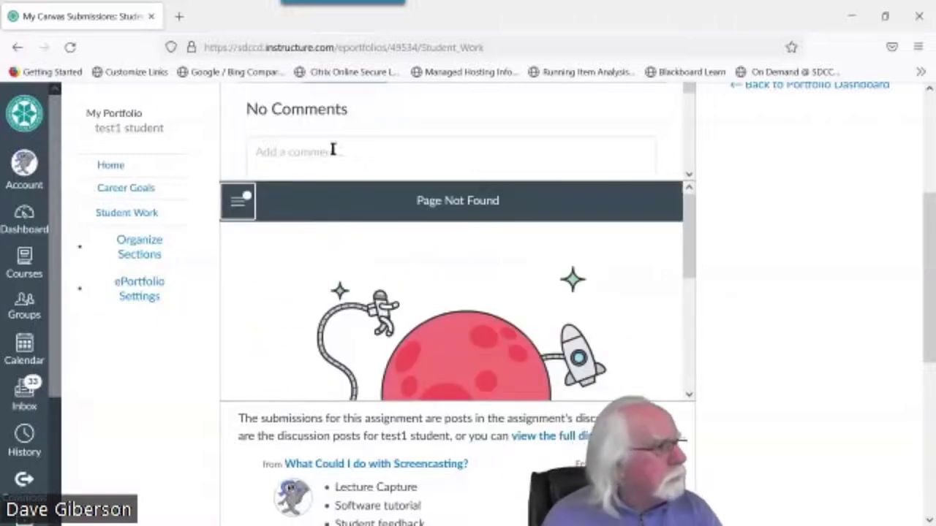
Dismiss the comment box and reload the My Canvas Submissions page after the Page Not Found preview
scroll(678, 83, up, 5)
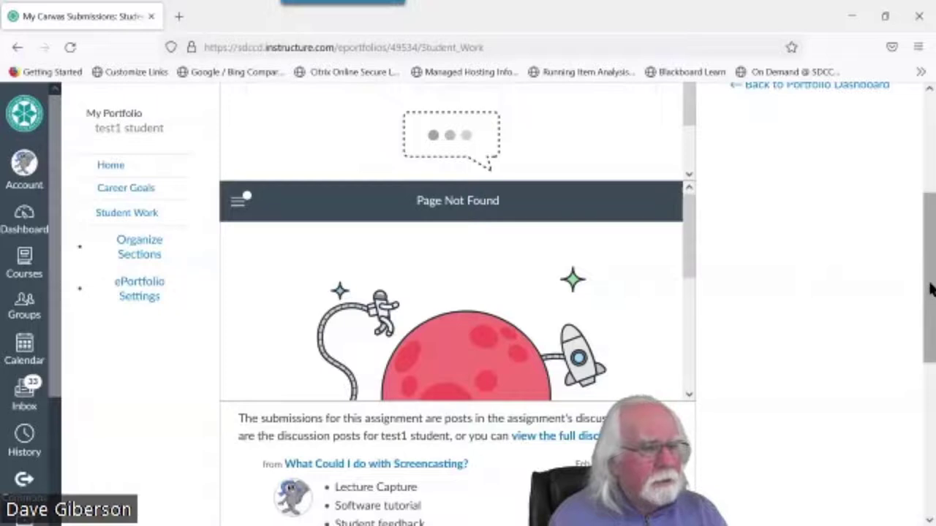
drag(930, 288, 692, 225)
click(573, 198)
click(410, 384)
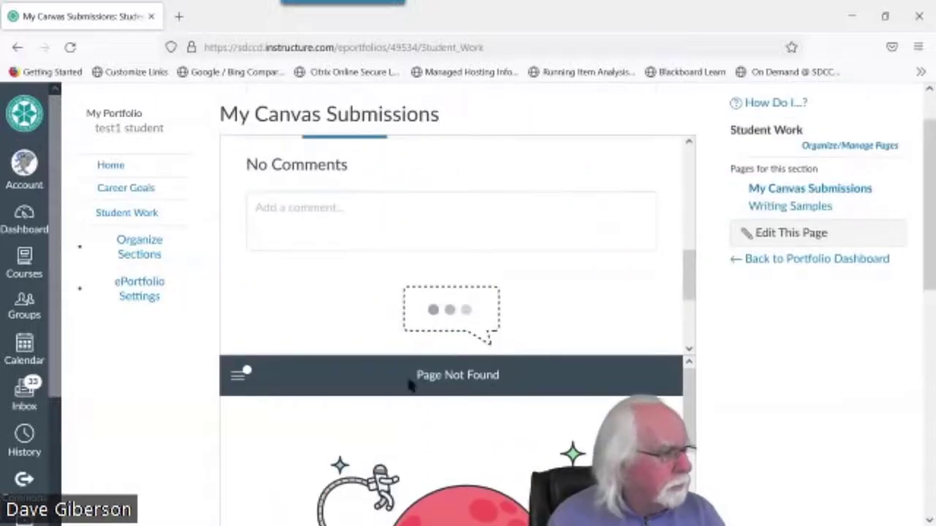
click(70, 46)
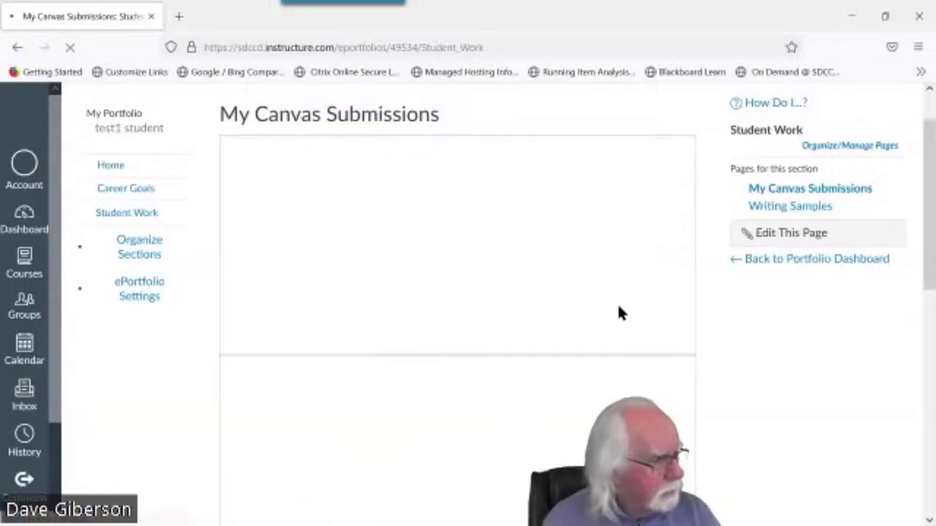
Open View Feedback for Screencasting definition 2.docx and scroll through its preview
scroll(728, 380, down, 3)
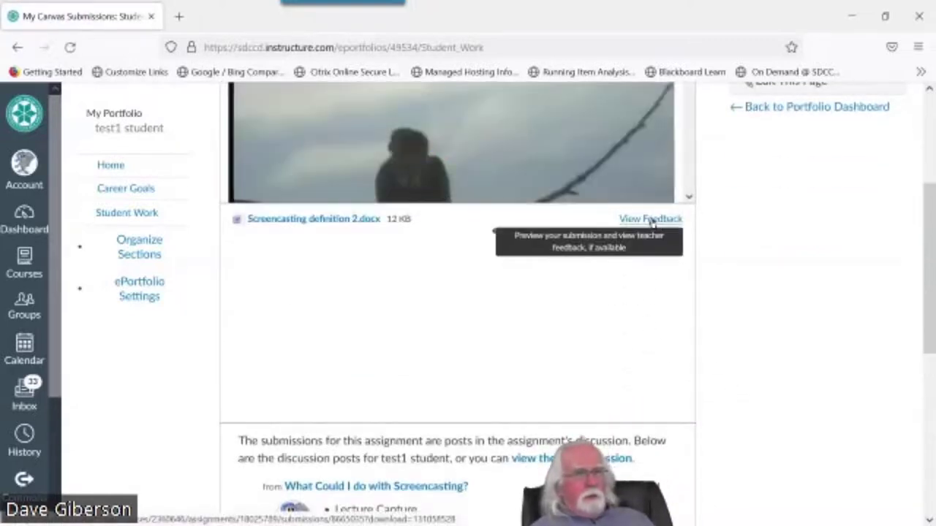
click(651, 219)
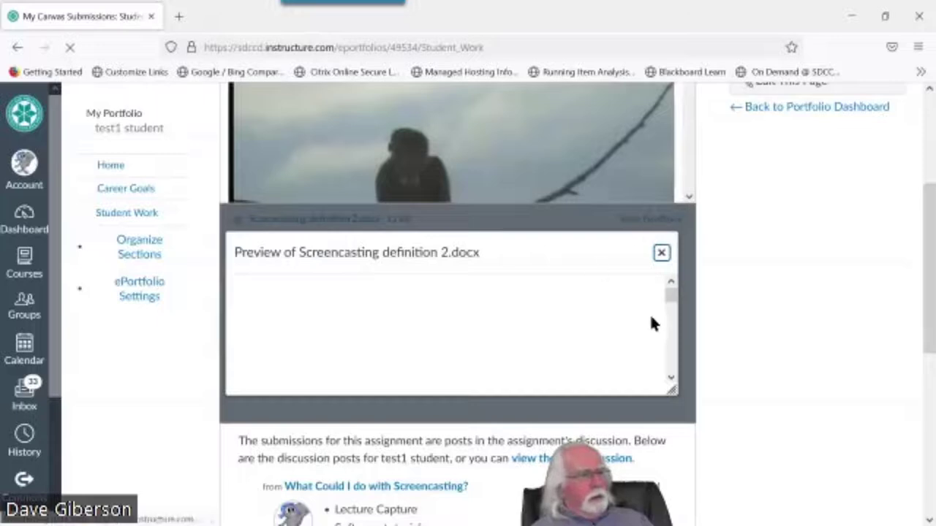
mouse_move(671, 305)
mouse_down()
mouse_move(674, 338)
mouse_move(672, 319)
mouse_up()
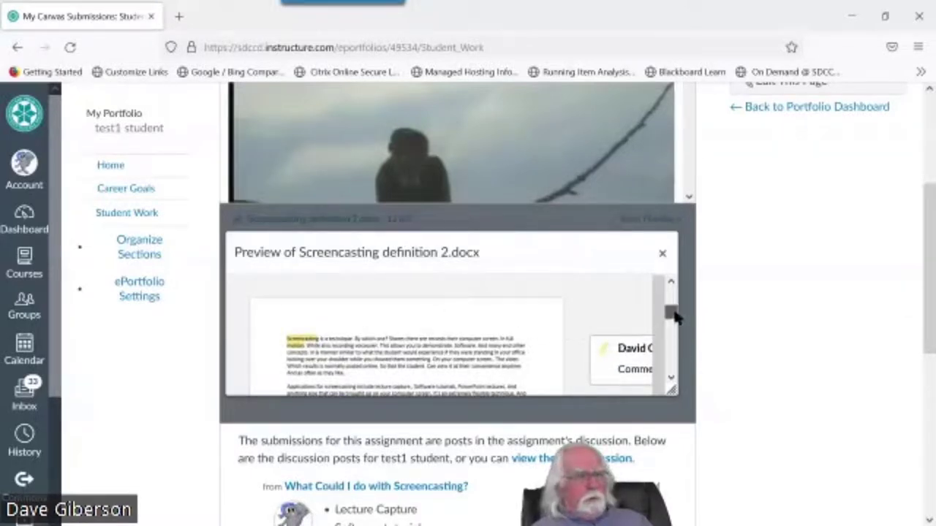
drag(672, 313, 674, 368)
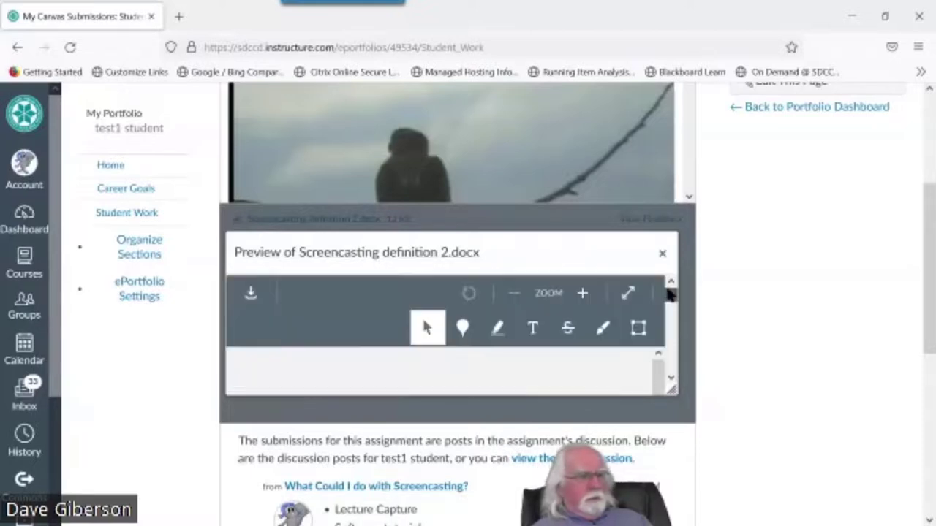
drag(931, 319, 931, 416)
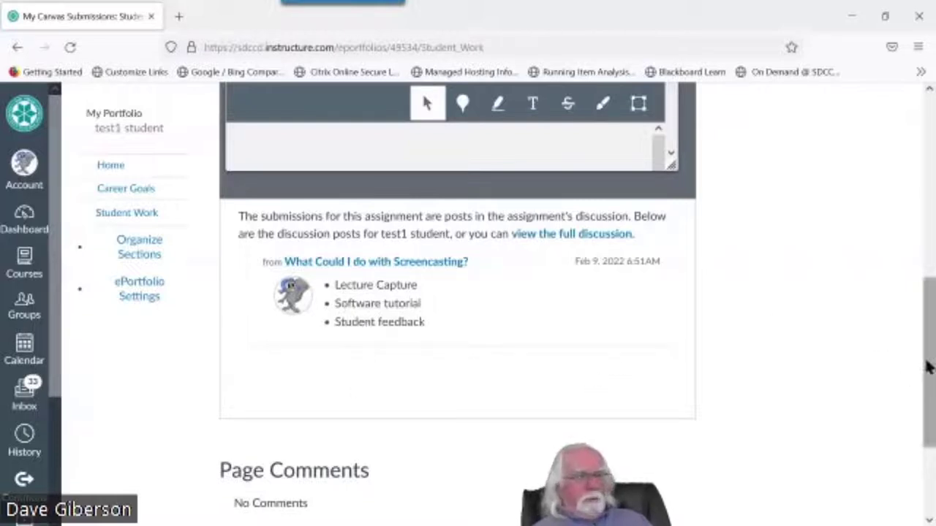
drag(928, 370, 930, 144)
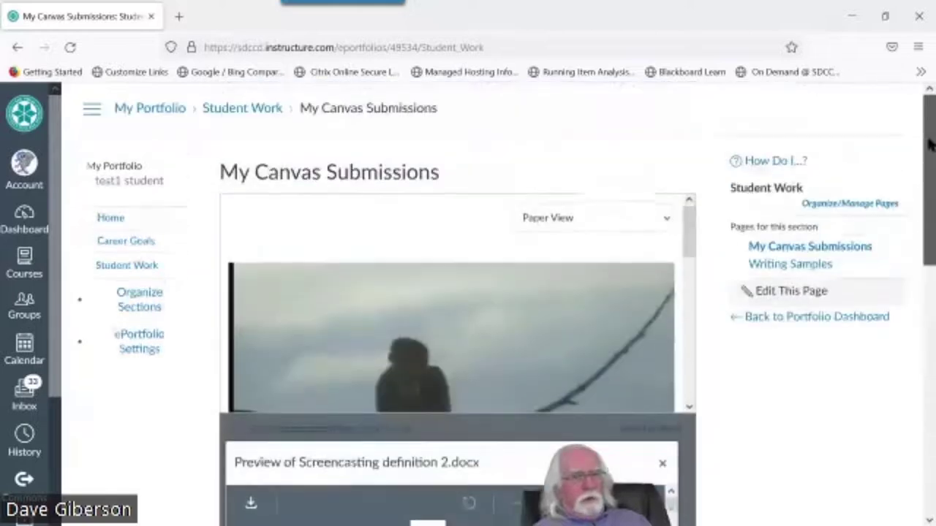
Edit the My Canvas Submissions page, add a Course Submission section, and browse the submission list
click(791, 291)
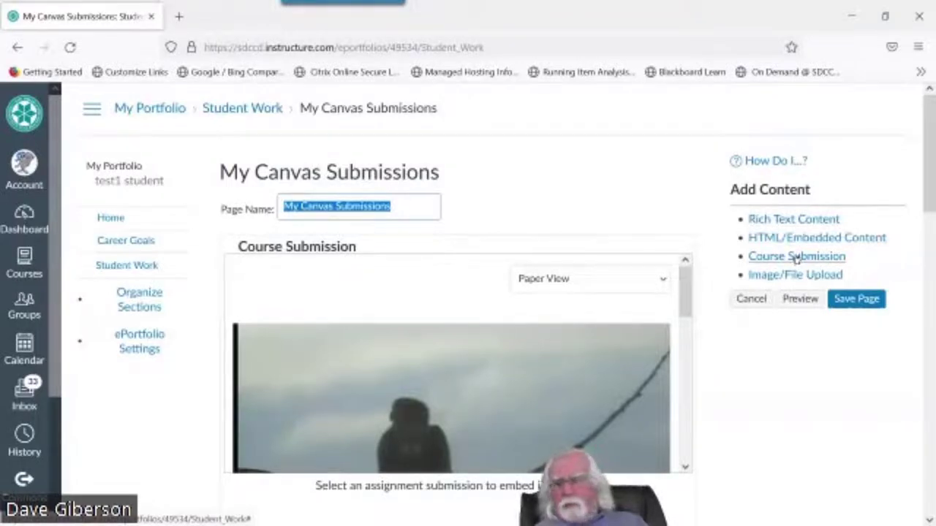
click(795, 257)
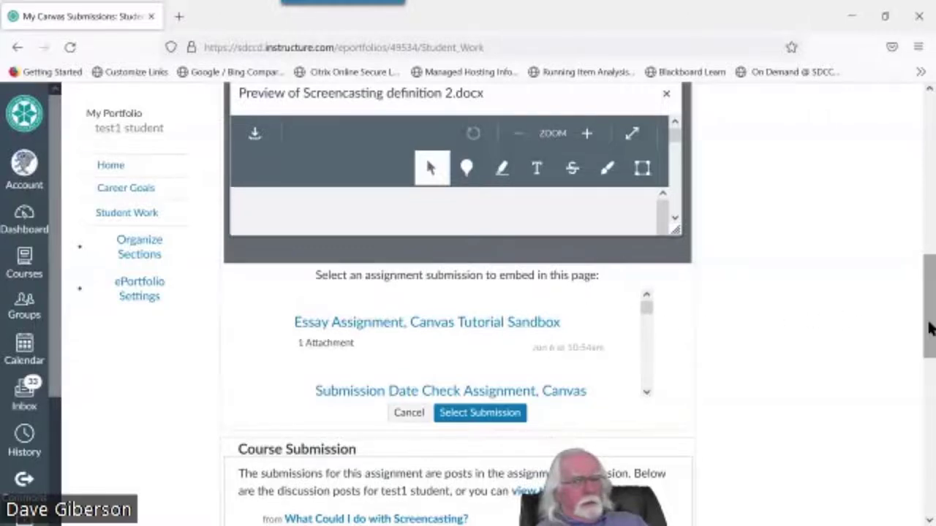
drag(931, 328, 933, 290)
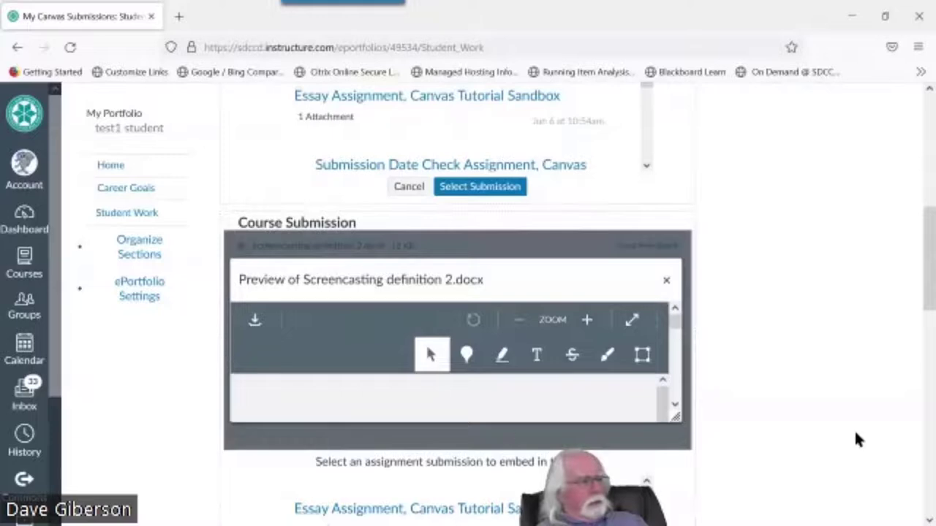
scroll(850, 435, down, 4)
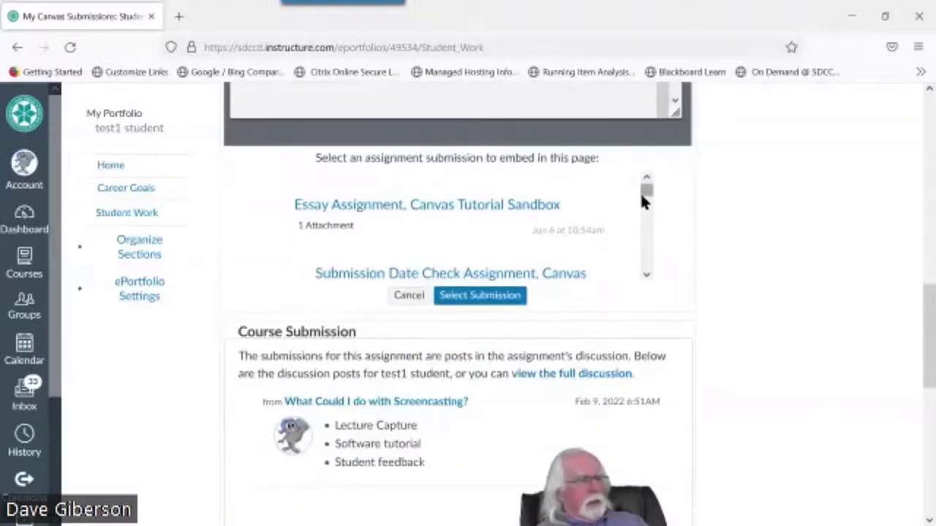
drag(642, 198, 647, 194)
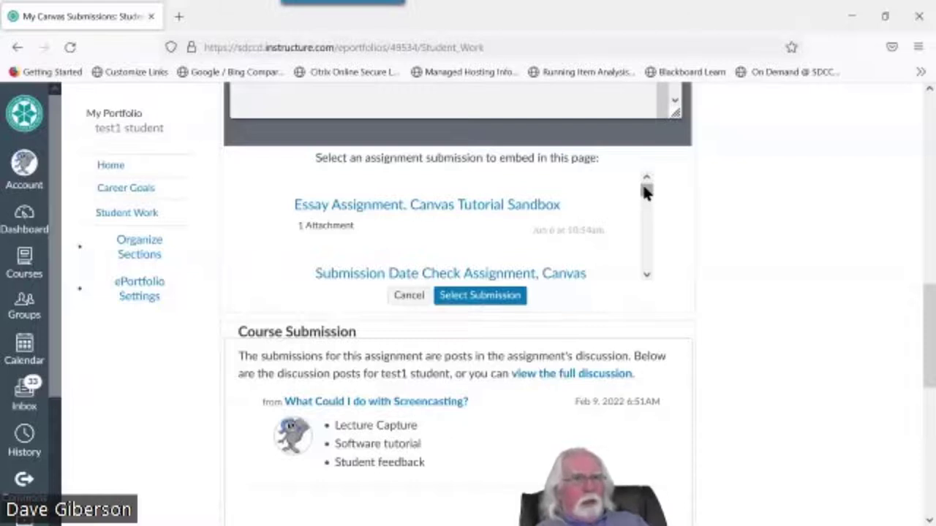
scroll(639, 242, down, 2)
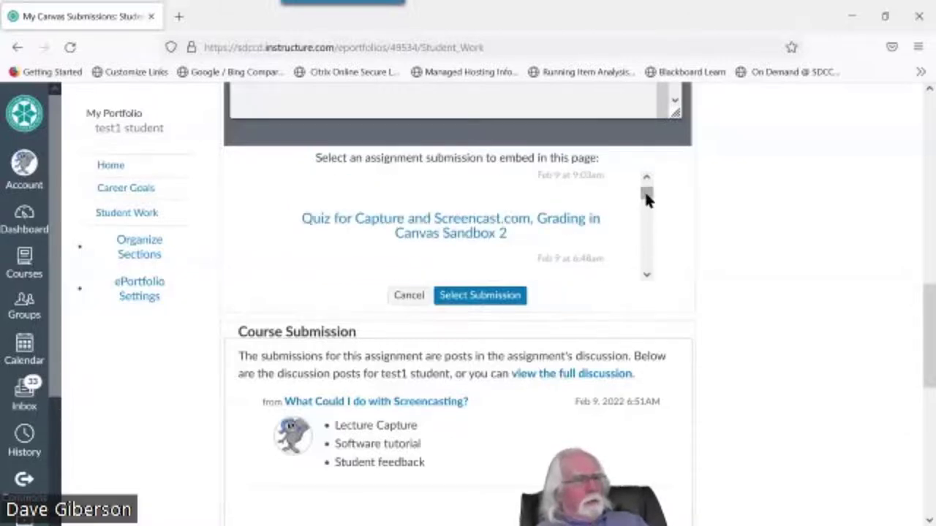
drag(646, 195, 651, 275)
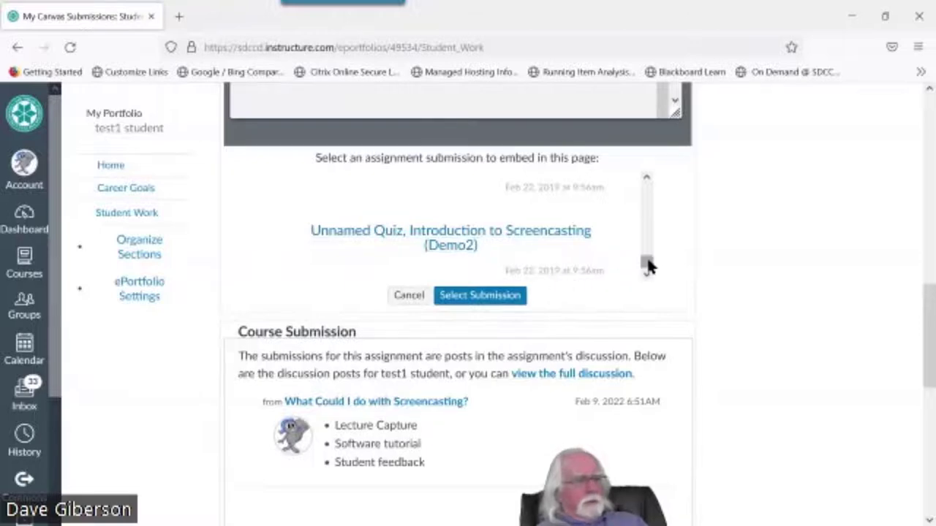
drag(648, 262, 648, 264)
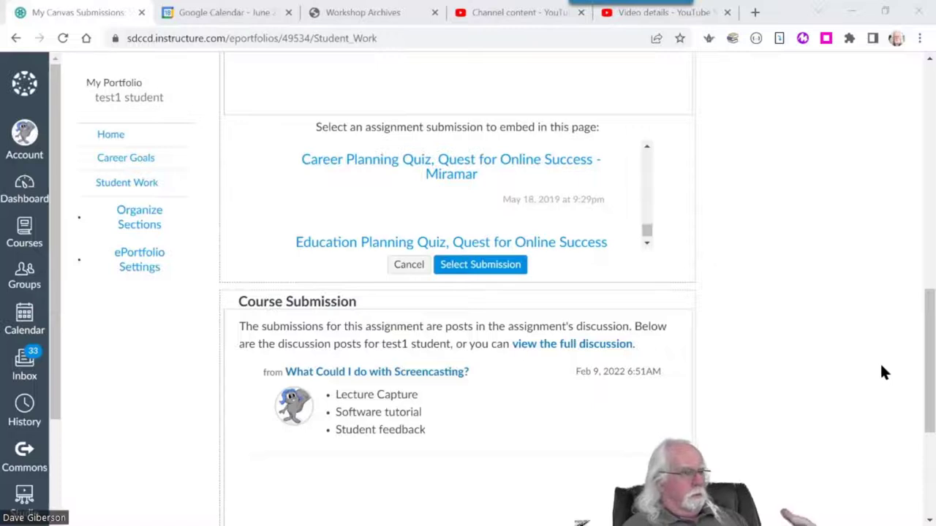
Embed the Essay Assignment, Canvas Tutorial Sandbox submission in the new section
click(648, 233)
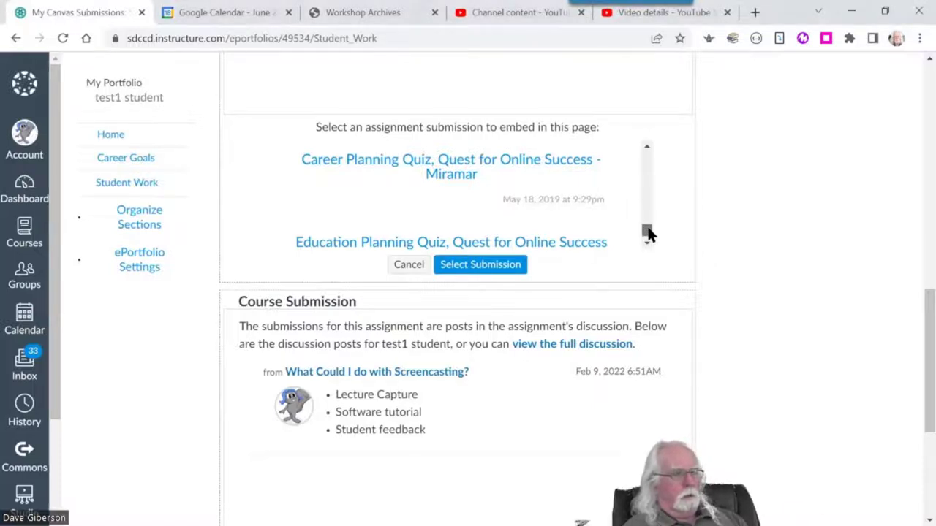
drag(647, 233, 647, 157)
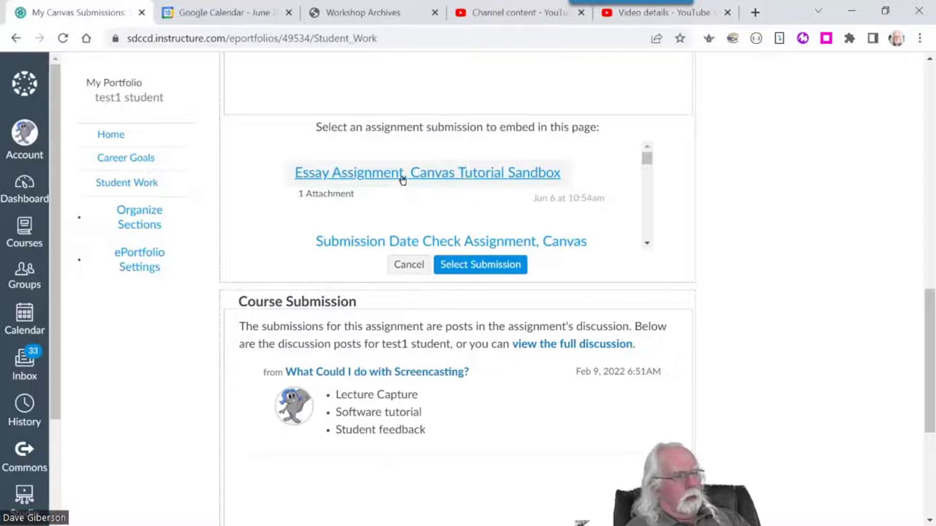
click(475, 269)
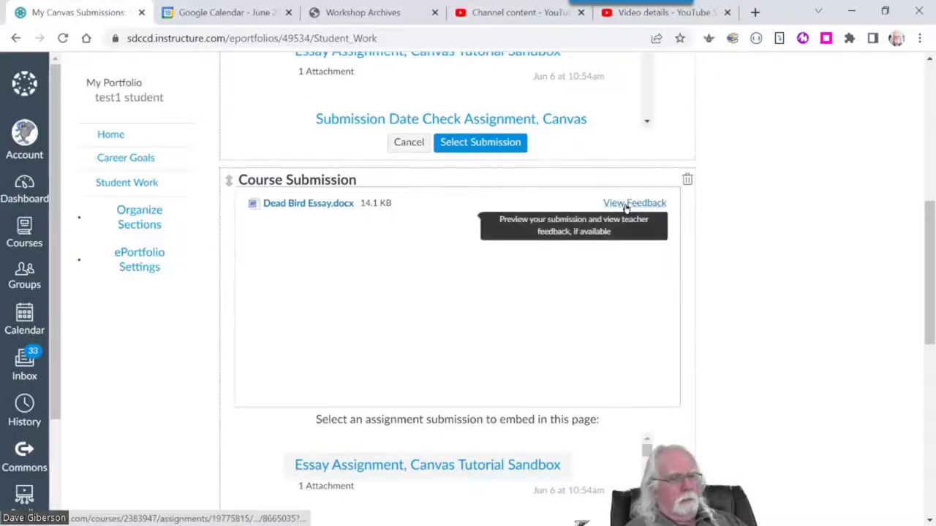
Preview Dead Bird Essay.docx with its teacher feedback
click(627, 205)
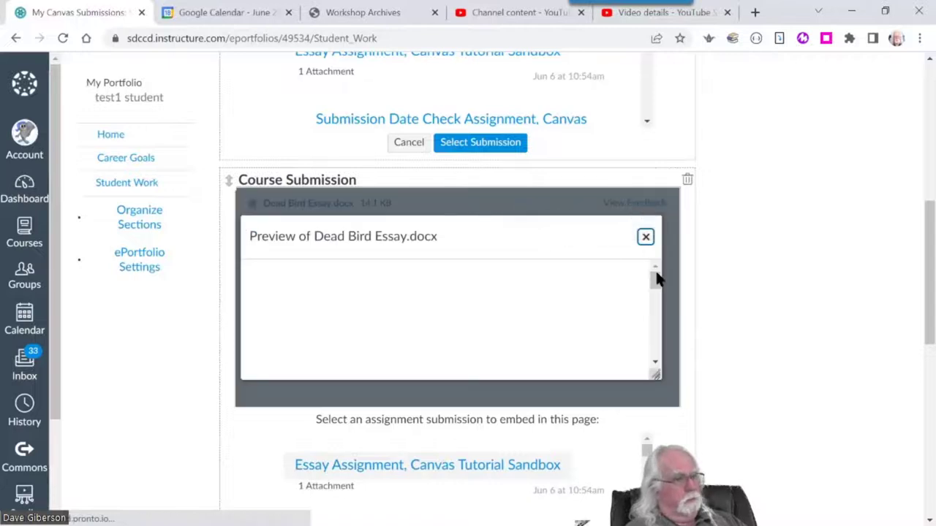
scroll(655, 300, down, 3)
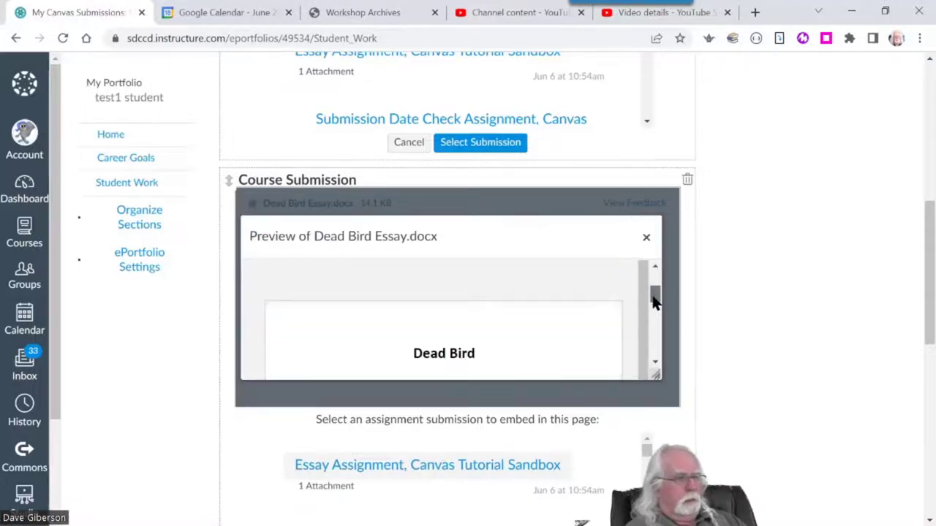
drag(656, 311, 660, 286)
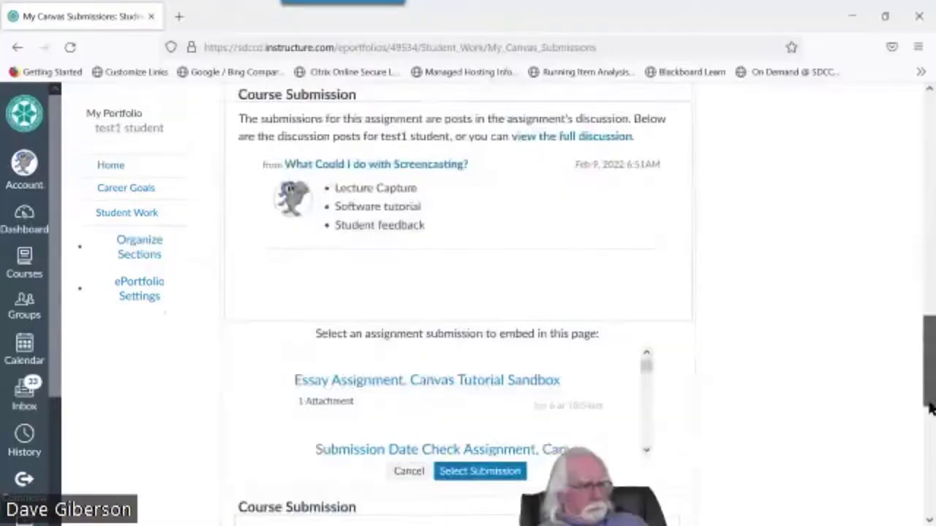
Scroll through the Course Submission list to find the video assignment submission
scroll(916, 244, down, 10)
scroll(916, 243, up, 5)
drag(916, 244, 912, 125)
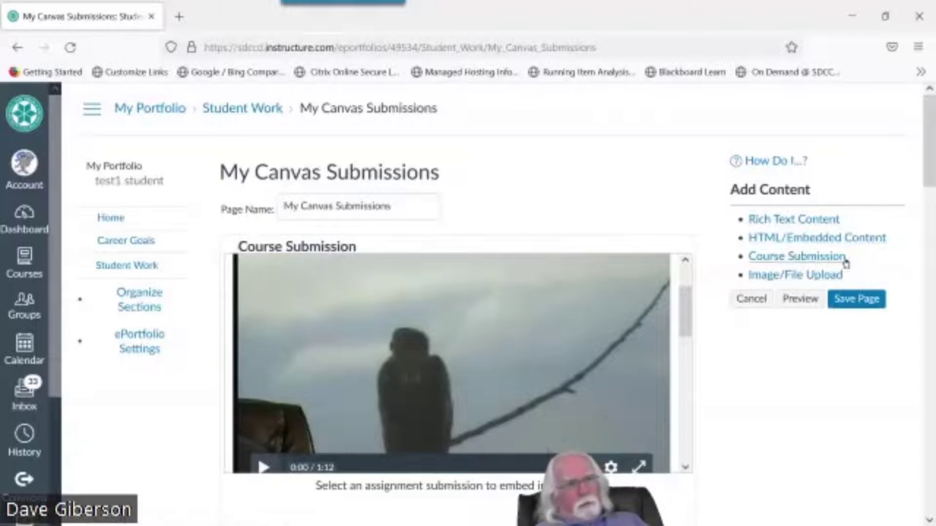
drag(929, 175, 929, 172)
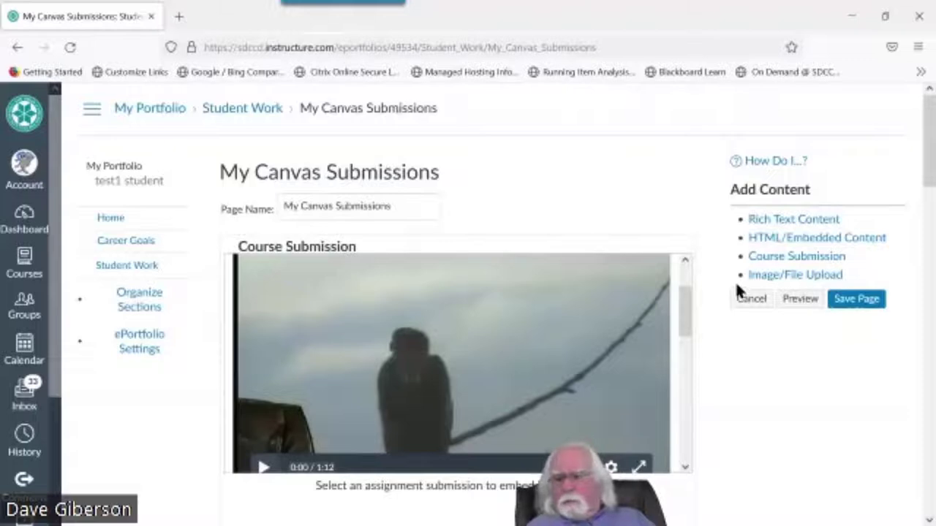
mouse_move(641, 417)
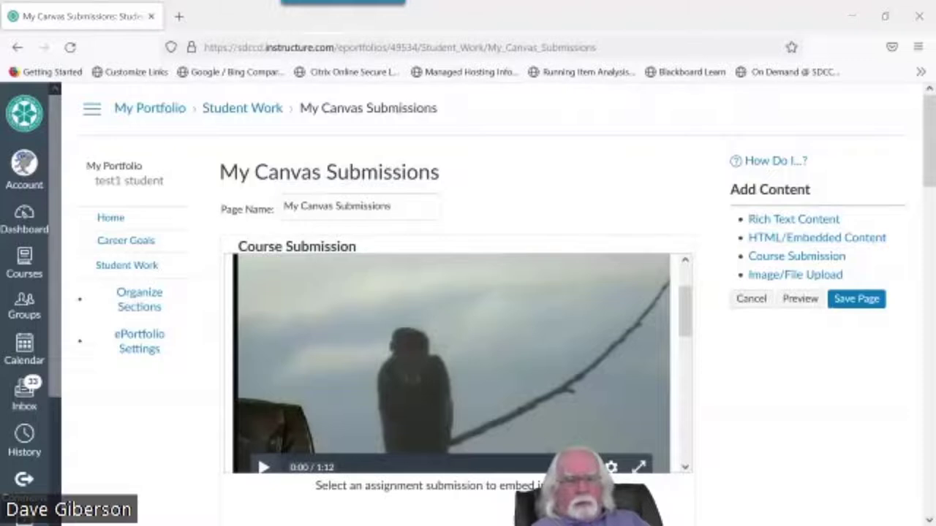
Advance the slideshow to the Sharing Your E-Portfolio slide, then return to the browser
key(alt+Tab)
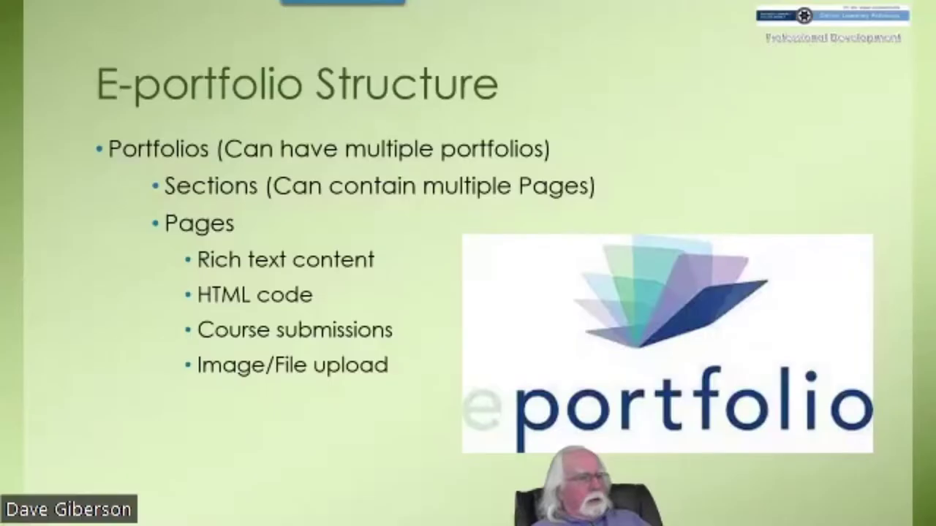
click(393, 306)
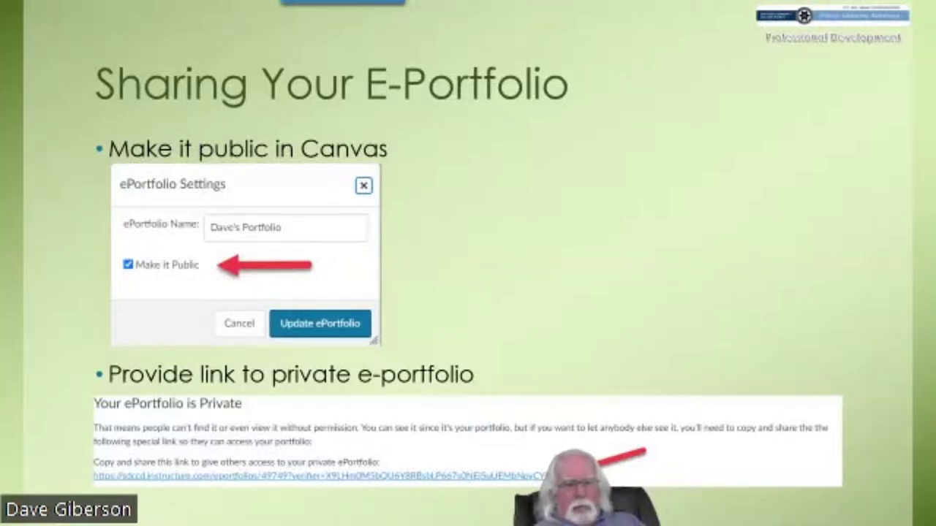
key(alt+Tab)
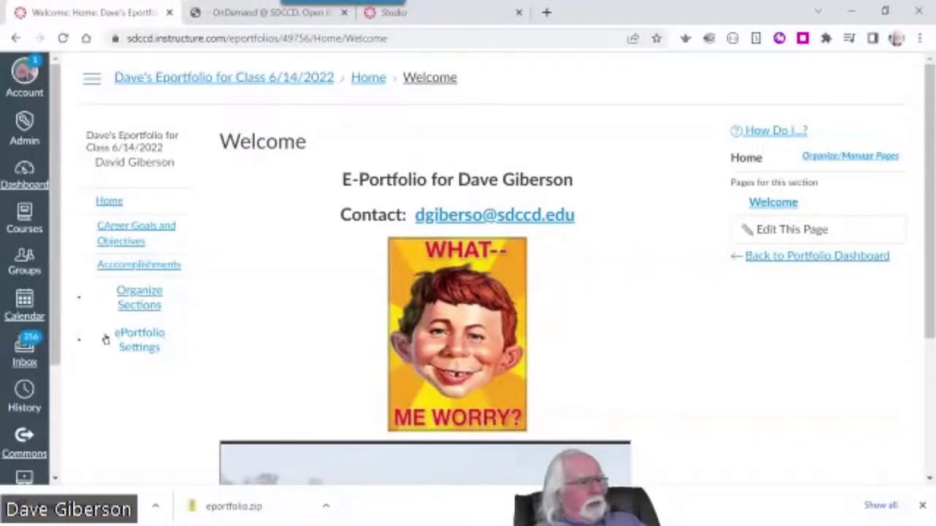
Make the ePortfolio public and copy its Home page address
click(125, 340)
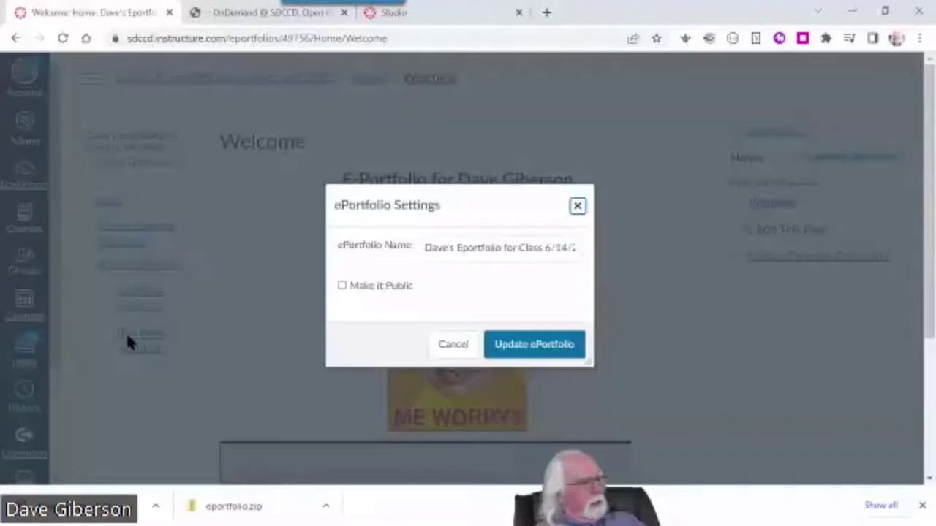
click(342, 286)
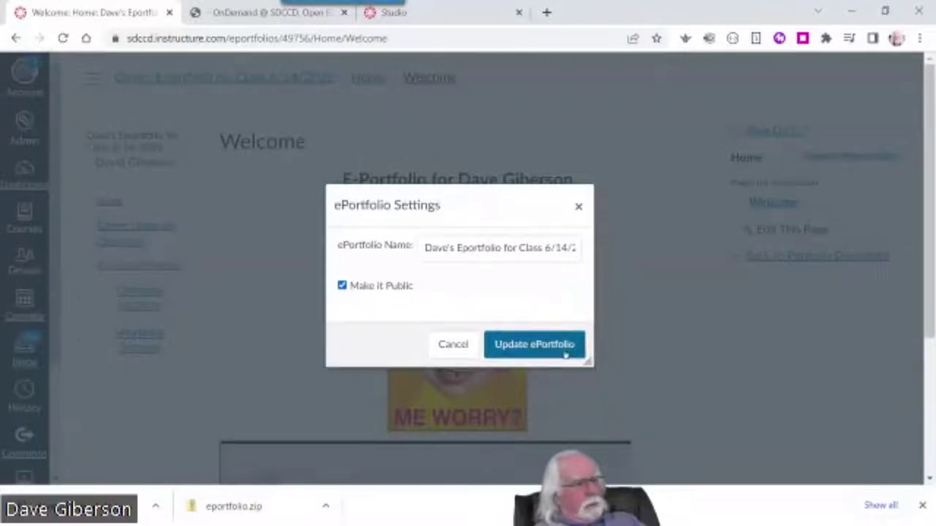
click(528, 347)
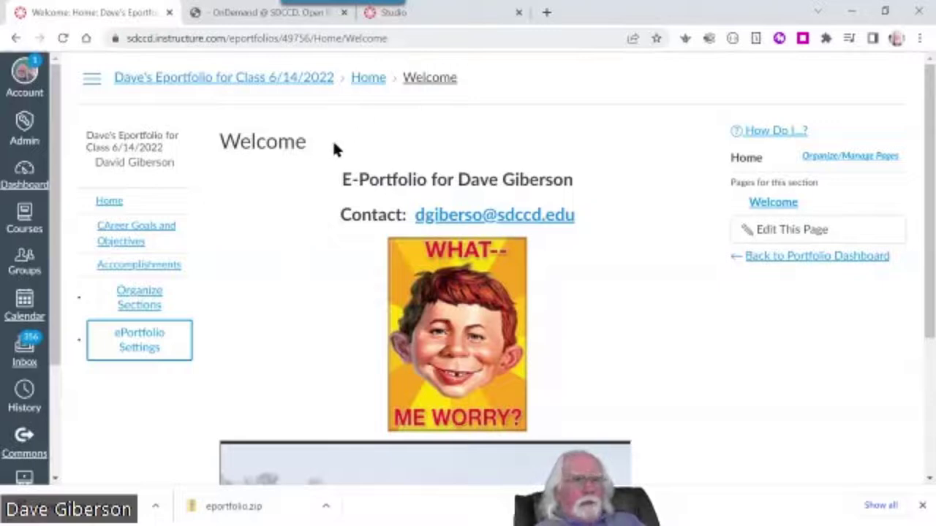
click(109, 202)
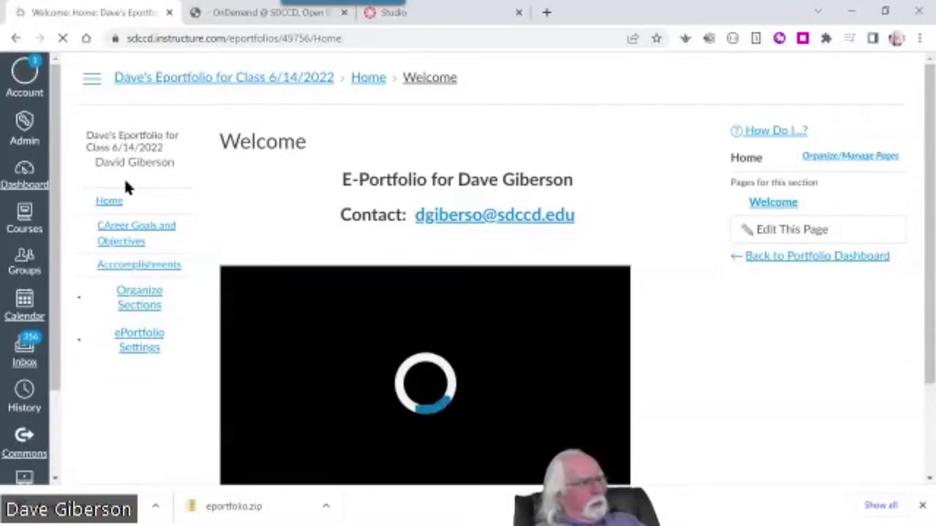
click(351, 40)
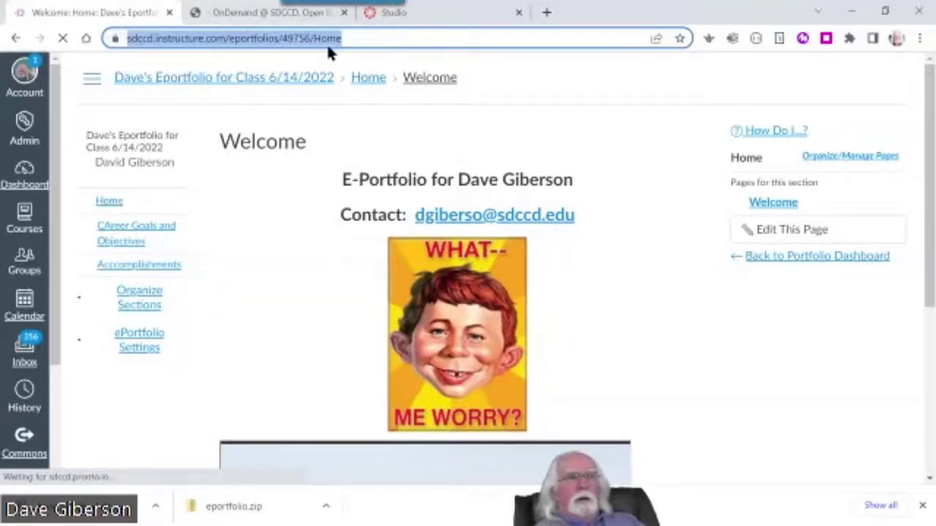
right_click(272, 39)
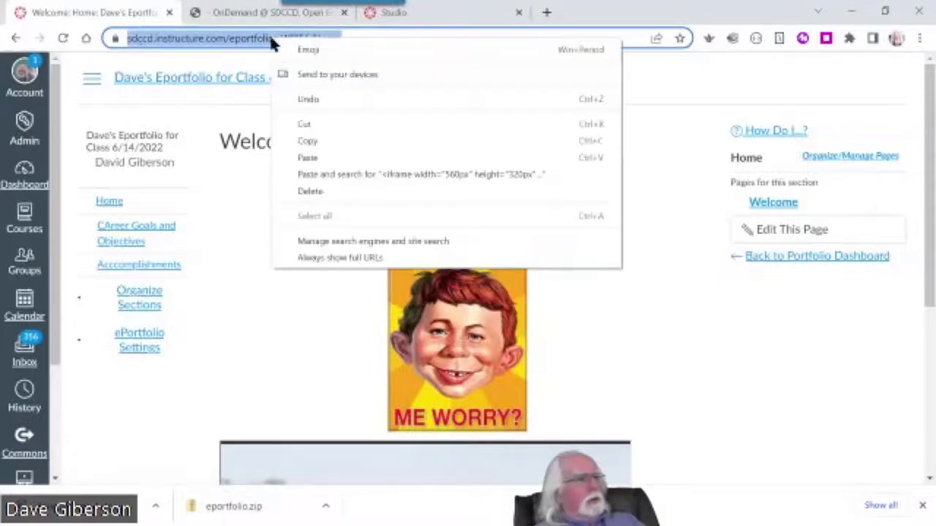
click(318, 139)
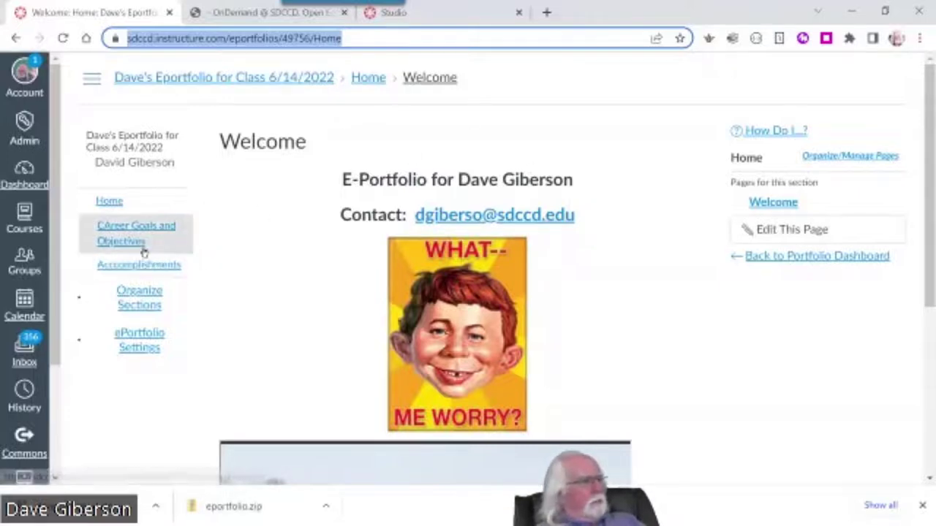
Set the ePortfolio back to private and return to the portfolio dashboard
click(140, 347)
click(341, 286)
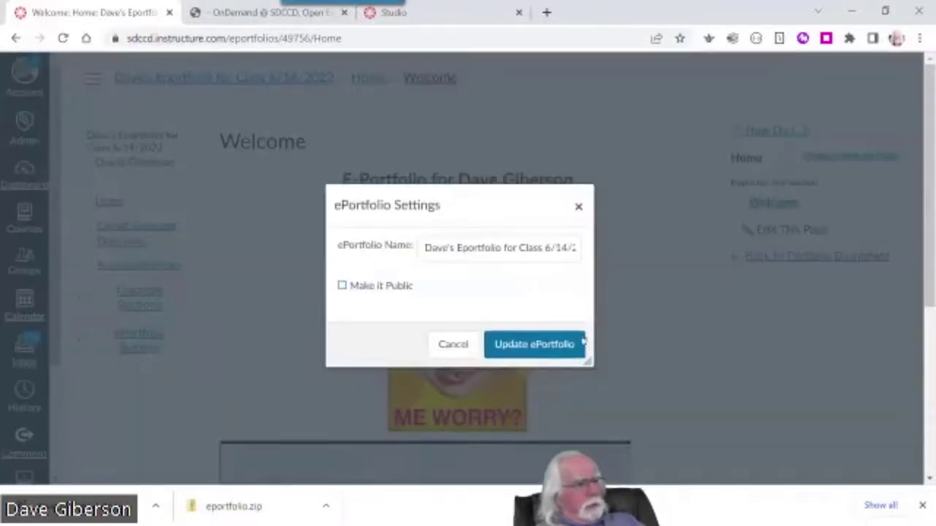
click(538, 357)
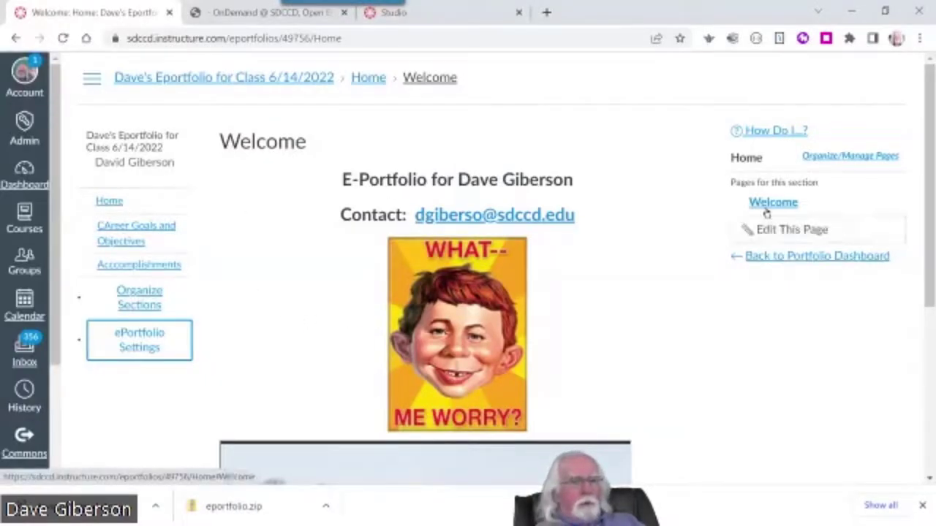
click(789, 260)
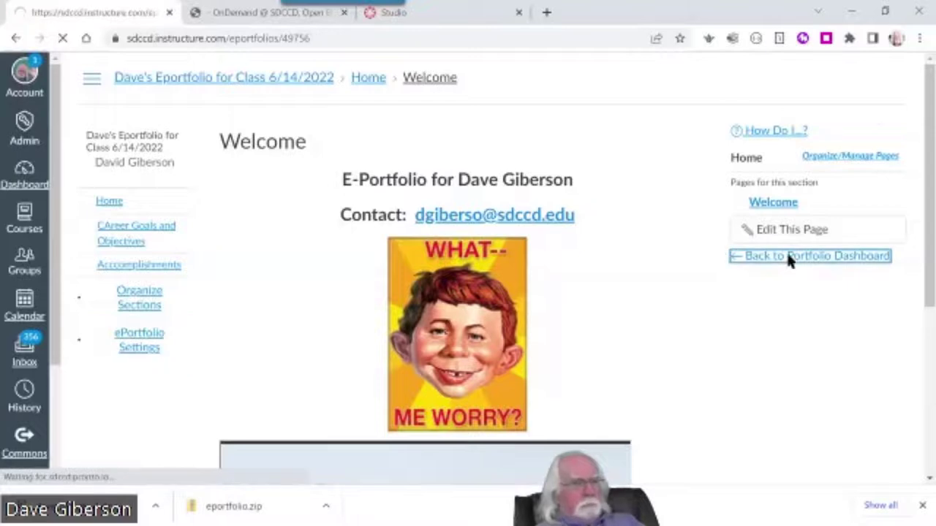
scroll(663, 326, down, 1)
Select and copy the private share link from the dashboard, then open a new Chrome tab
scroll(662, 322, down, 1)
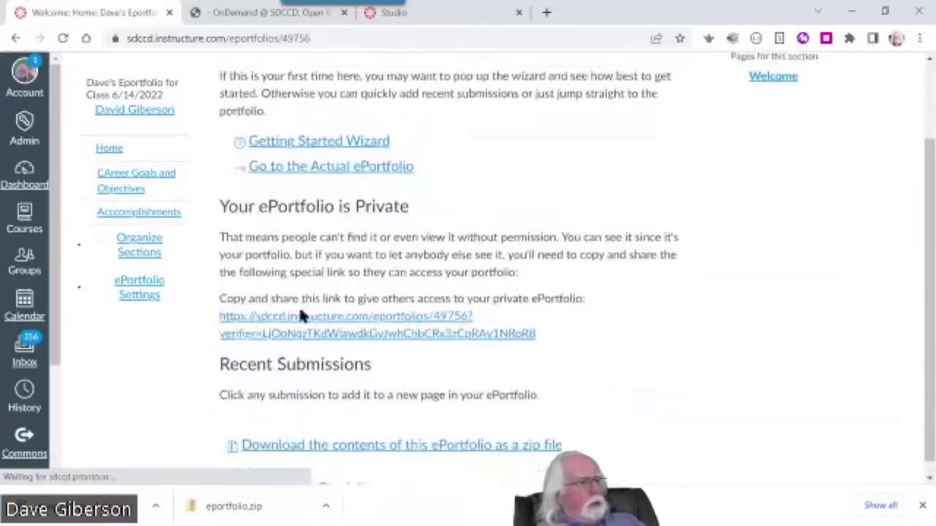
drag(205, 302, 549, 326)
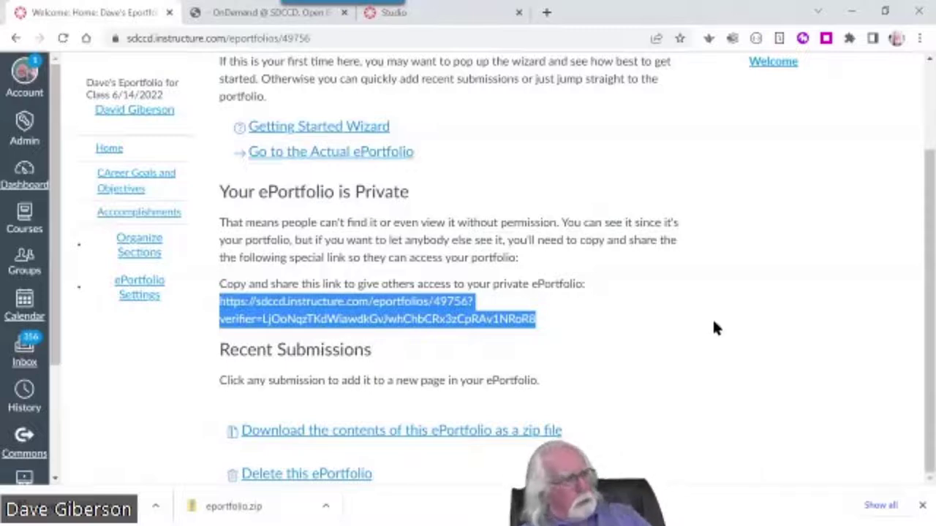
right_click(411, 294)
key(Escape)
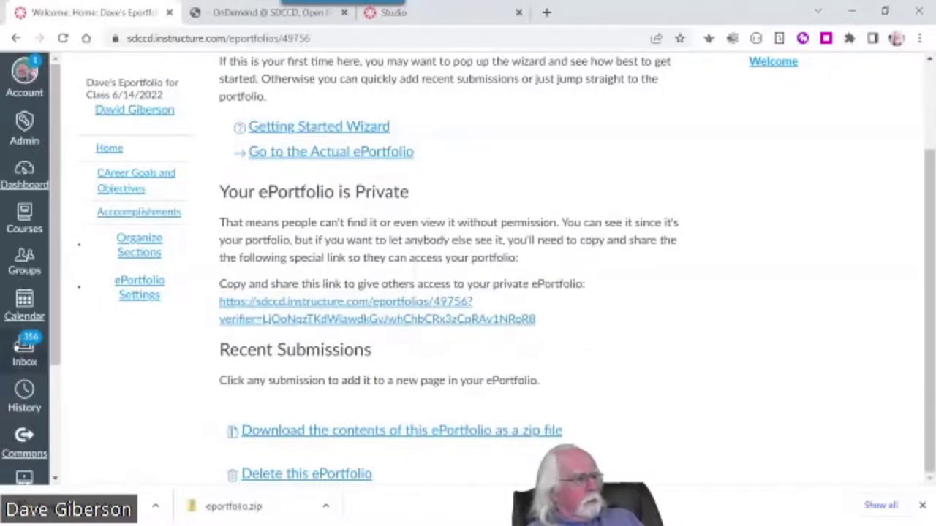
drag(205, 301, 585, 316)
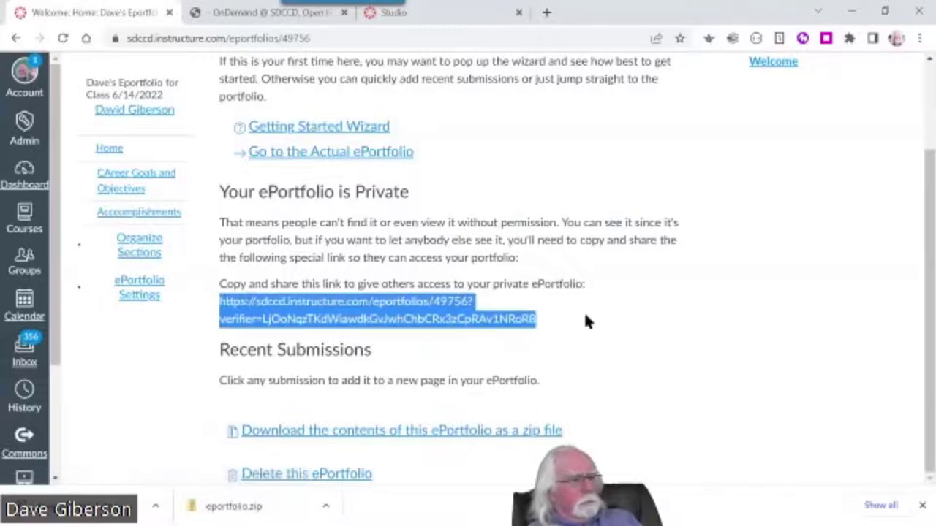
right_click(404, 317)
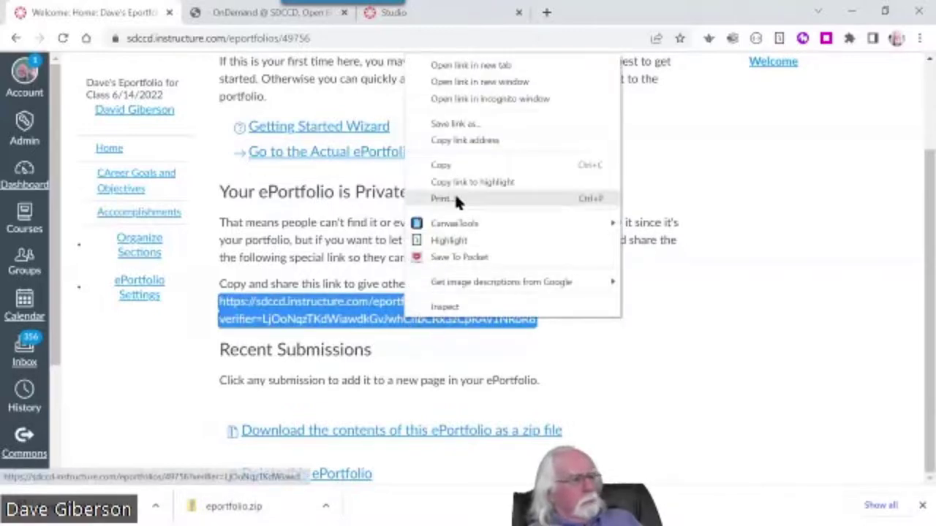
click(453, 165)
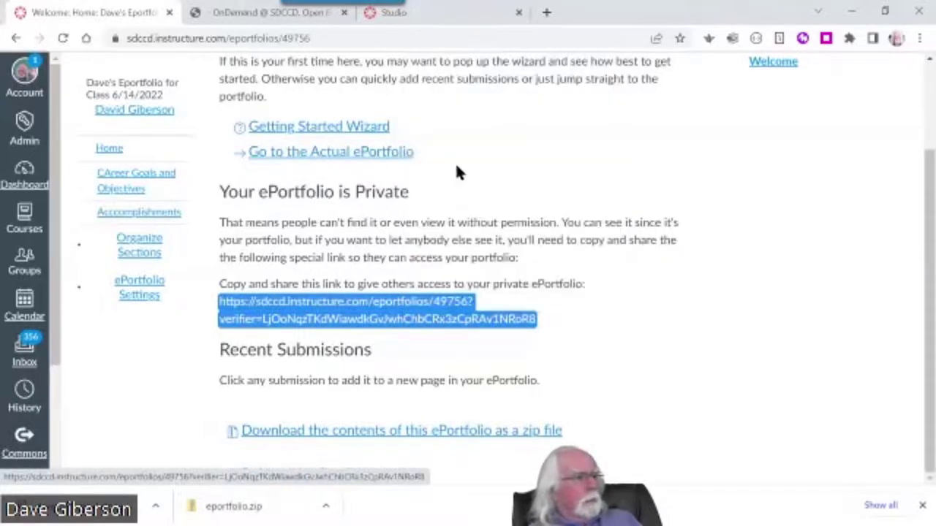
click(546, 12)
Paste the copied share link into the new tab's address bar and load it
click(136, 37)
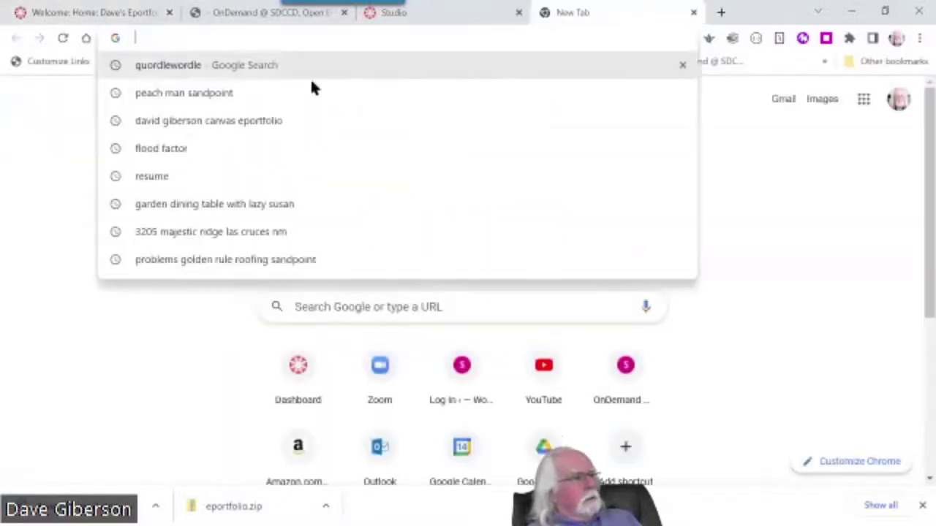
key(ctrl+v)
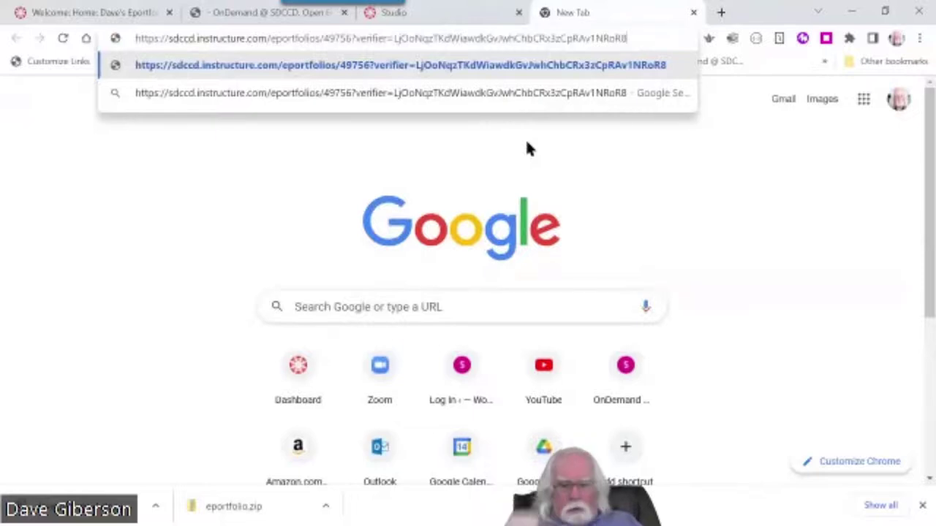
key(Return)
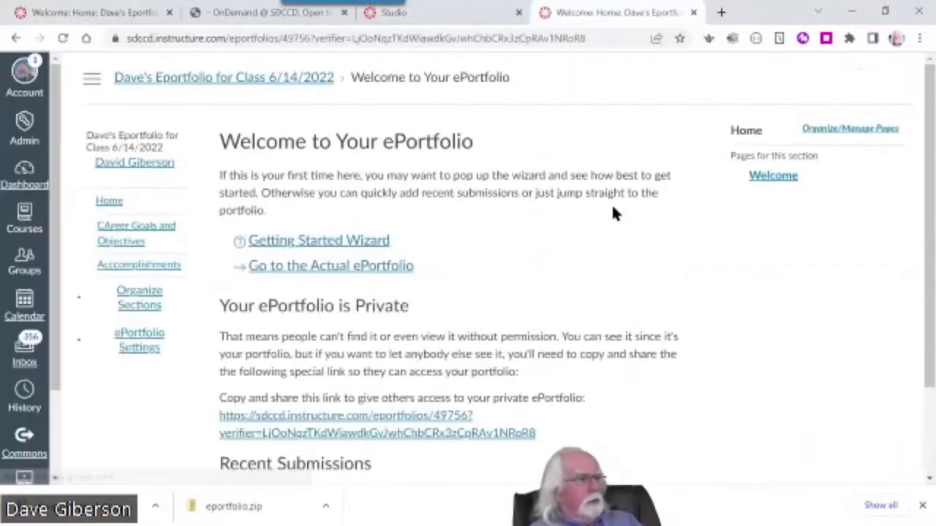
Scroll through the portfolio's welcome page, then switch back to the PowerPoint slideshow
scroll(567, 249, down, 2)
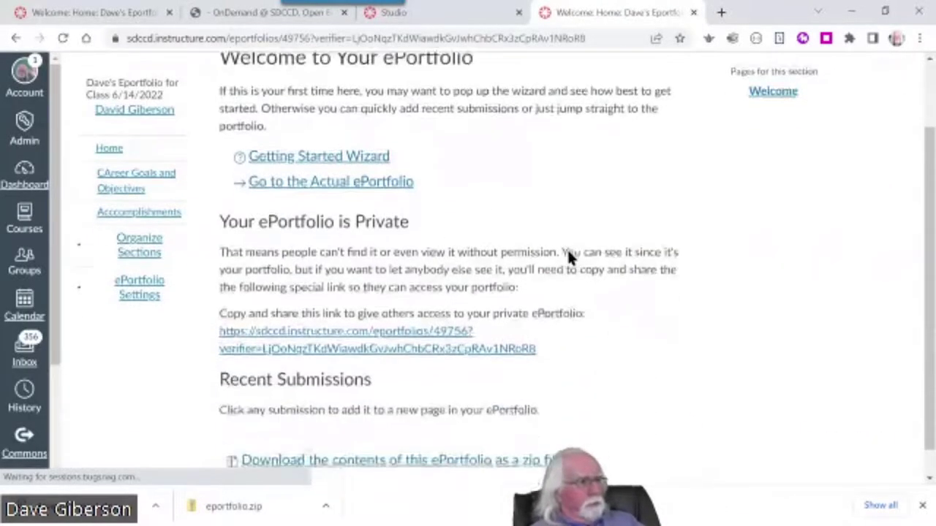
scroll(587, 300, up, 2)
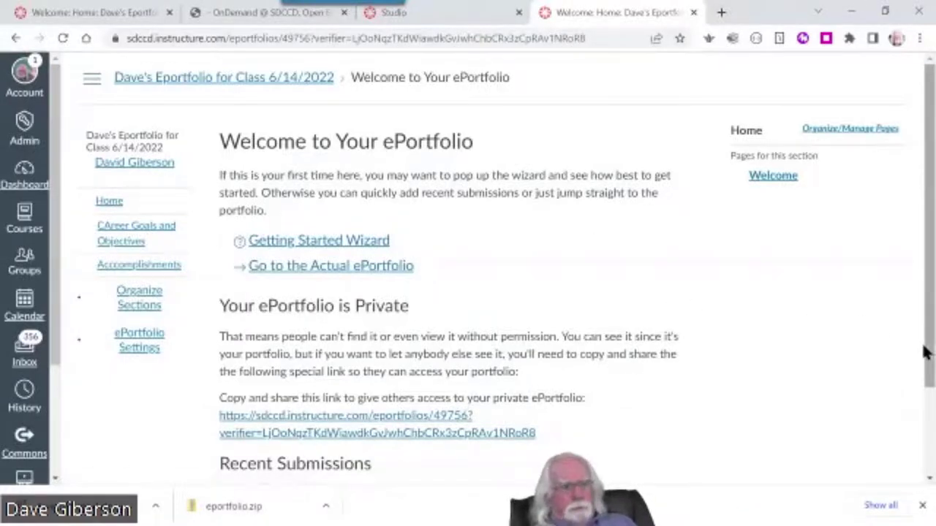
drag(928, 351, 919, 320)
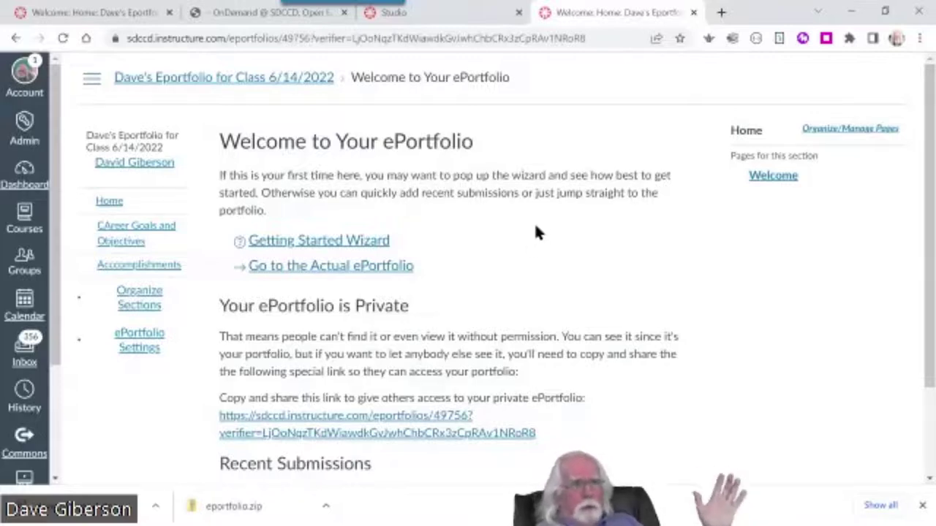
scroll(721, 395, down, 2)
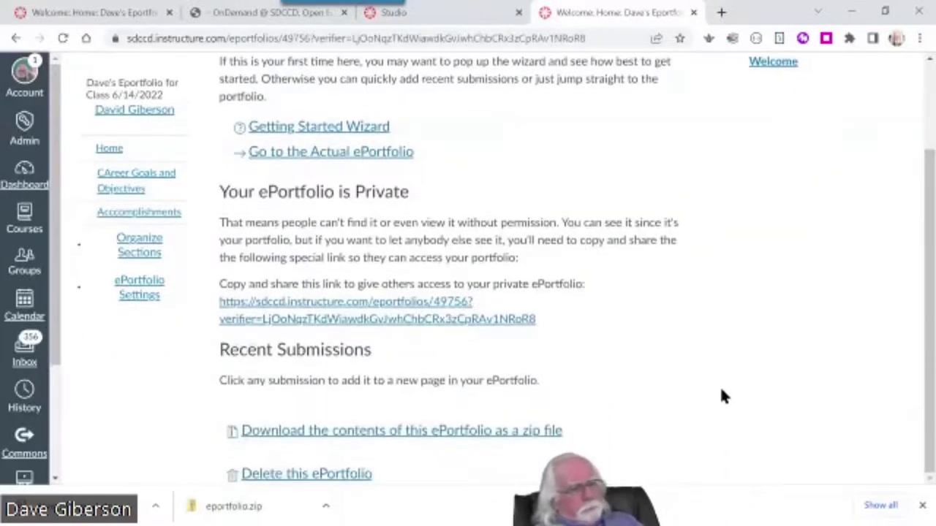
scroll(722, 387, up, 2)
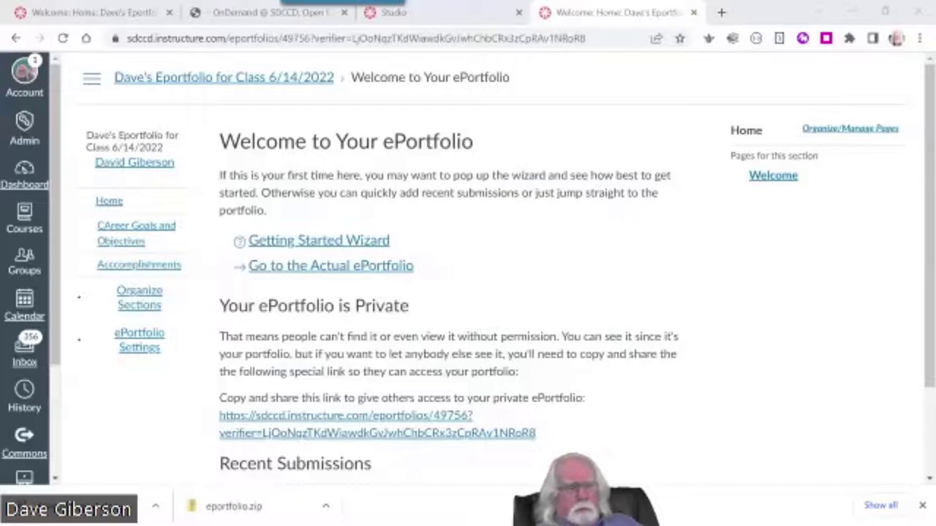
key(alt+Tab)
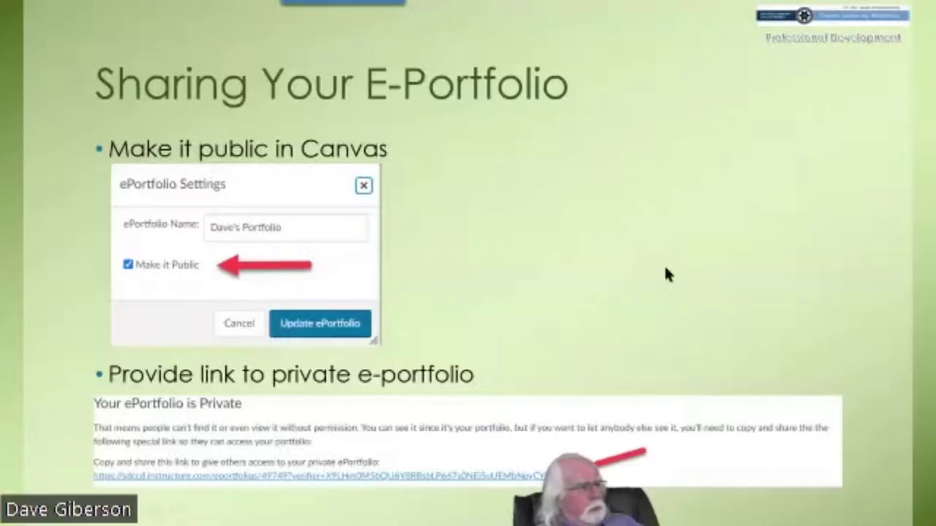
Advance to the Take It With You slide and return to the ePortfolio dashboard in Chrome
click(666, 274)
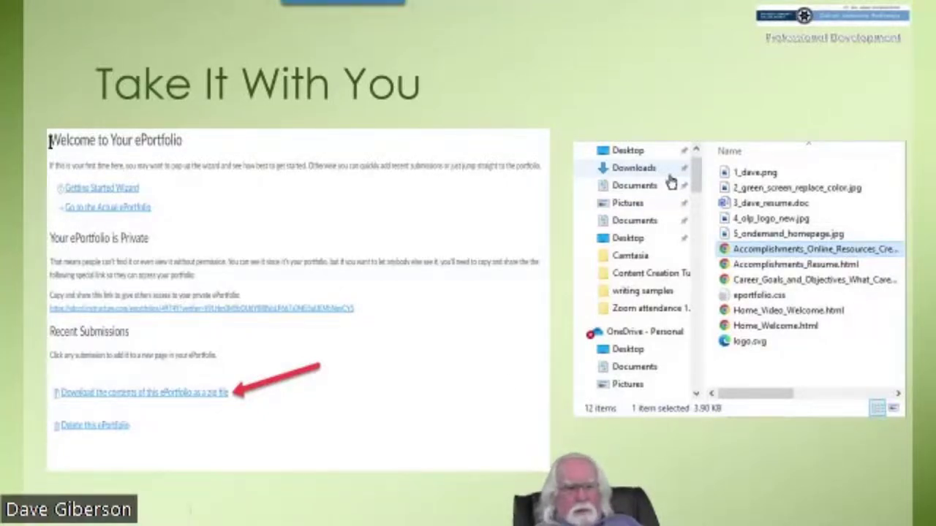
key(alt+Tab)
scroll(546, 411, down, 3)
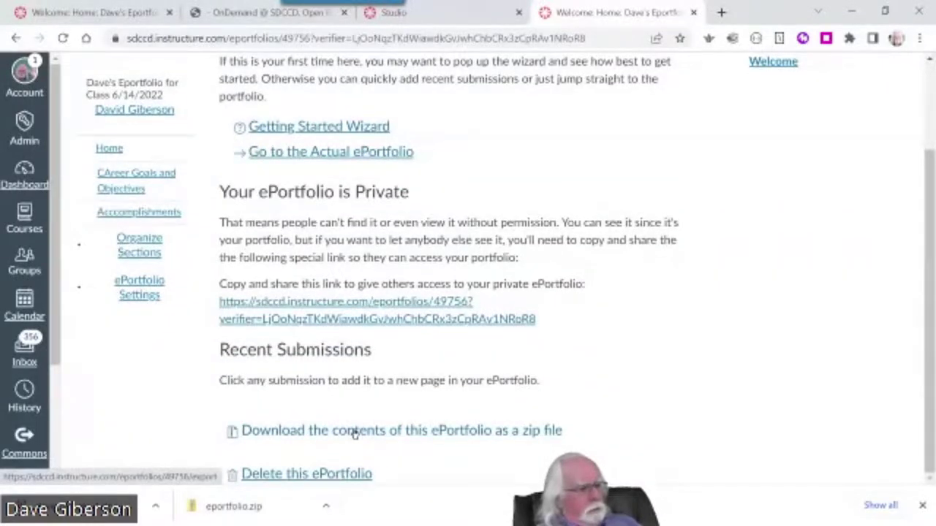
Export the ePortfolio contents as a zip saved as daves_portfolio in Downloads
click(354, 434)
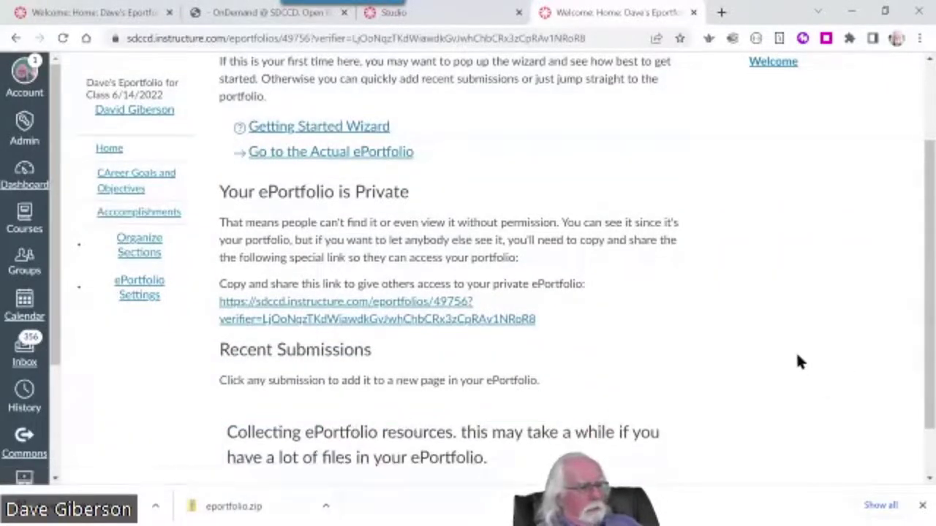
scroll(797, 361, down, 2)
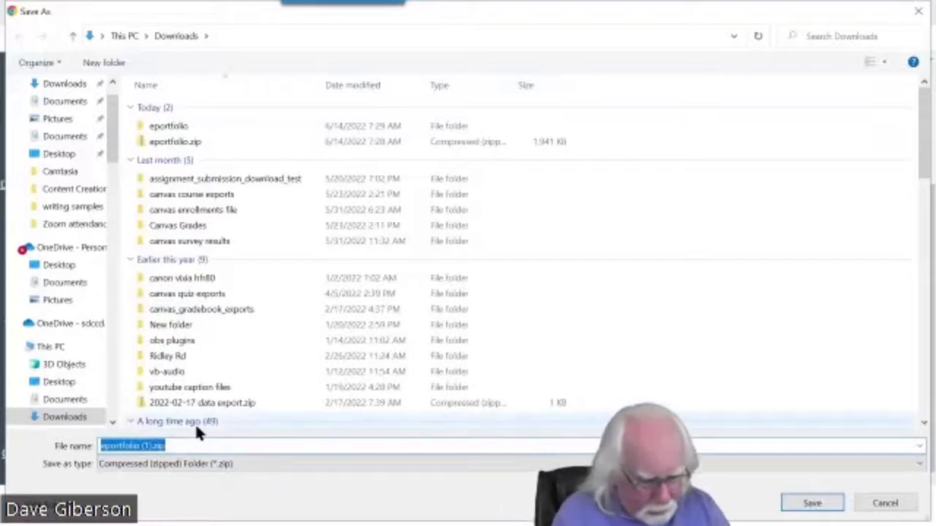
text(daves_)
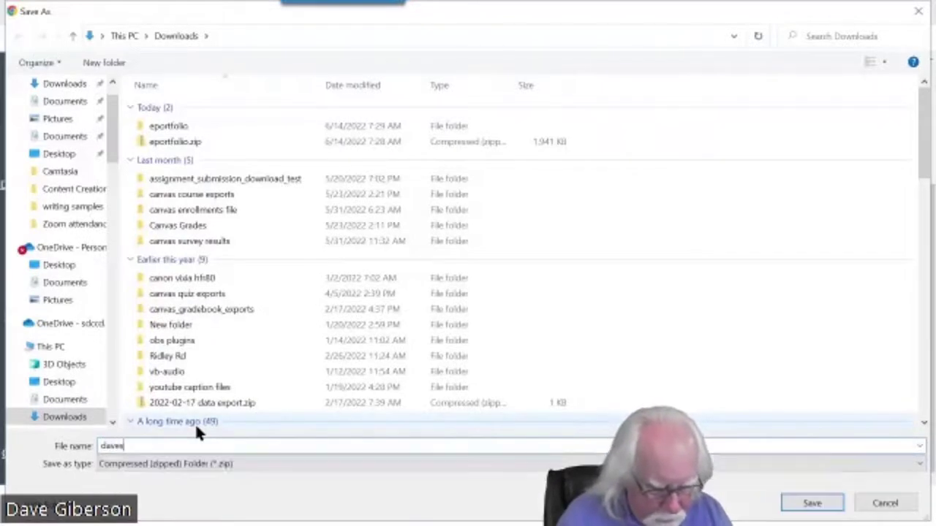
text(portfolio)
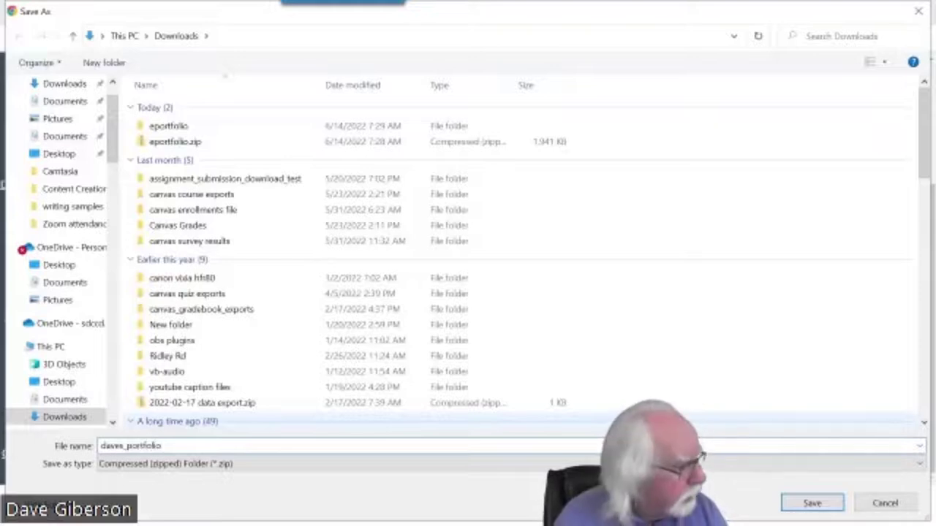
click(831, 502)
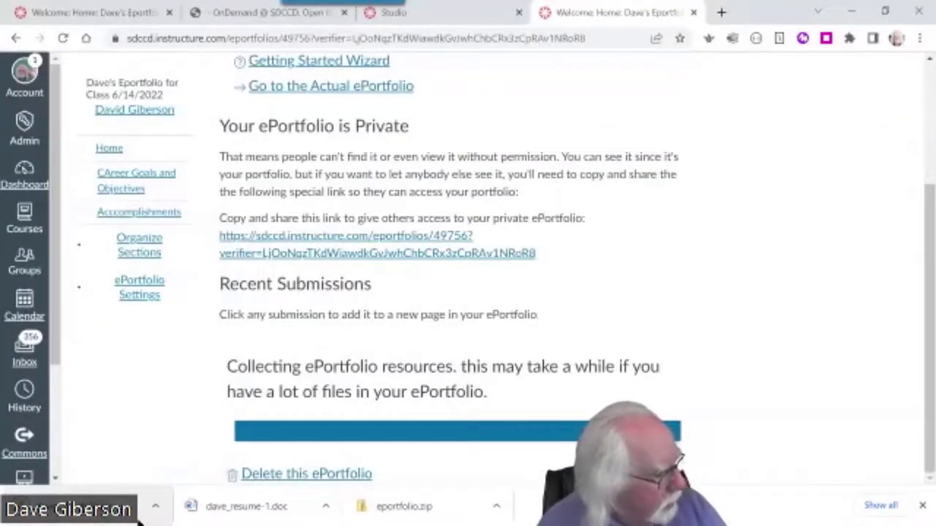
click(158, 510)
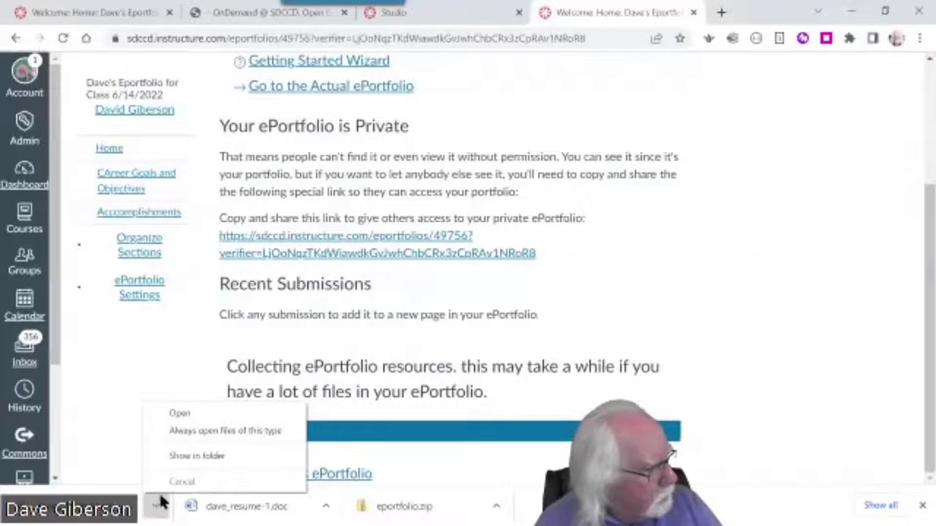
Extract daves_portfolio.zip in Downloads into a daves_portfolio folder
click(217, 457)
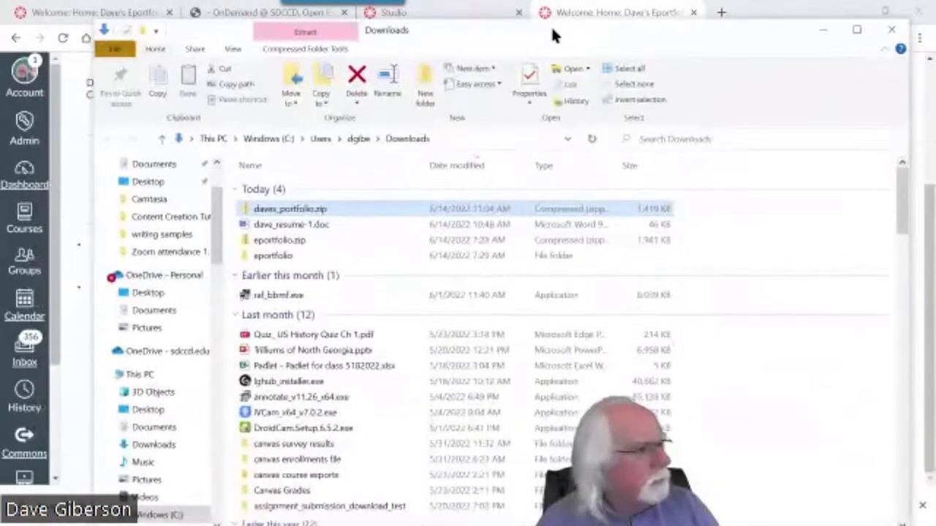
right_click(298, 209)
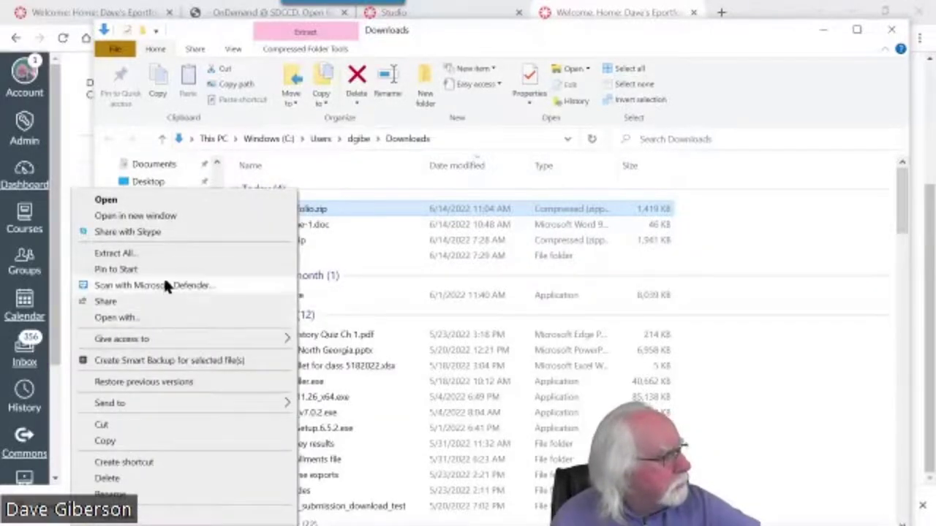
click(166, 253)
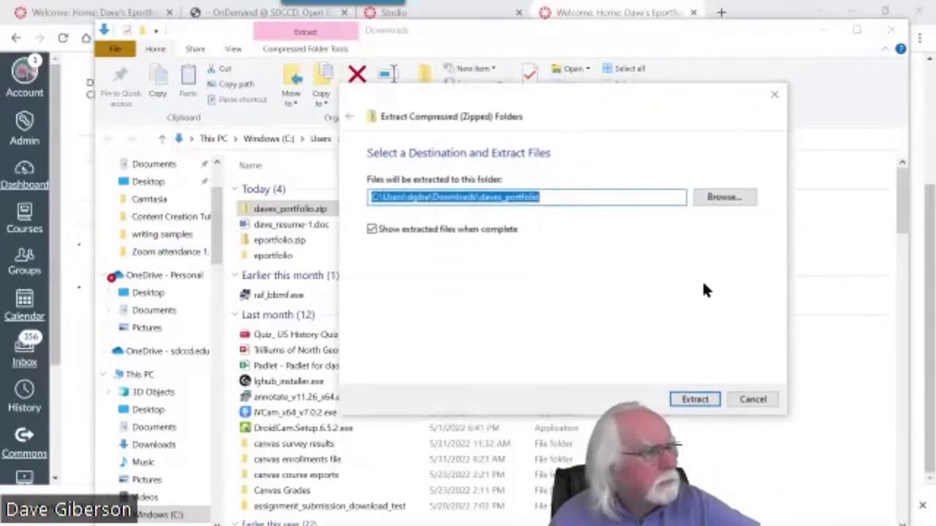
click(694, 399)
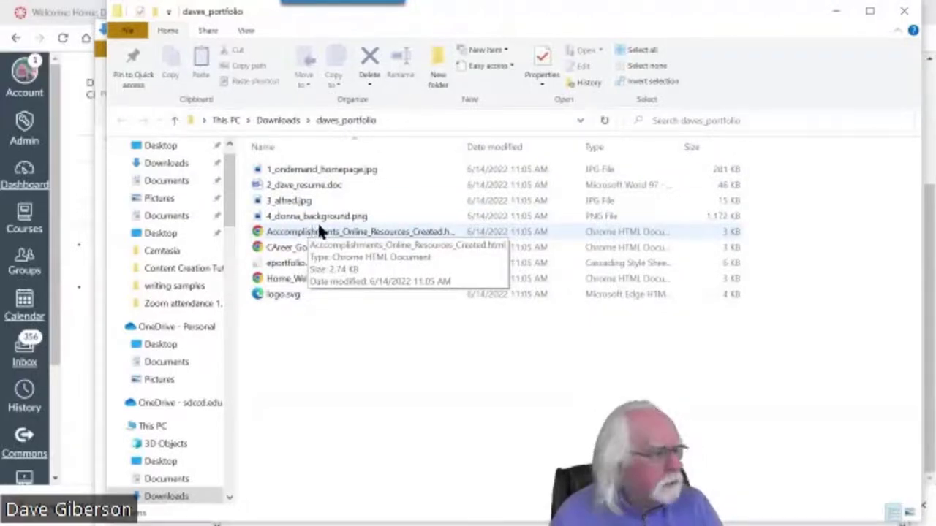
Open the offline Online Resources Created page, compare it with the live ePortfolio, then minimize Chrome
double_click(379, 231)
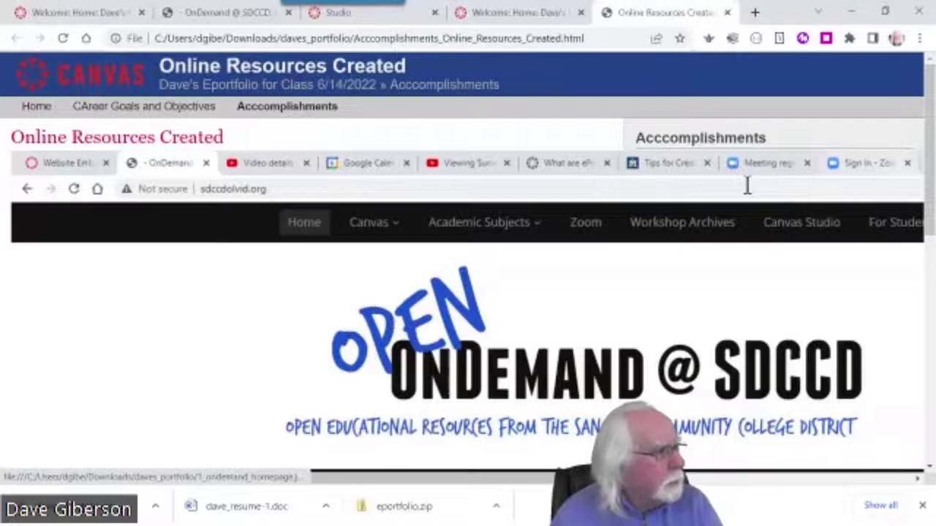
click(507, 14)
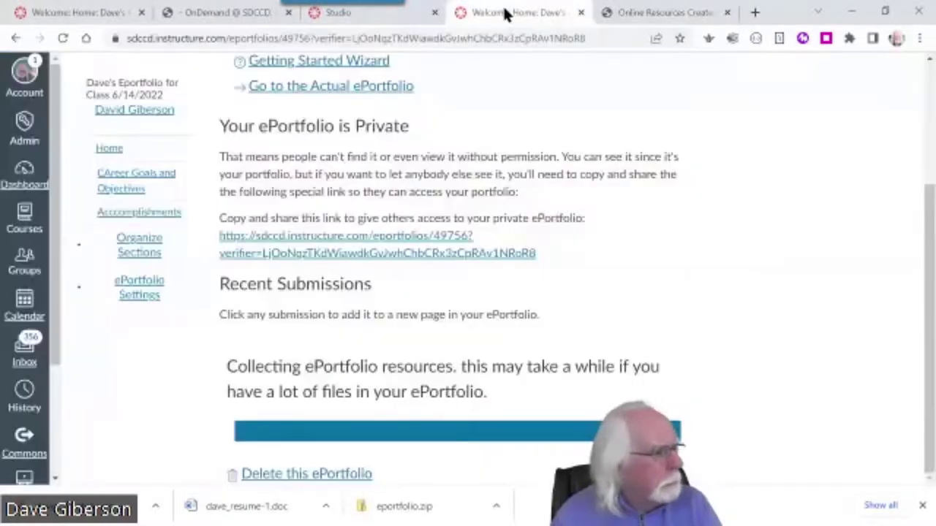
click(848, 16)
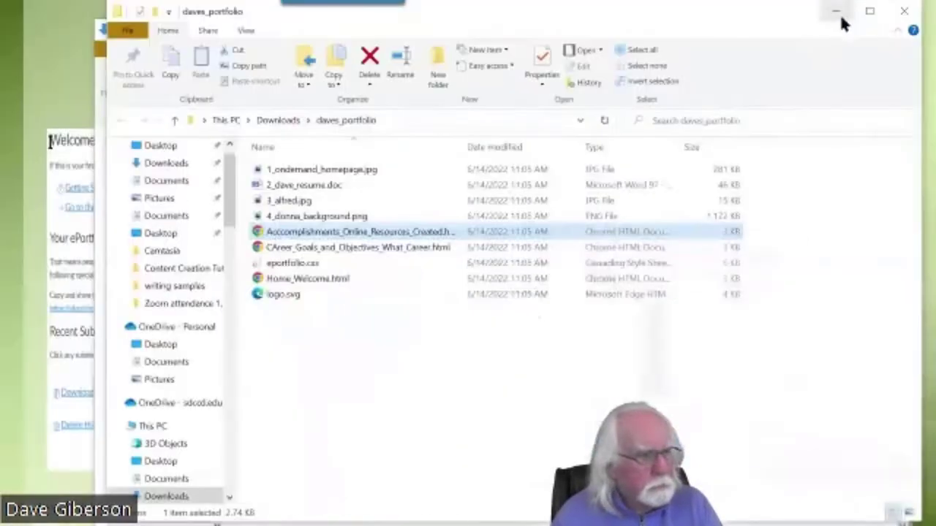
Open the offline Welcome home page and go to its Career Goals and Objectives page
double_click(316, 279)
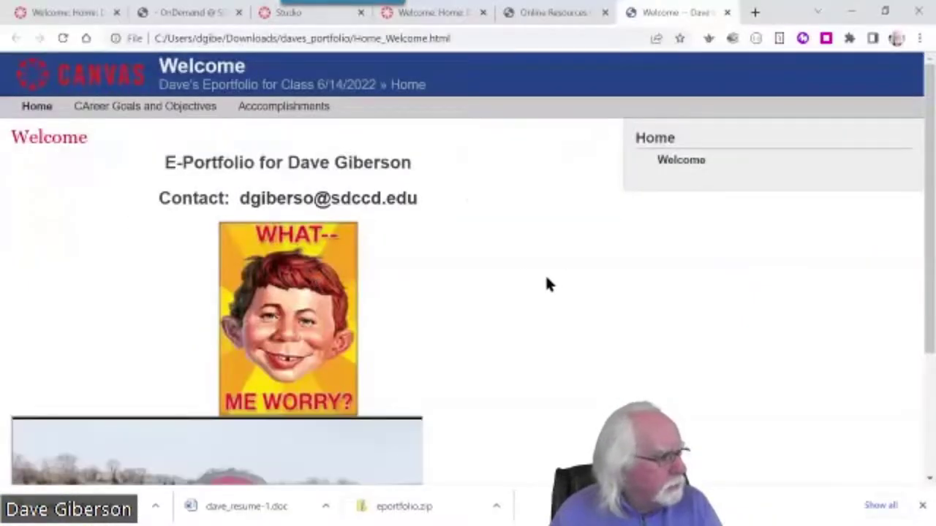
scroll(547, 278, down, 3)
scroll(547, 278, up, 3)
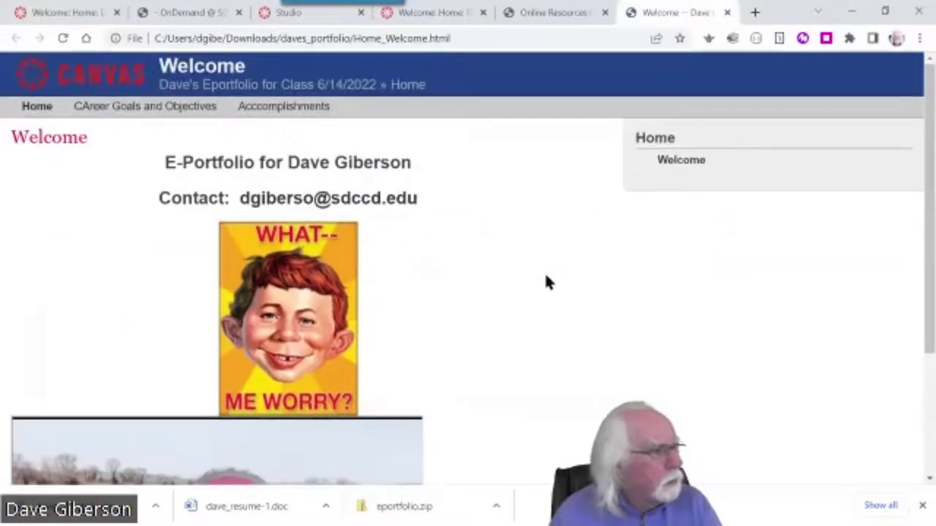
click(174, 108)
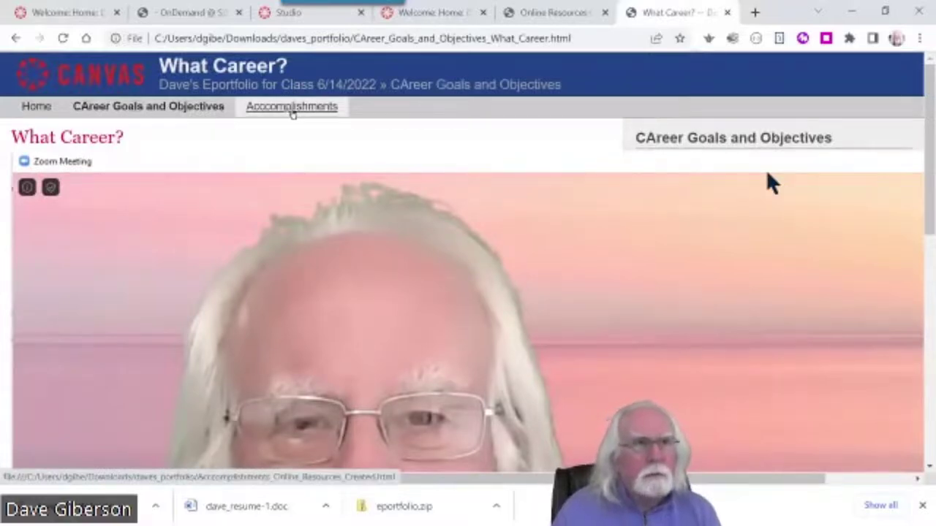
Review the offline Online Resources Created page, then return to the 'Take It With You' slide
click(292, 107)
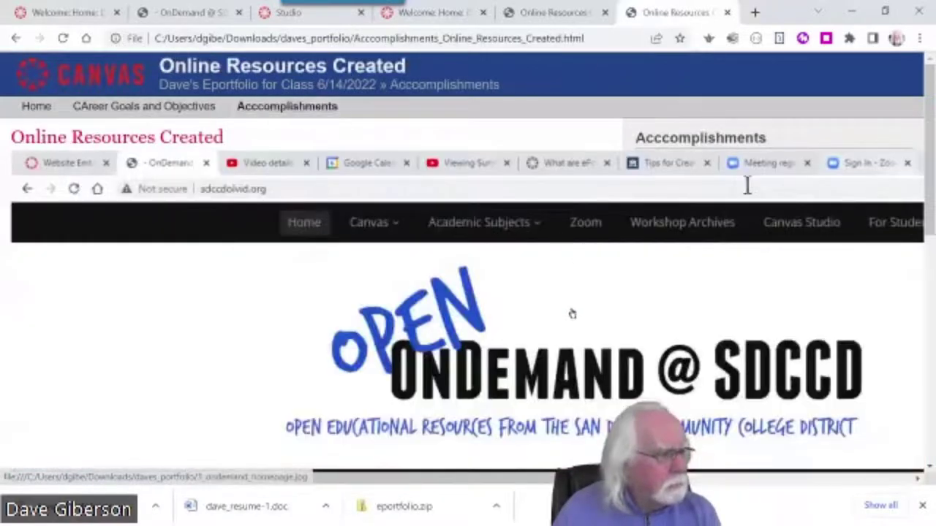
scroll(571, 316, down, 10)
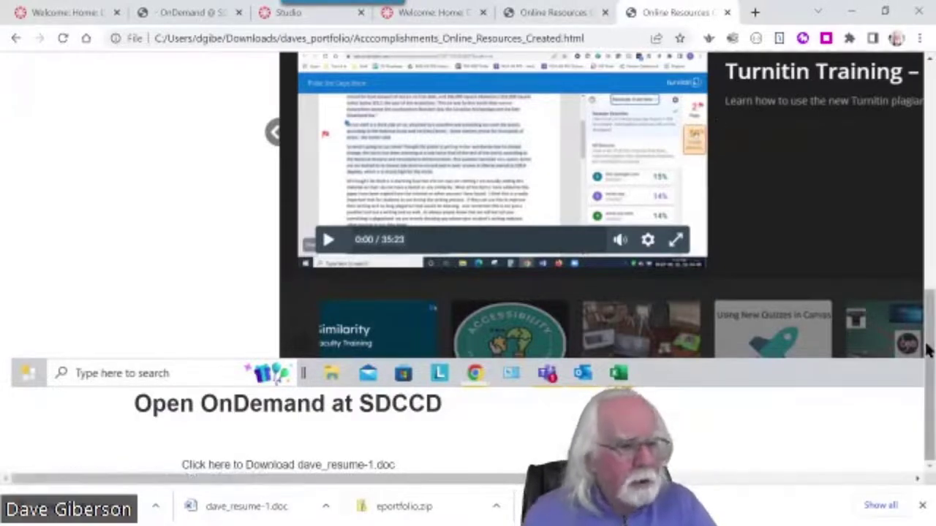
drag(927, 351, 746, 183)
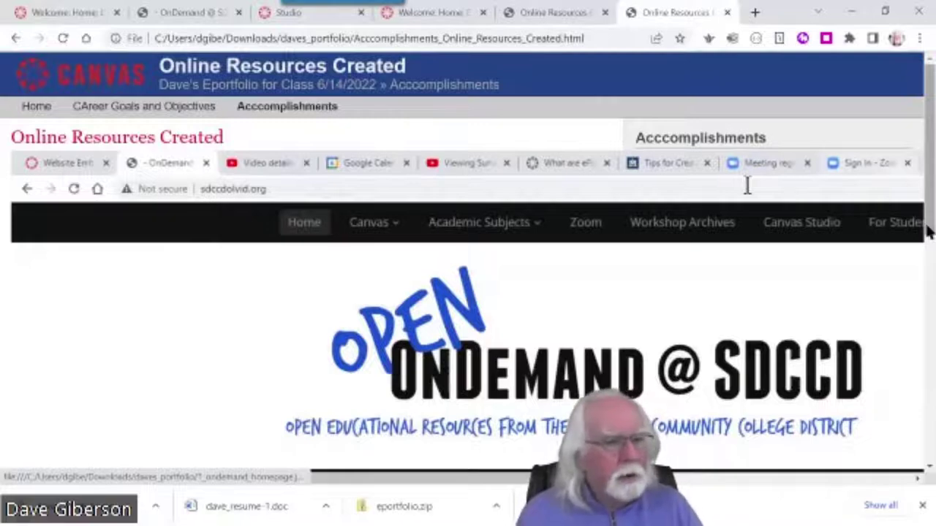
scroll(746, 184, down, 8)
scroll(919, 146, up, 10)
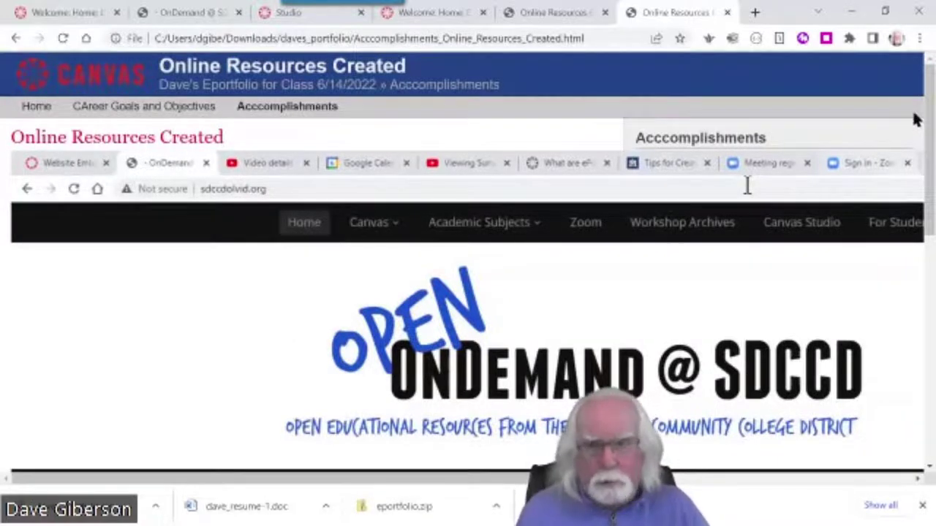
scroll(928, 249, down, 1)
scroll(929, 249, up, 1)
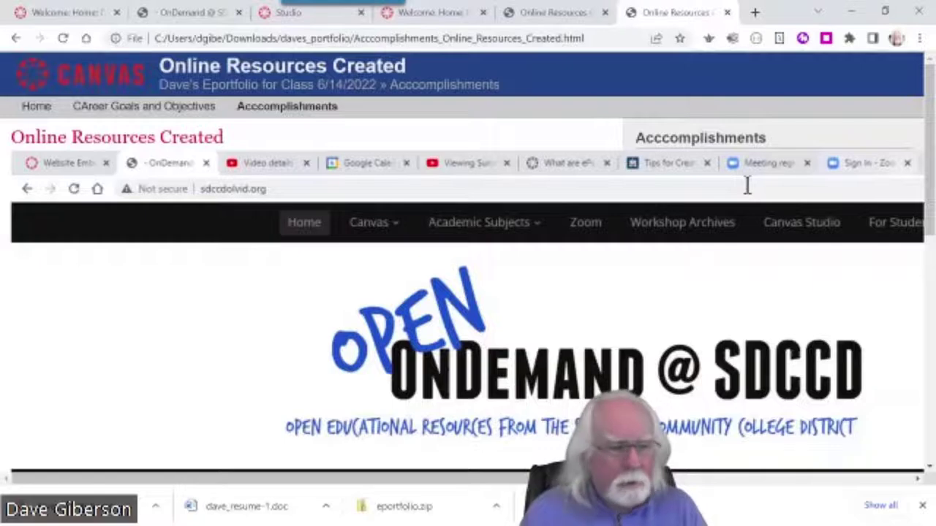
drag(930, 146, 929, 125)
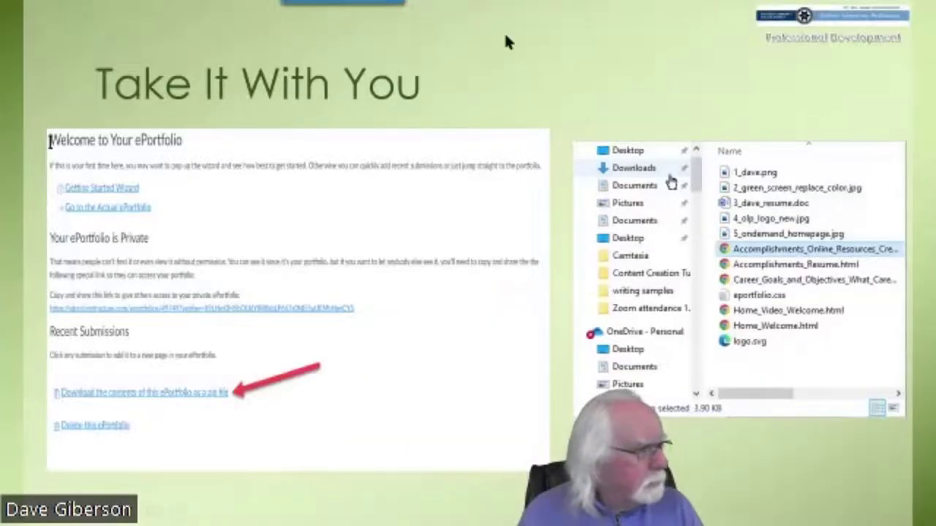
End the slideshow to bring back the offline Online Resources Created page in Chrome
key(Right)
key(Right)
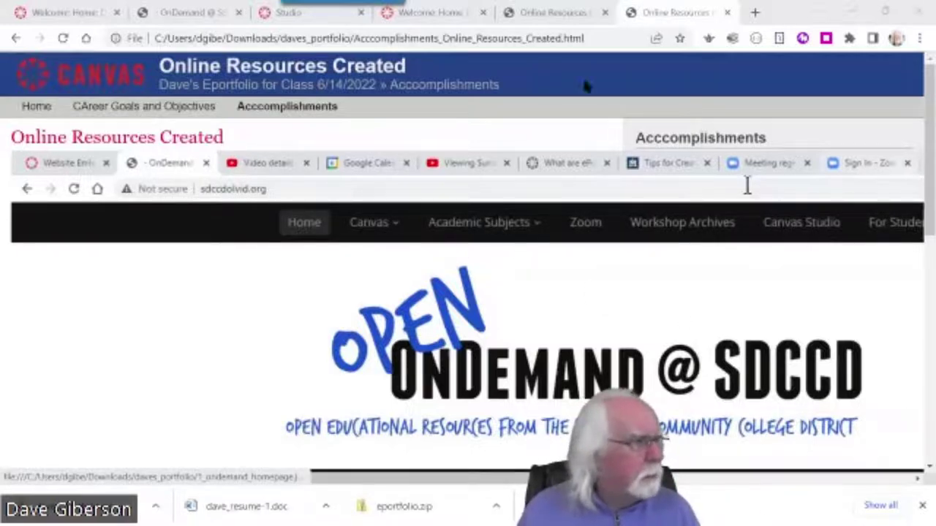
Go from the live portfolio's Home page to Online Resources Created under Accomplishments
click(62, 11)
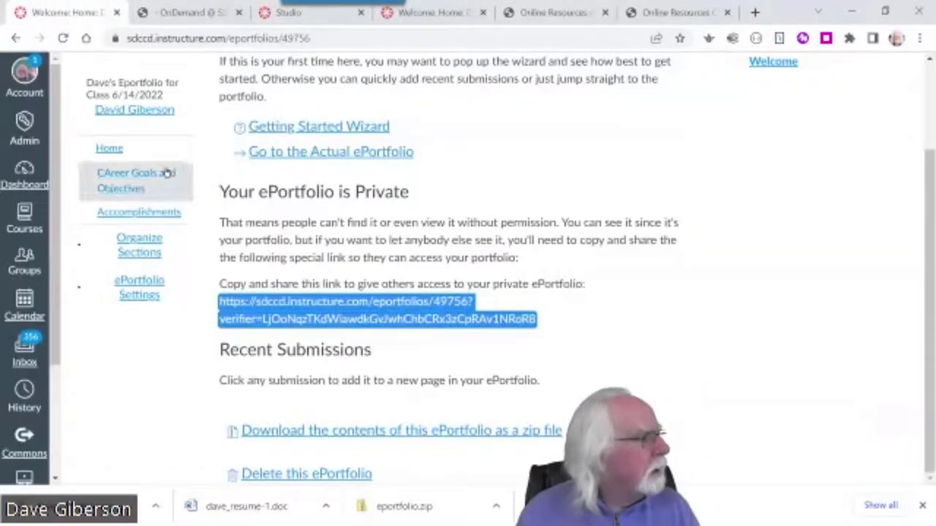
click(111, 148)
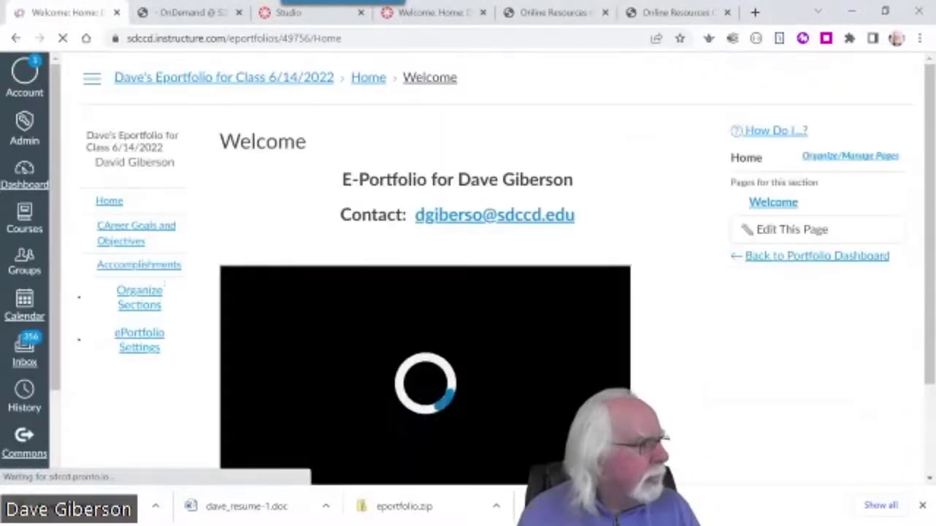
scroll(671, 351, down, 3)
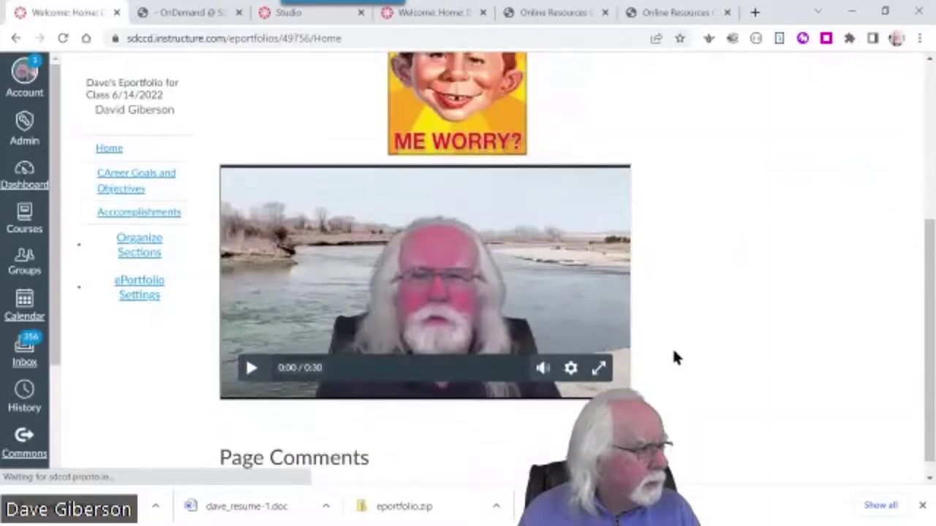
scroll(673, 358, up, 5)
click(140, 265)
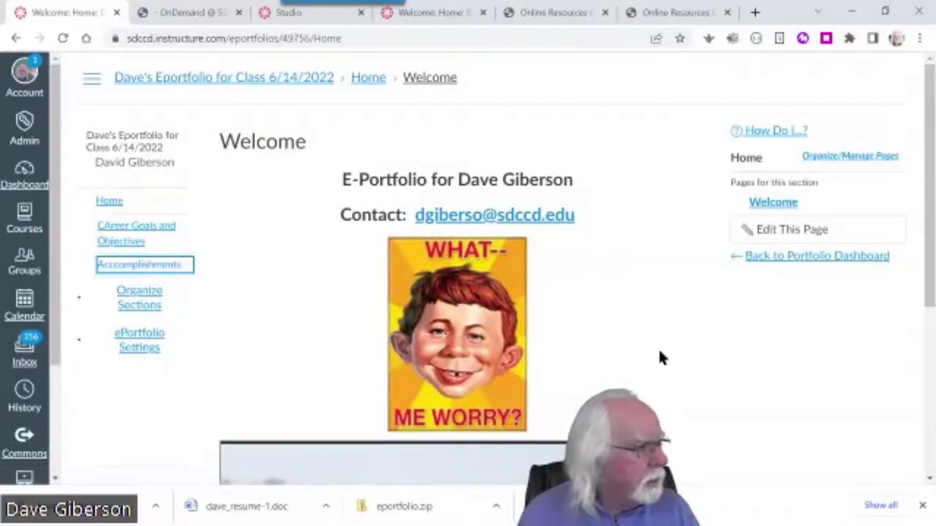
click(155, 266)
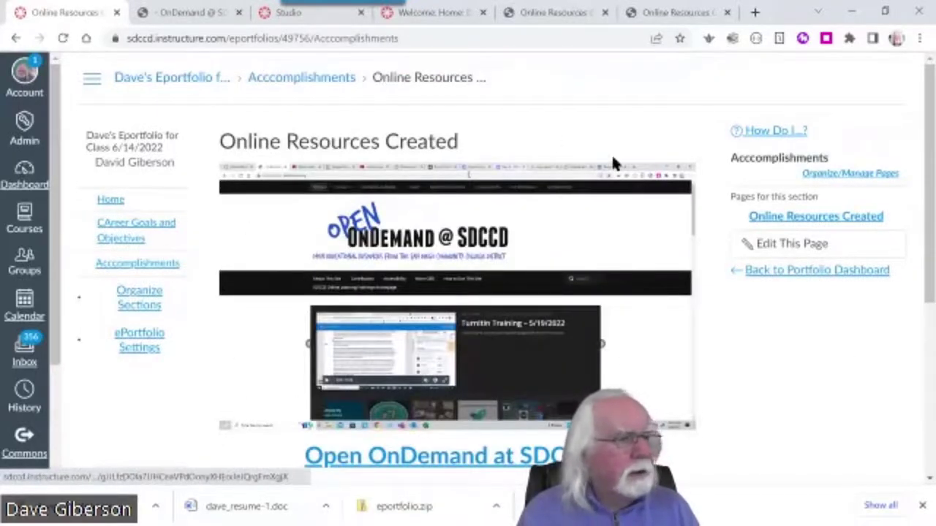
scroll(848, 354, down, 2)
scroll(843, 347, up, 1)
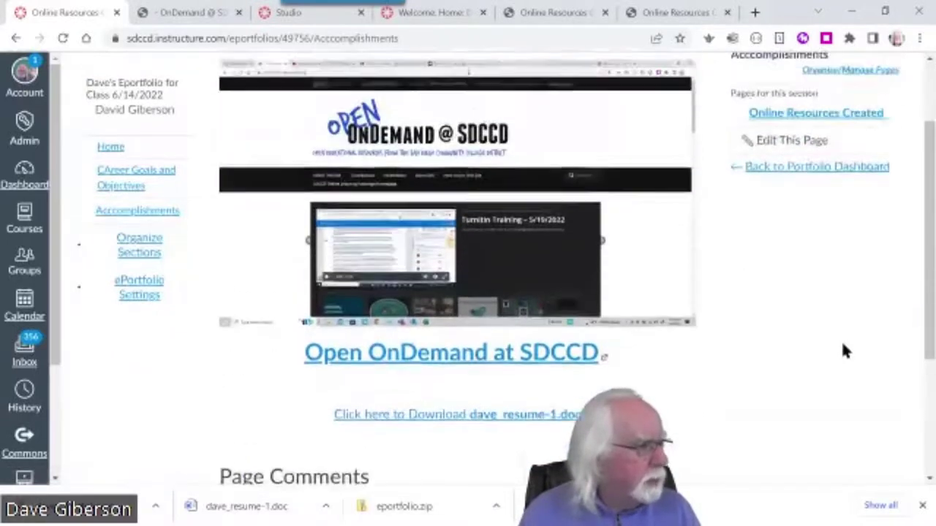
scroll(843, 347, down, 1)
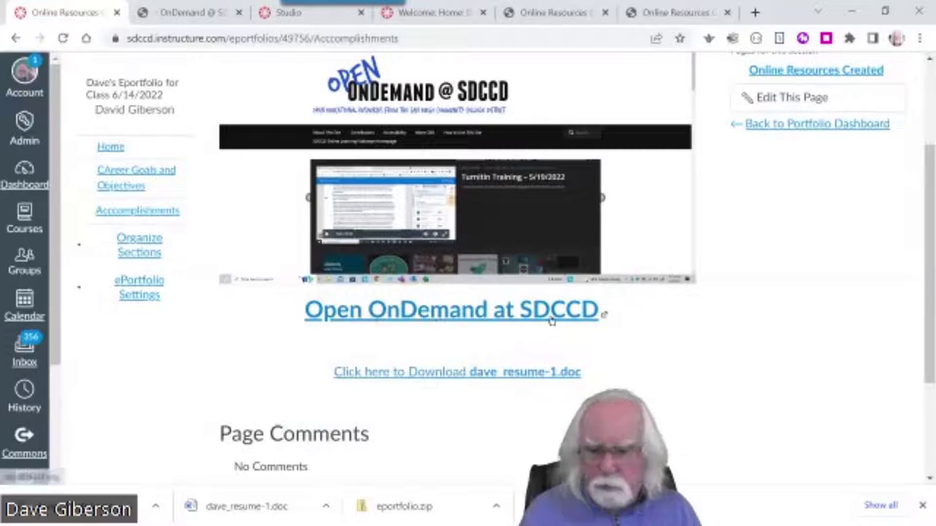
Remove the existing link from the 'Open OnDemand at SDCCD' heading
click(767, 100)
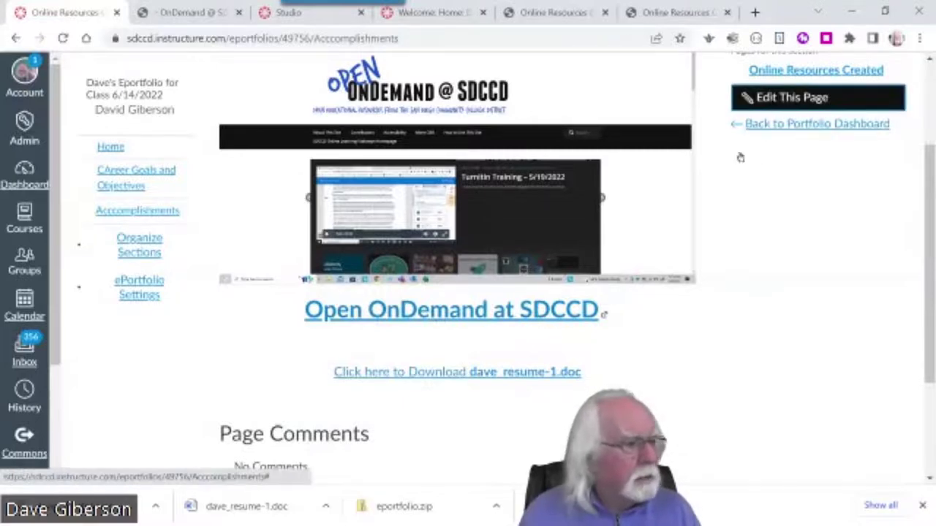
scroll(793, 390, down, 5)
scroll(795, 386, down, 3)
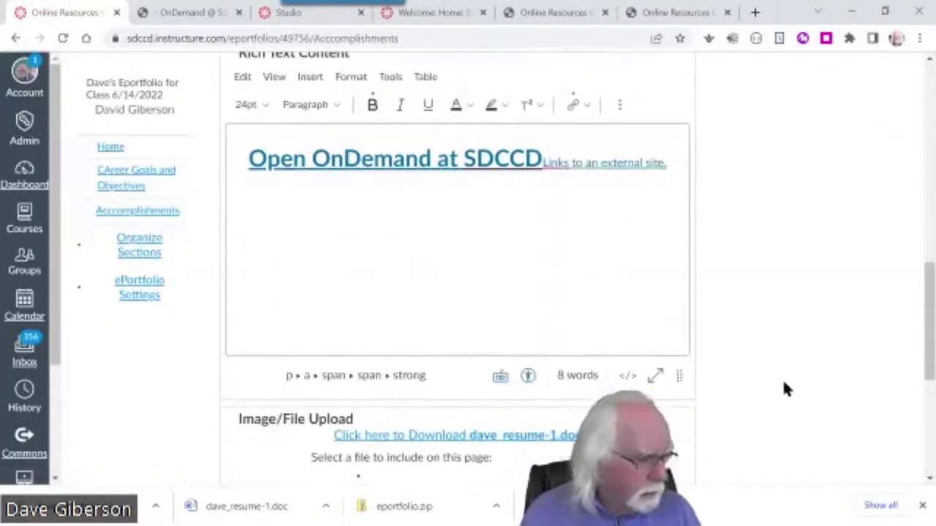
drag(245, 160, 541, 161)
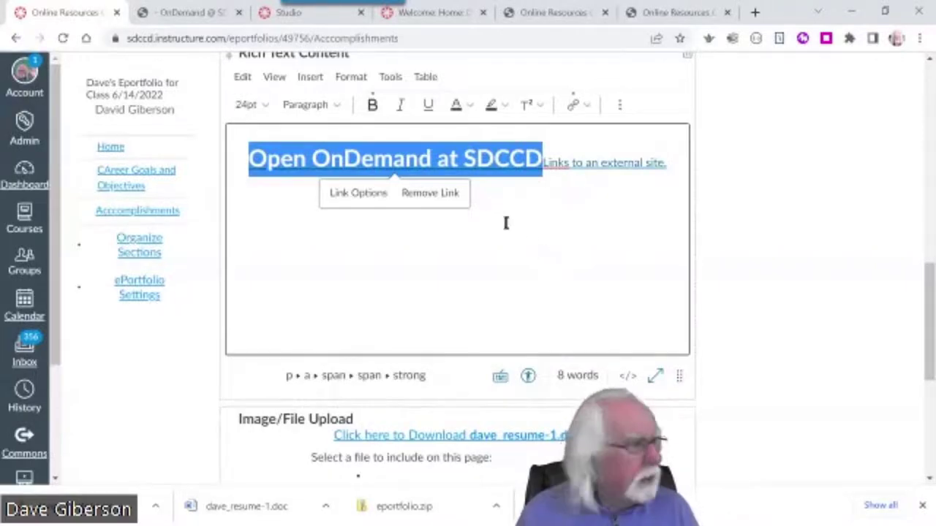
click(586, 103)
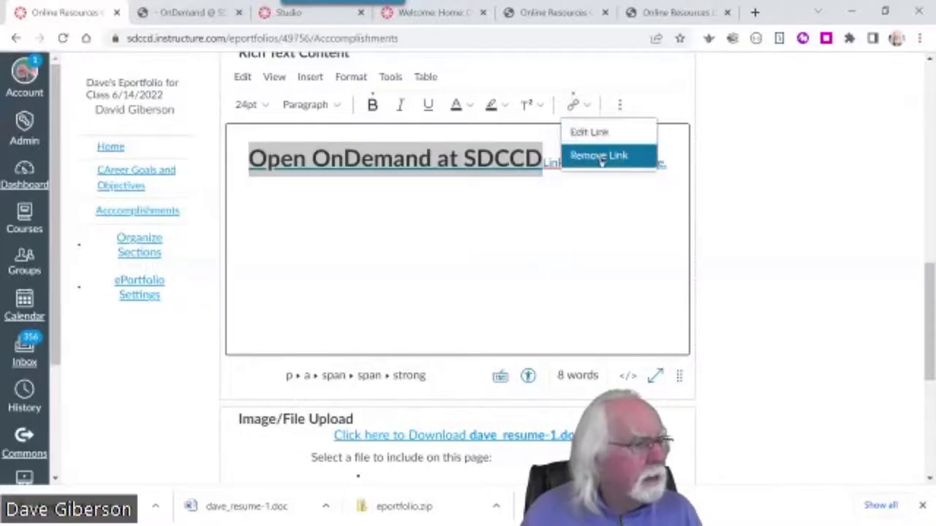
click(598, 155)
click(584, 102)
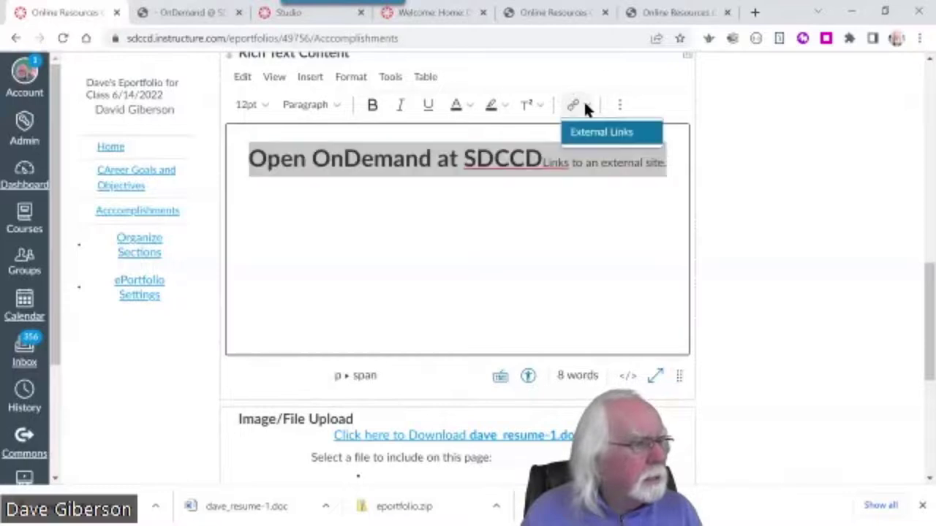
click(613, 133)
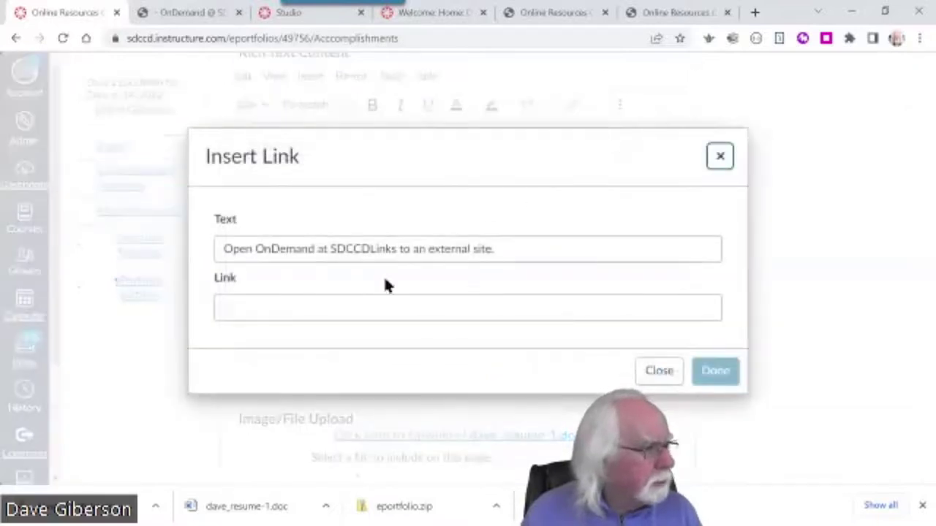
click(256, 311)
text(h)
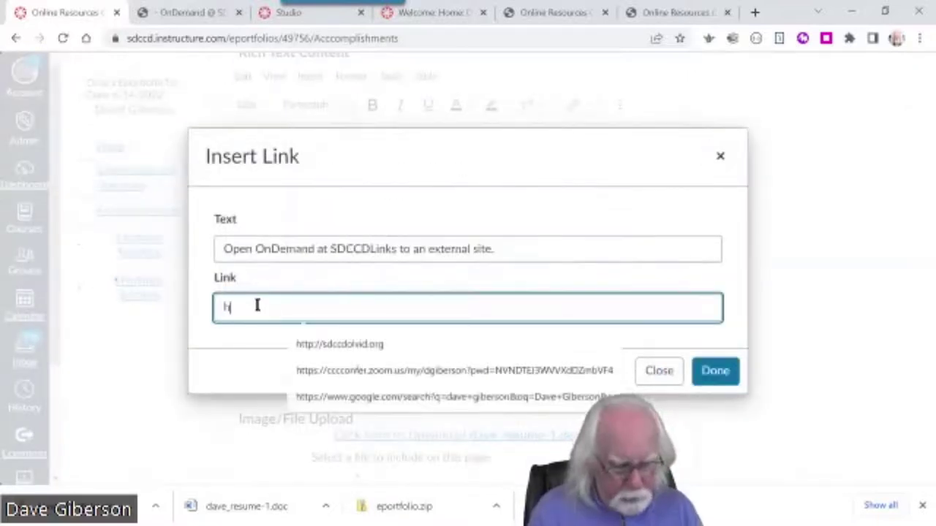
text(ttp://sdc)
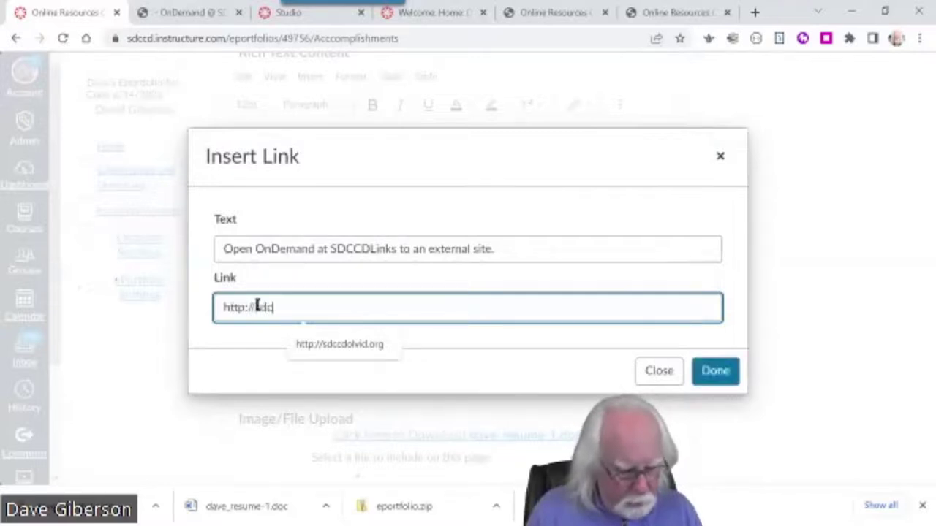
text(cdolvid)
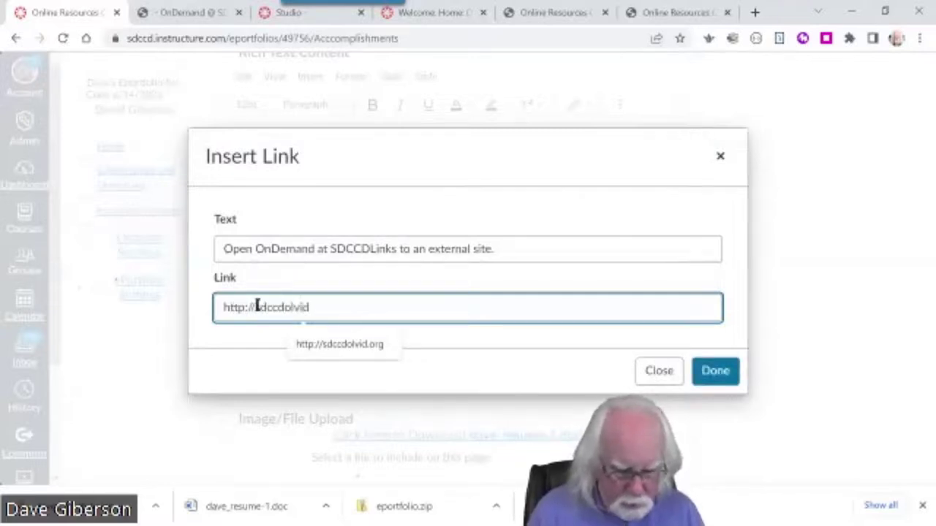
text(.org)
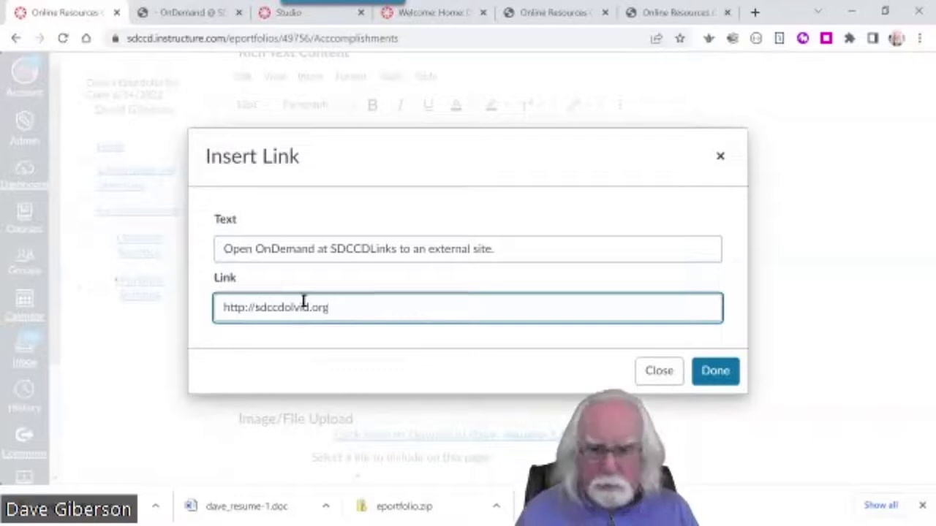
click(714, 380)
Save the Online Resources Created page and check it without further edits
scroll(758, 384, down, 4)
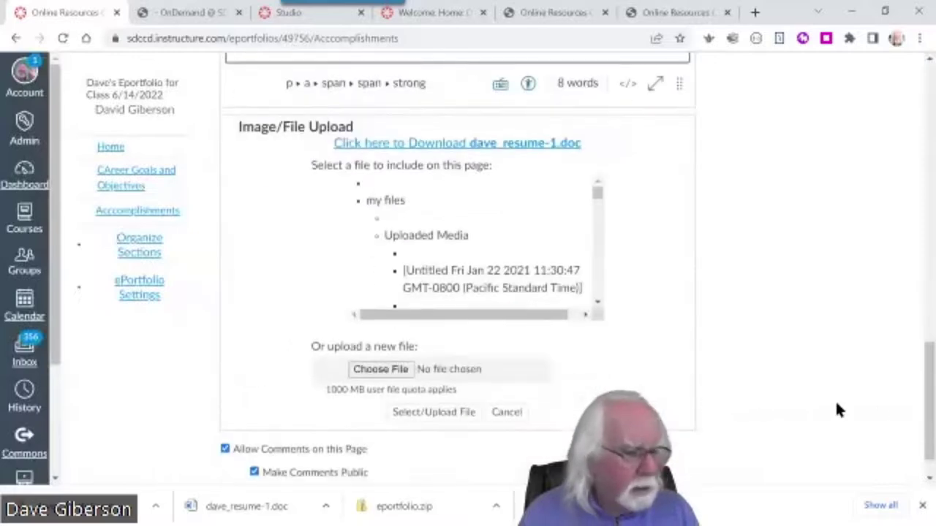
scroll(466, 426, down, 2)
click(403, 453)
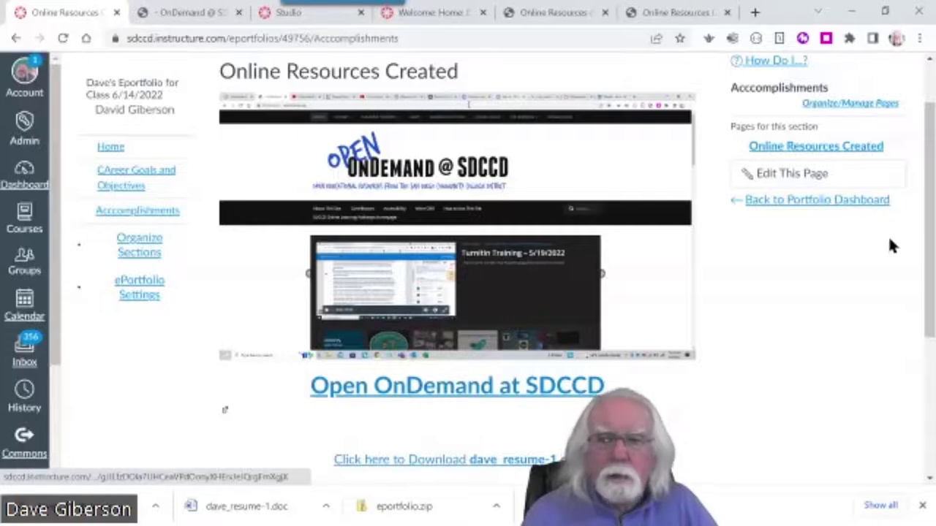
click(818, 184)
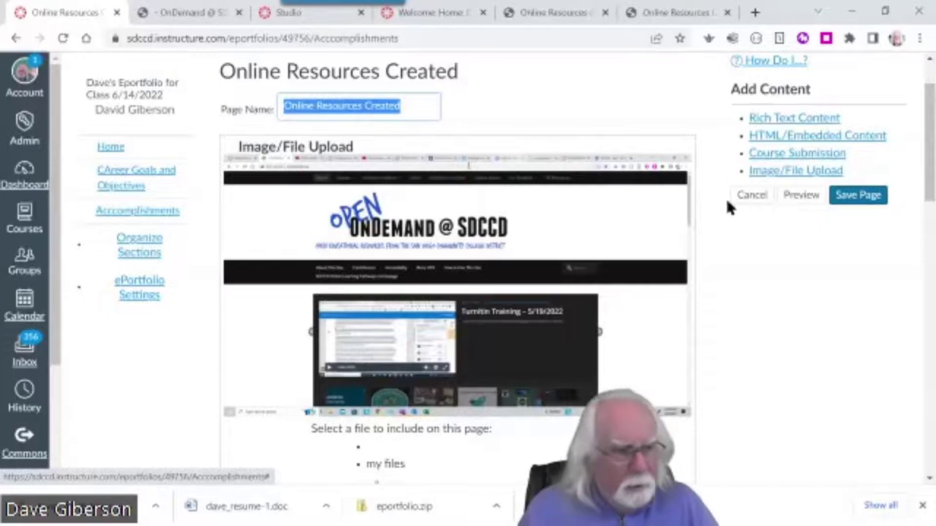
click(751, 194)
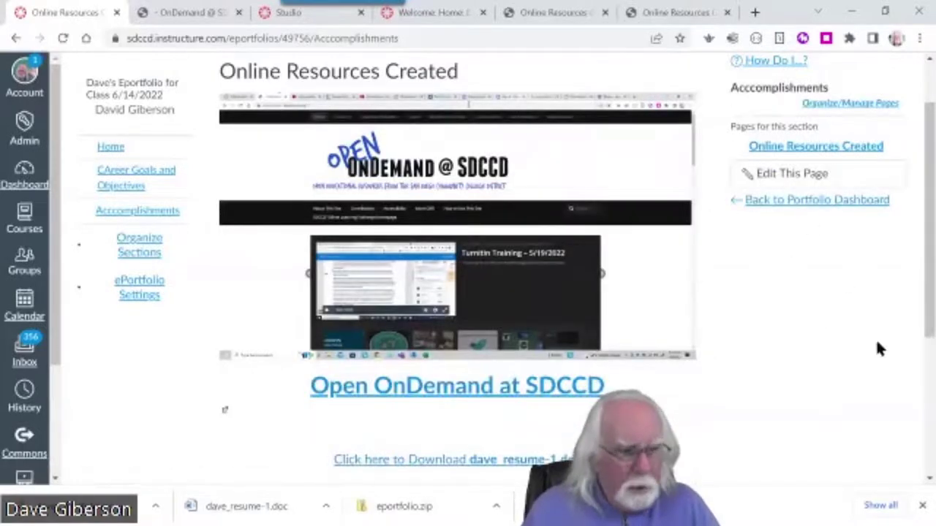
scroll(921, 331, down, 2)
scroll(910, 314, up, 3)
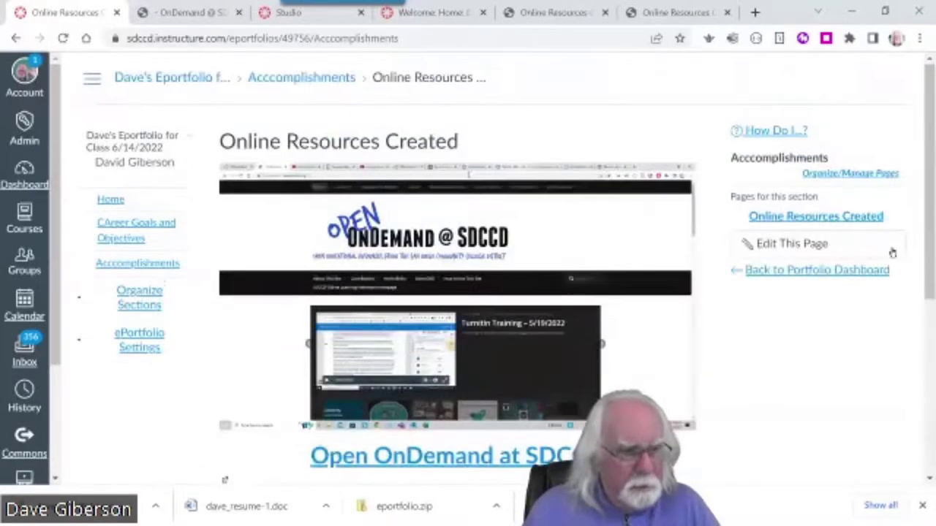
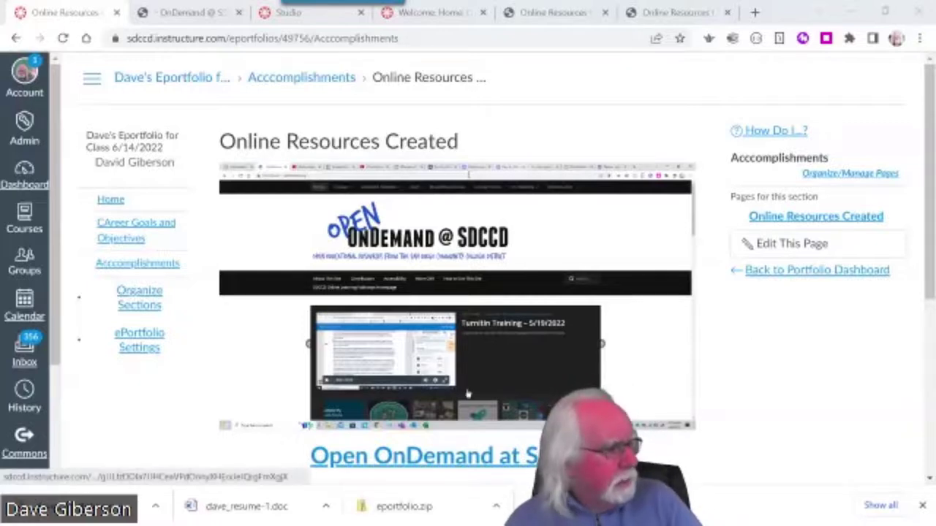
Move from Accomplishments to the portfolio's Home page and scroll through its image and video
click(136, 266)
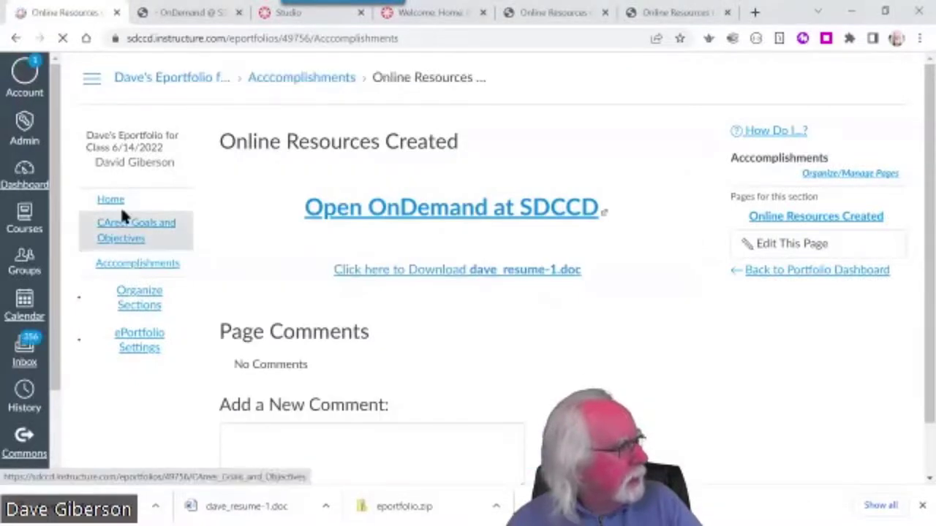
click(111, 201)
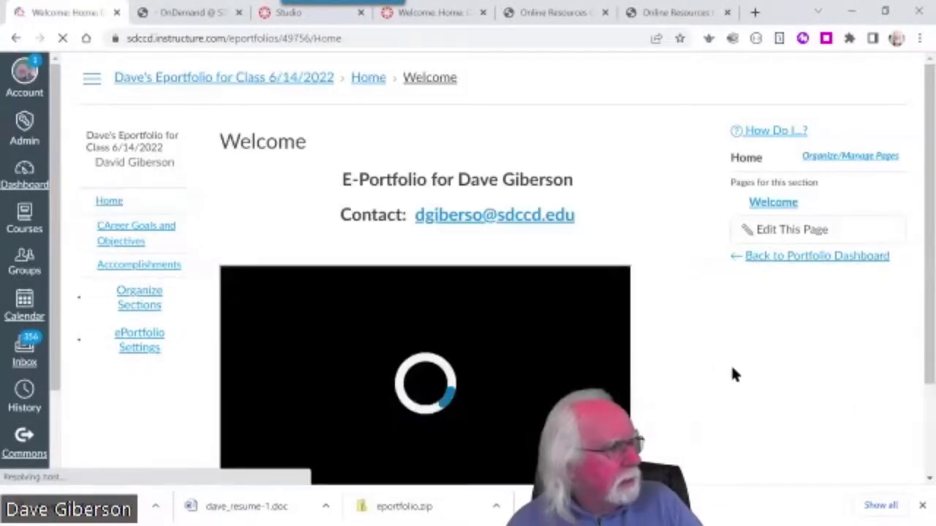
scroll(765, 392, down, 4)
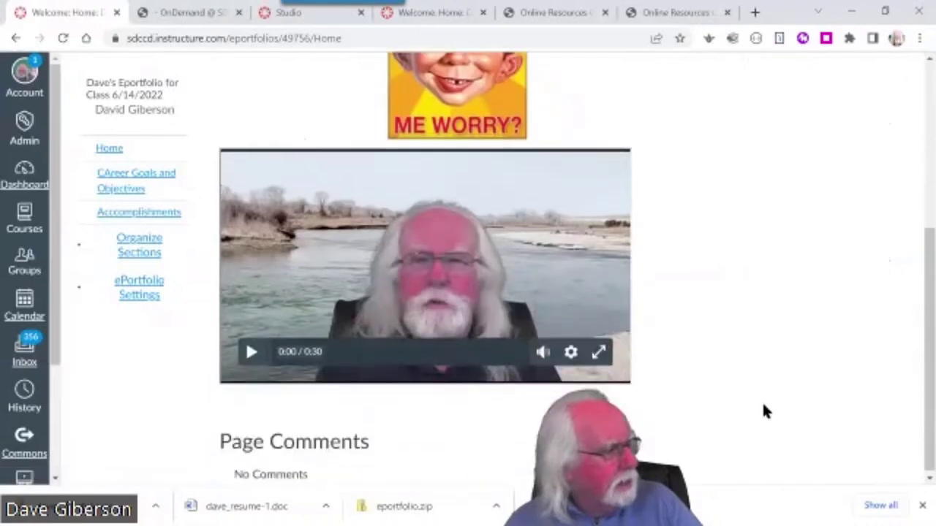
scroll(722, 259, up, 4)
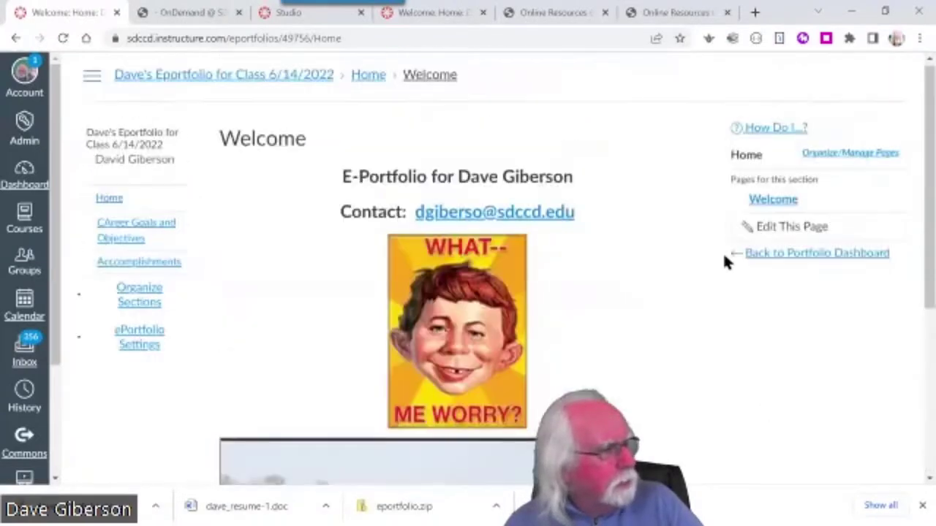
scroll(724, 261, down, 2)
scroll(724, 263, up, 1)
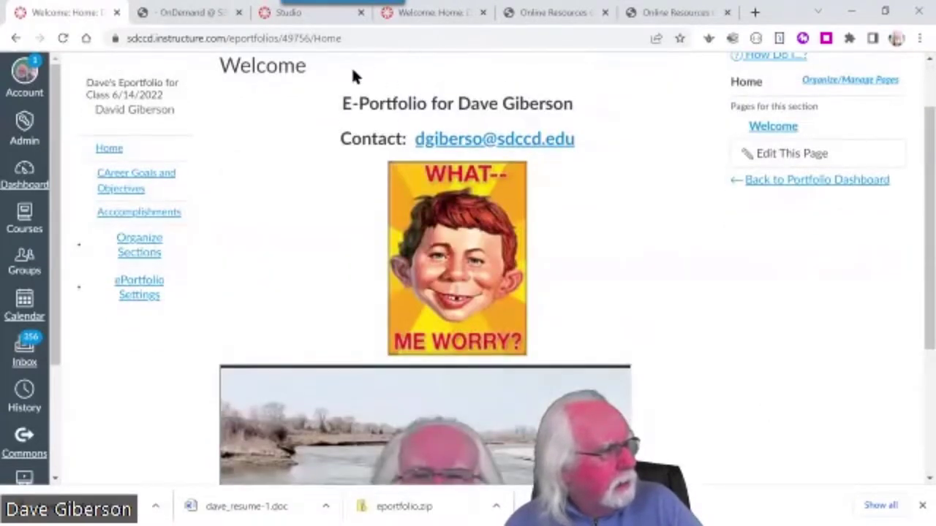
Put the Welcome page in edit mode and add a blank Rich Text Content box below the video
click(791, 154)
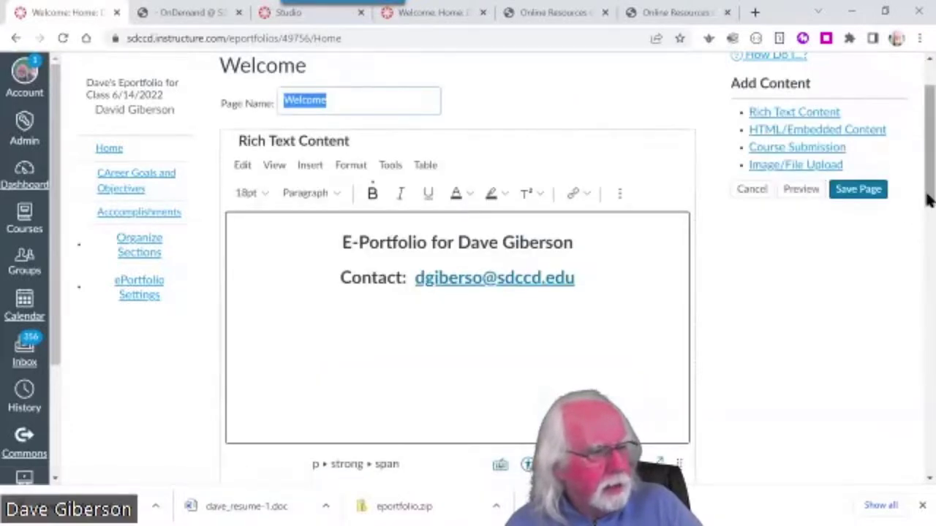
drag(927, 206, 930, 453)
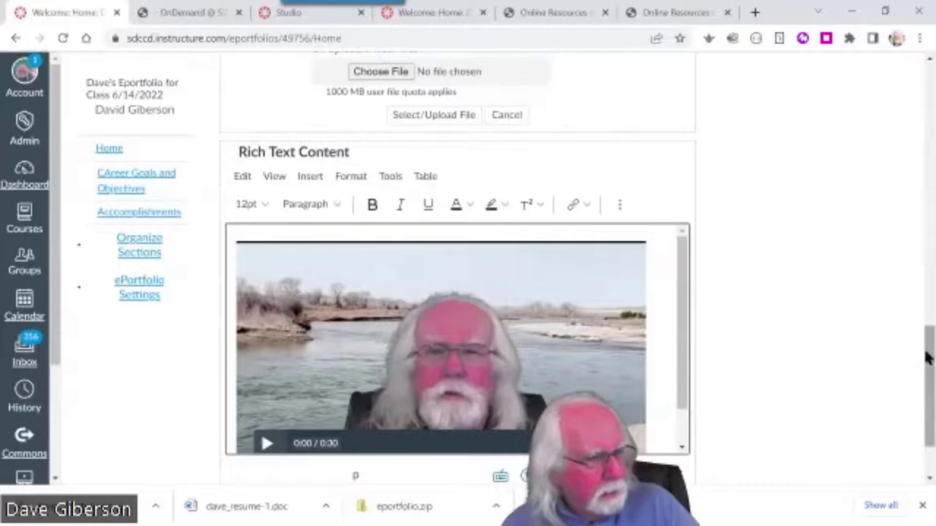
drag(929, 359, 928, 96)
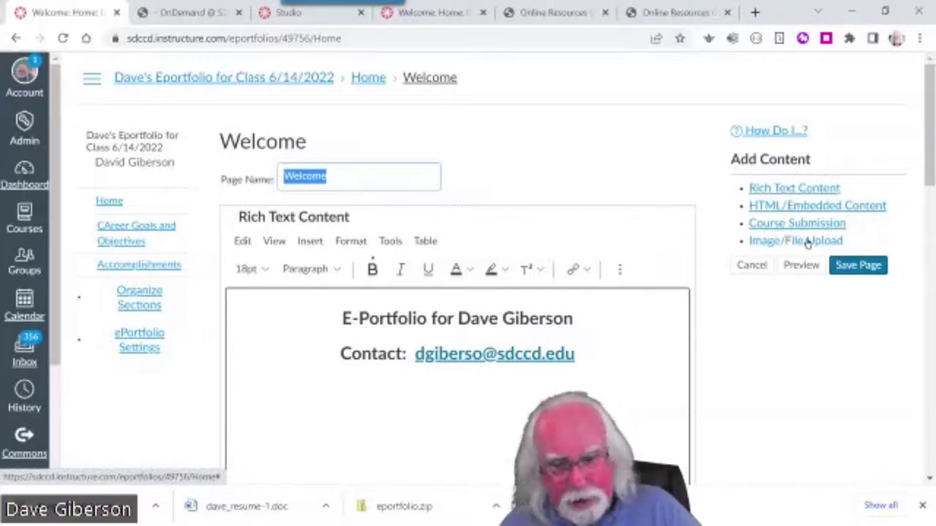
click(796, 189)
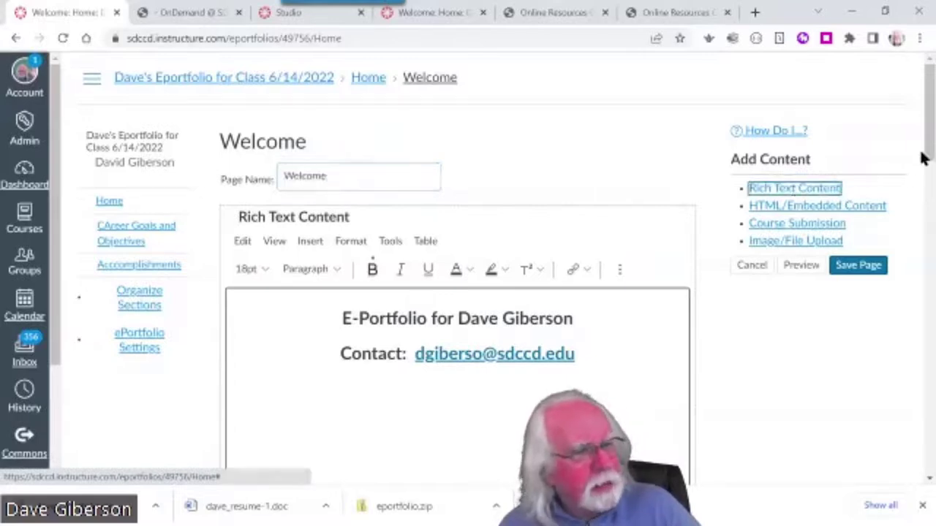
drag(927, 153, 931, 410)
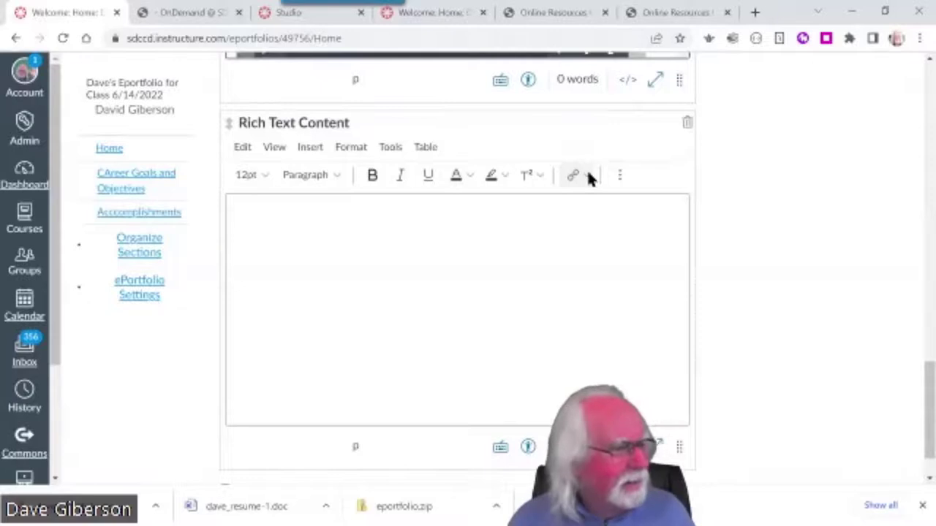
Zoom the page out, open the text box's Embed dialog, then close it without adding code
key(ctrl+minus)
key(ctrl+minus)
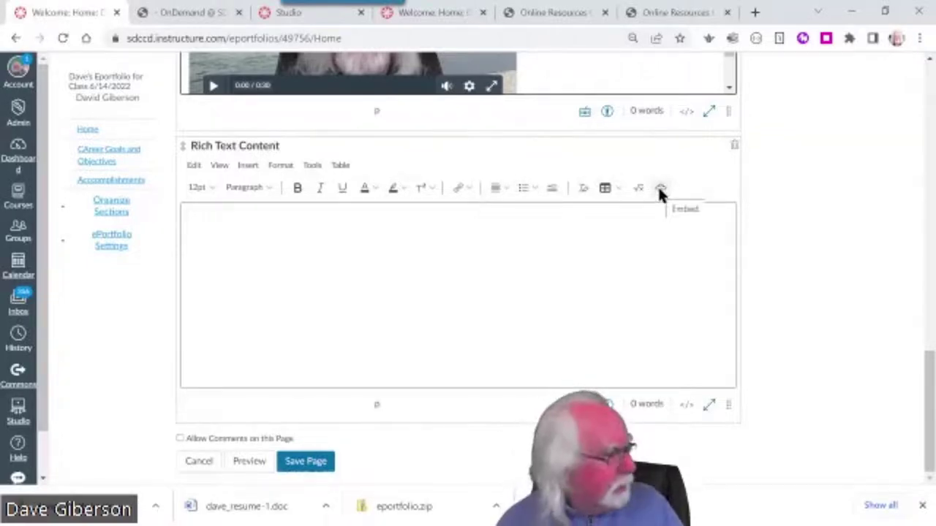
click(658, 187)
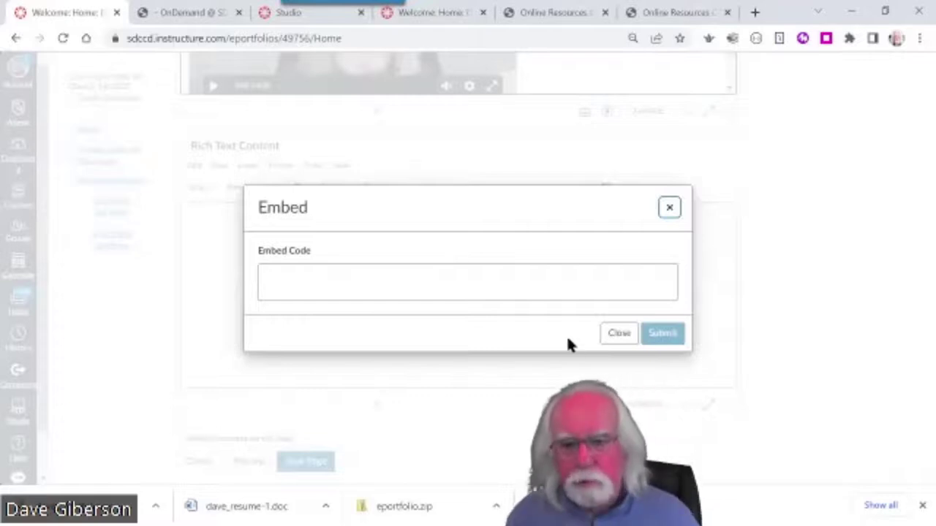
click(613, 334)
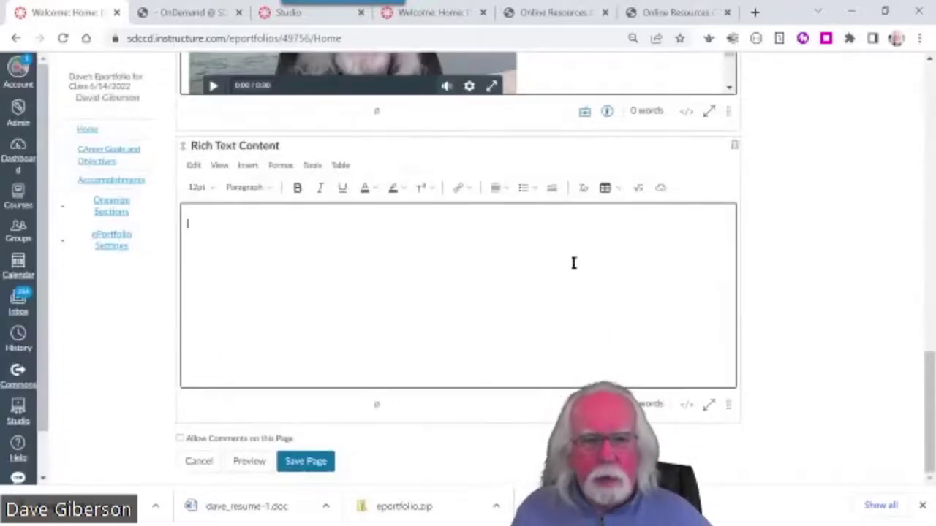
Delete the empty rich text box, confirm with OK, and cancel editing back to the Welcome page
click(735, 148)
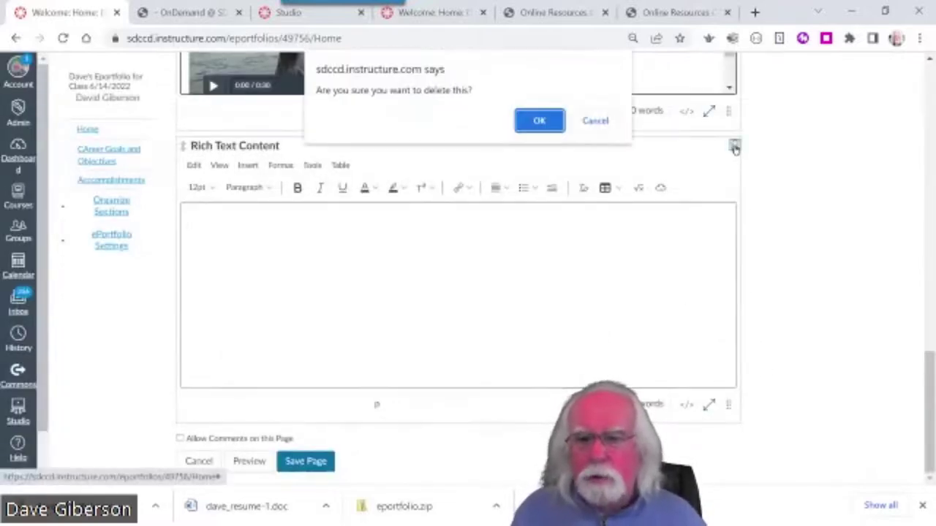
click(538, 122)
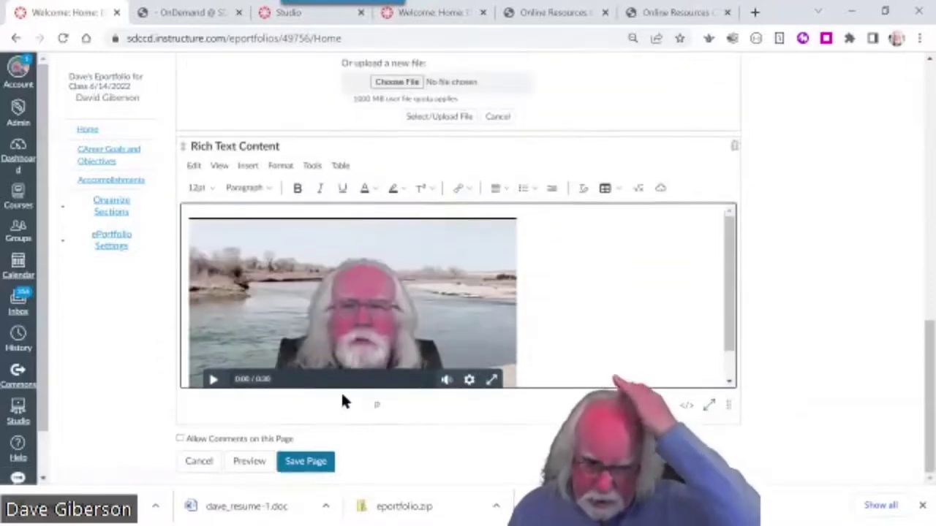
click(199, 462)
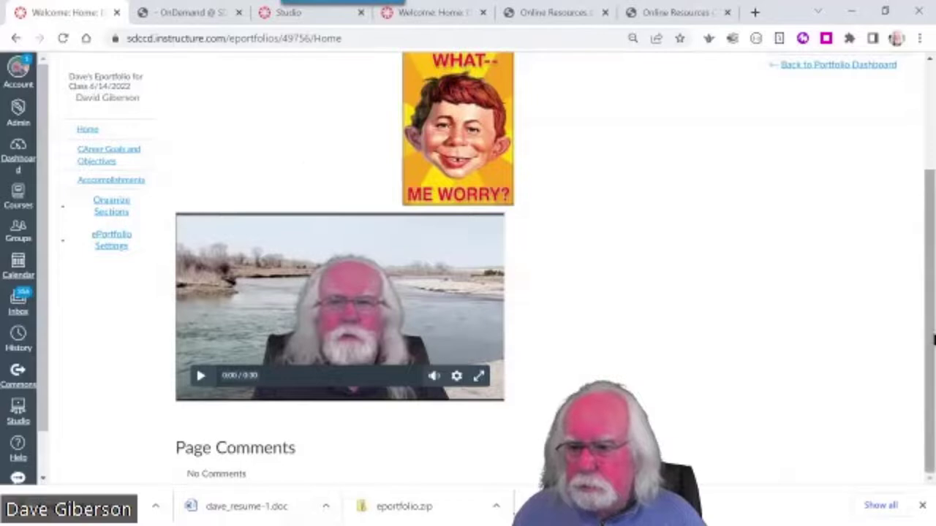
drag(929, 339, 932, 201)
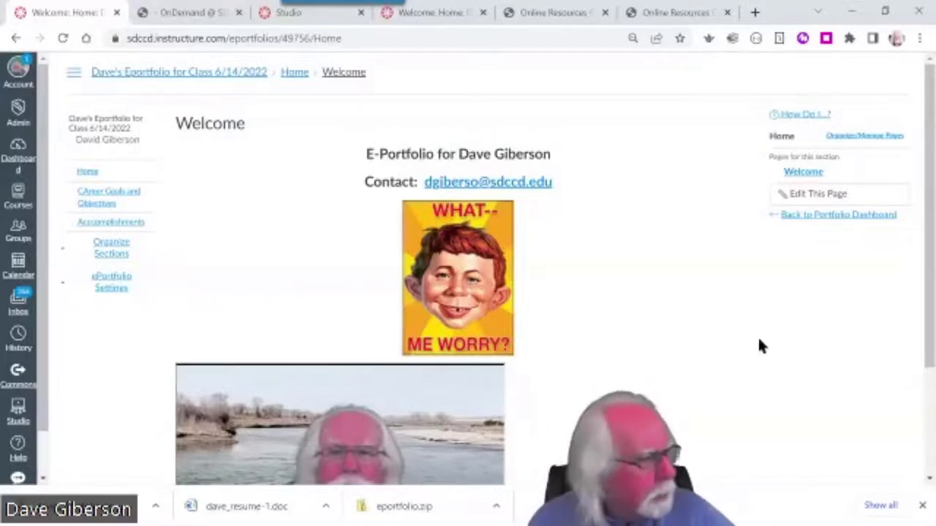
Open a new Chrome tab showing the Google start page and its shortcut tiles
click(753, 12)
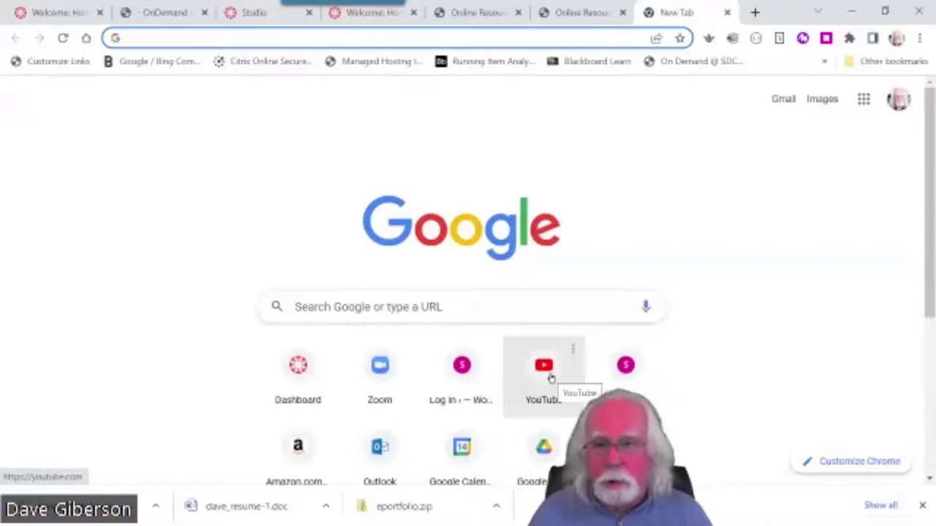
Go to YouTube's home page using the YouTube shortcut tile
click(543, 373)
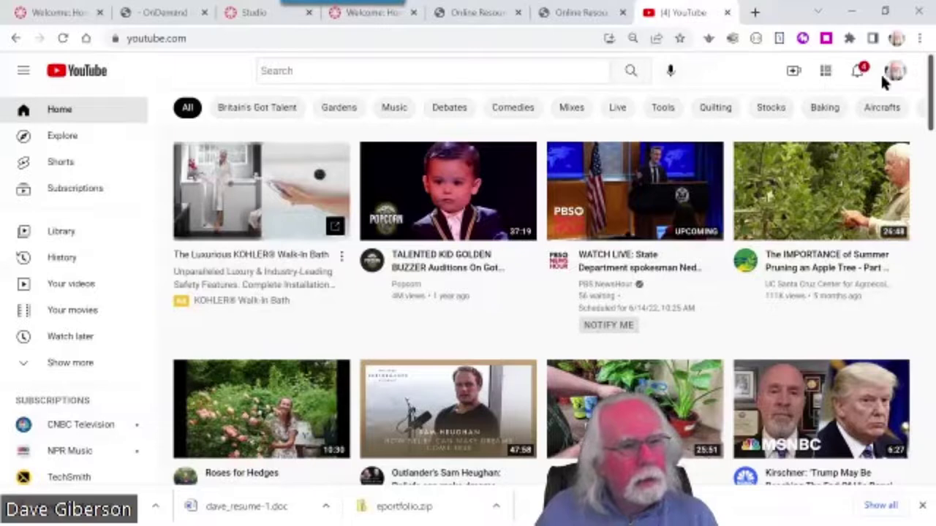
Switch to YouTube Studio from the account menu and set the page zoom to 80%
click(895, 71)
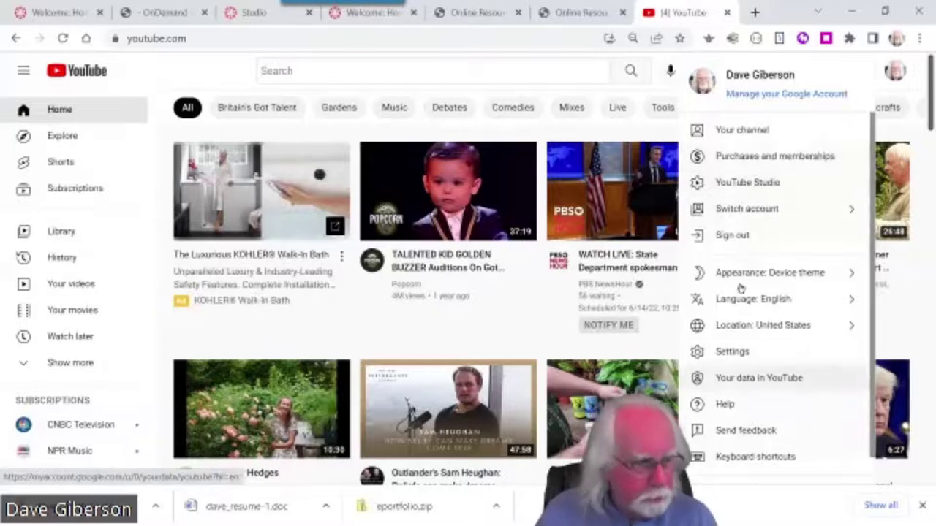
click(745, 185)
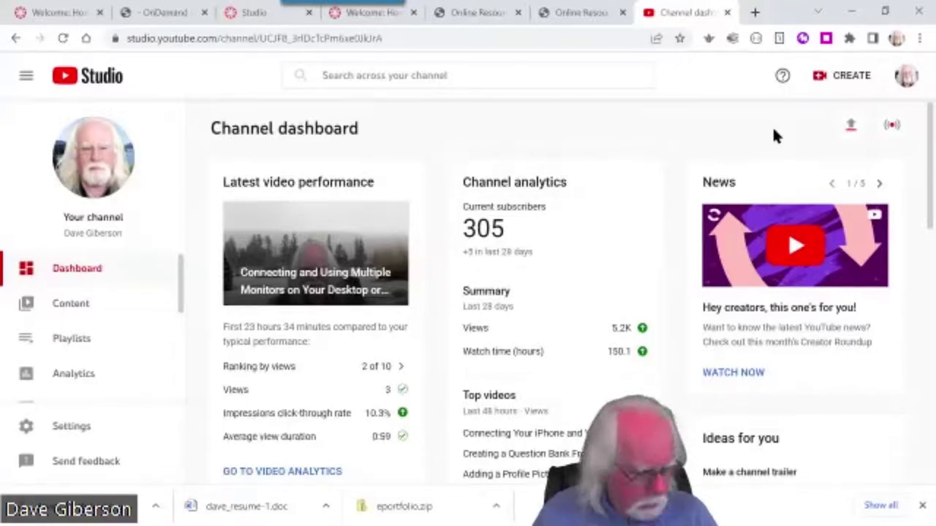
key(ctrl+minus)
key(ctrl+minus)
key(ctrl+minus)
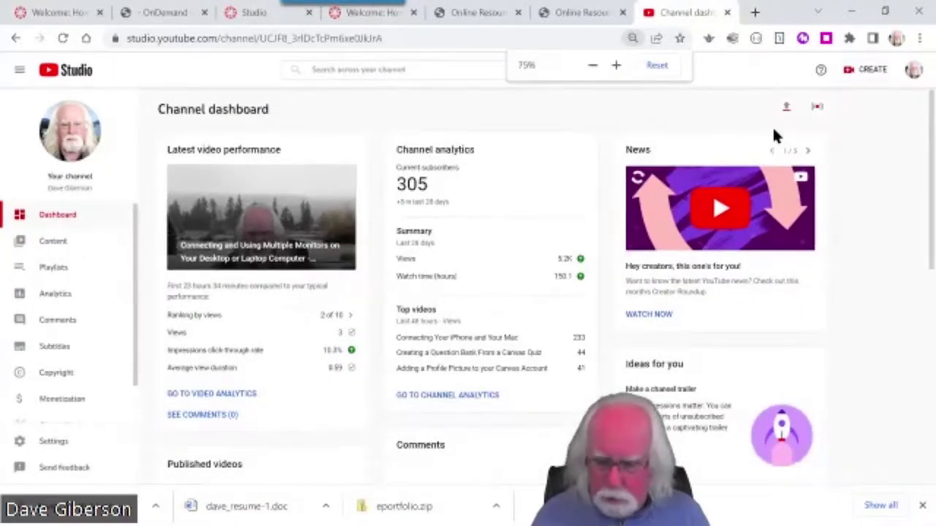
key(ctrl+plus)
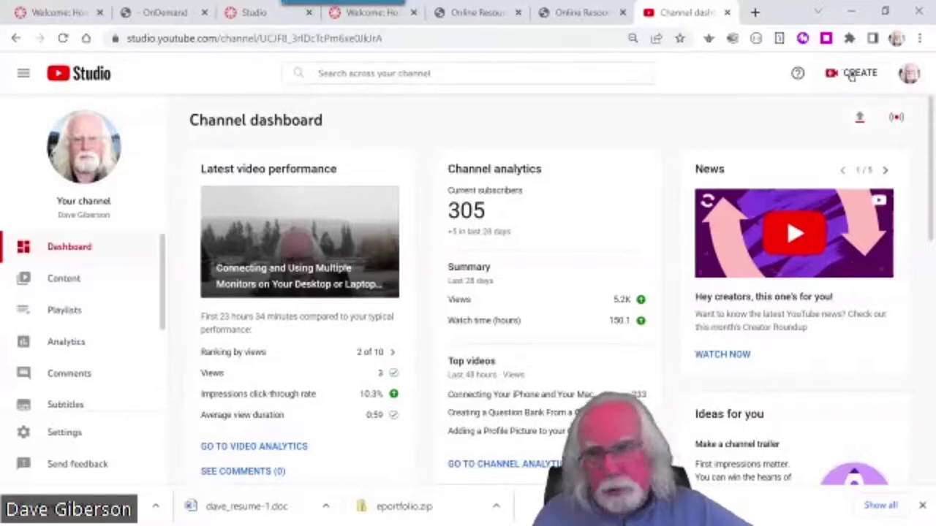
Choose Create > Upload videos to open the upload dialog
click(852, 76)
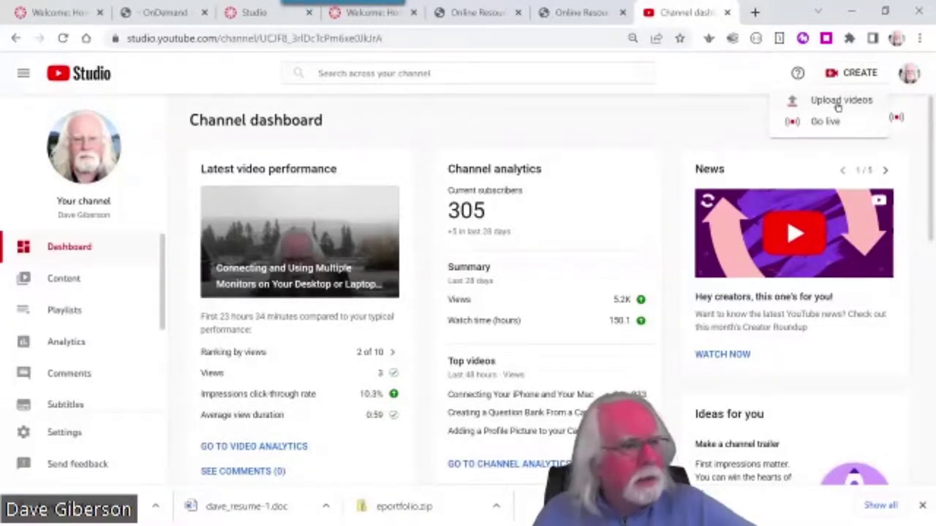
click(838, 107)
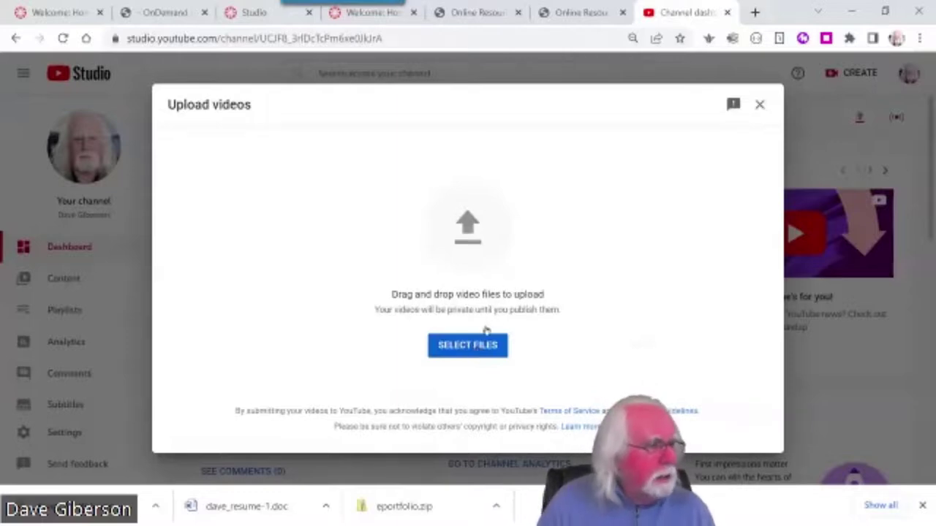
Browse to This PC > Videos in the Open dialog and show files as Large icons
click(474, 349)
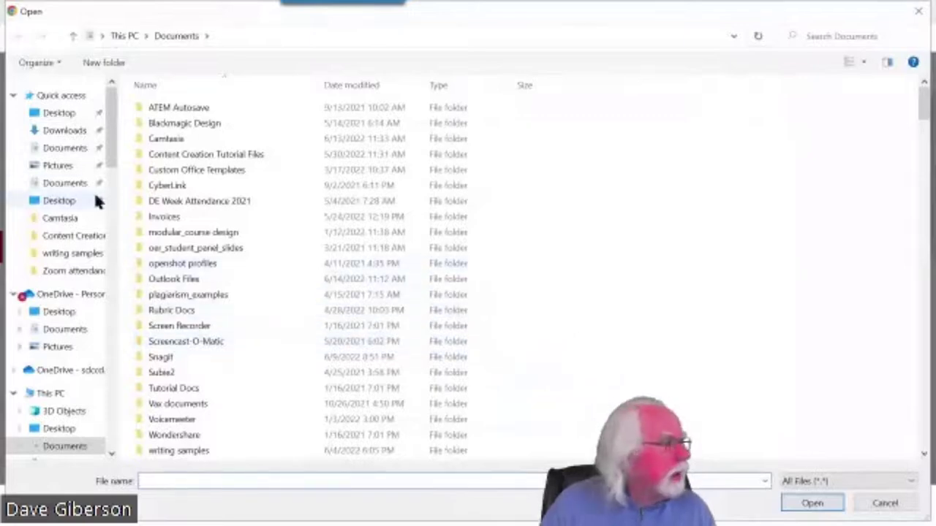
drag(111, 164, 112, 196)
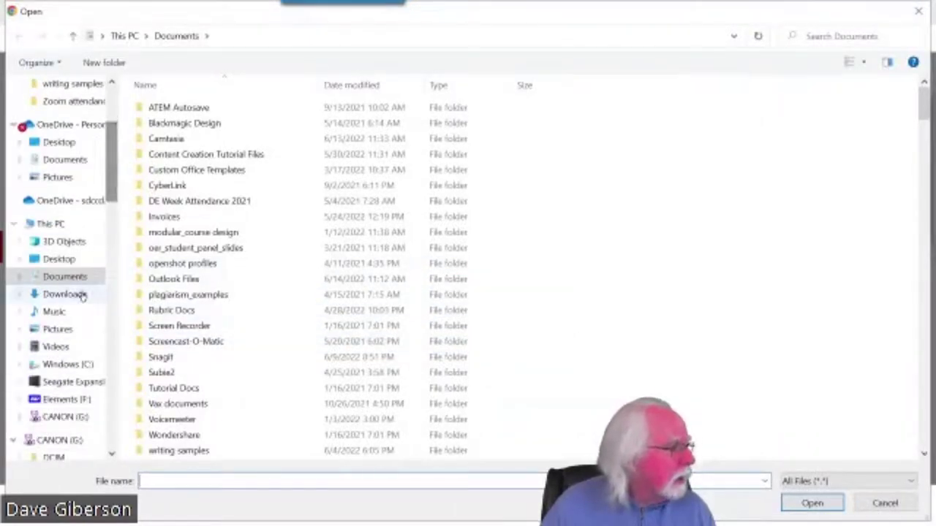
click(54, 346)
scroll(687, 310, down, 15)
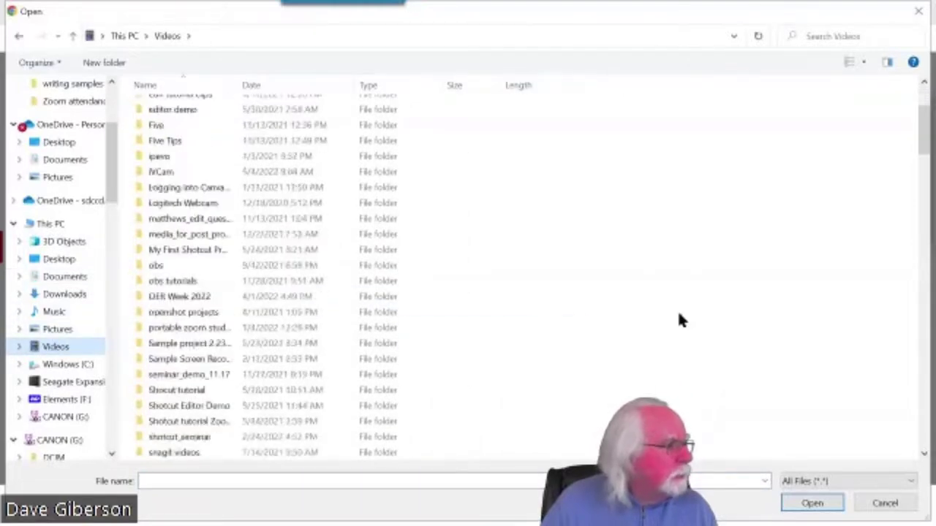
click(864, 63)
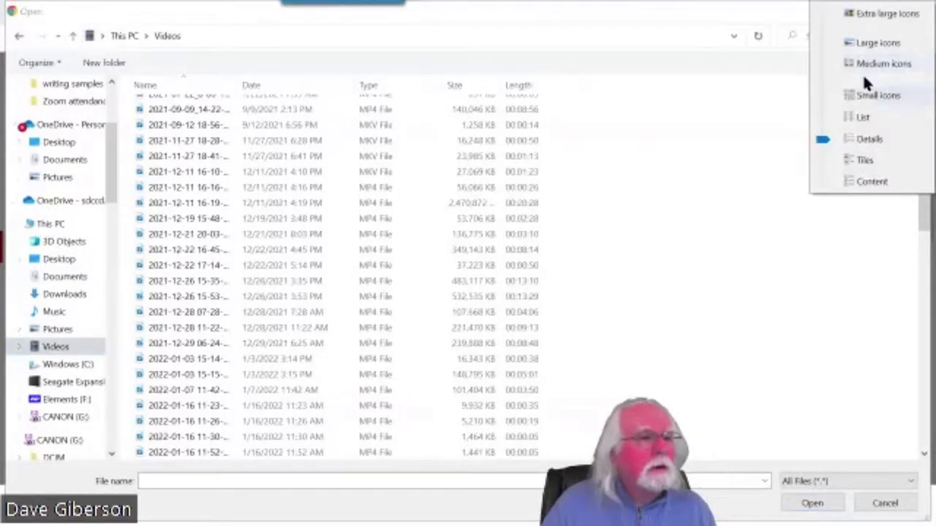
click(870, 43)
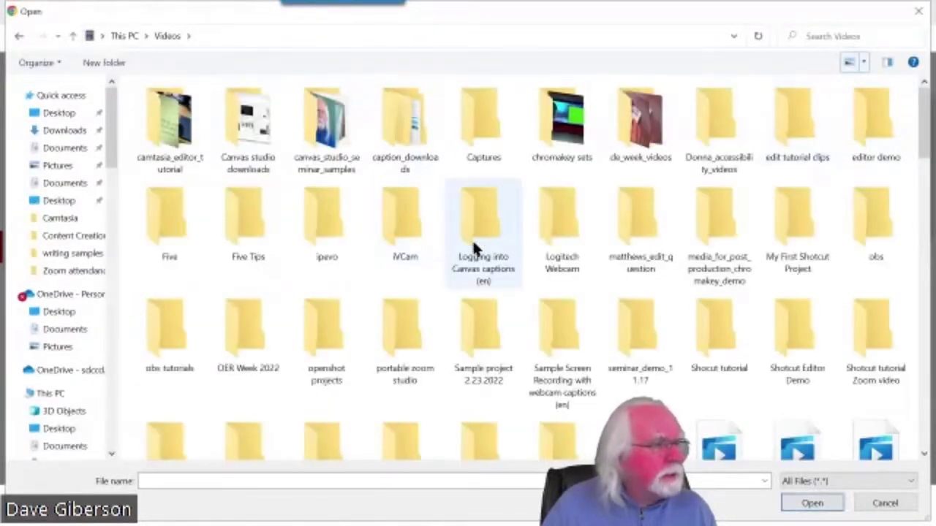
scroll(467, 245, down, 10)
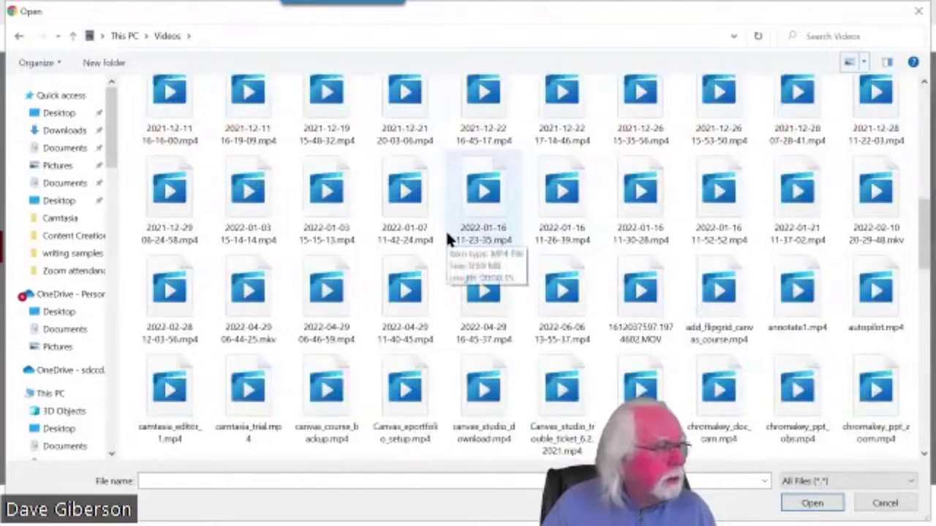
scroll(451, 250, down, 10)
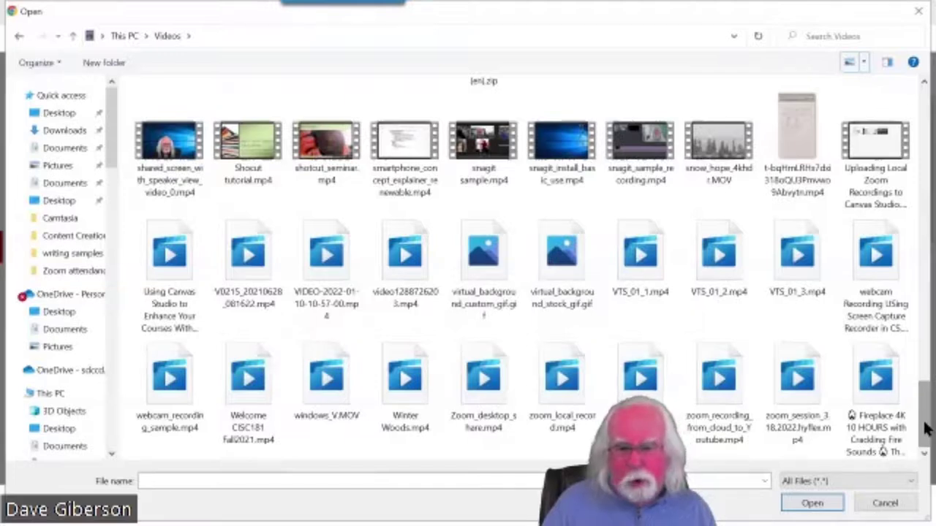
drag(927, 430, 925, 397)
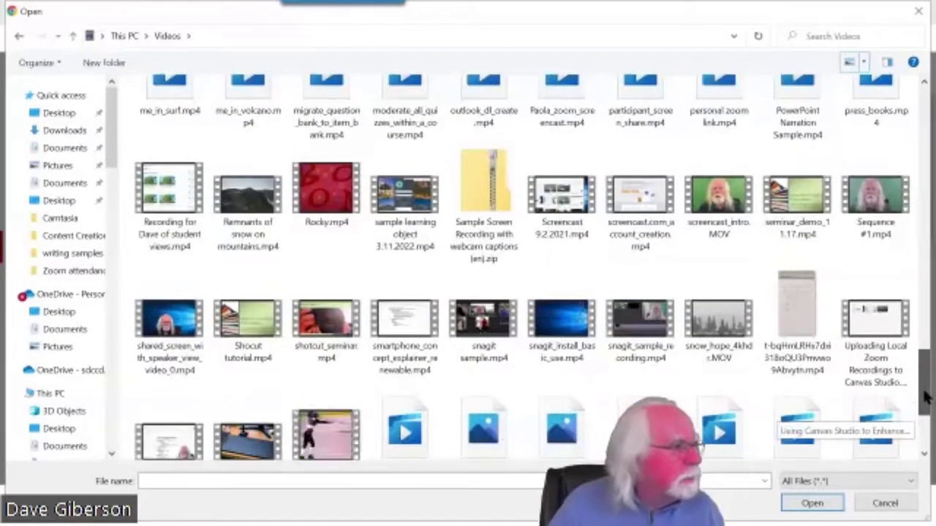
Choose screencast_intro.MOV instead of Rocky.mp4 and open it to start uploading
click(326, 191)
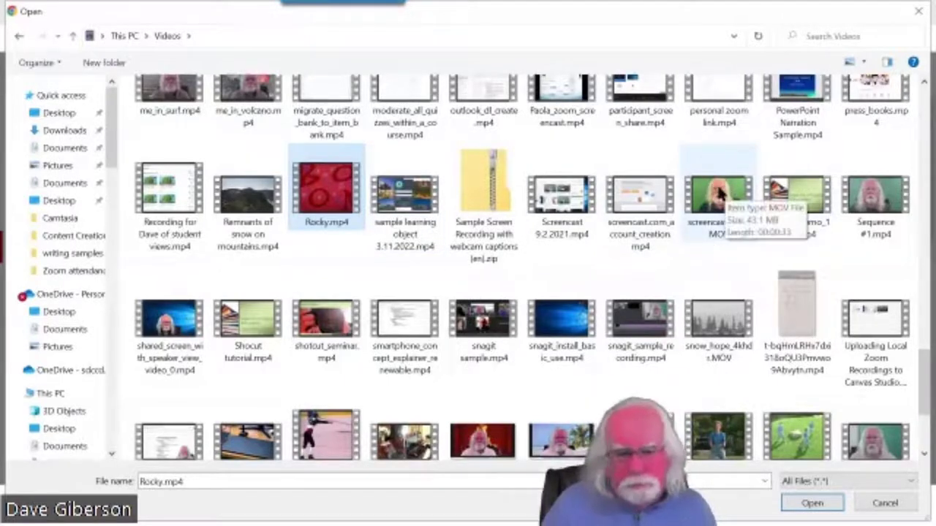
click(737, 228)
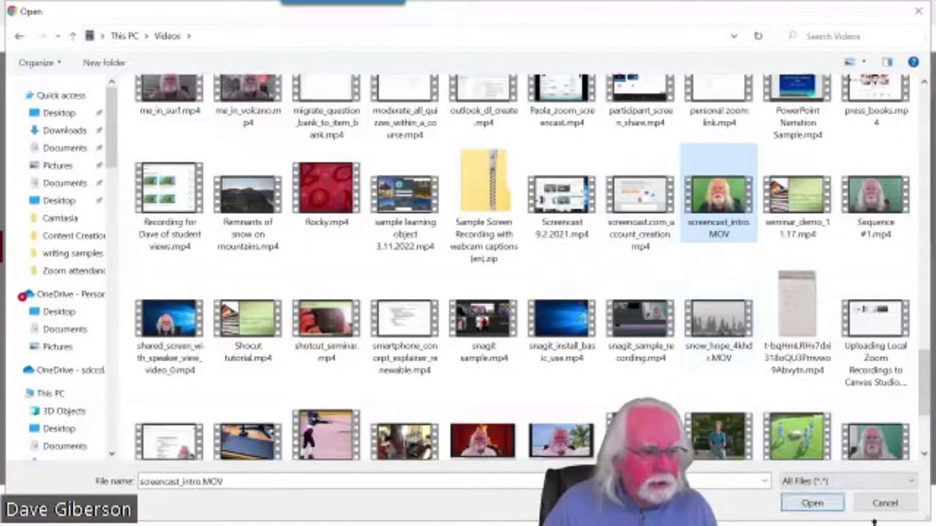
click(814, 504)
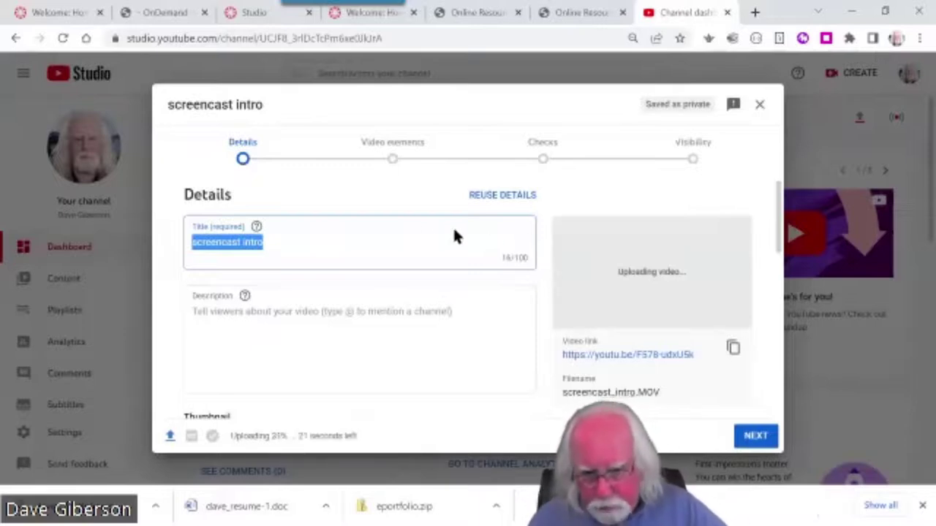
Replace the video title with 'Demonstration Video Upload', then move to the Description box
drag(278, 242, 190, 242)
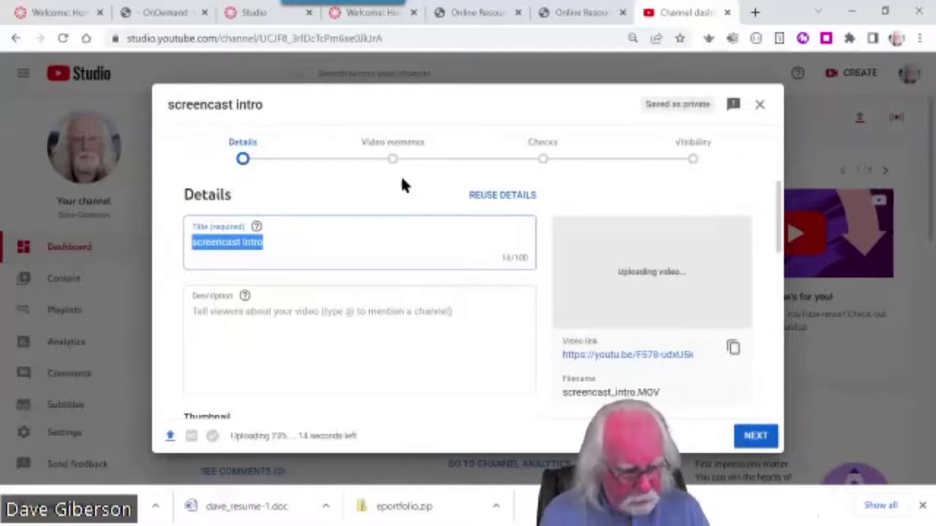
text(Demons)
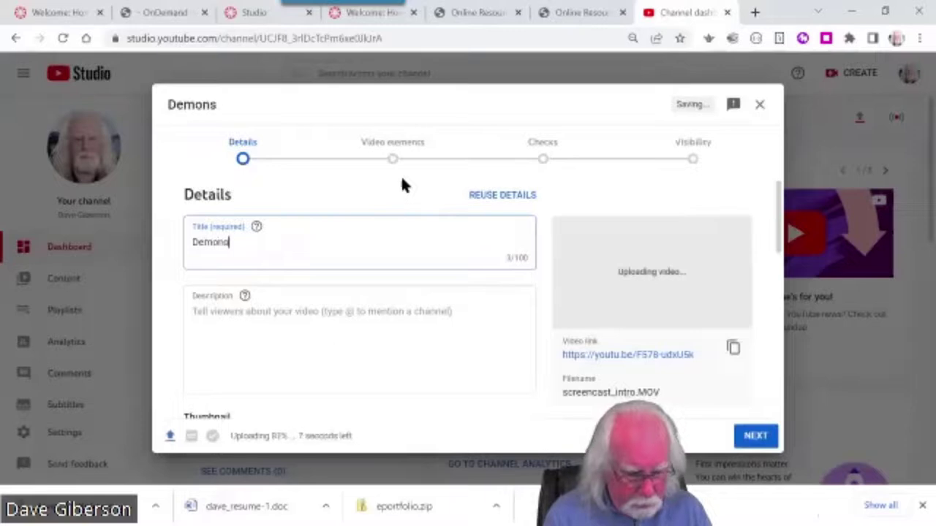
text(tration)
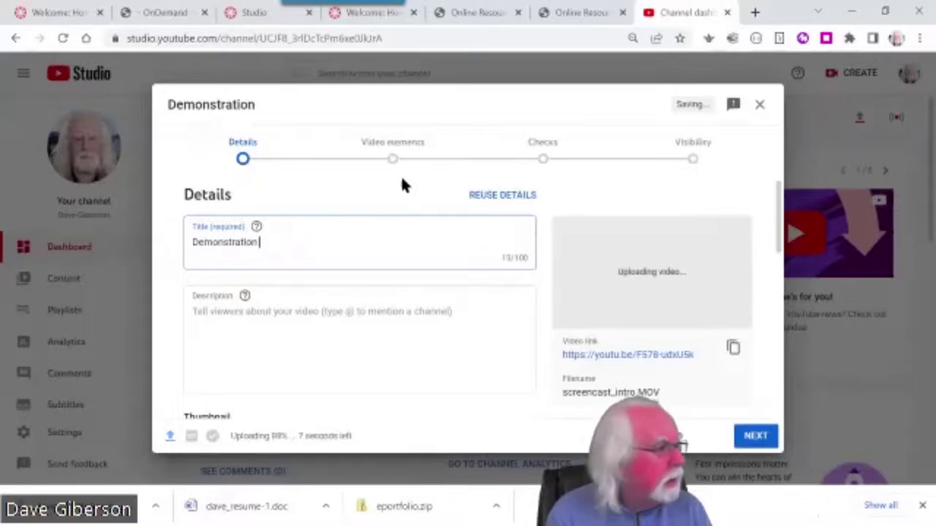
text( Video)
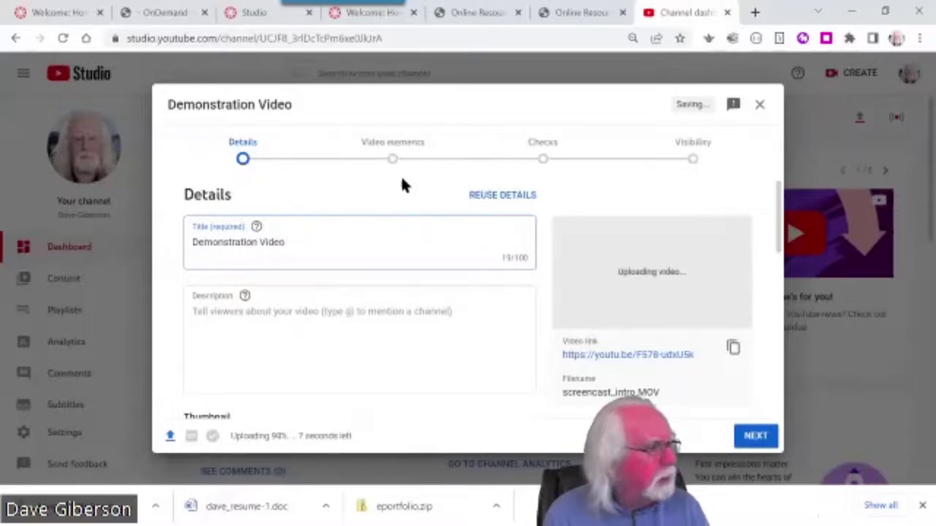
text( U)
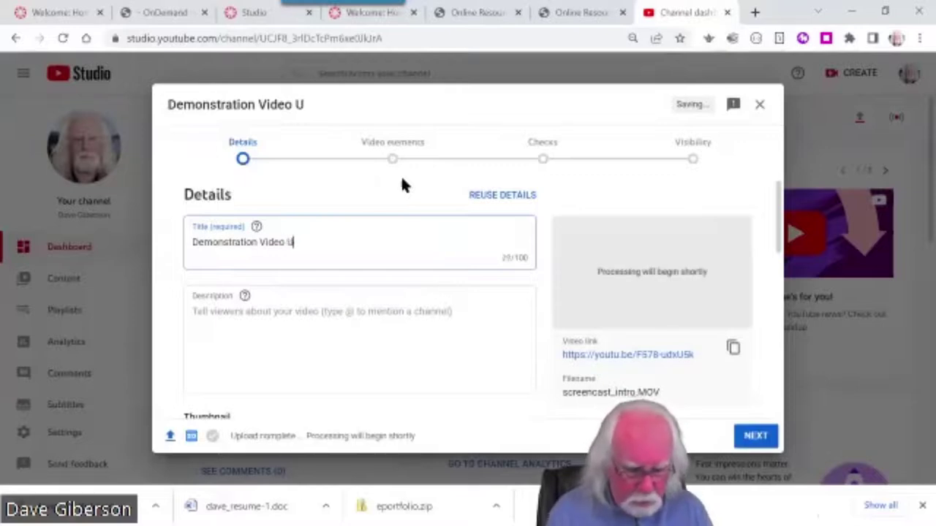
text(pload)
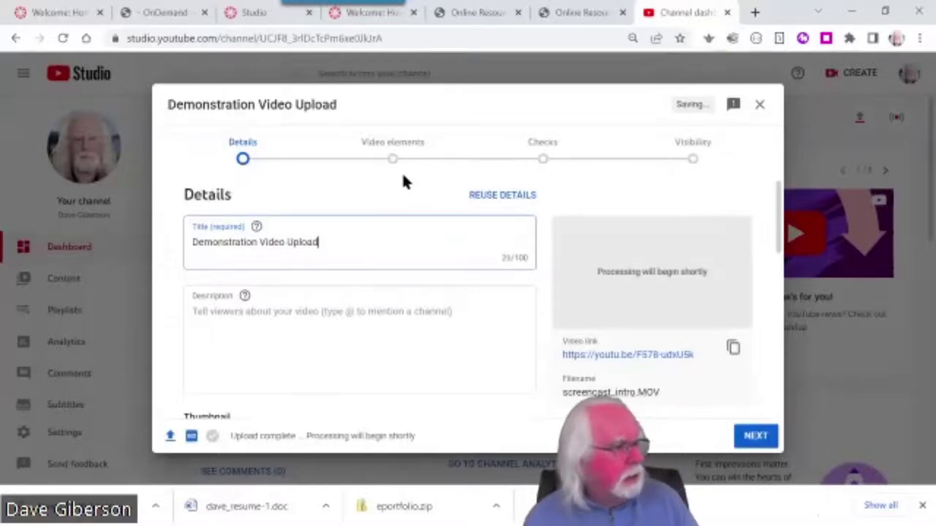
click(276, 310)
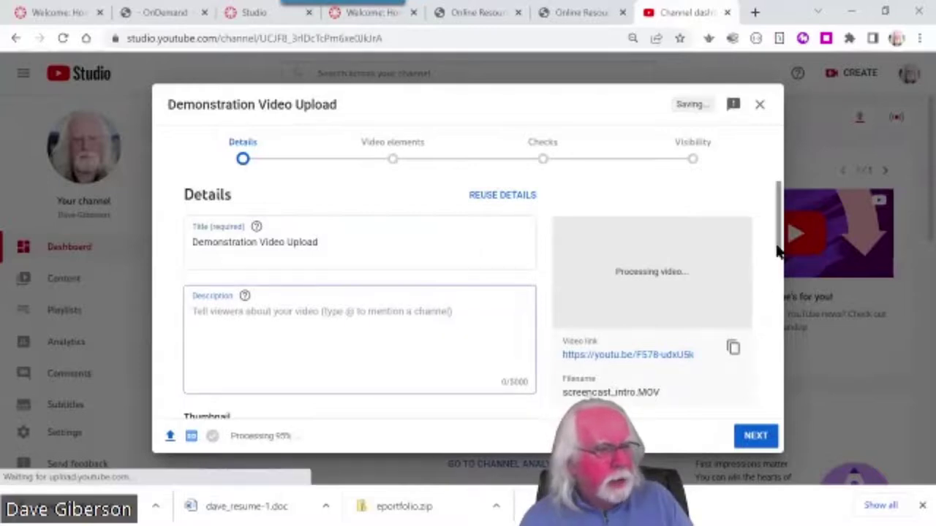
drag(779, 251, 777, 427)
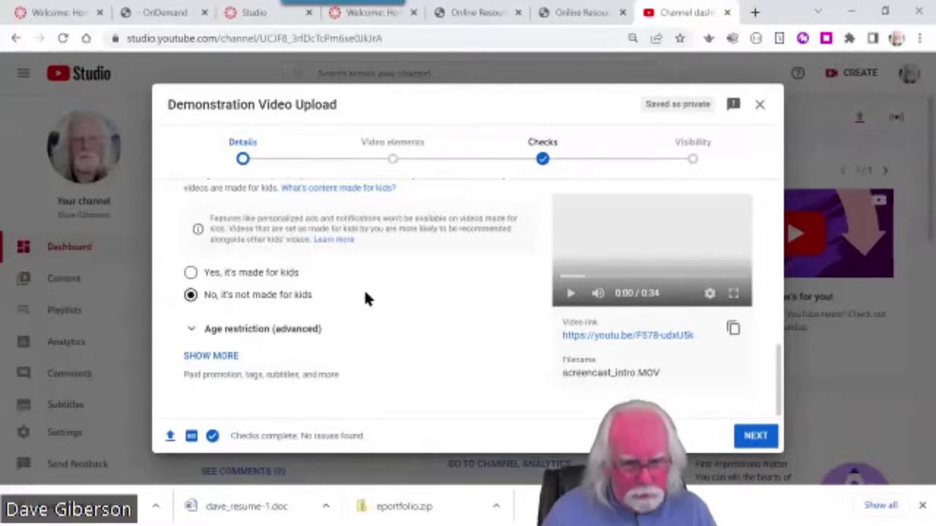
scroll(363, 289, up, 10)
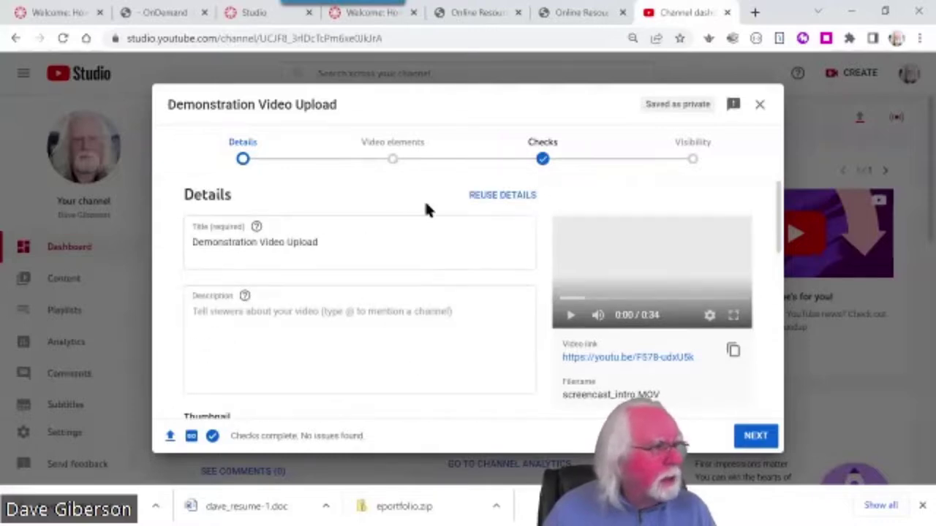
Advance the upload through Video elements to the Checks step, which shows no copyright issues
click(758, 437)
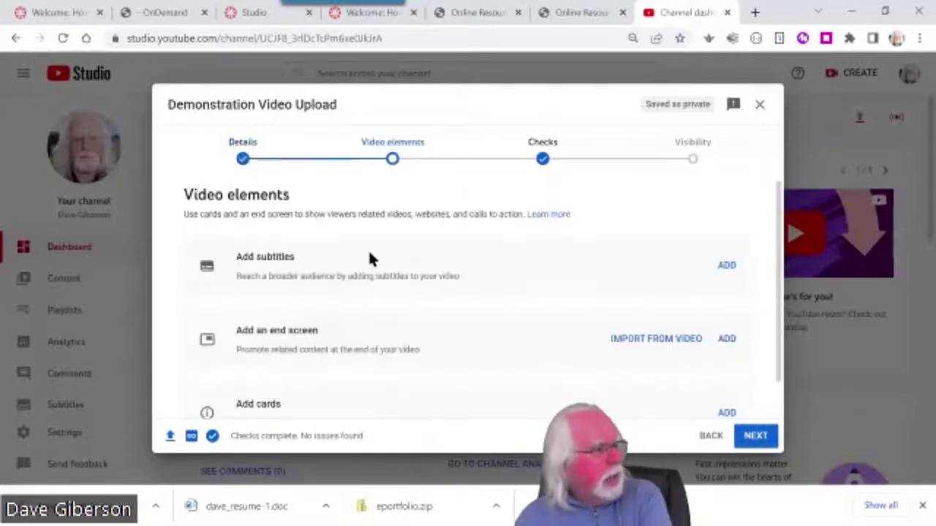
scroll(429, 292, down, 1)
scroll(429, 292, up, 1)
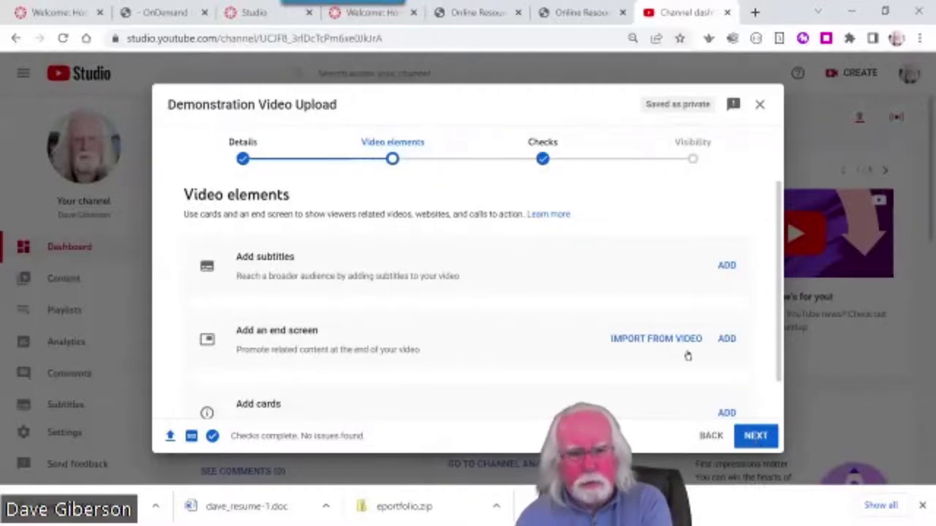
click(760, 438)
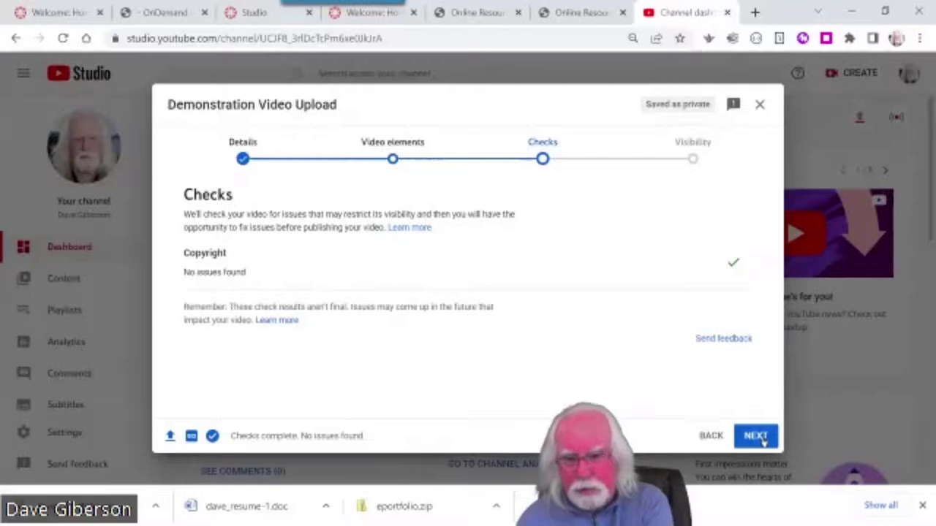
click(757, 437)
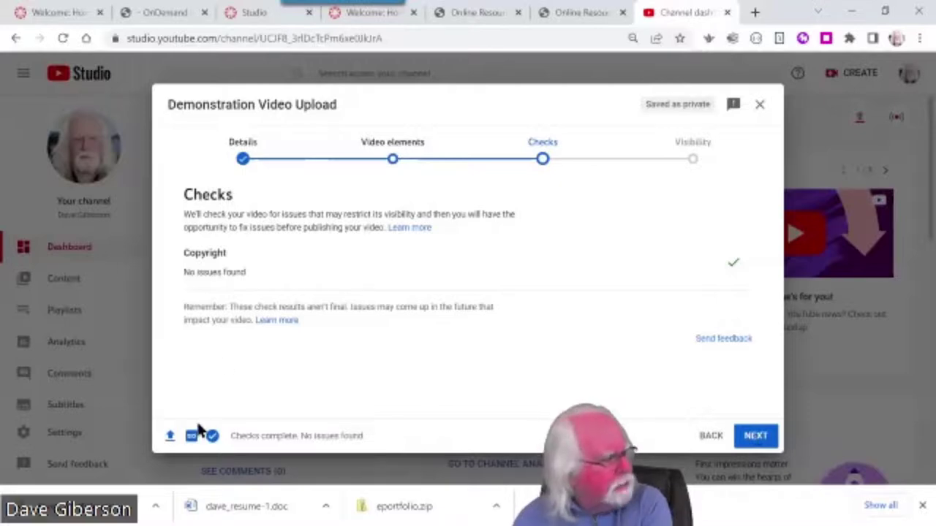
Jump back to the Video elements step through the upload dialog's progress bar
click(393, 161)
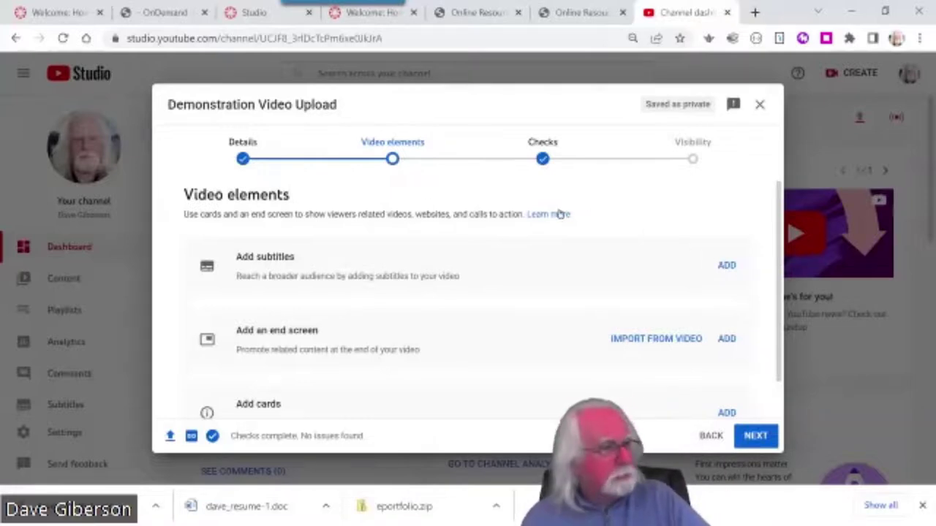
Move forward from Video elements to Checks, confirming no copyright issues were found
click(757, 436)
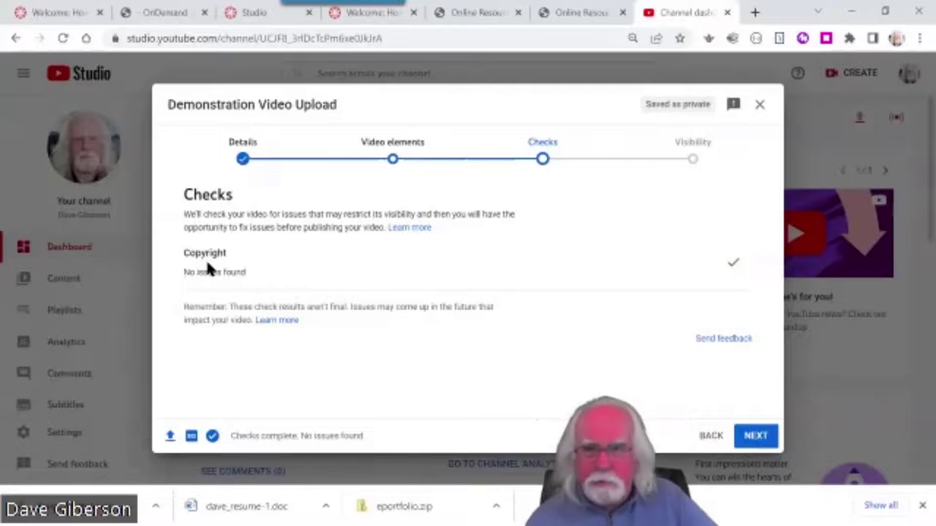
Advance from Checks to the Visibility step with its Private, Unlisted and Public options
click(753, 437)
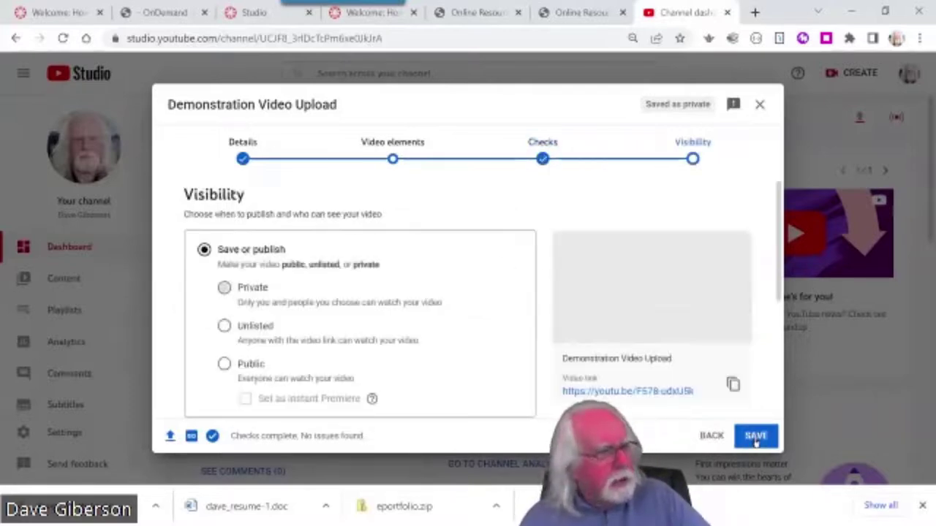
scroll(417, 272, down, 2)
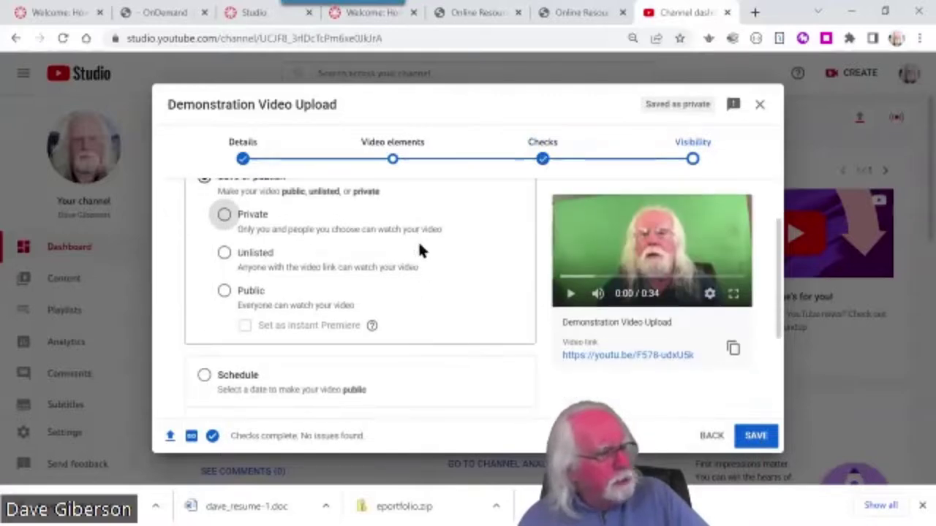
scroll(514, 241, up, 2)
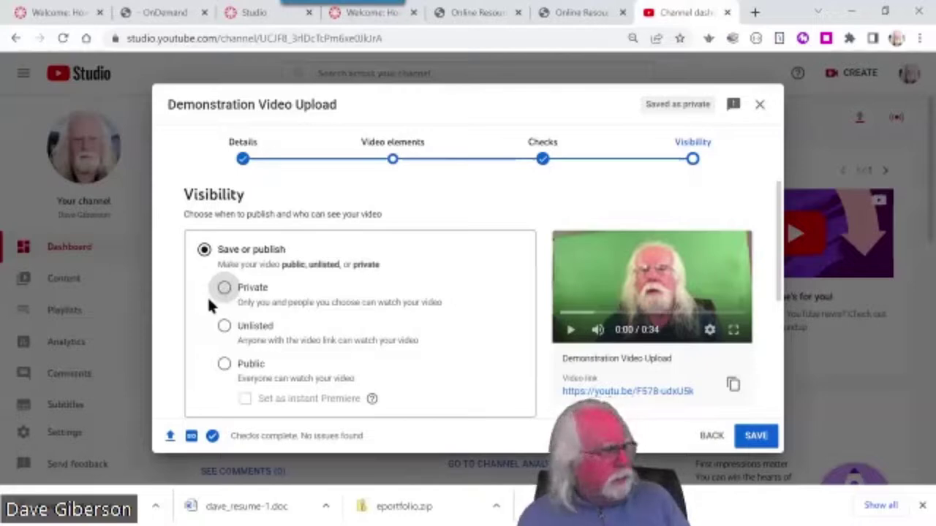
Select Unlisted as the Demonstration Video Upload's visibility
click(225, 327)
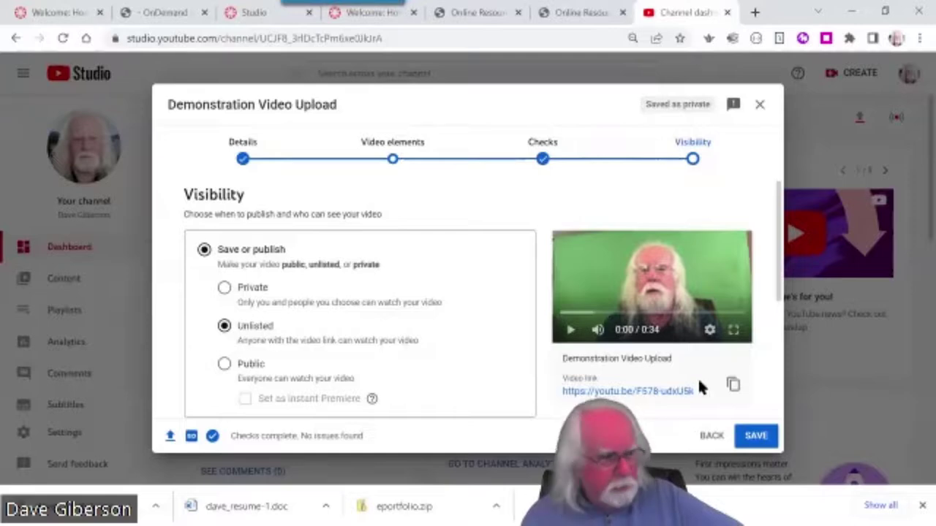
Save the video as unlisted and close the Video published confirmation
click(756, 436)
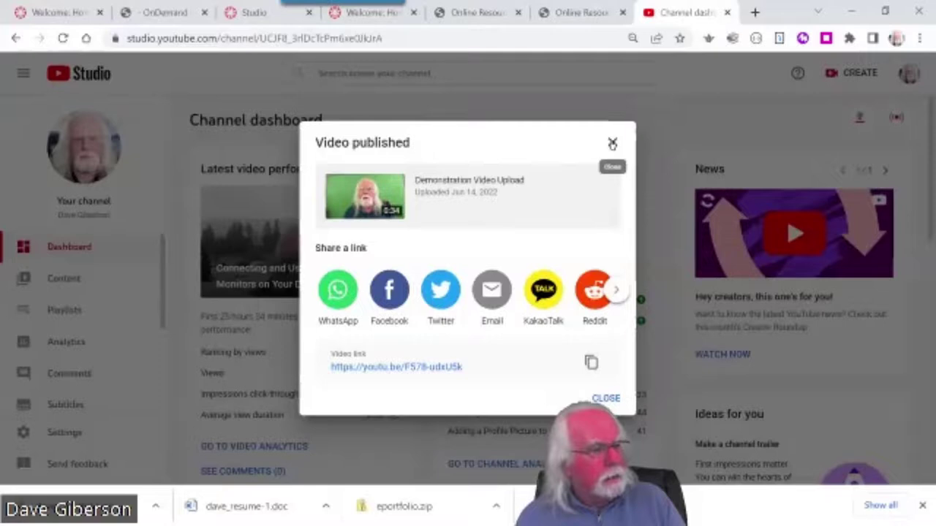
click(609, 400)
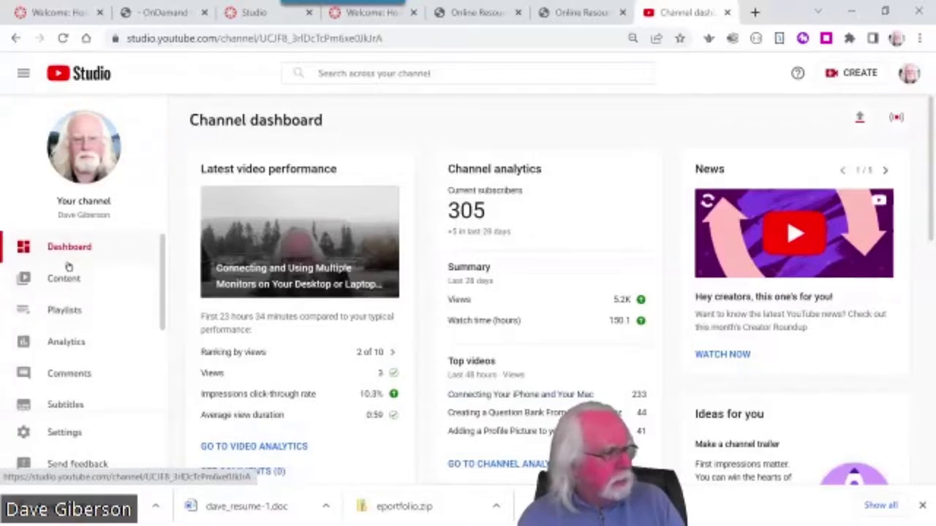
Open the Demonstration Video Upload's Video details page from the Content list
click(71, 281)
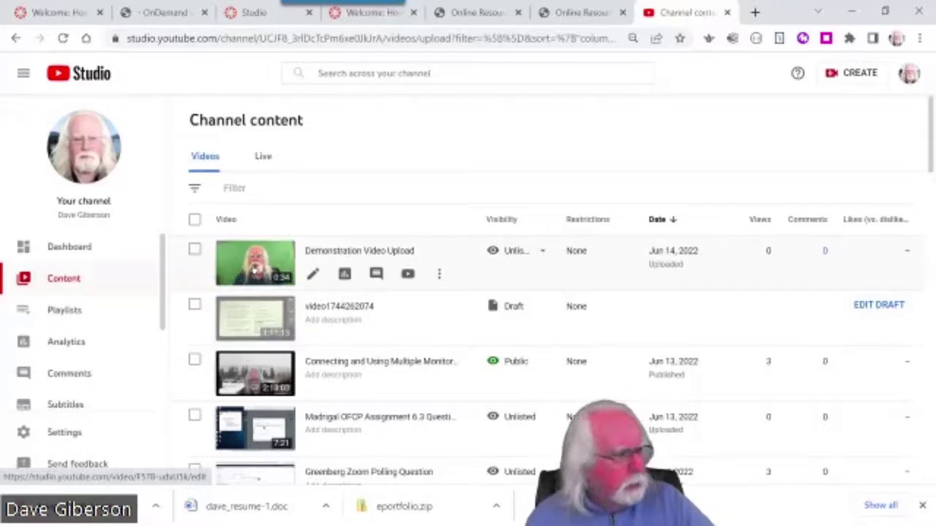
click(256, 270)
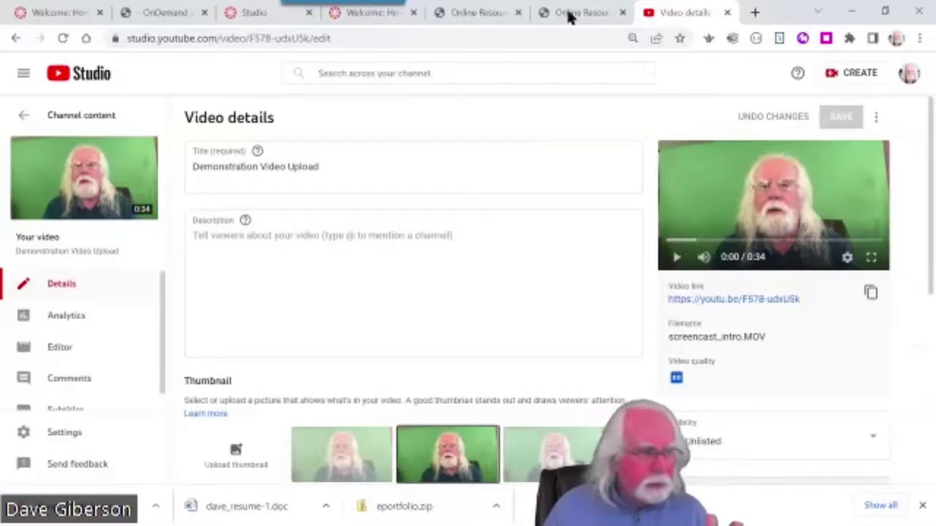
mouse_move(100, 188)
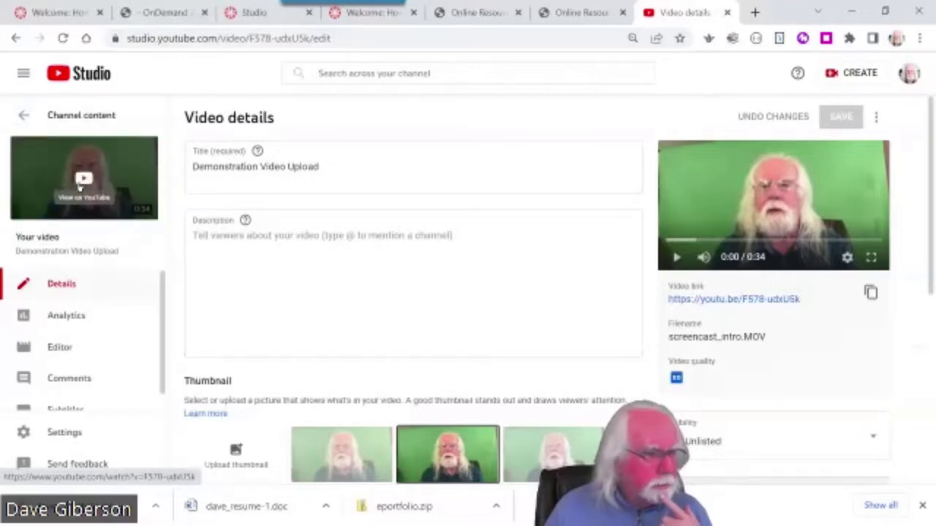
Open the video's YouTube watch page, pause playback, and scroll down to the Share button
click(85, 191)
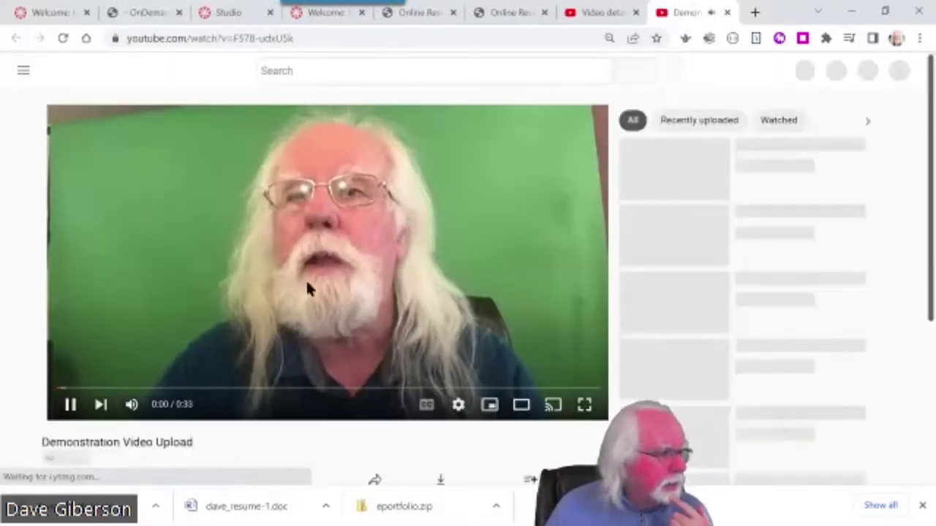
click(64, 404)
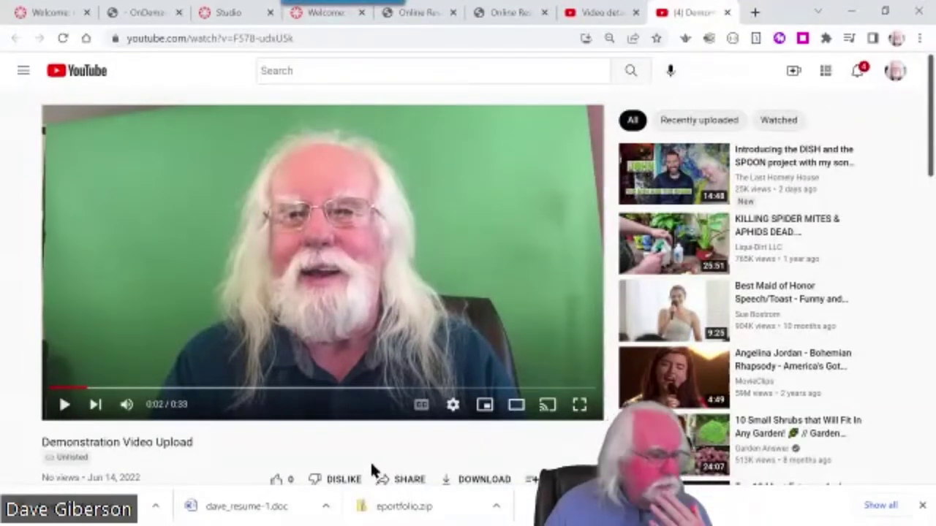
scroll(516, 446, down, 2)
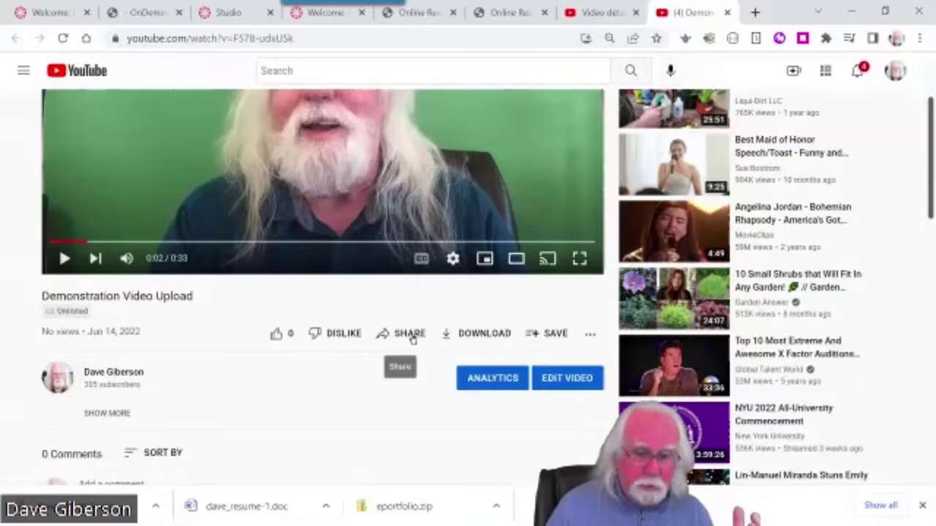
Copy the video's 560×315 embed iframe code from Share > Embed
click(410, 337)
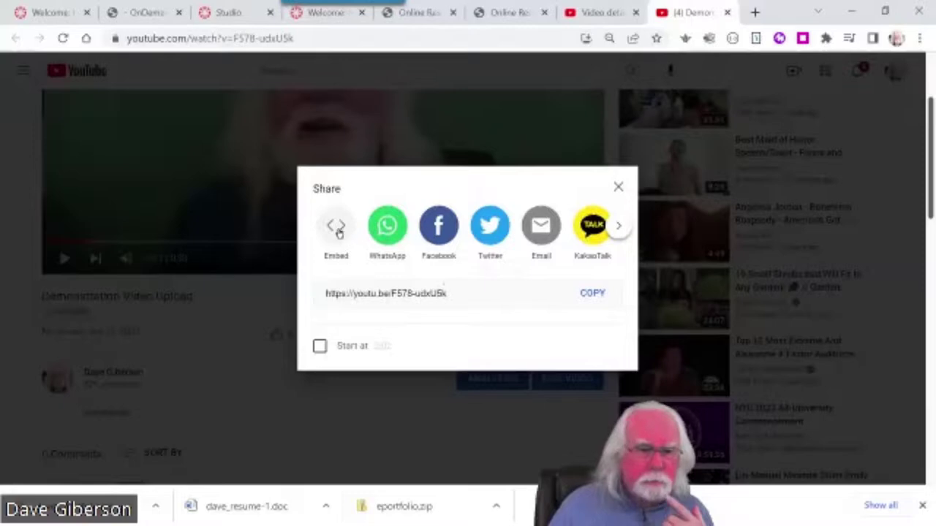
click(338, 231)
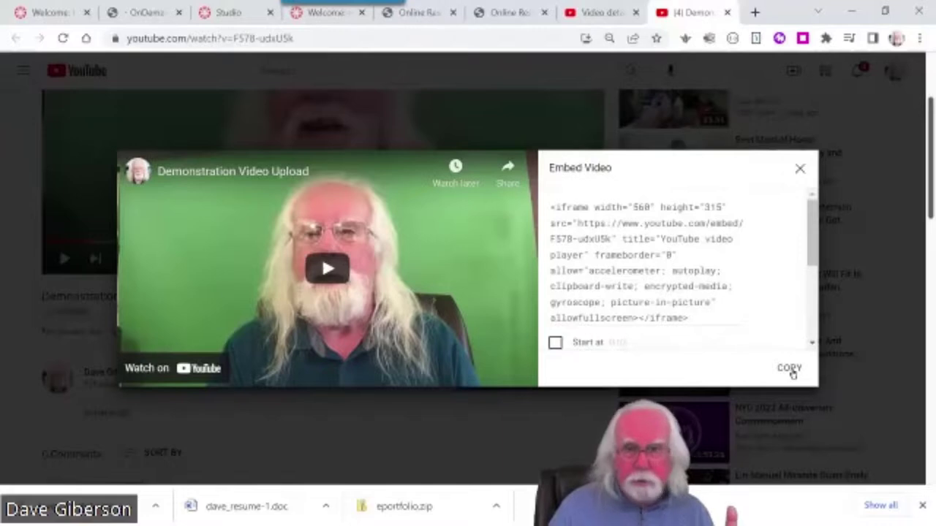
click(789, 369)
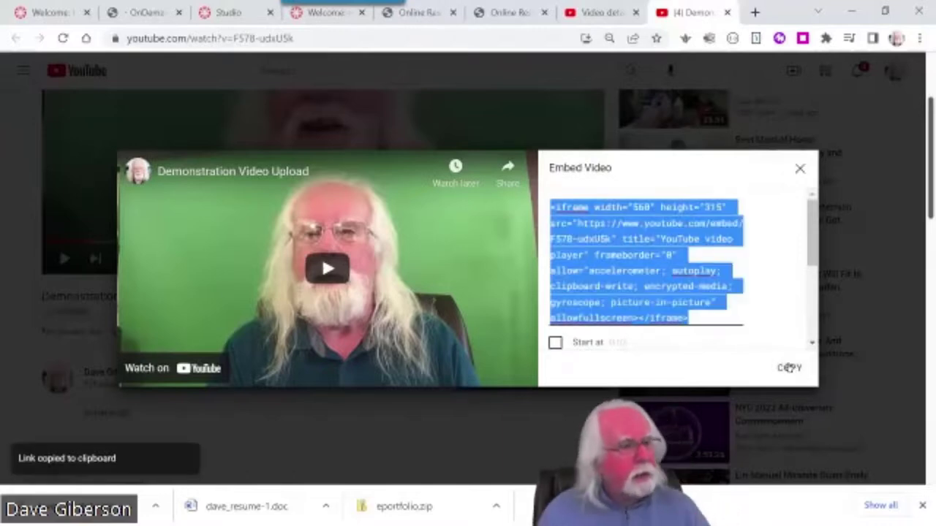